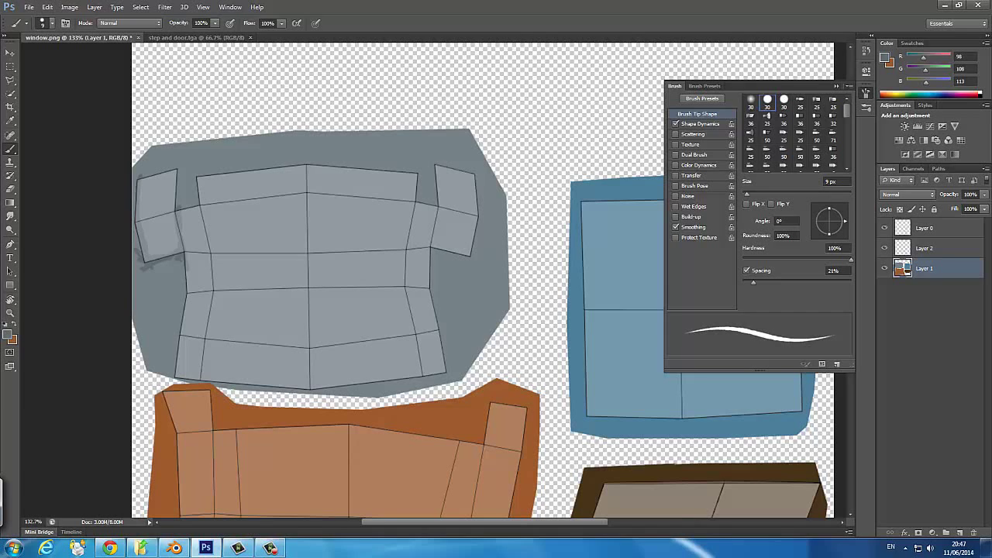
Darken the small top-left panel's edges and the frame's lower-left, bottom and big-panel edges.
drag(175, 206, 177, 169)
drag(137, 199, 148, 172)
mouse_move(153, 172)
mouse_down()
mouse_move(180, 168)
mouse_move(183, 193)
mouse_up()
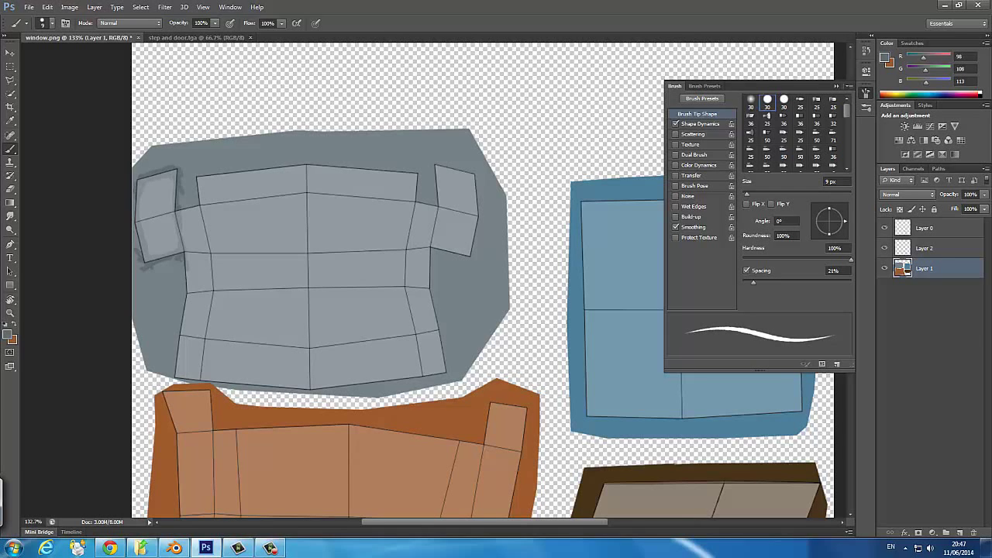
mouse_move(190, 271)
mouse_down()
mouse_move(177, 365)
mouse_move(177, 383)
mouse_move(190, 383)
mouse_move(173, 373)
mouse_up()
drag(185, 383, 206, 378)
mouse_move(183, 212)
mouse_down()
mouse_move(198, 205)
mouse_move(200, 177)
mouse_move(309, 166)
mouse_move(401, 171)
mouse_move(419, 191)
mouse_move(414, 205)
mouse_move(434, 203)
mouse_move(468, 163)
mouse_move(481, 181)
mouse_move(476, 200)
mouse_up()
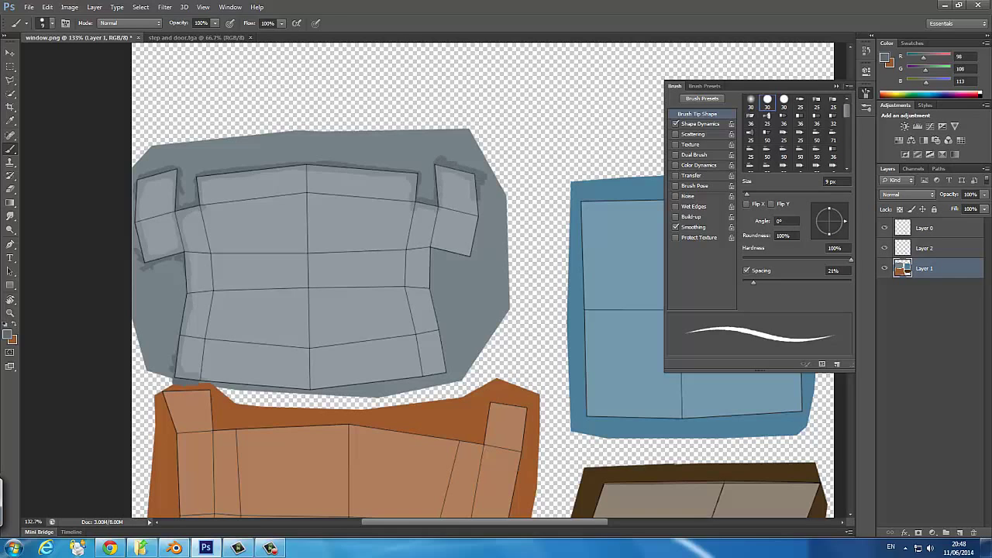
Sample a lighter grey and toggle Layer 0's wireframe off and on to check the shading.
alt+click(423, 226)
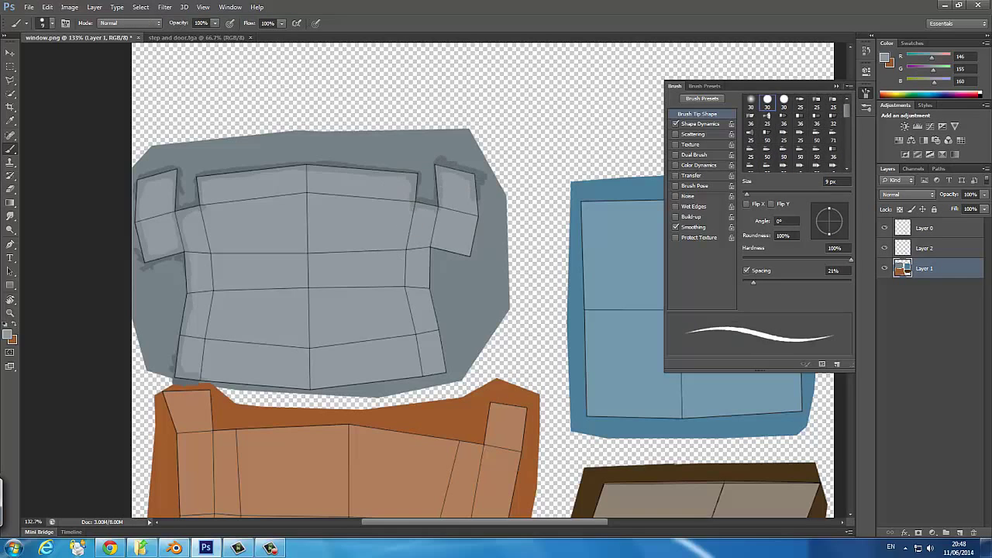
click(884, 228)
alt+click(427, 232)
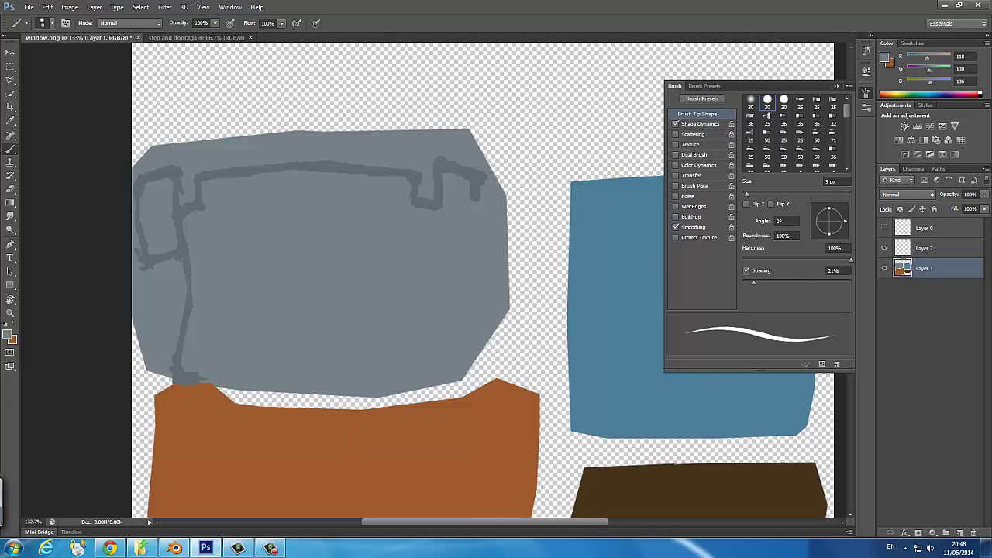
alt+click(474, 183)
click(884, 227)
Shade dark grey along the inner panel's right and bottom edges.
mouse_move(472, 200)
mouse_down()
mouse_move(475, 240)
mouse_move(442, 253)
mouse_move(449, 264)
mouse_up()
mouse_move(439, 209)
mouse_down()
mouse_move(431, 293)
mouse_move(445, 369)
mouse_move(417, 388)
mouse_up()
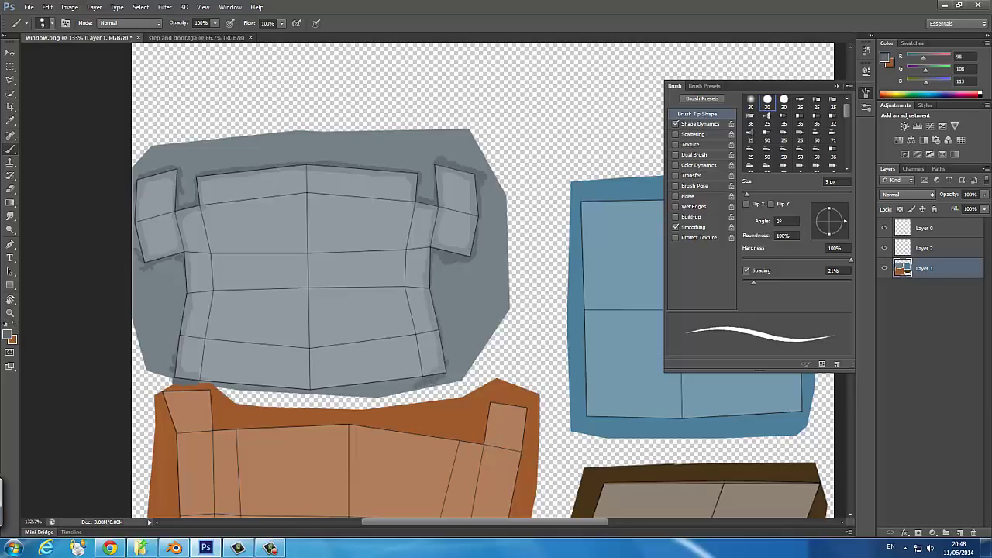
drag(447, 347, 446, 358)
drag(422, 378, 408, 383)
mouse_move(182, 366)
mouse_down()
mouse_move(318, 390)
mouse_move(419, 376)
mouse_up()
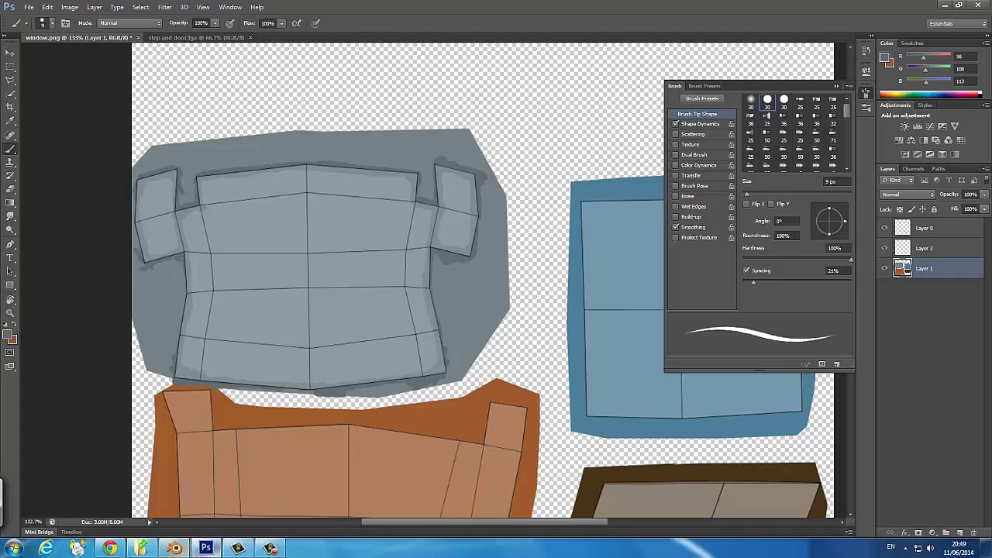
Preview the texture in Blender, then paint a dark horizontal seam line across the frame.
key(alt+Tab)
key(alt+Tab)
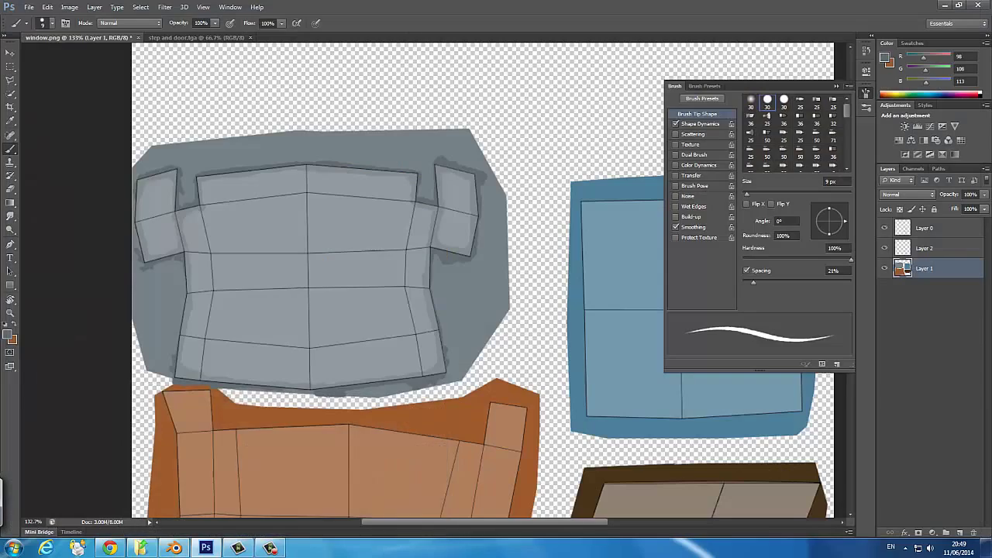
key(alt+Tab)
key(alt+Tab)
mouse_move(230, 254)
mouse_down()
mouse_move(307, 251)
mouse_move(307, 174)
mouse_up()
mouse_move(311, 253)
mouse_down()
mouse_move(425, 247)
mouse_move(423, 257)
mouse_up()
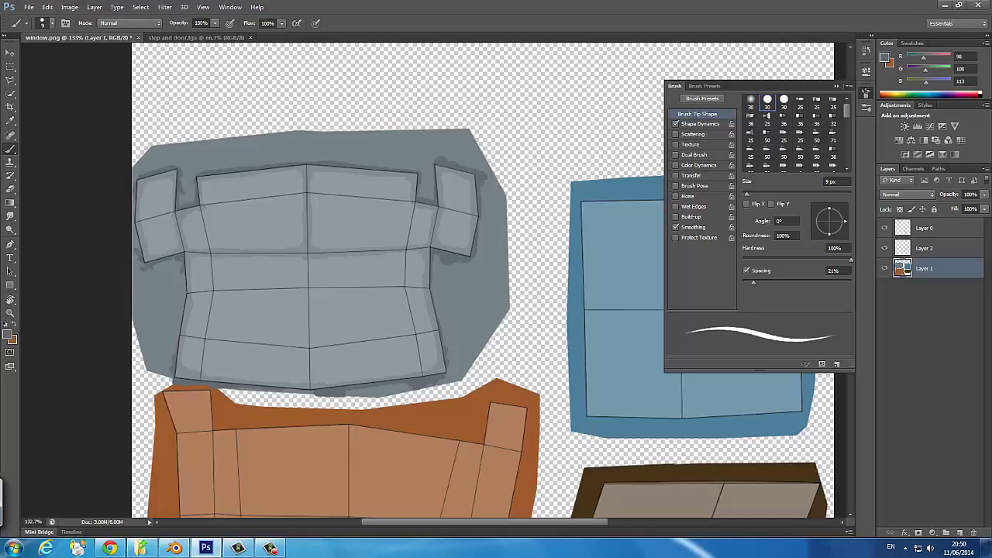
Check the paint with the wireframe hidden and add a darker grey line along the lower seam.
click(884, 228)
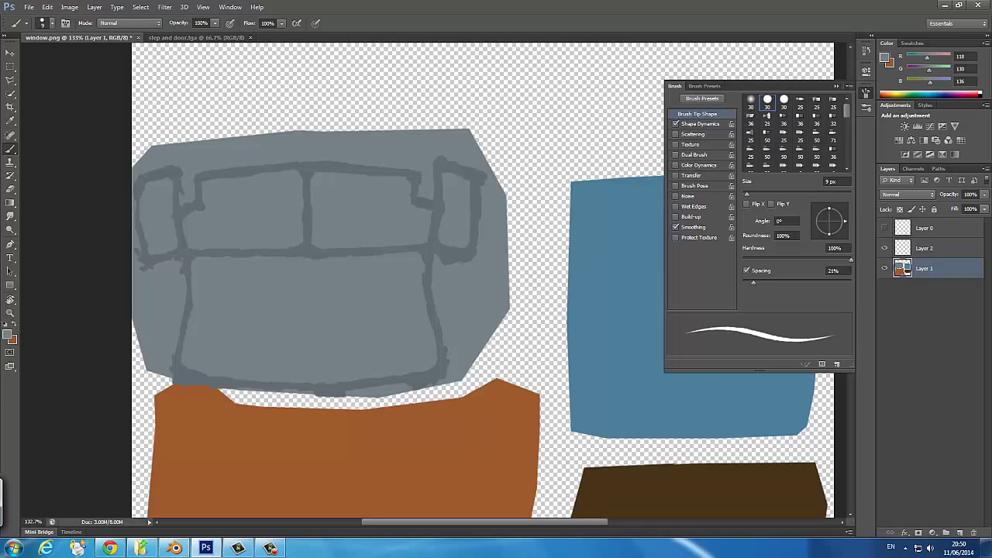
click(885, 228)
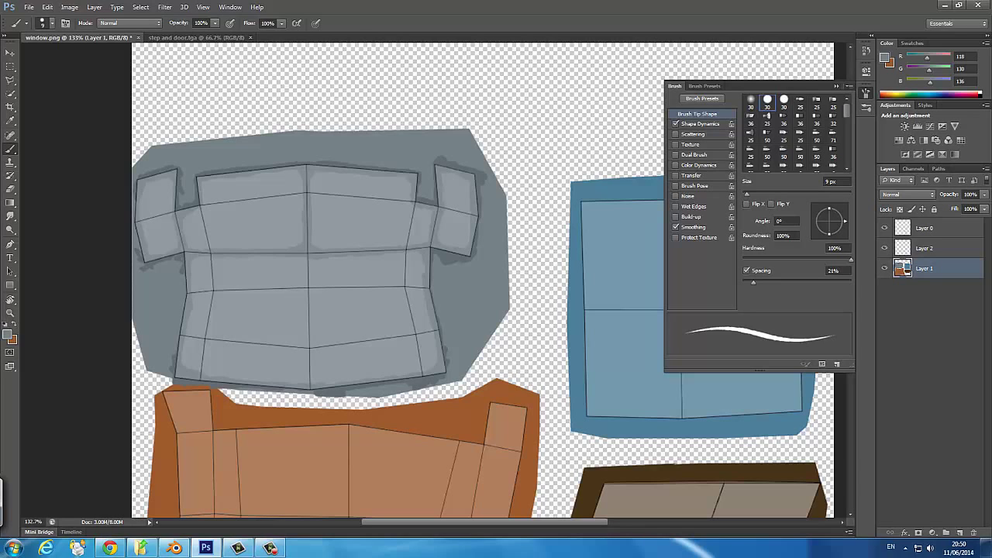
alt+click(186, 293)
drag(183, 295, 422, 287)
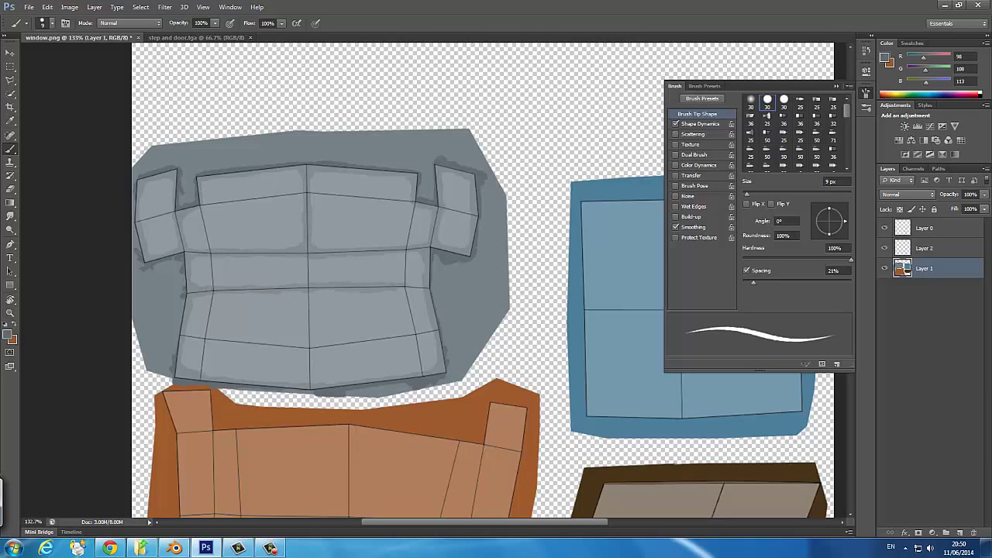
click(885, 228)
click(925, 248)
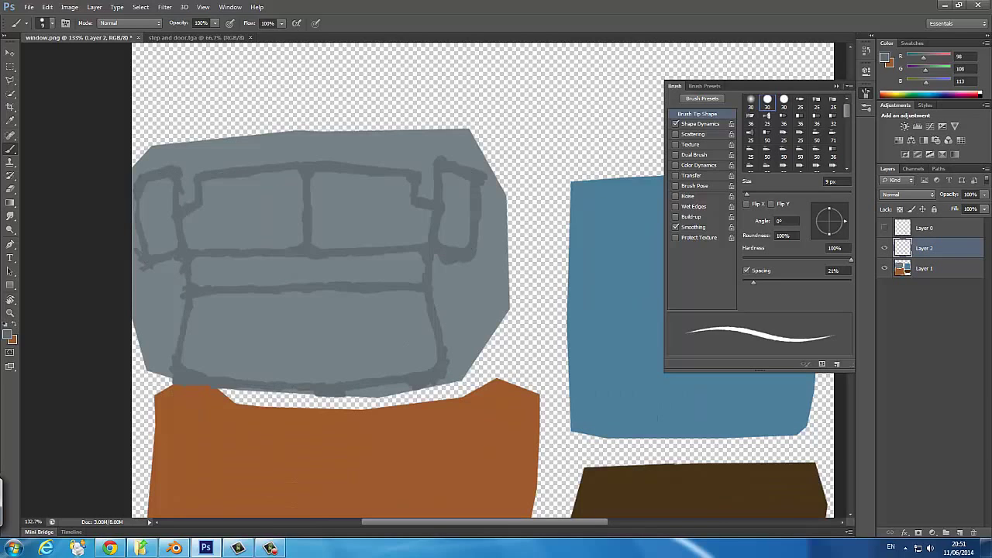
Turn off brush Shape Dynamics and set the foreground colour to light grey #a0b0b8.
click(676, 124)
click(692, 175)
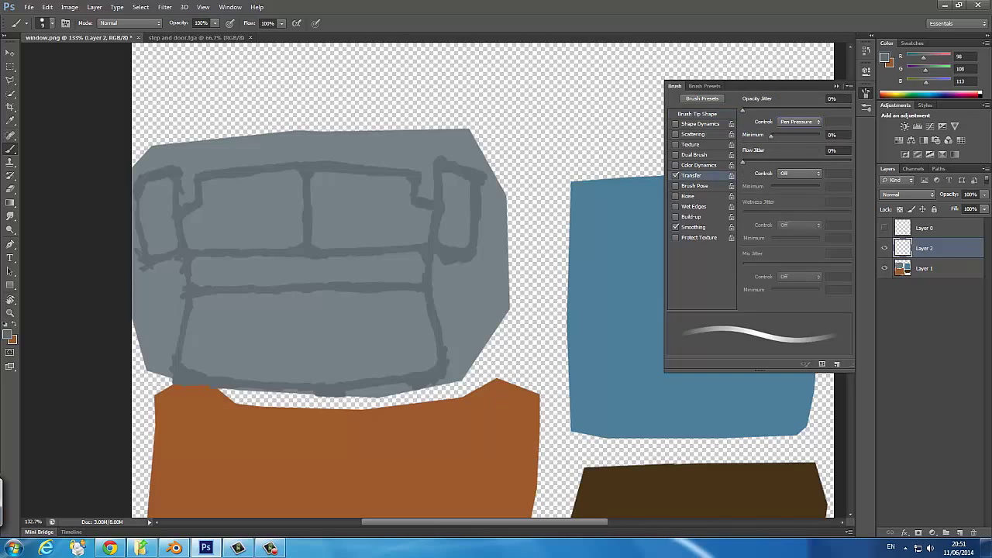
click(886, 59)
text(a0b0b8)
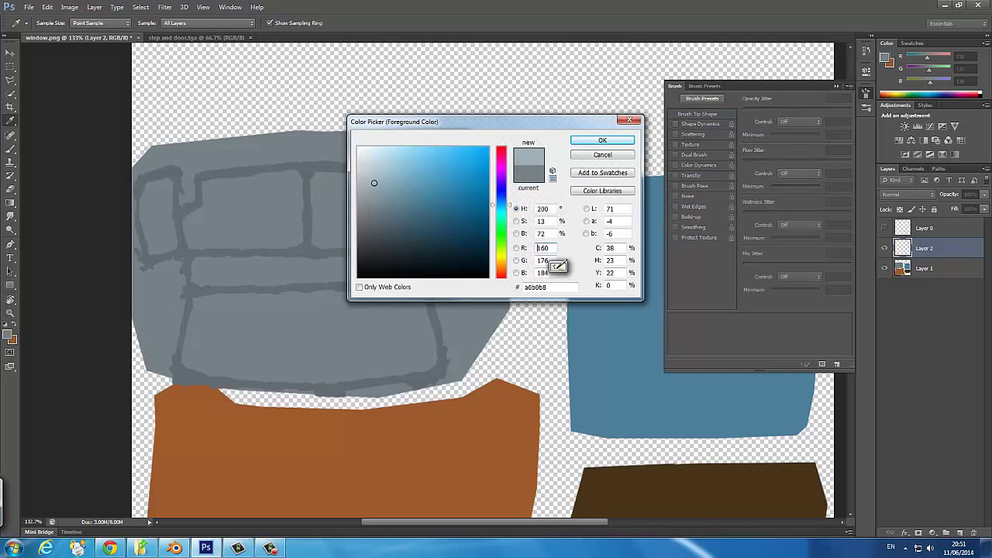
key(Return)
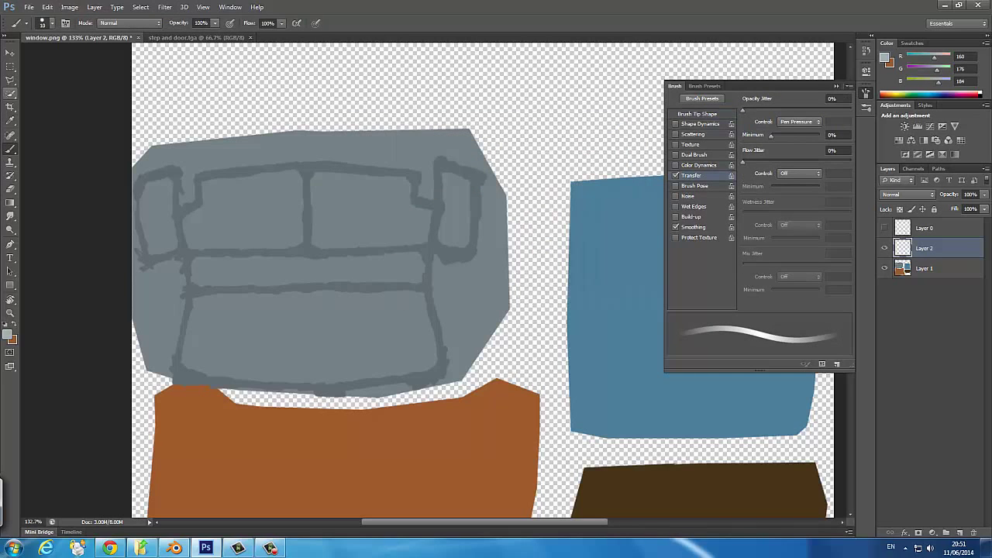
Rotate the canvas upside down and paint light highlights along the left pane.
key(r)
drag(542, 349, 326, 209)
key(Escape)
key(b)
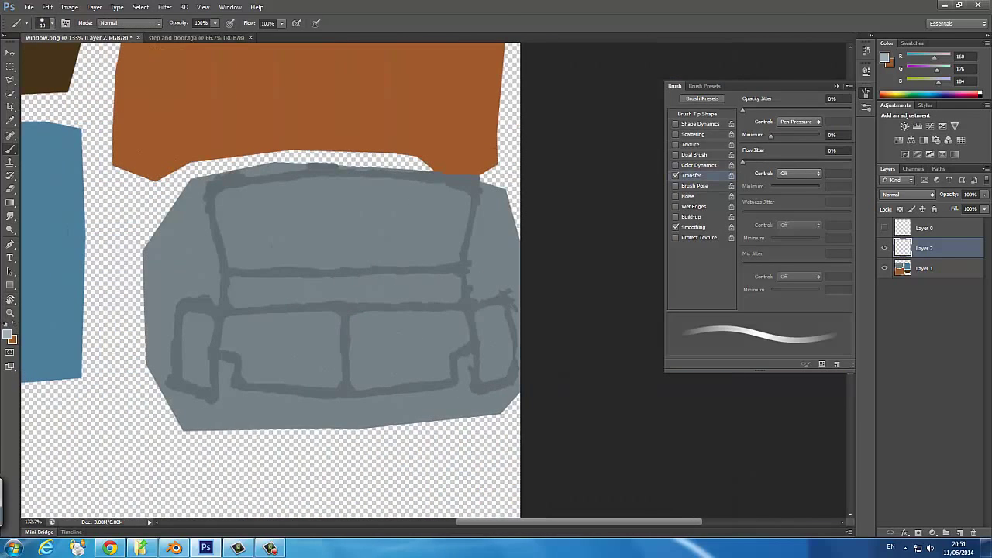
mouse_move(226, 318)
mouse_down()
mouse_move(221, 350)
mouse_move(235, 316)
mouse_move(337, 314)
mouse_move(284, 321)
mouse_move(296, 321)
mouse_up()
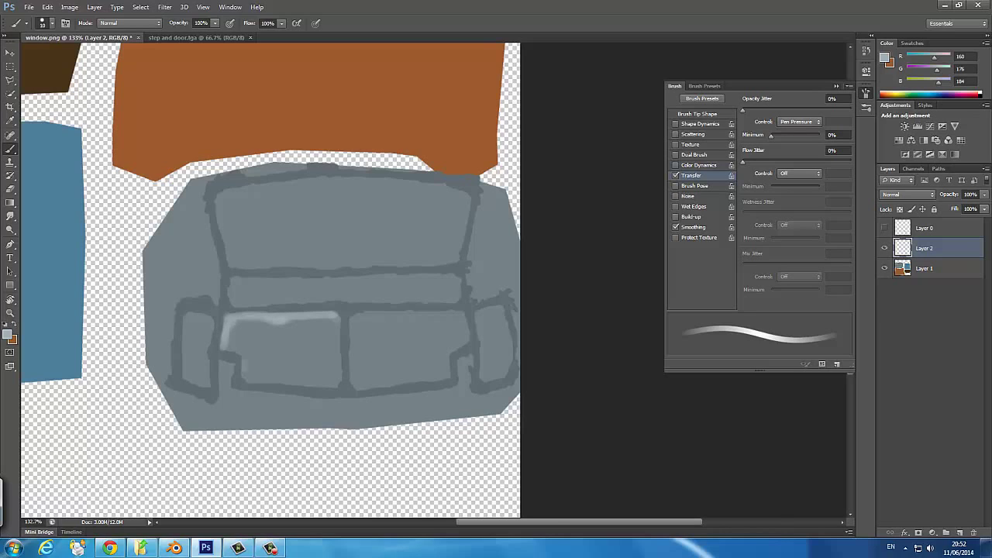
mouse_move(245, 368)
mouse_down()
mouse_move(247, 381)
mouse_move(338, 385)
mouse_move(336, 321)
mouse_up()
Choose a darker grey and shade the left pane's right edge.
alt+click(236, 372)
click(9, 334)
key(Return)
click(332, 377)
drag(228, 348, 242, 355)
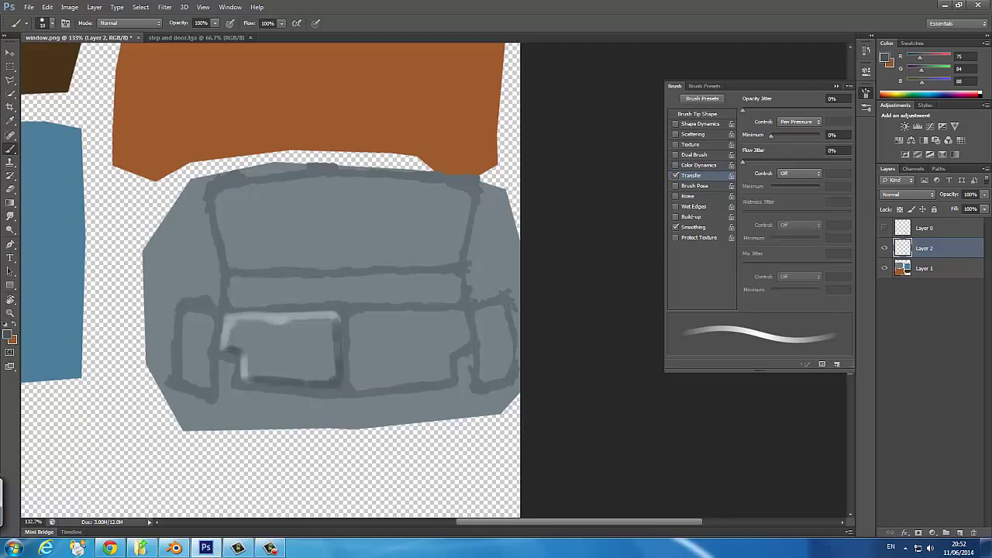
Highlight the right pane's left edge and shade its bottom and right edges dark.
alt+click(279, 318)
drag(352, 321, 366, 389)
drag(354, 318, 465, 313)
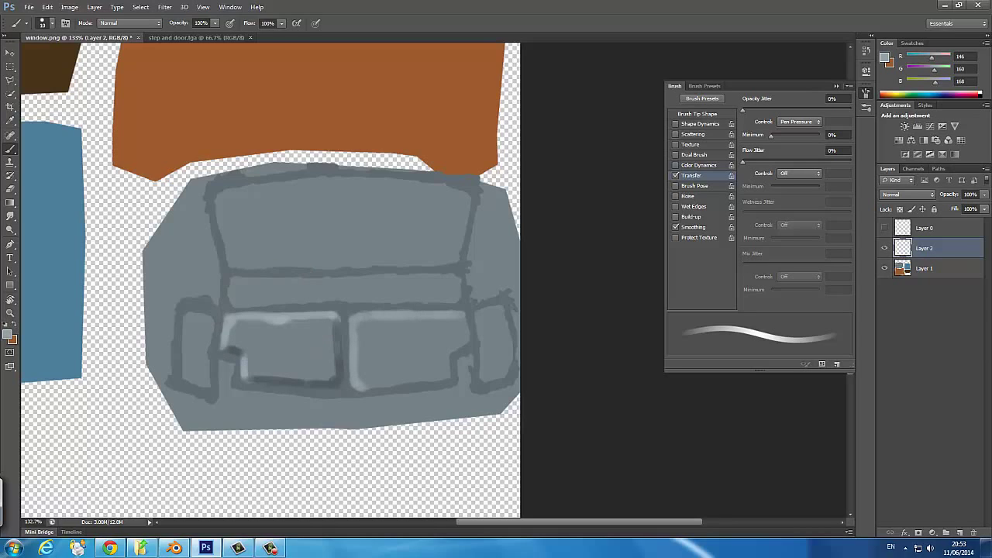
alt+click(336, 353)
mouse_move(350, 387)
mouse_down()
mouse_move(451, 377)
mouse_move(448, 354)
mouse_move(468, 330)
mouse_move(465, 315)
mouse_up()
drag(443, 362, 444, 375)
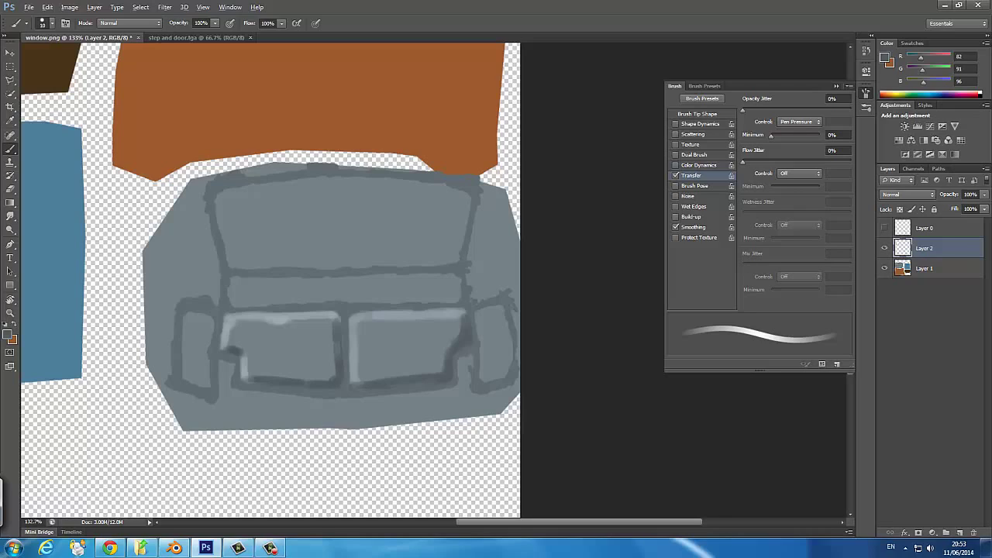
Sample mid greys from the frame and add a new Layer 3 for pane reflections.
alt+click(233, 325)
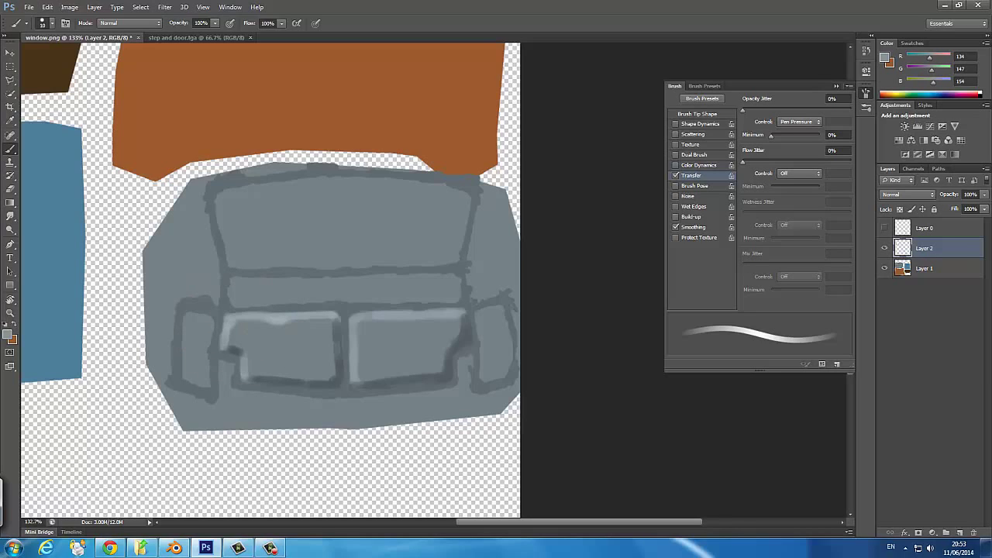
alt+click(358, 325)
ctrl+click(960, 533)
Enlarge the brush to 15 and paint light diagonal streaks across both panes.
key(bracketright)
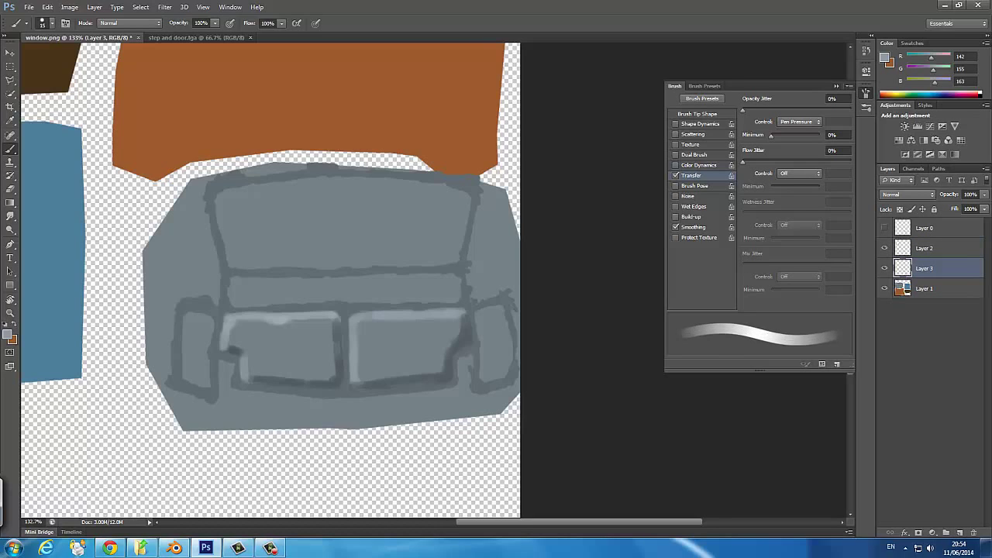
mouse_move(231, 324)
mouse_down()
mouse_move(260, 353)
mouse_move(319, 321)
mouse_up()
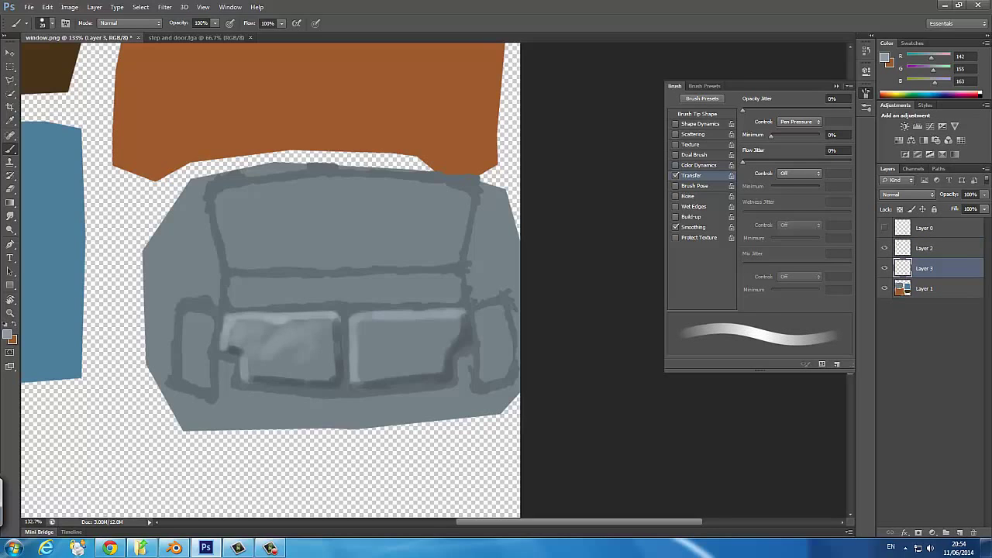
drag(276, 374, 324, 363)
drag(361, 324, 407, 362)
drag(417, 324, 457, 361)
Paint dark diagonal reflections across the left pane, then pick a light highlight tint.
alt+click(457, 378)
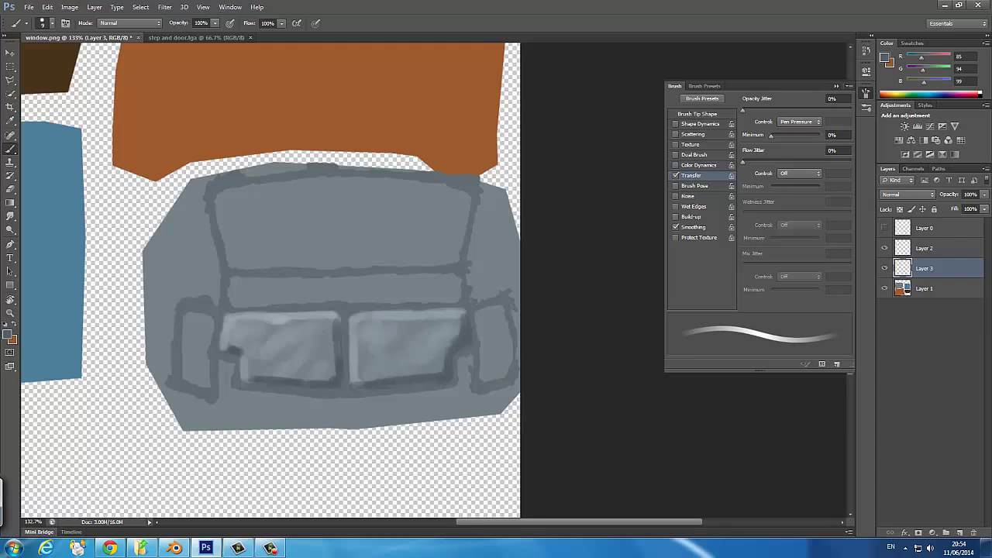
mouse_move(290, 323)
mouse_down()
mouse_move(258, 356)
mouse_move(308, 321)
mouse_up()
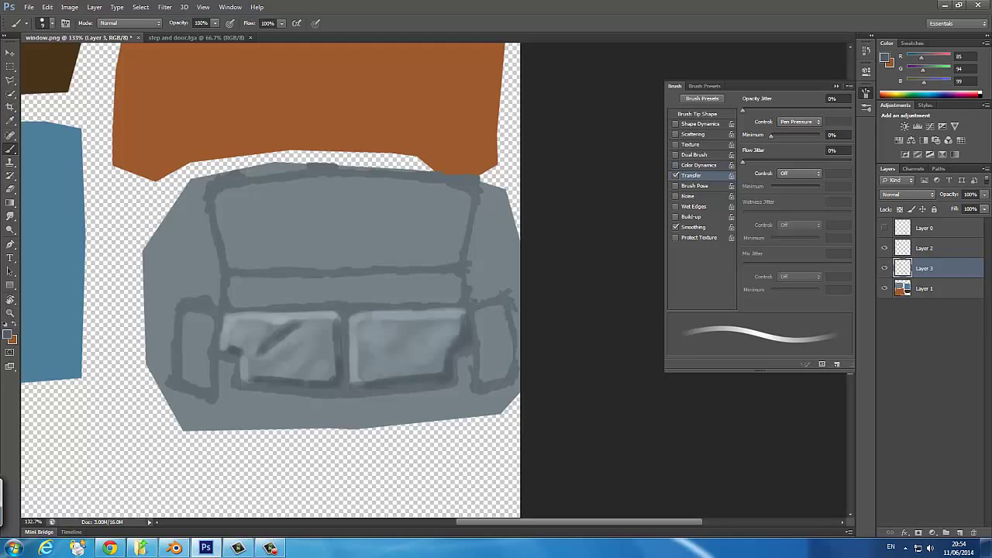
click(10, 335)
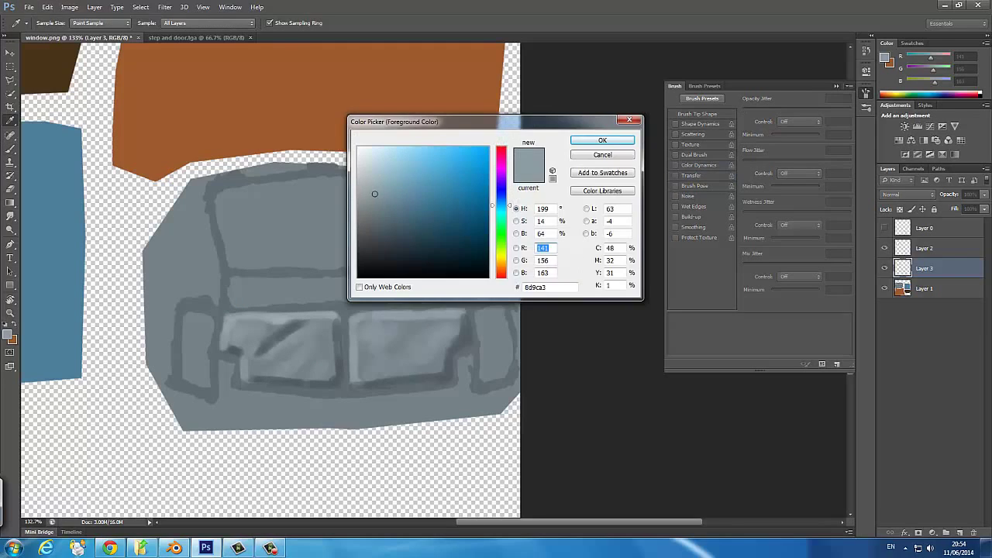
click(598, 138)
scroll(336, 286, up, 2)
scroll(213, 322, up, 1)
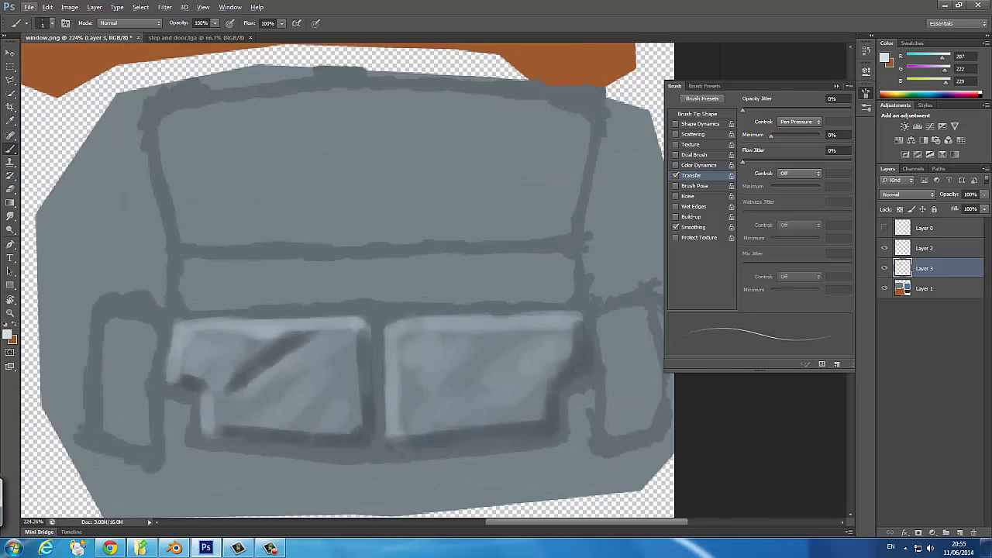
Pick a brighter highlight colour and trace it on a new layer along the left pane's reflection.
click(9, 335)
click(372, 149)
click(600, 138)
click(960, 533)
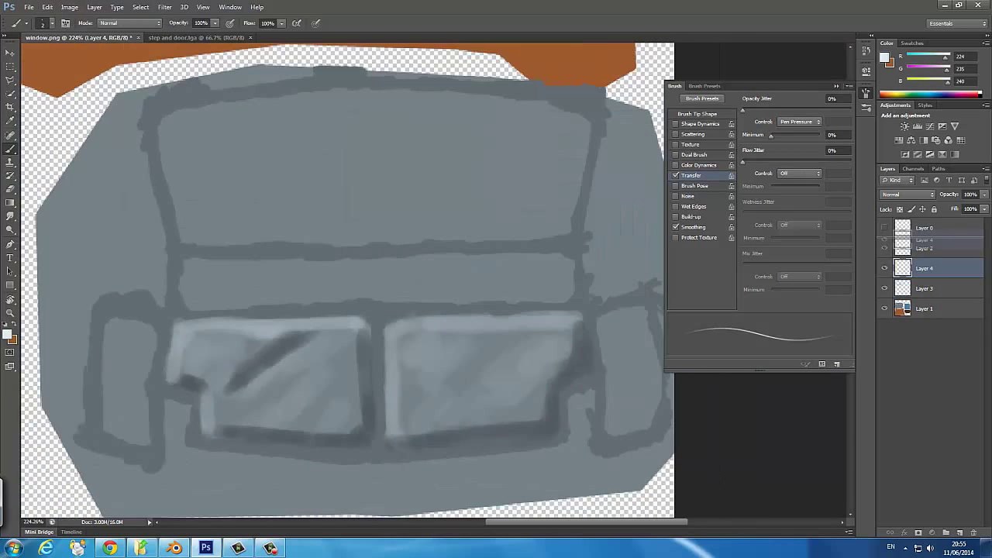
drag(229, 383, 288, 334)
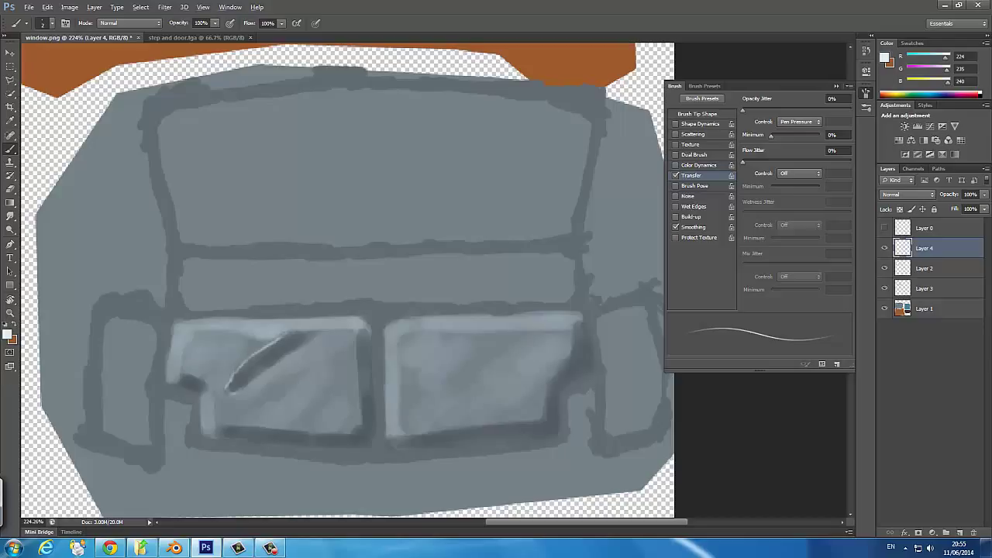
Move between the pane layers, sampling a darker grey on Layer 2 and lighter grey for Layer 4.
click(924, 288)
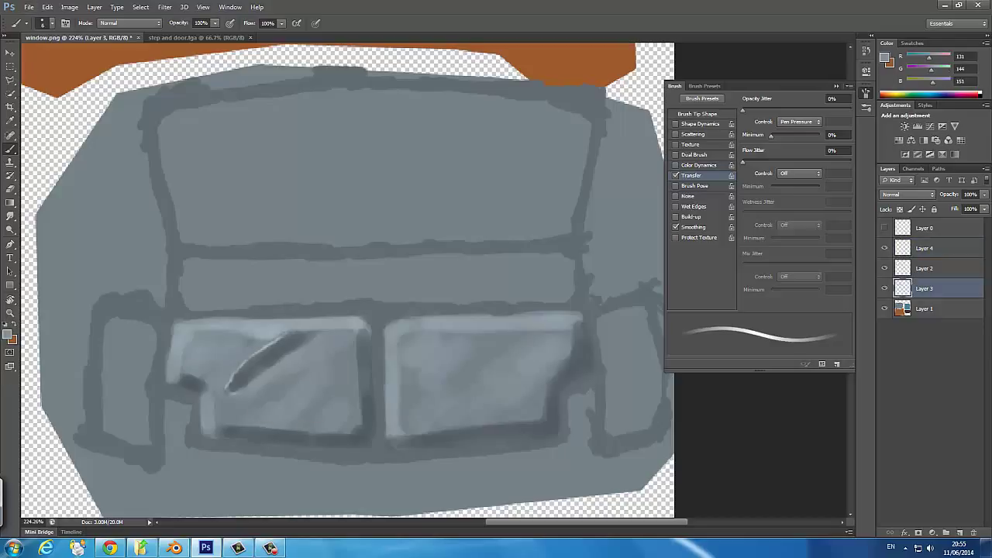
click(924, 268)
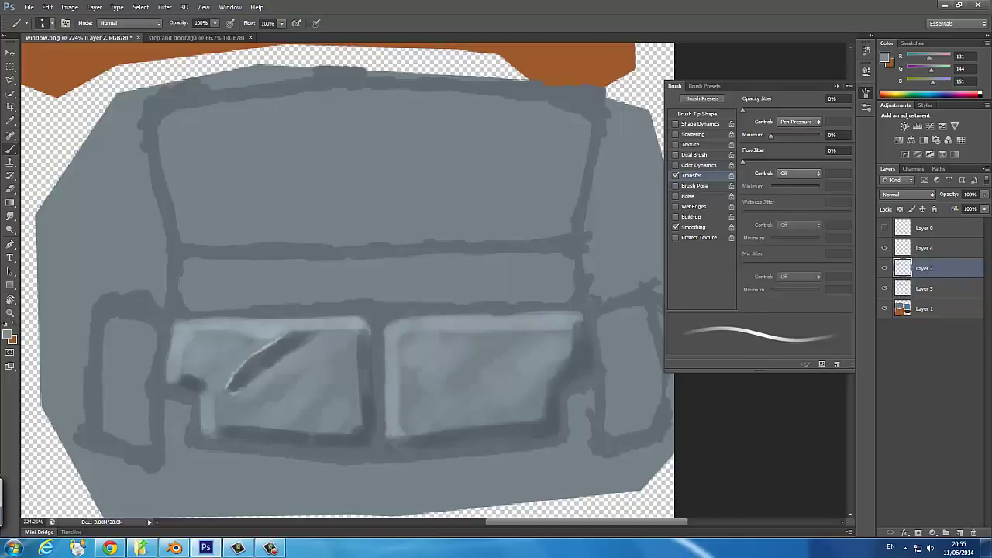
alt+click(256, 337)
alt+click(267, 345)
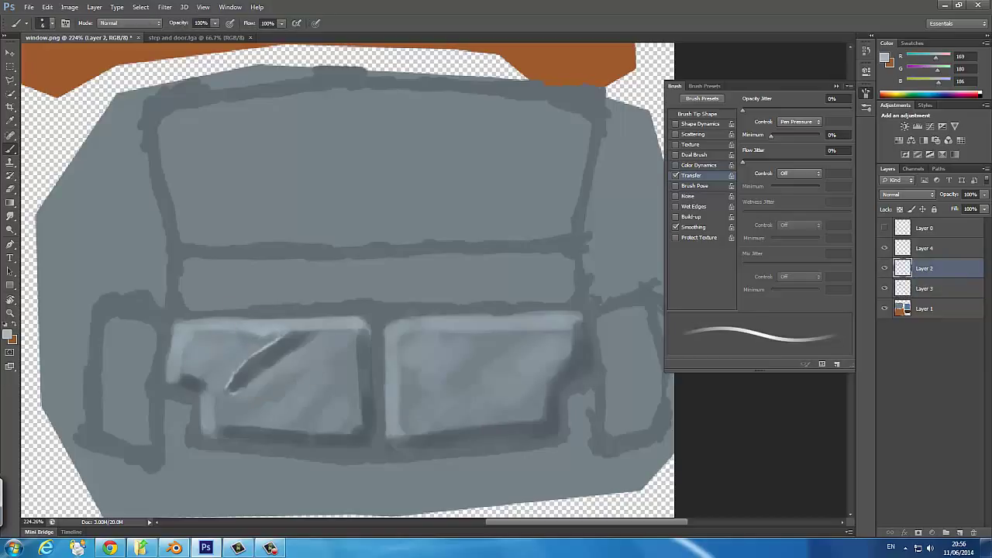
click(924, 248)
With a smaller near-white brush, highlight the frame's left and upper-left edges and the left pane.
key(bracketleft)
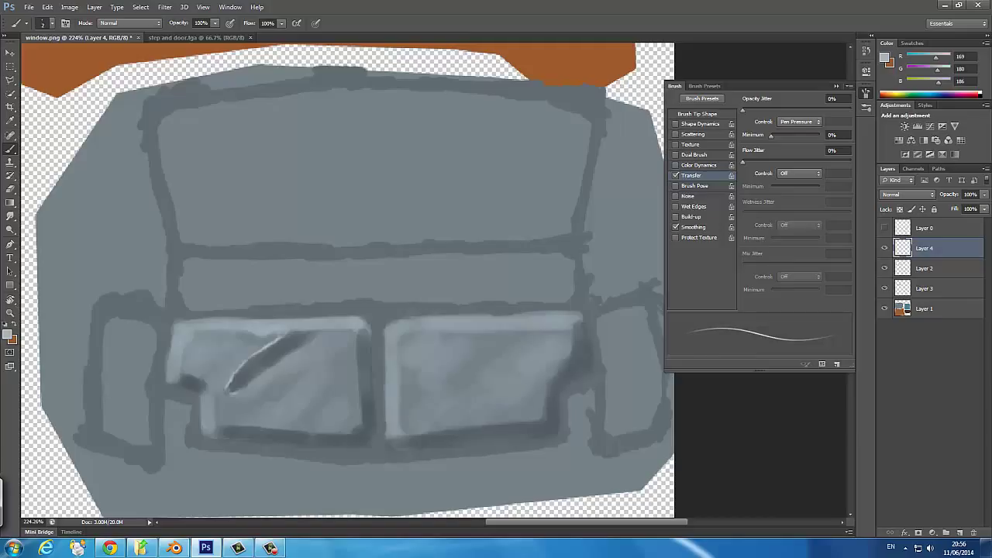
click(9, 335)
click(366, 123)
key(Return)
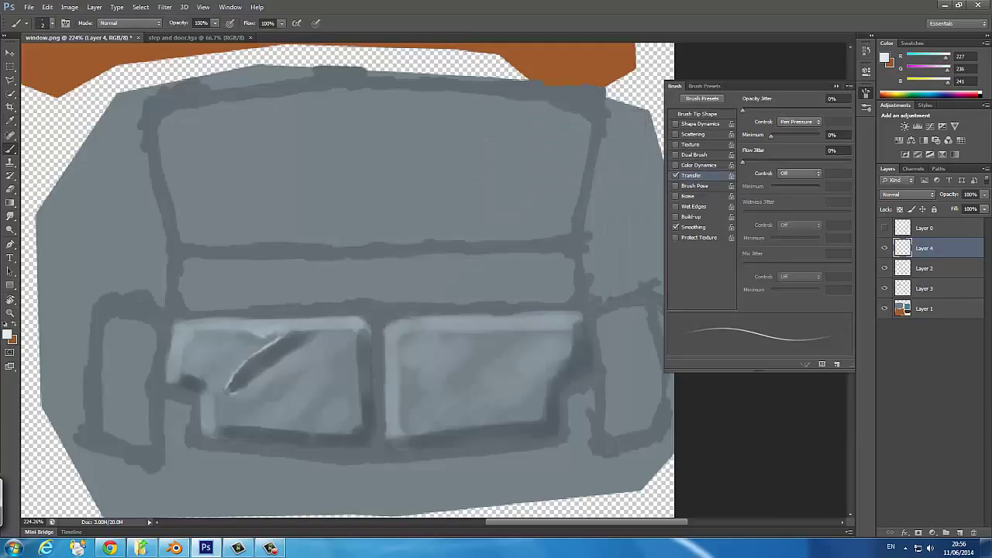
drag(182, 350, 183, 365)
drag(180, 330, 183, 344)
drag(260, 339, 242, 363)
On Layer 2, lighten along the dark diagonal streak with grey-blue and extend it darker.
key(alt+bracketleft)
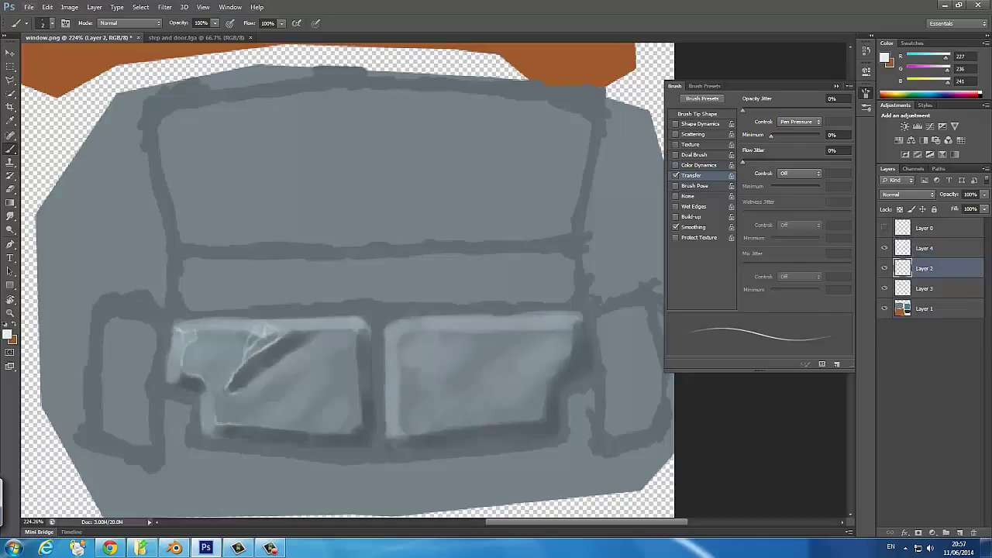
key(alt+bracketleft)
key(x)
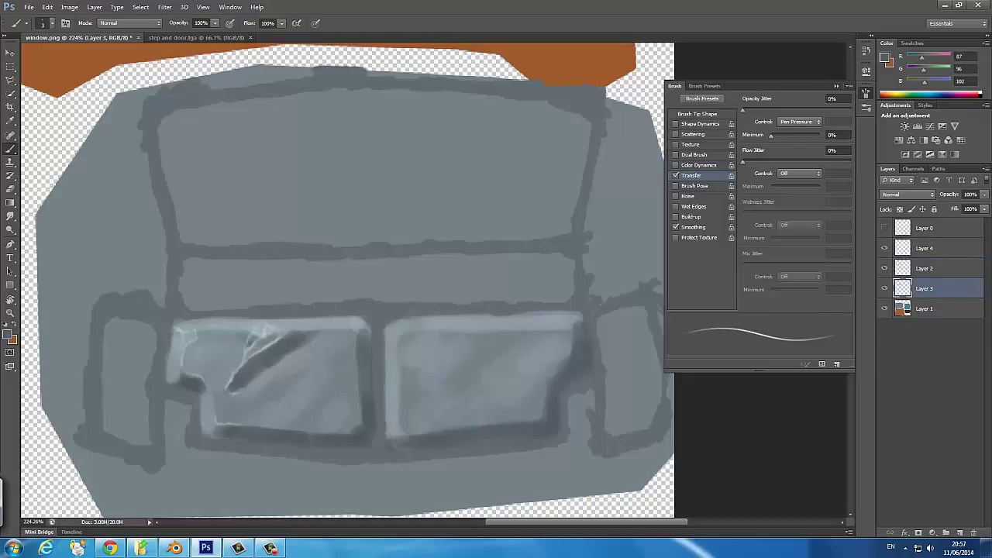
key(alt+bracketright)
alt+click(301, 341)
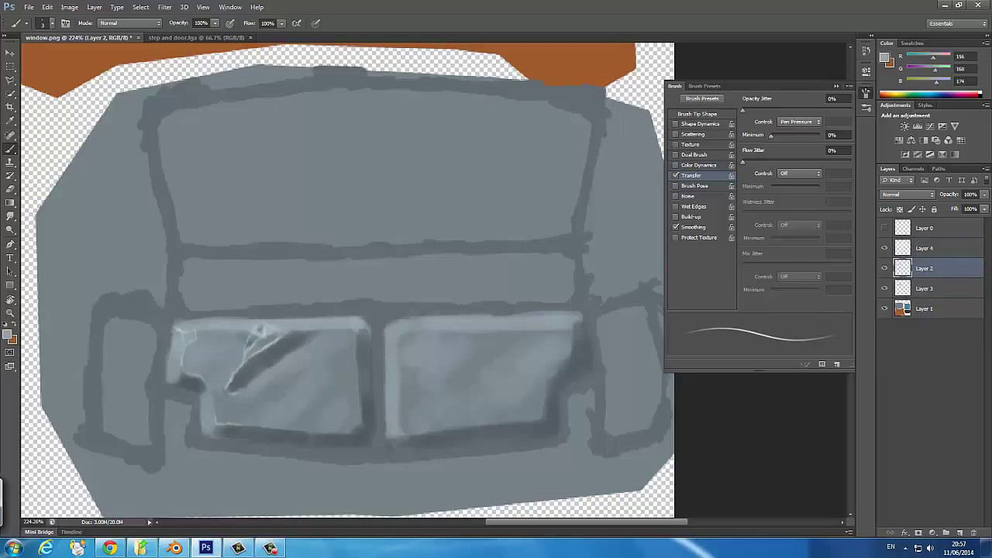
alt+click(273, 346)
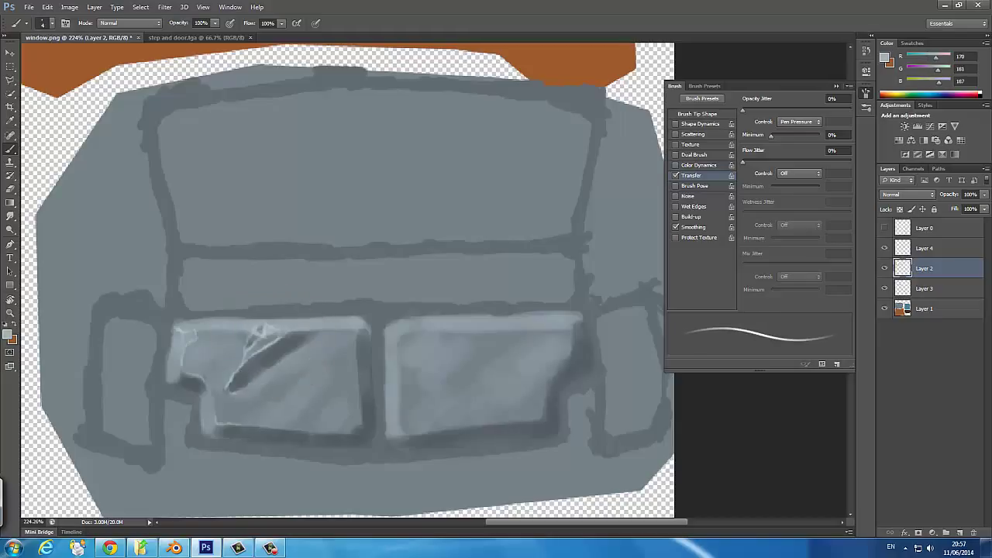
drag(231, 387, 304, 339)
alt+click(271, 361)
alt+click(295, 345)
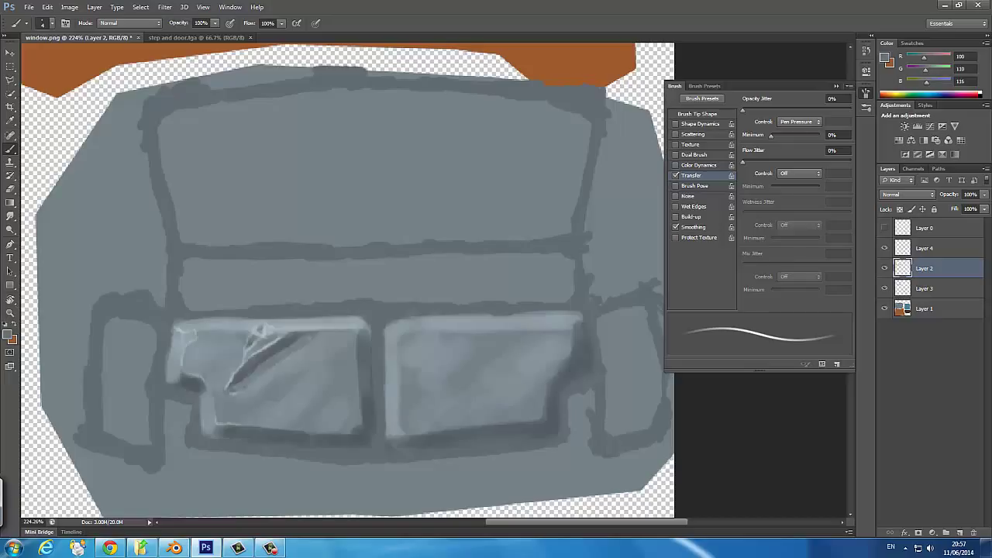
alt+click(246, 381)
Briefly erase with a 1 px brush, then lighten part of the diagonal streak on Layer 2.
key(alt+])
key(bracketleft)
key(bracketleft)
key(bracketleft)
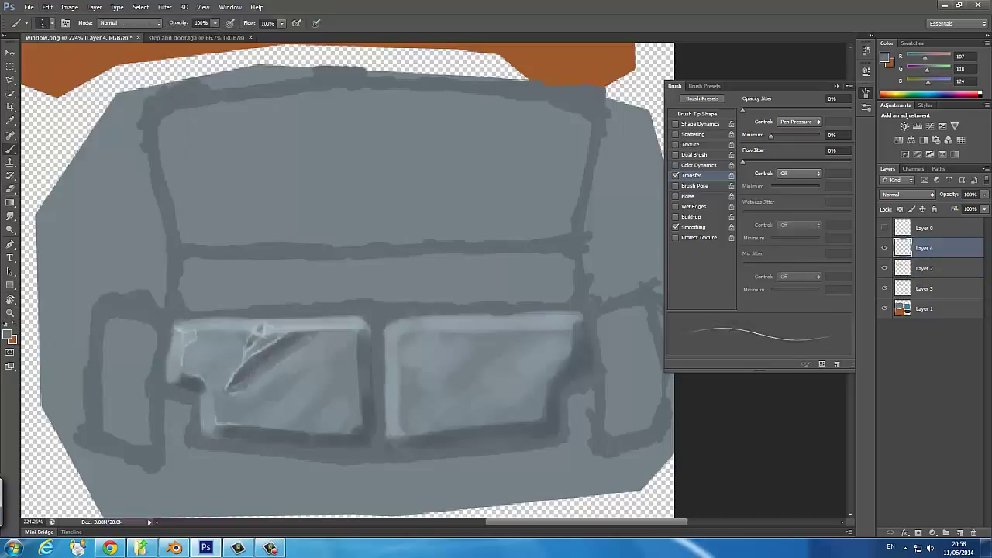
key(e)
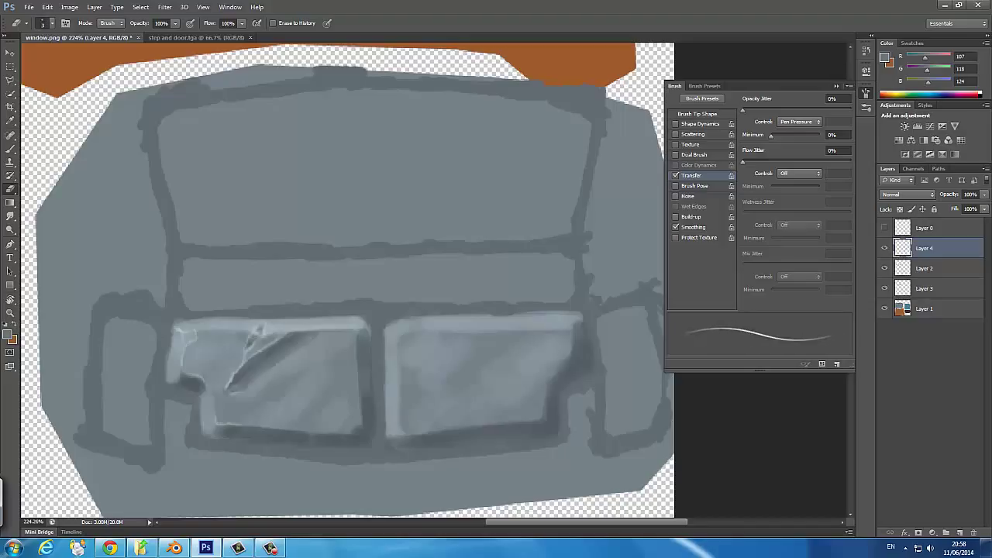
key(b)
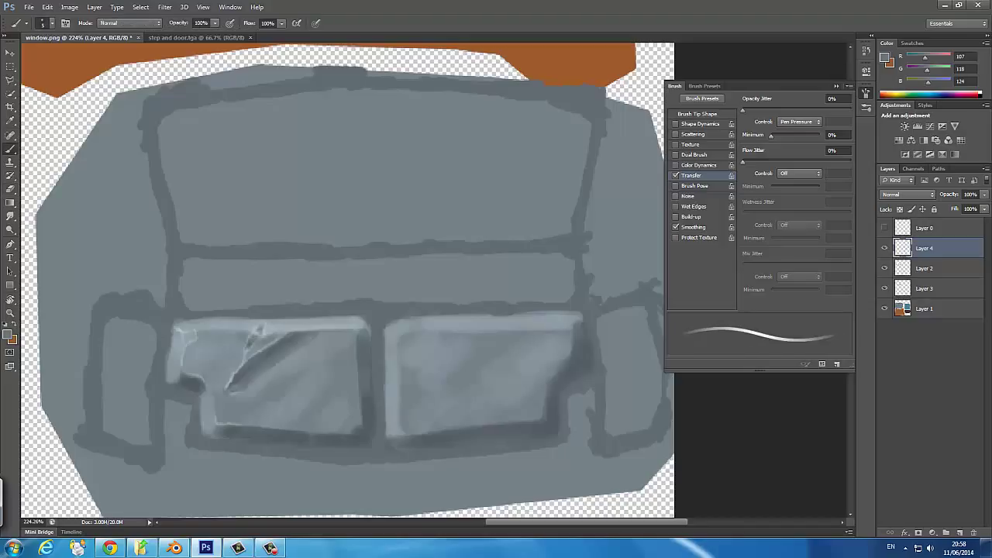
key(alt+bracketleft)
alt+click(243, 341)
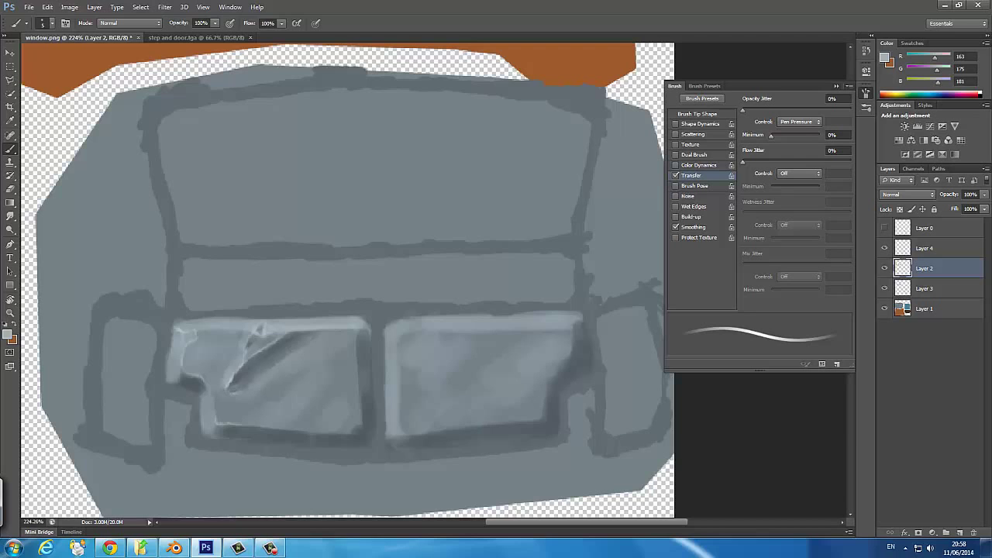
drag(253, 352, 274, 338)
Paint a faint light line along the pane top and edge the dark diagonal with light strokes.
alt+click(255, 369)
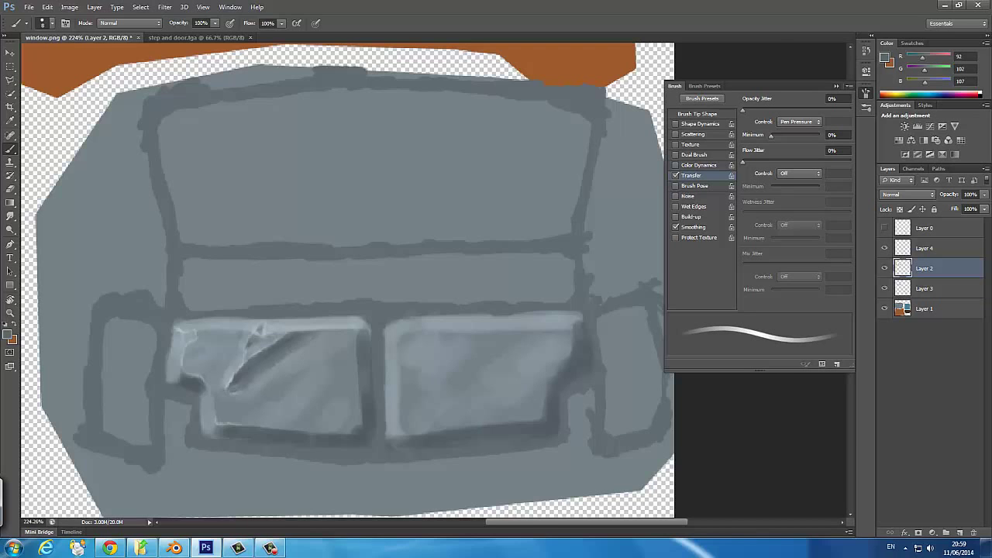
scroll(116, 321, up, 3)
alt+click(263, 351)
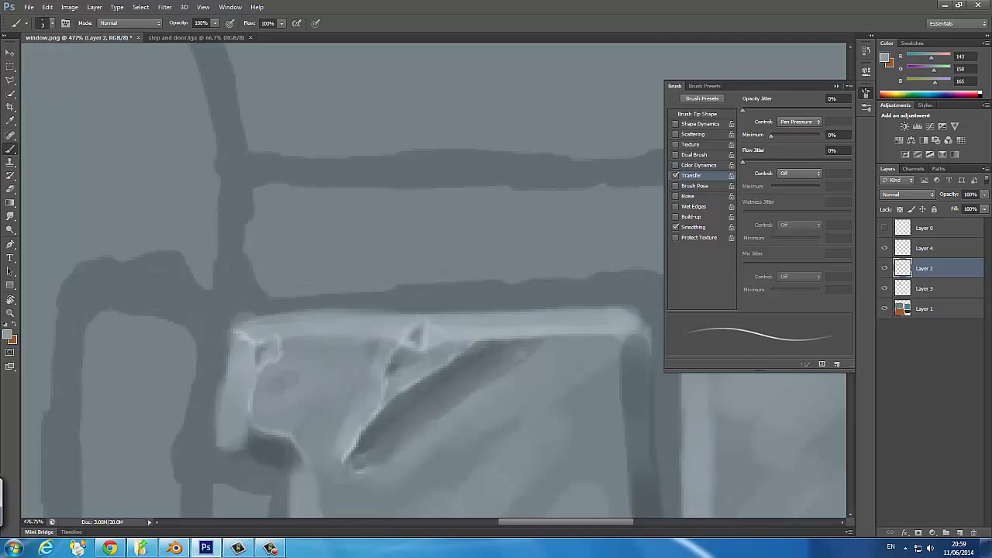
alt+click(264, 350)
scroll(330, 366, down, 4)
scroll(330, 367, up, 3)
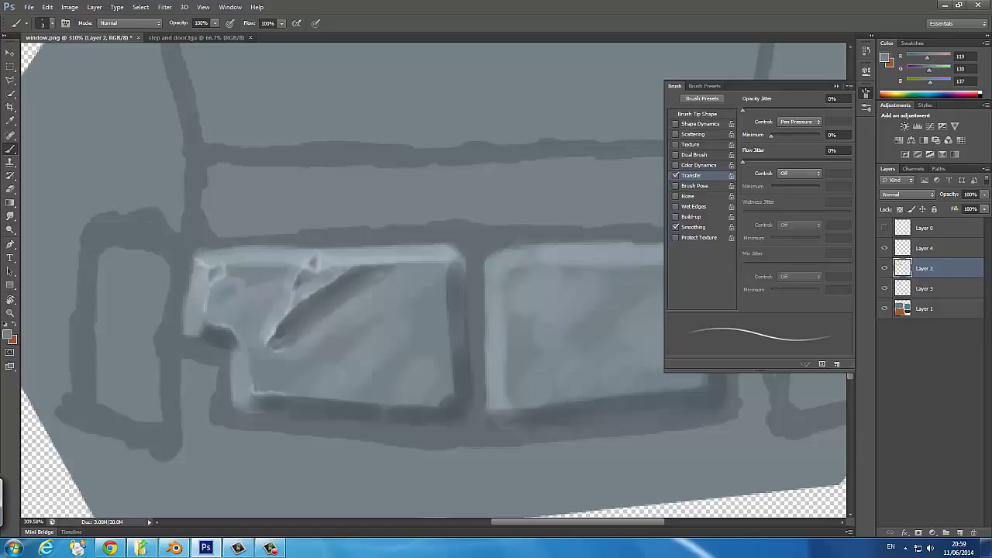
alt+click(303, 264)
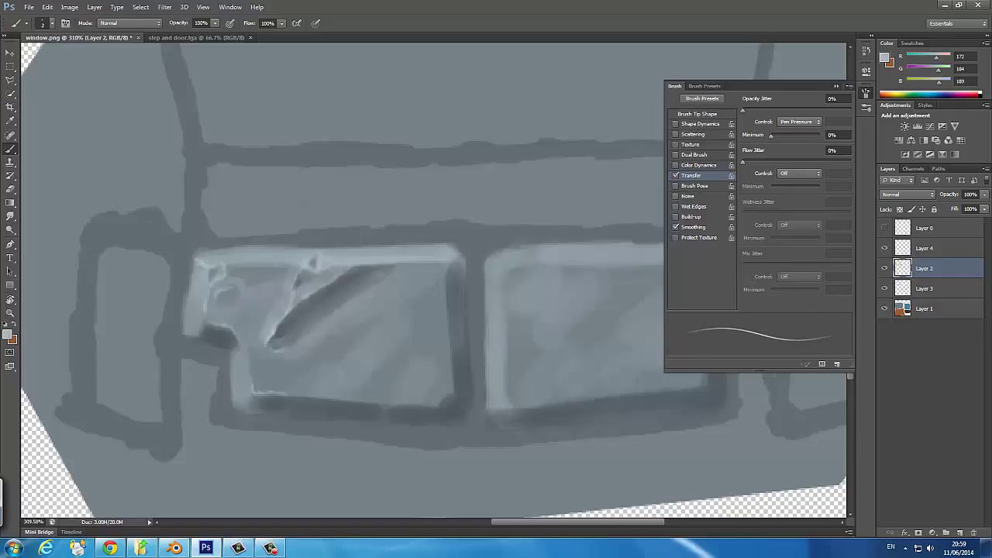
mouse_move(250, 285)
mouse_down()
mouse_move(276, 278)
mouse_move(270, 340)
mouse_up()
alt+click(310, 304)
Paint a short dark stroke across the pane and sample lighter and darker greys.
drag(237, 270, 281, 271)
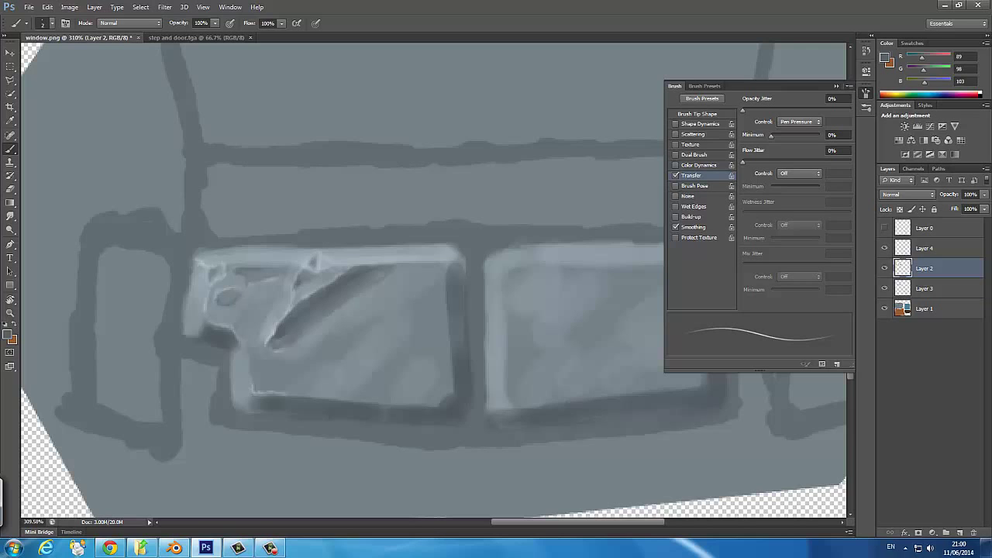
alt+click(256, 272)
scroll(164, 140, down, 2)
scroll(165, 141, down, 2)
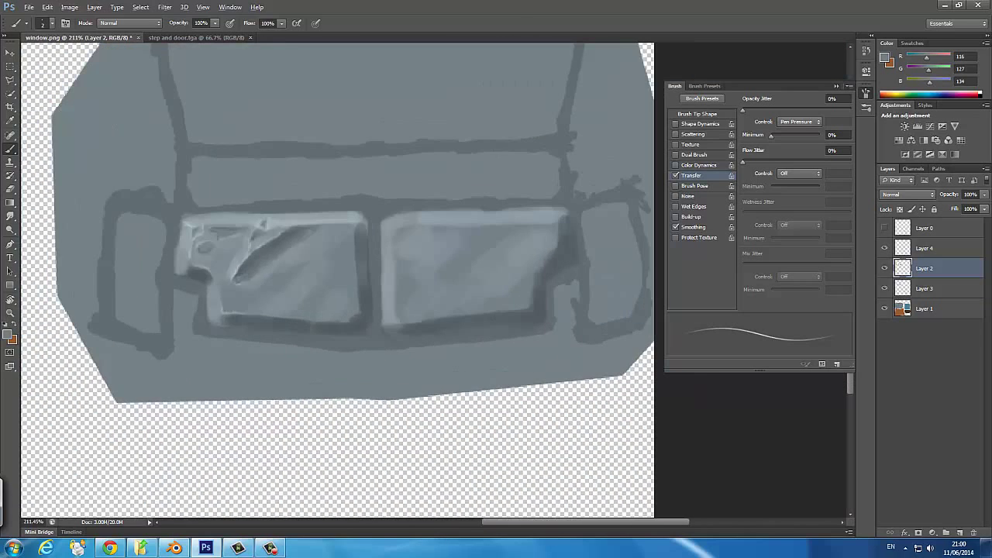
alt+click(177, 144)
Enlarge the brush to 10 and repaint the left pane's dark diagonal streak, softening it with sampled greys.
key(bracketright)
key(bracketright)
key(bracketright)
key(bracketright)
key(bracketright)
key(bracketright)
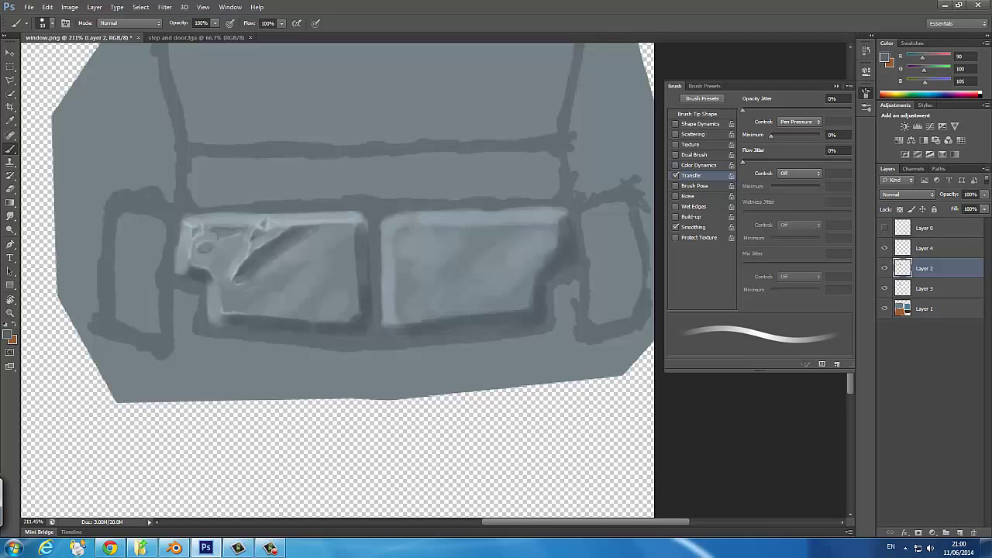
mouse_move(311, 243)
mouse_down()
mouse_move(254, 283)
mouse_move(307, 282)
mouse_up()
alt+click(310, 256)
alt+click(309, 265)
alt+click(310, 256)
drag(333, 227, 255, 279)
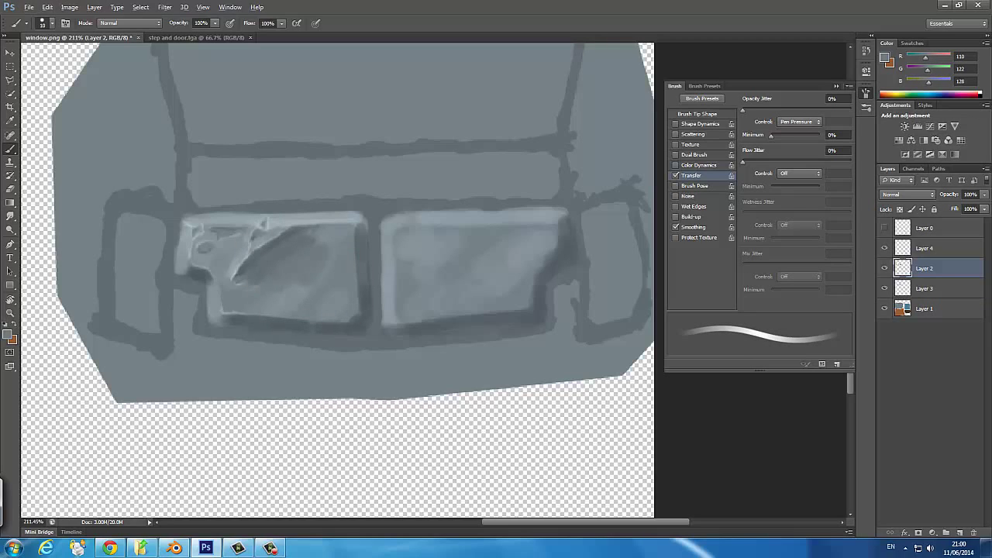
alt+click(308, 265)
Save the texture as window.psd with maximum compatibility.
key(ctrl+shift+s)
key(Return)
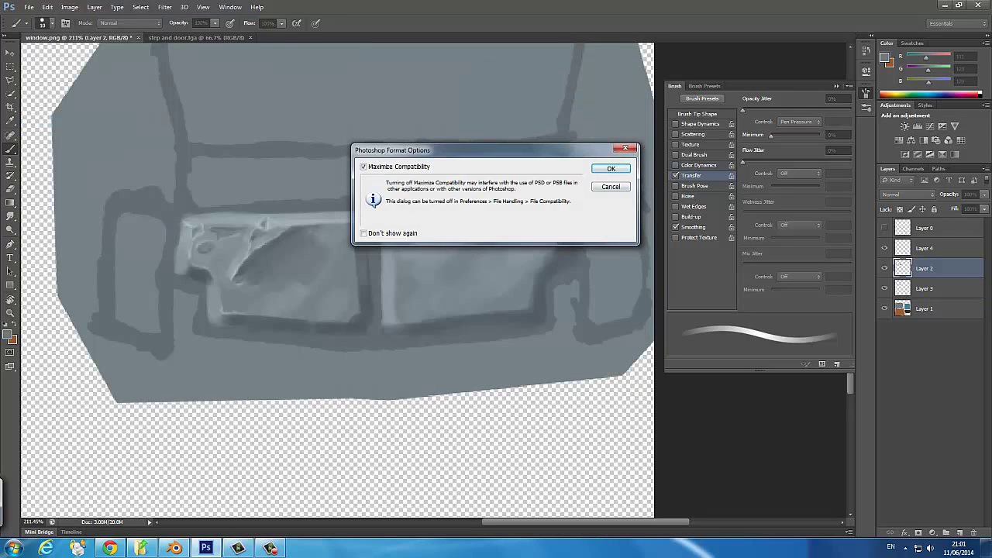
key(Return)
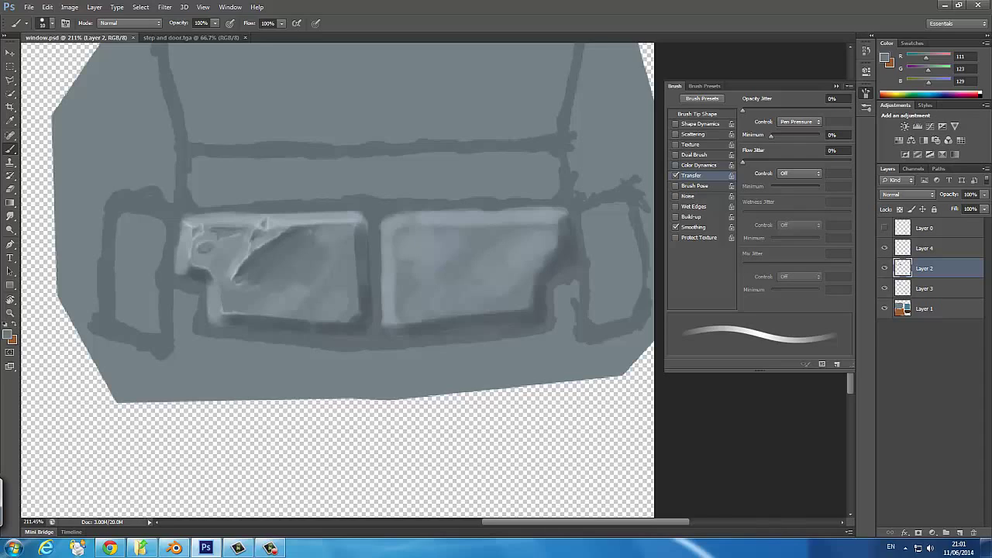
Sample pane greys and set a size-2 light grey brush on Layer 4.
alt+click(295, 263)
click(295, 264)
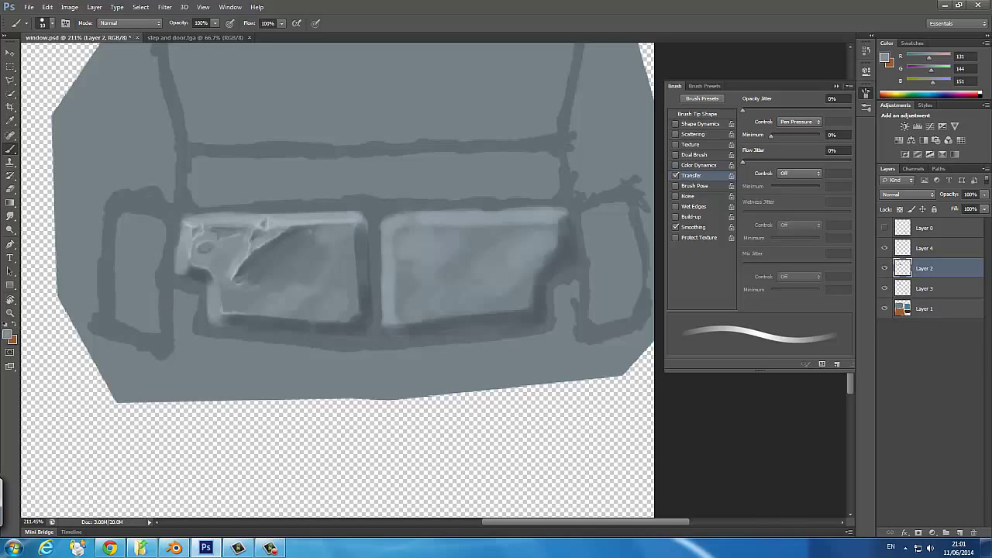
alt+click(304, 298)
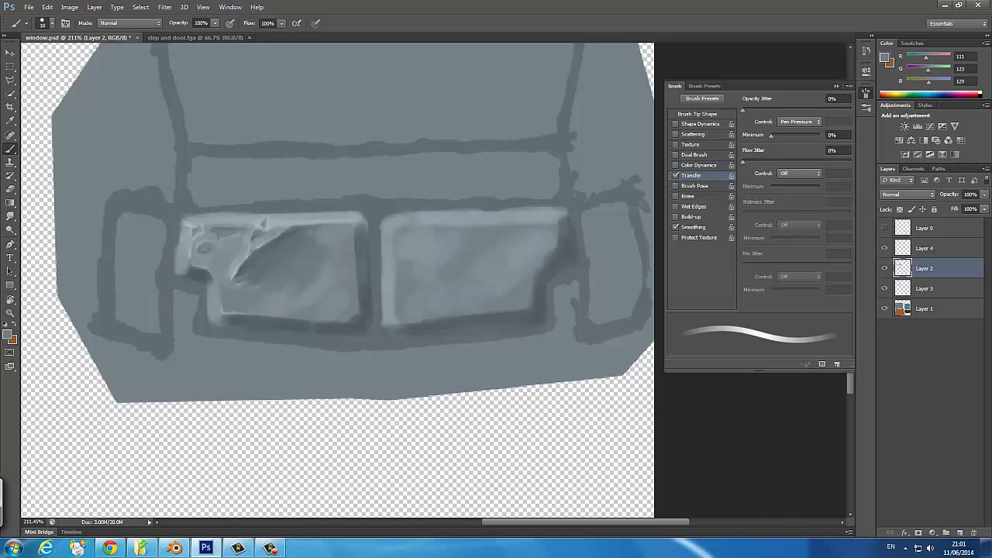
key(alt+bracketright)
alt+click(193, 227)
key(bracketleft)
key(bracketleft)
key(bracketleft)
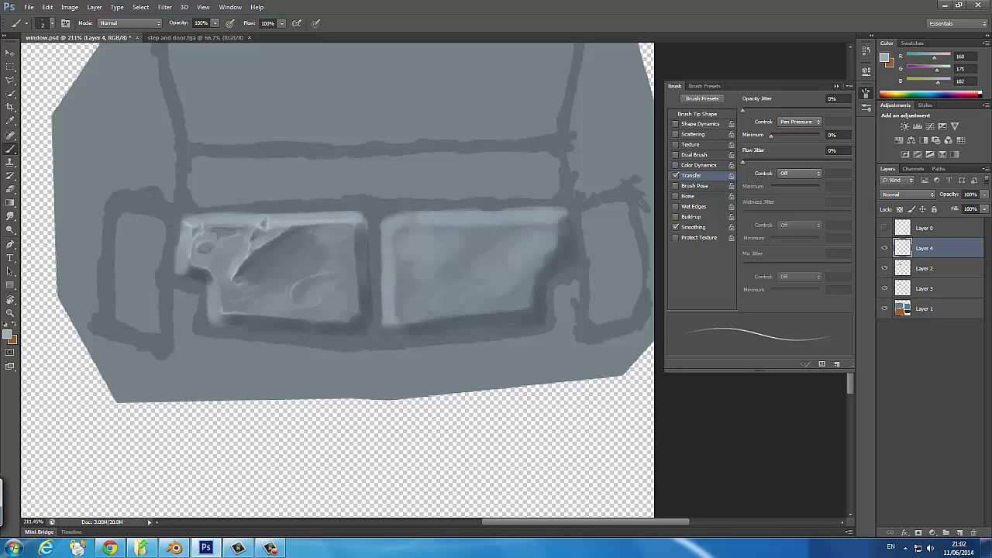
scroll(235, 310, up, 3)
scroll(235, 311, down, 1)
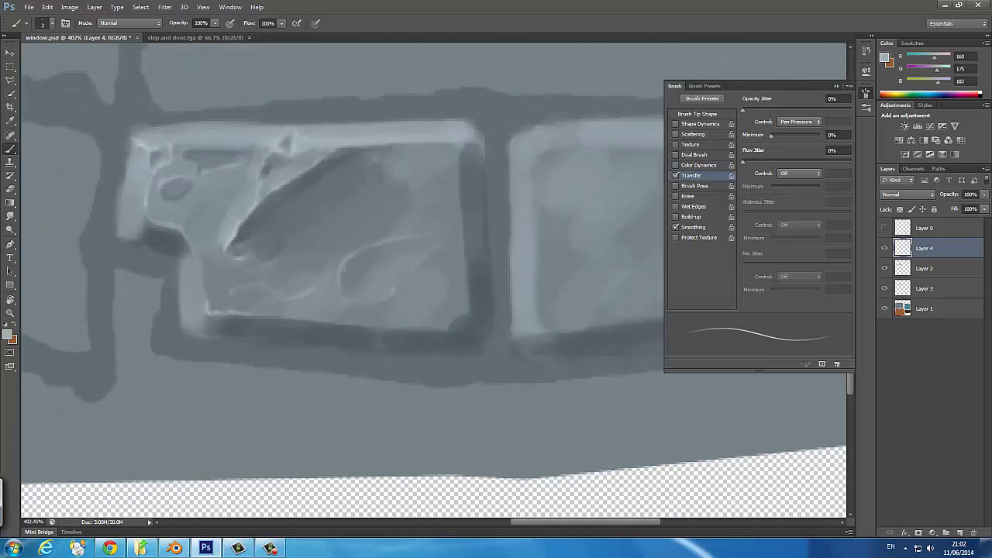
On Layer 2, darken the lower-left area of the left pane with dark grey.
key(alt+bracketleft)
alt+click(247, 294)
key(bracketright)
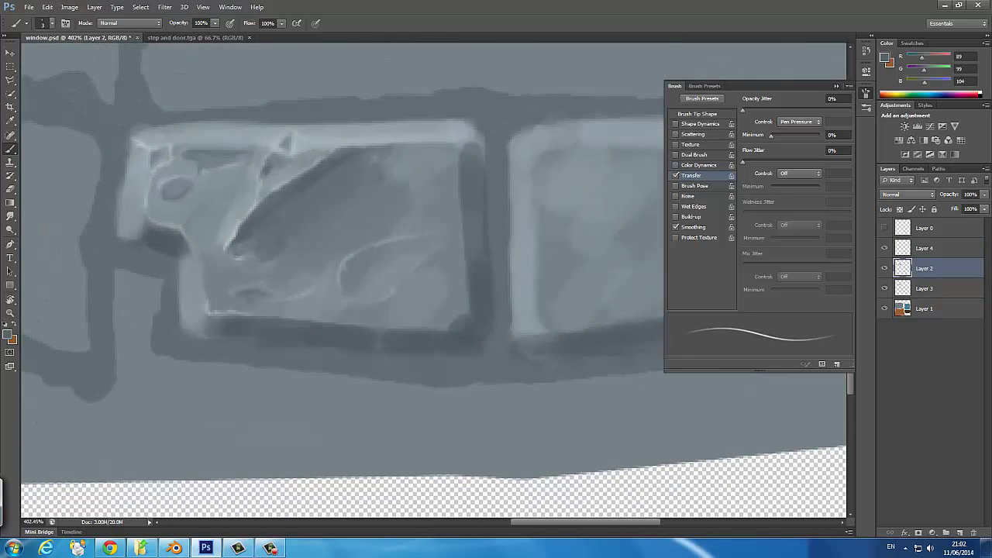
alt+click(304, 305)
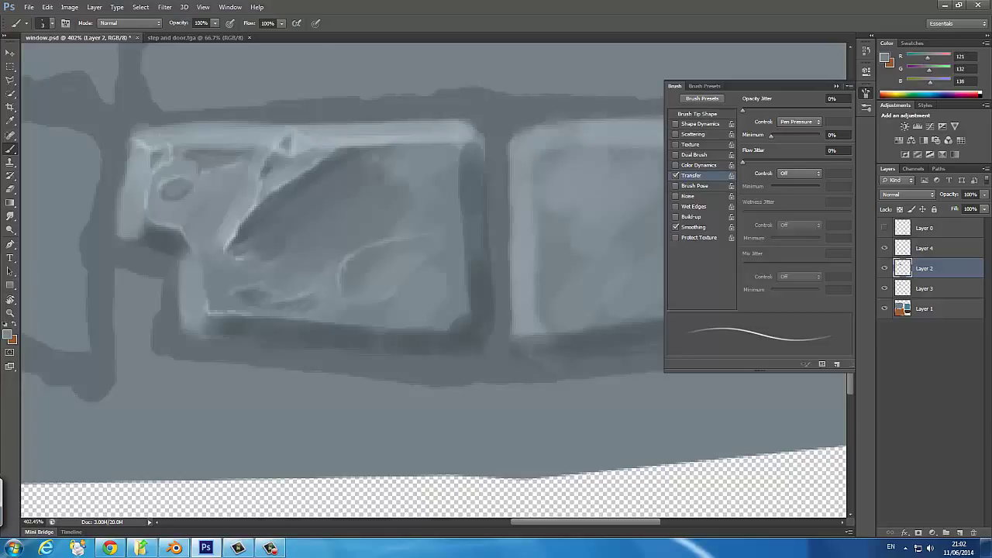
alt+click(232, 233)
key(bracketright)
drag(190, 203, 218, 252)
Paint light strokes and a faint darker stroke along the left pane's right edge.
alt+click(310, 418)
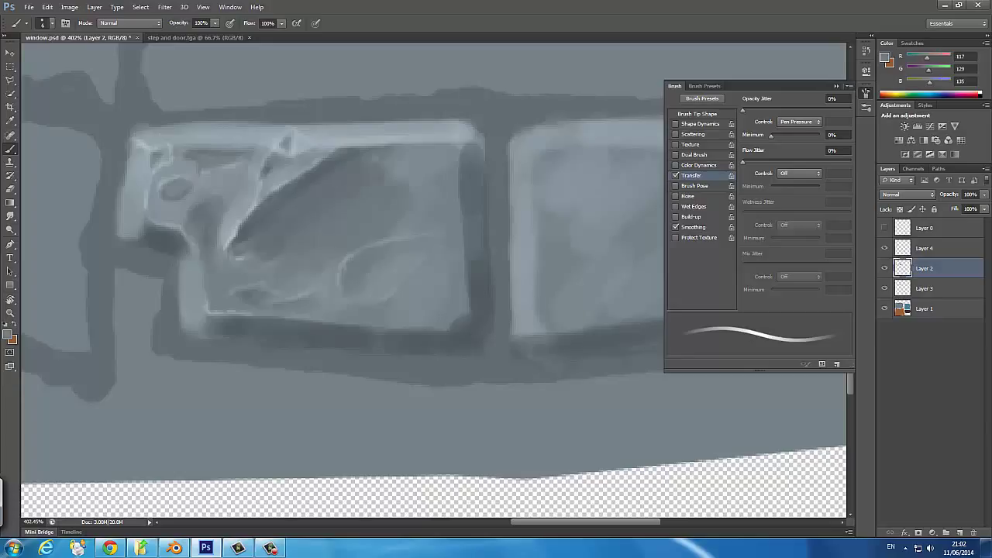
alt+click(589, 232)
key(bracketleft)
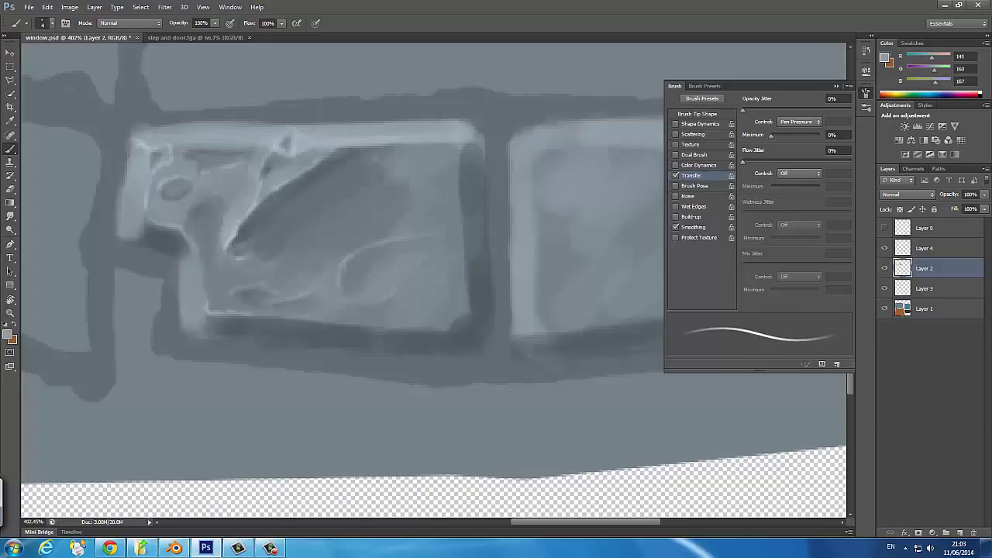
mouse_move(402, 154)
mouse_down()
mouse_move(438, 158)
mouse_move(453, 214)
mouse_up()
drag(445, 167, 431, 209)
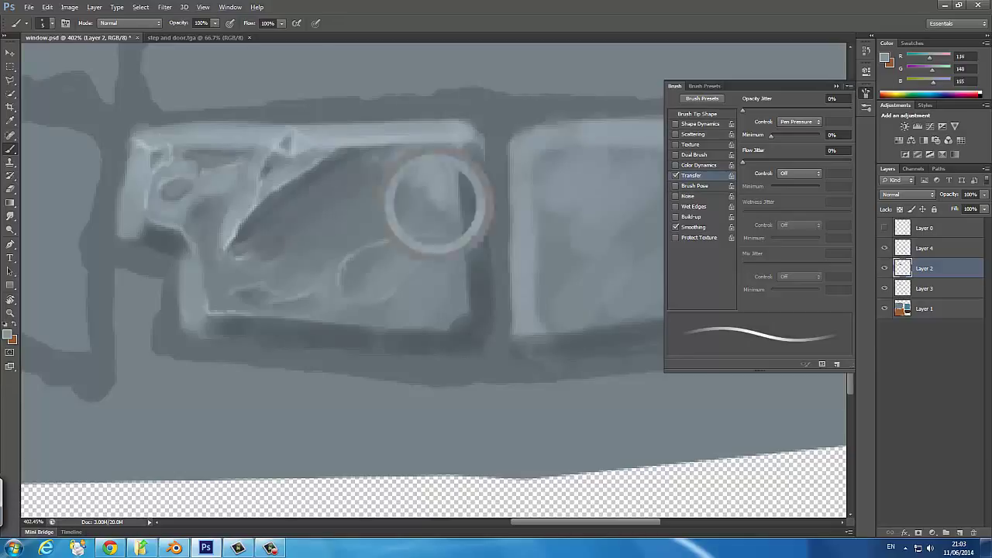
alt+click(432, 194)
alt+click(453, 232)
drag(453, 227, 453, 271)
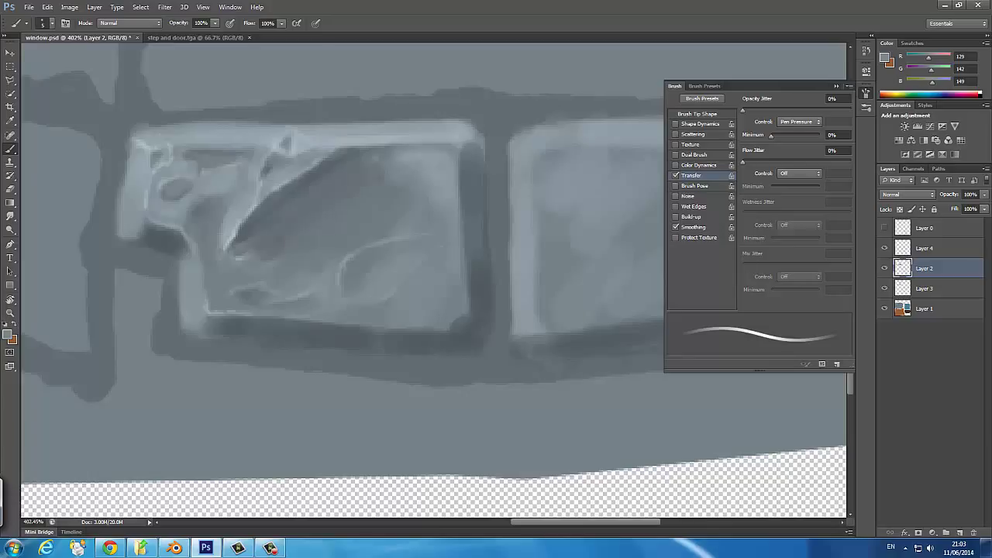
On Layer 4, paint very light blue-grey highlights along the frame's top and right edges.
click(924, 248)
alt+click(256, 178)
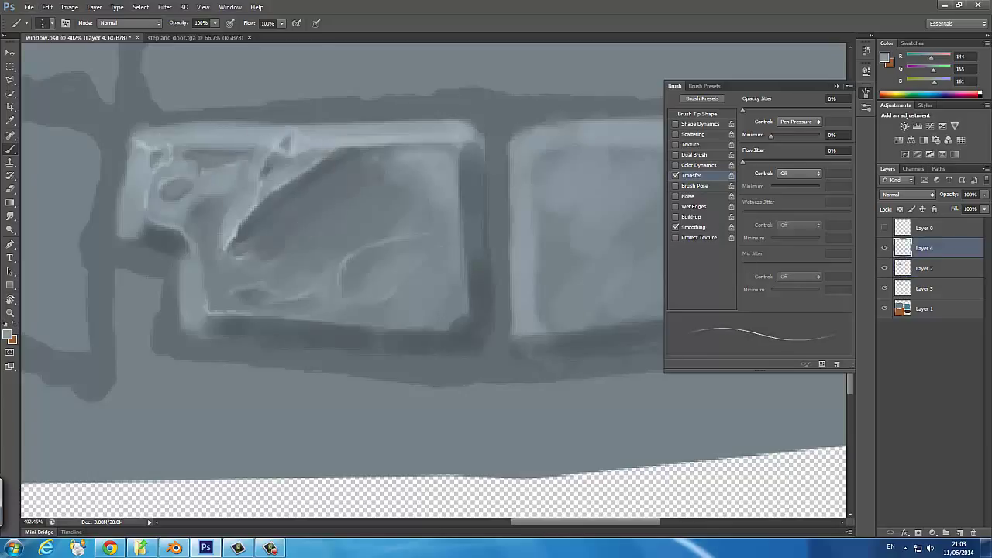
alt+click(223, 221)
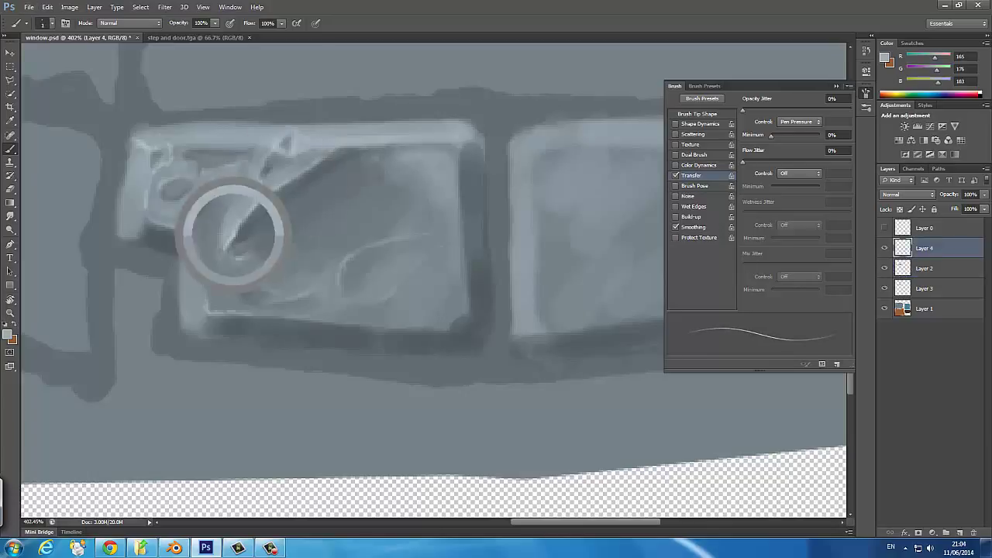
click(10, 335)
key(Return)
mouse_move(415, 144)
mouse_down()
mouse_move(459, 148)
mouse_move(484, 167)
mouse_up()
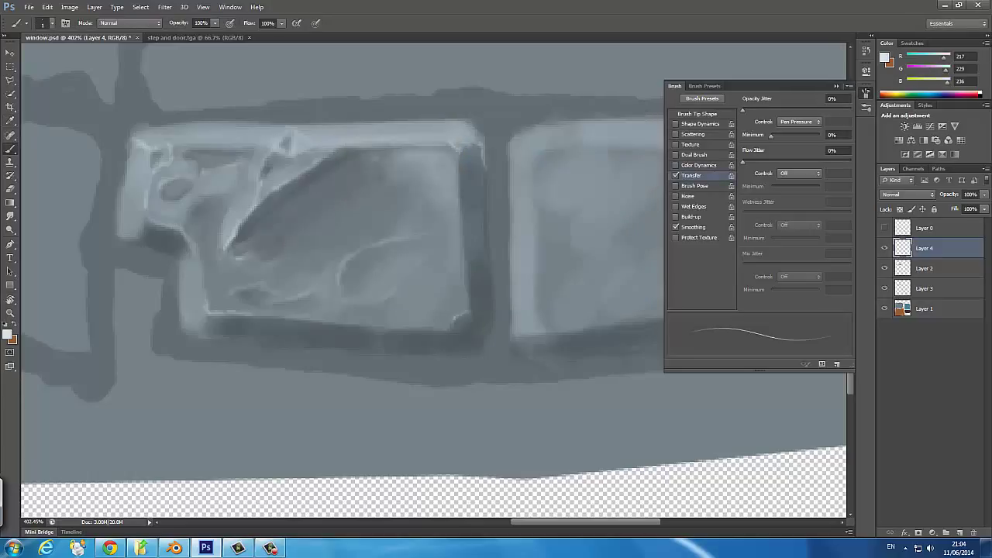
drag(470, 296, 470, 310)
drag(183, 155, 233, 143)
Save the painting as window.tga and load it into Blender's Image Texture node.
scroll(504, 275, down, 5)
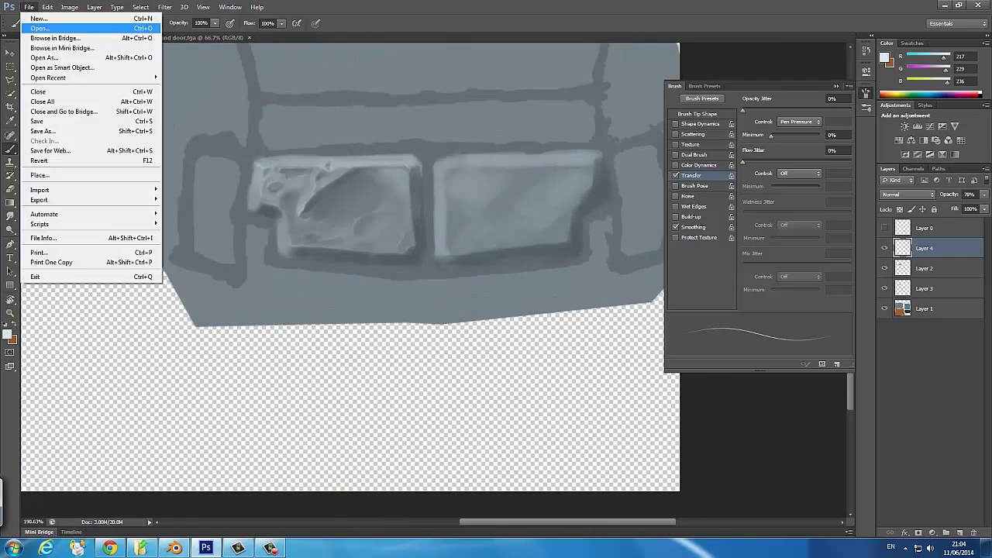
key(ctrl+shift+s)
click(504, 271)
click(497, 415)
key(Return)
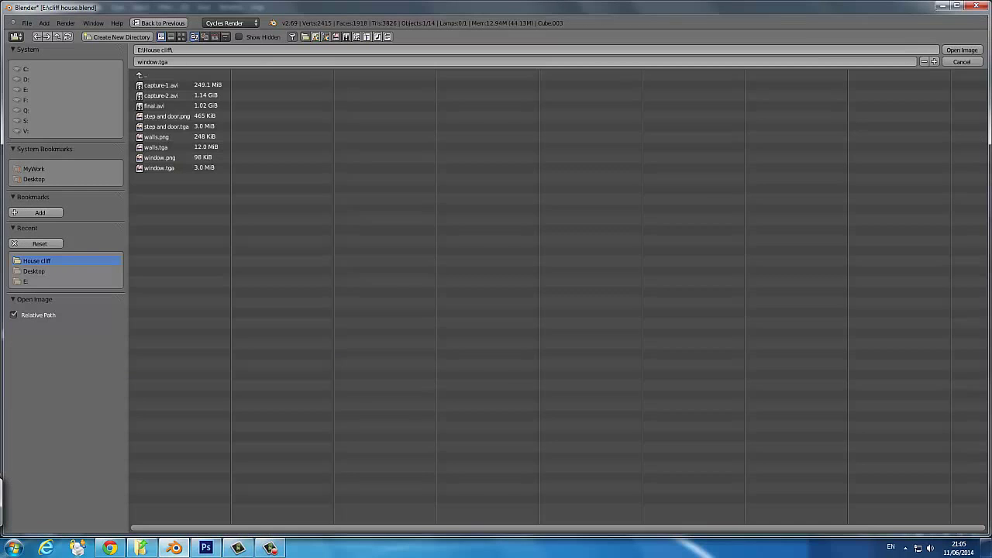
key(Return)
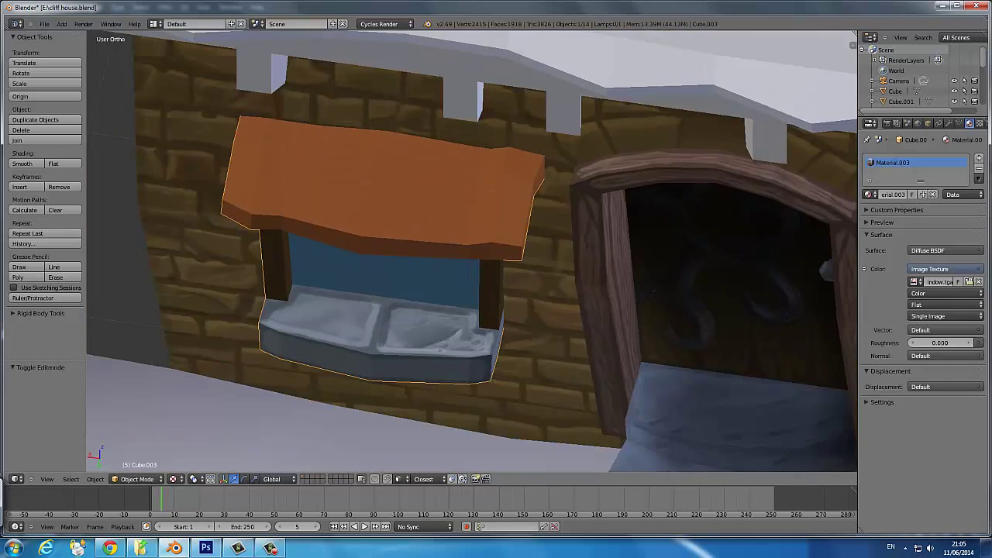
scroll(471, 251, down, 3)
Back in Photoshop, briefly show then hide the UV wireframe to check alignment.
click(206, 548)
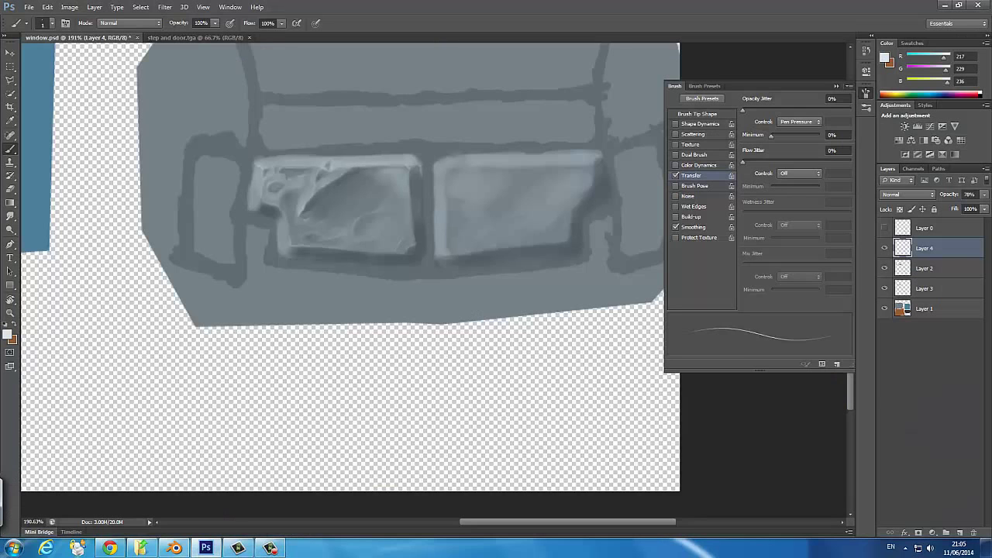
alt+click(420, 131)
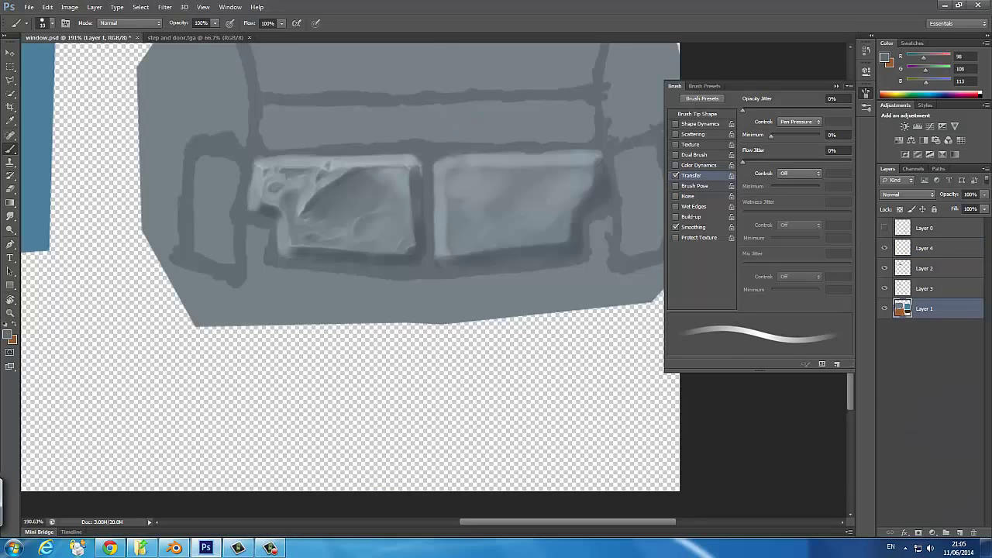
click(885, 228)
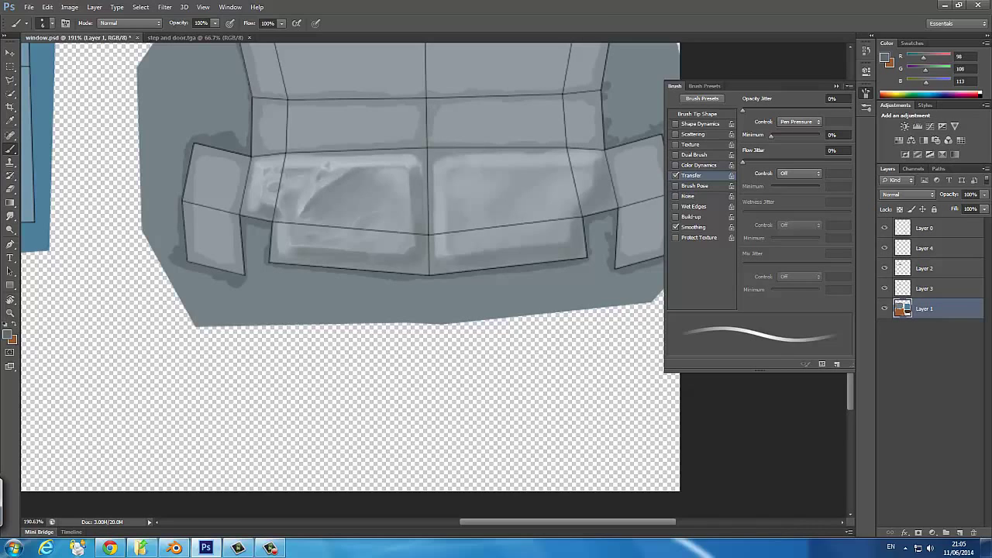
click(885, 228)
On Layer 3, shade the right pane frame's lower right with a darker grey.
click(924, 289)
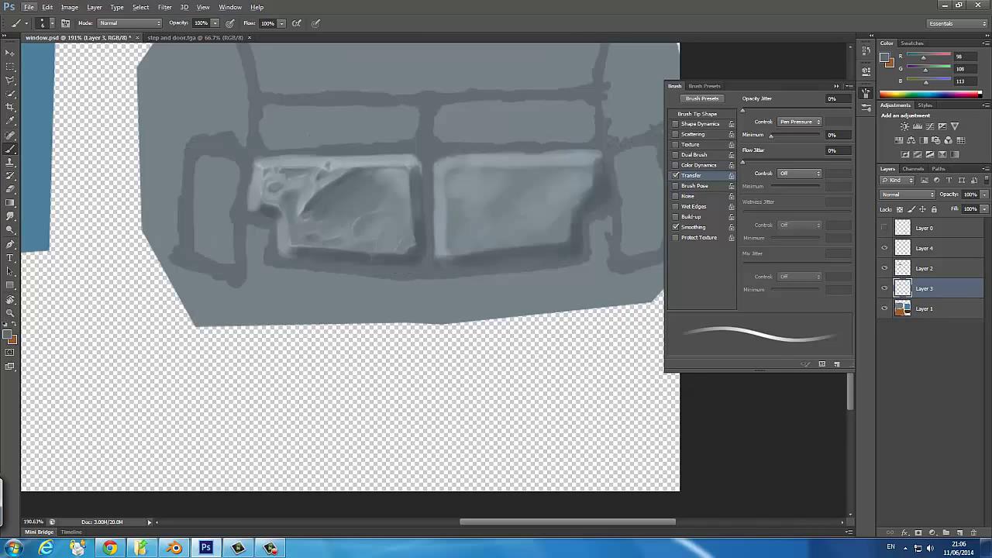
key(bracketright)
key(bracketright)
alt+click(480, 201)
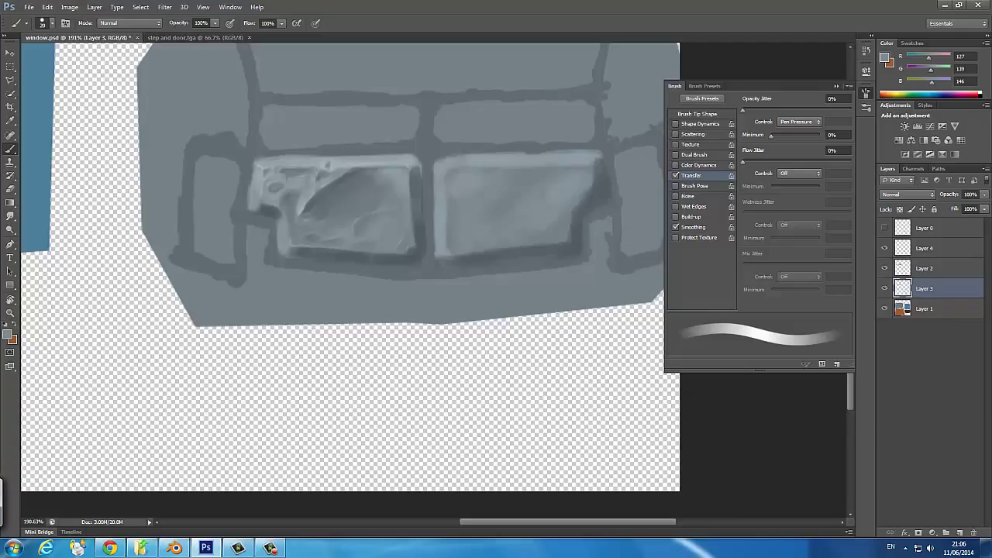
key(bracketleft)
key(bracketleft)
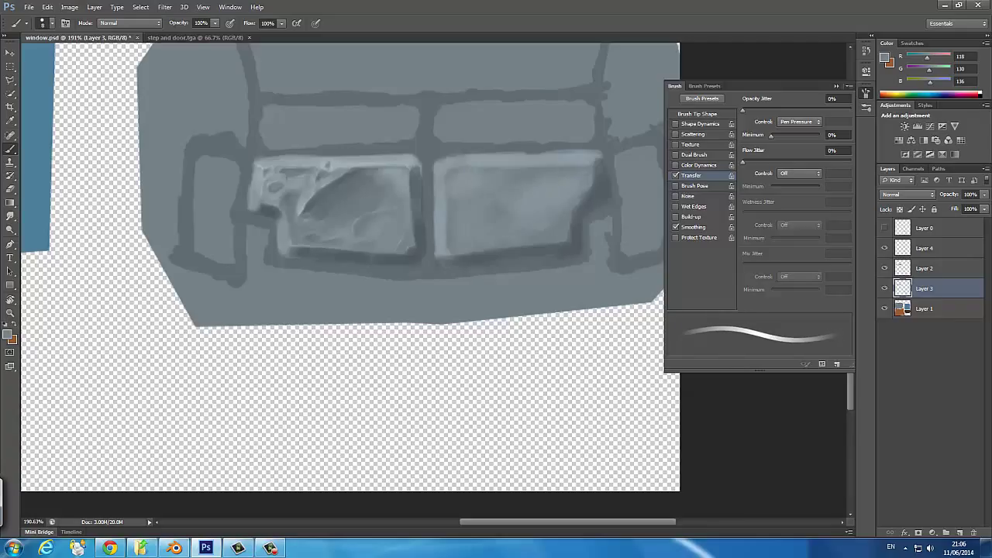
alt+click(419, 201)
mouse_move(535, 226)
mouse_down()
mouse_move(569, 201)
mouse_move(556, 234)
mouse_move(566, 233)
mouse_up()
On Layer 2, paint faint light strokes in the left pane's lower middle.
scroll(585, 233, up, 2)
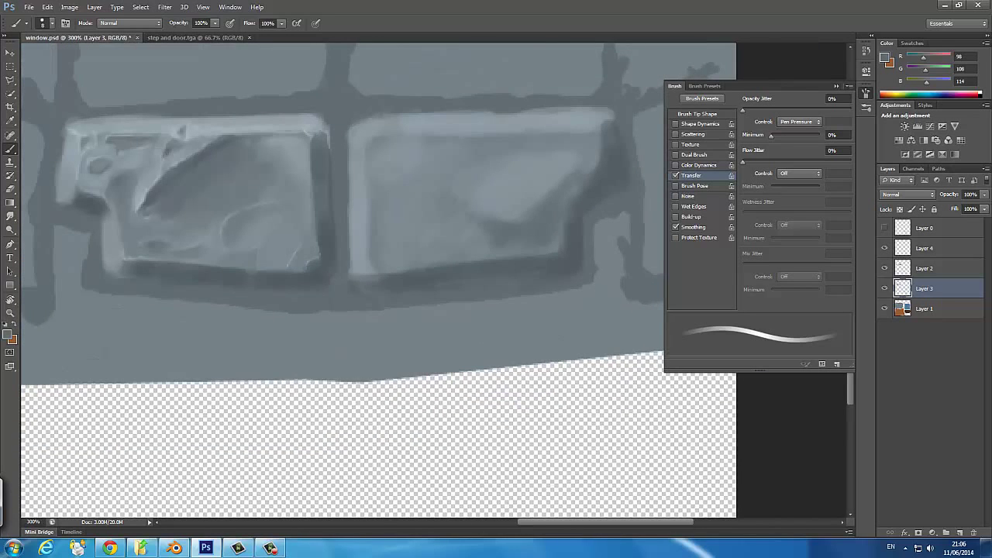
alt+click(224, 132)
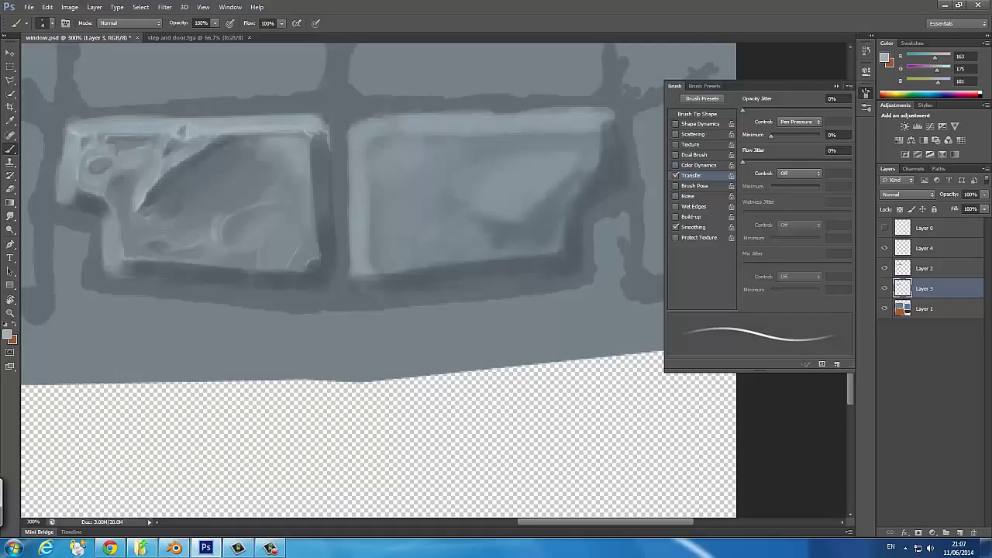
key(alt+])
drag(214, 225, 260, 199)
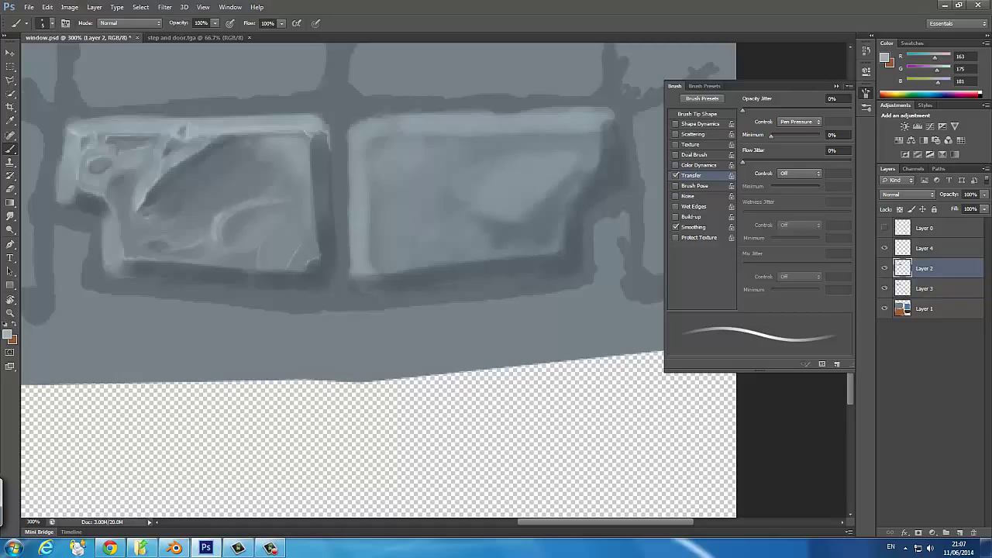
drag(228, 250, 239, 243)
Paint a light highlight inside the right pane with darker strokes around it.
alt+click(273, 256)
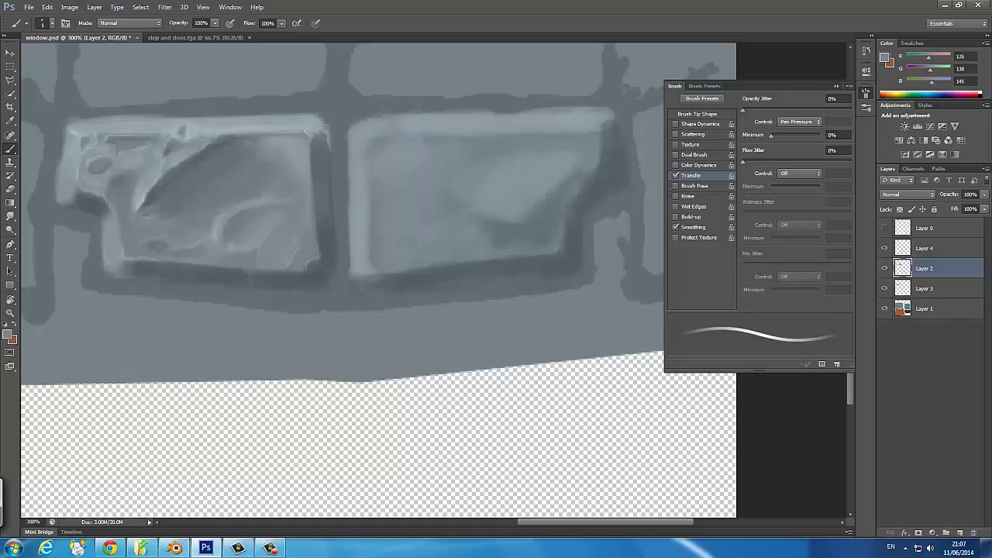
alt+click(527, 186)
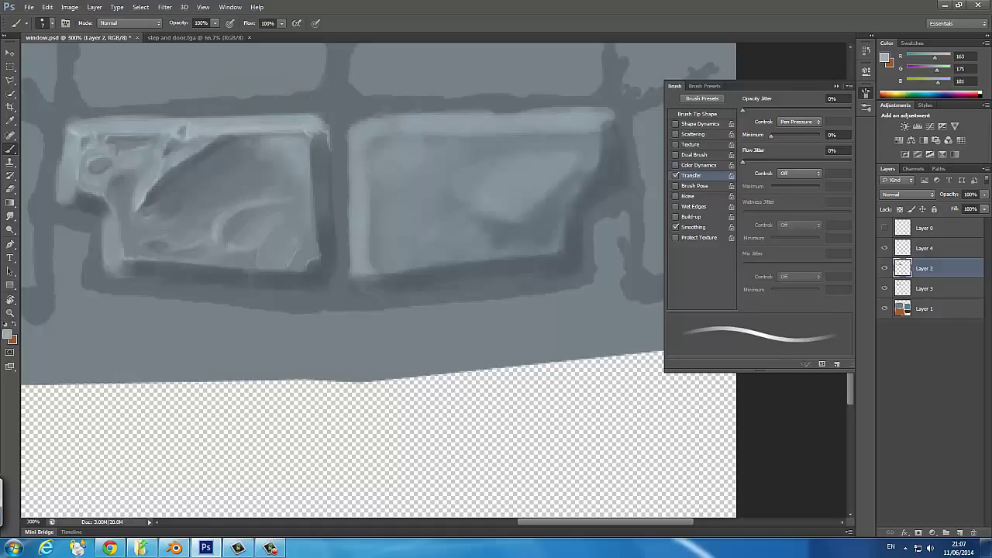
mouse_move(487, 213)
mouse_down()
mouse_move(554, 178)
mouse_move(505, 200)
mouse_move(479, 195)
mouse_move(506, 176)
mouse_up()
alt+click(512, 225)
alt+click(512, 179)
alt+click(496, 186)
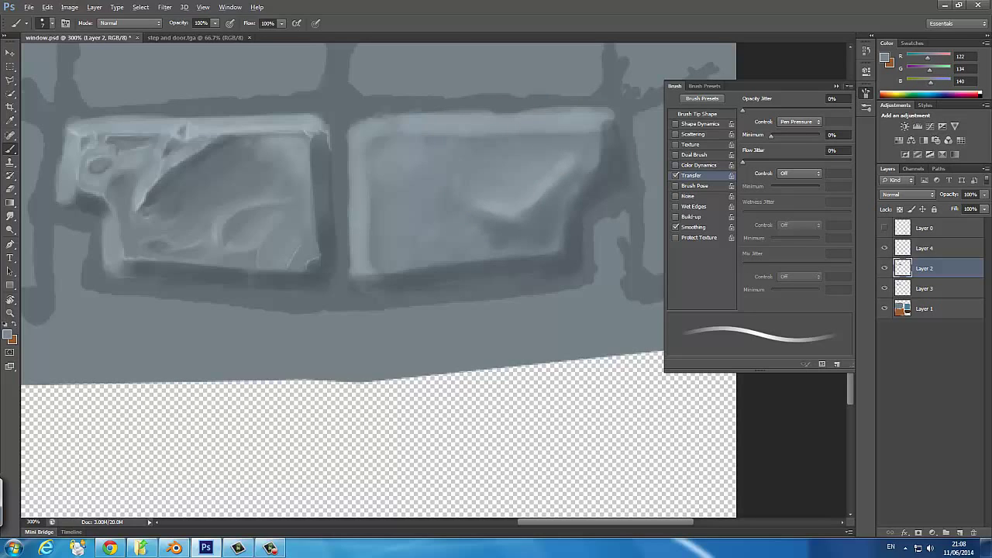
On Layer 4, draw a thin near-white streak across the right pane.
key(alt+bracketright)
alt+click(174, 155)
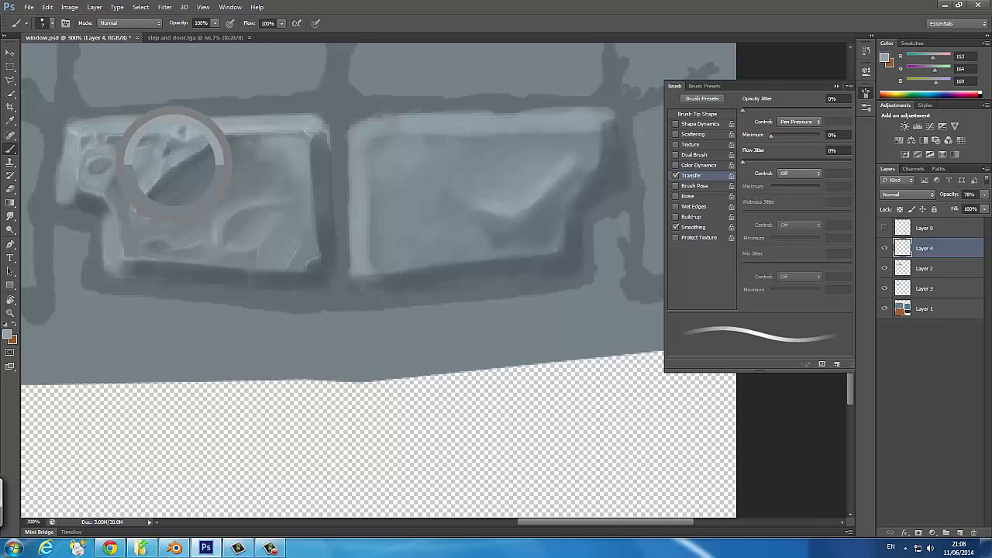
key(bracketleft)
key(bracketleft)
key(bracketleft)
key(bracketleft)
key(bracketleft)
click(886, 57)
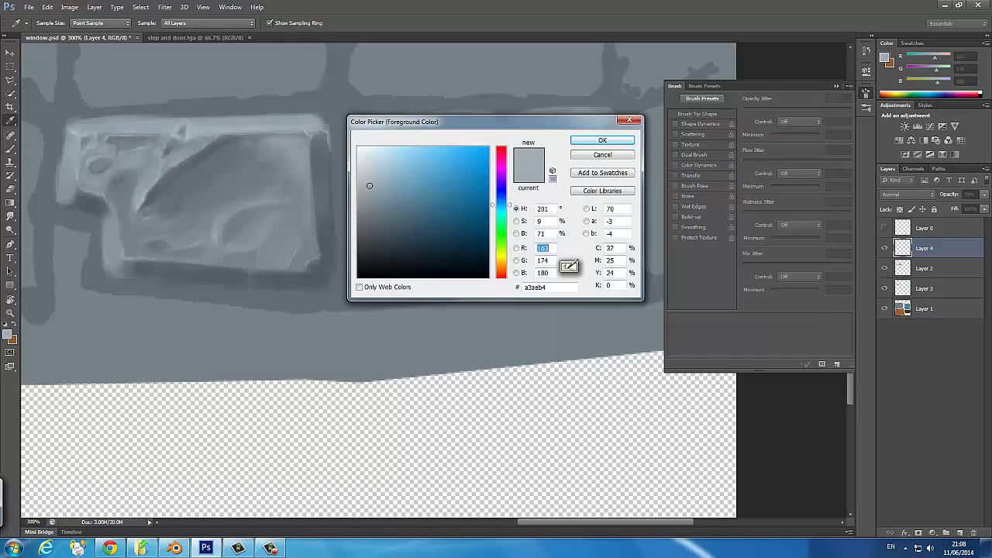
click(600, 137)
key(bracketleft)
drag(483, 210, 509, 218)
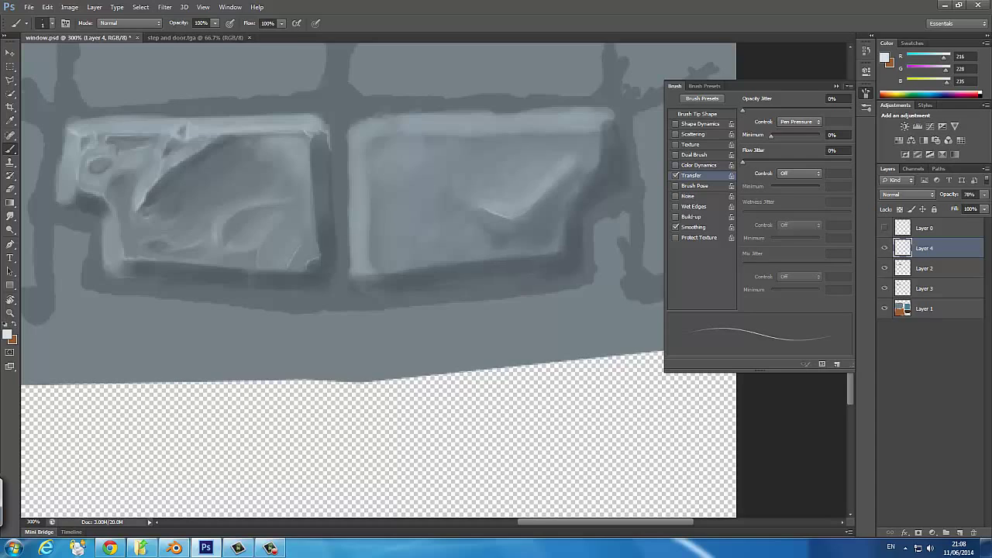
Toggle between Eraser and Brush, ending on the Brush with dark grey-blue.
key(e)
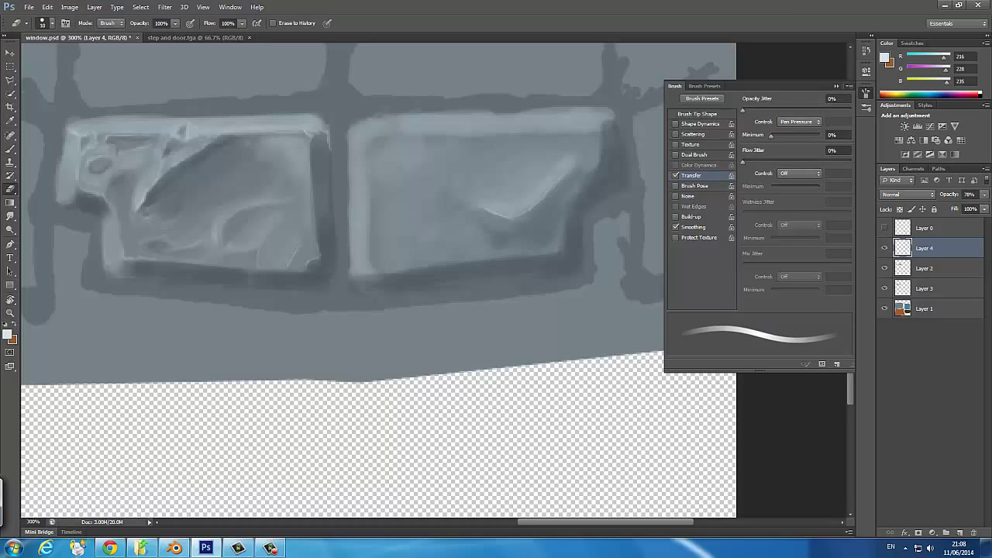
key(b)
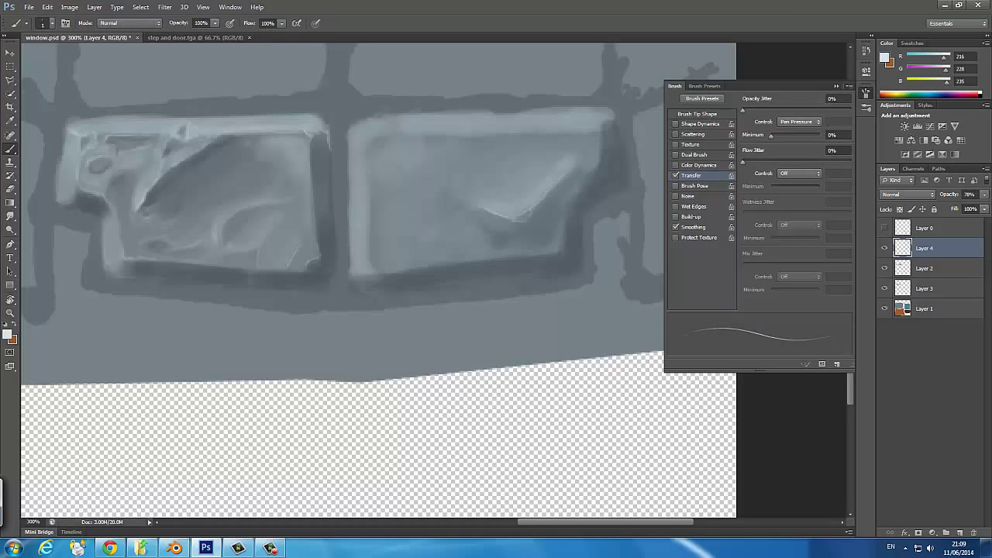
key(e)
key(b)
key(e)
key(b)
Add small light grey strokes in the right pane and on the left pane.
scroll(182, 279, down, 2)
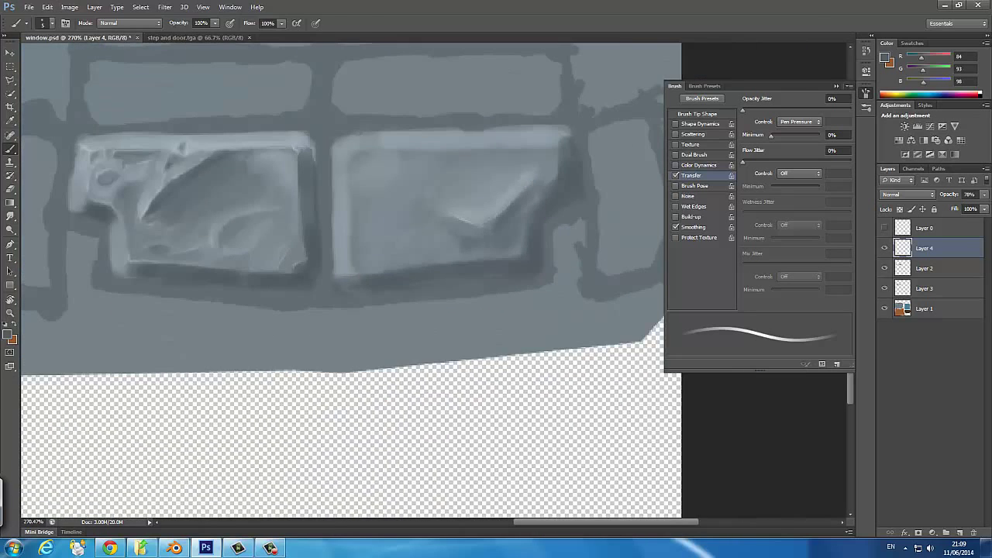
alt+click(380, 206)
key(bracketright)
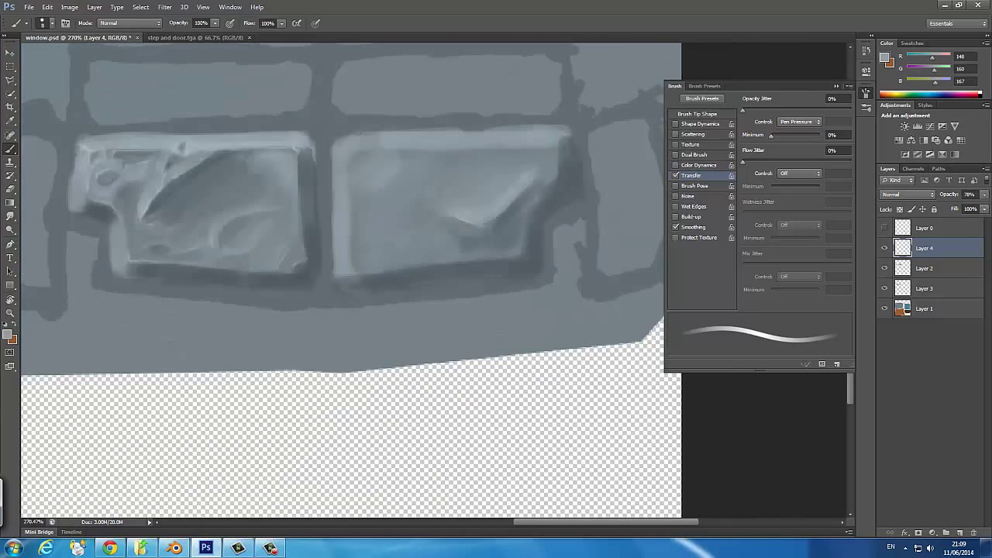
mouse_move(371, 192)
mouse_down()
mouse_move(400, 232)
mouse_move(420, 169)
mouse_up()
drag(401, 220, 408, 215)
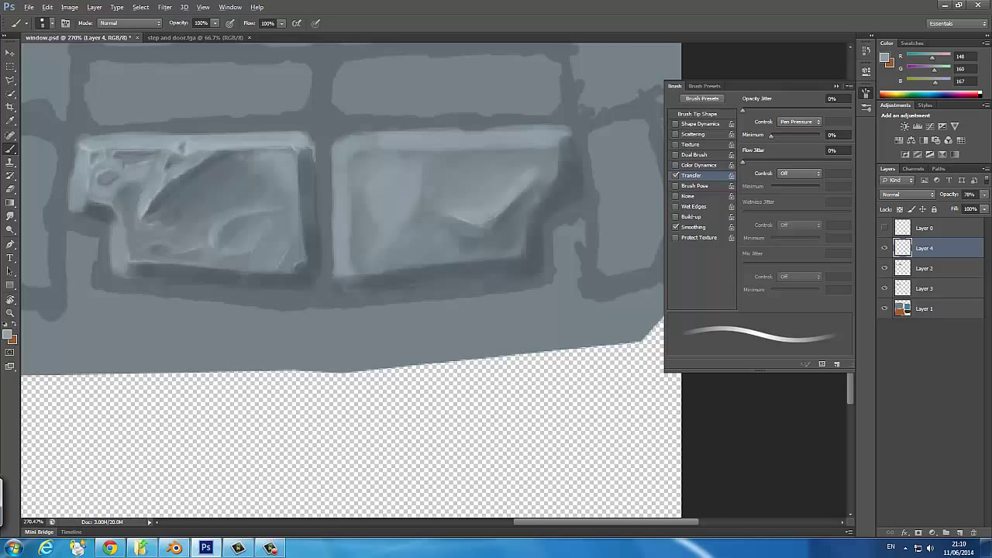
alt+click(88, 158)
drag(46, 186, 132, 109)
Choose a lighter grey and lasso-outline a patch of the right window pane.
click(8, 335)
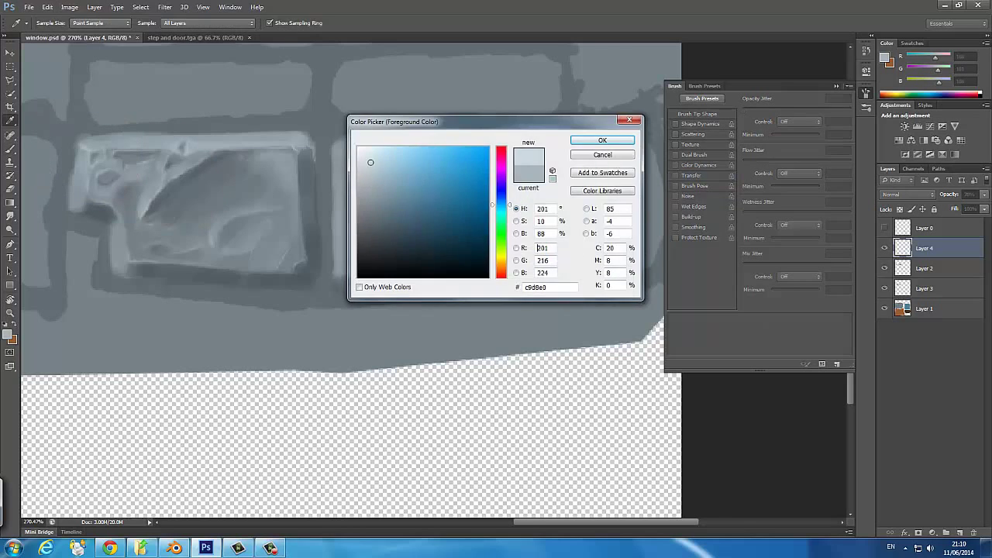
key(Return)
key(l)
mouse_move(360, 159)
mouse_down()
mouse_move(354, 256)
mouse_move(360, 159)
mouse_up()
Copy the outlined patch to new Layer 5 and merge Layer 2 into it.
right_click(361, 182)
click(407, 278)
ctrl+click(924, 288)
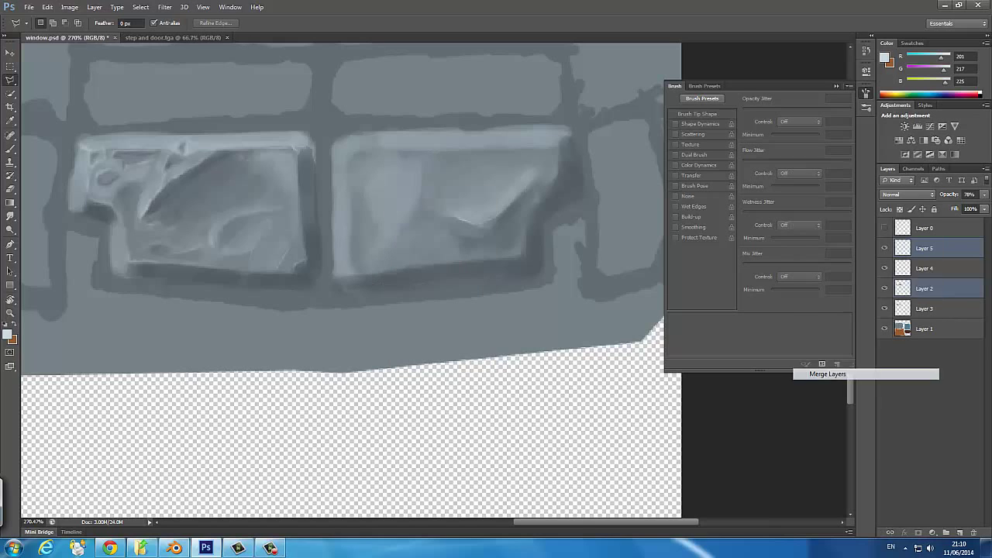
click(829, 374)
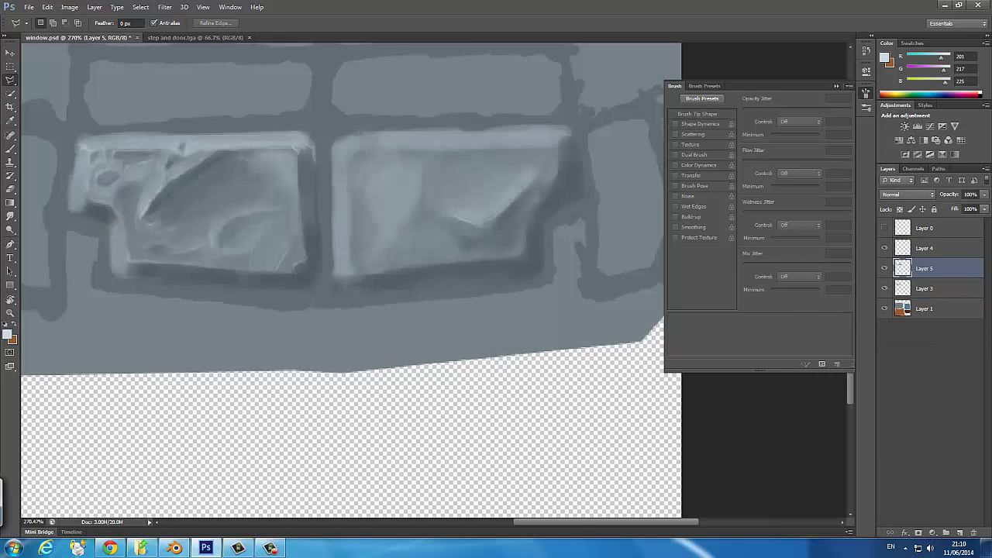
On Layer 4, paint a thin light highlight inside the right pane with a smaller brush.
key(b)
click(924, 249)
key(bracketleft)
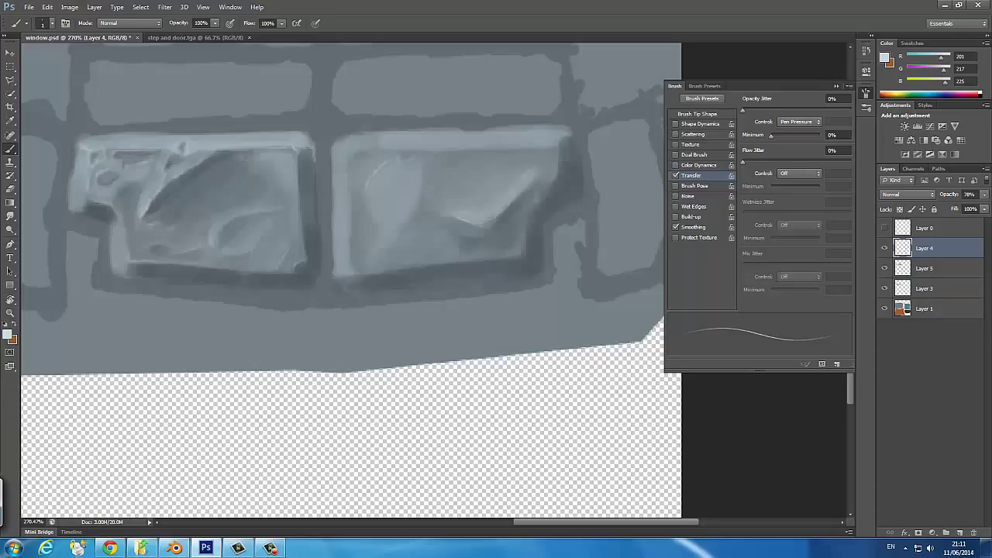
drag(367, 195, 362, 216)
On Layer 5, add dark marks on the leaf-shaped reflection, then soften them with lighter strokes.
key(bracketright)
key(bracketright)
key(alt+bracketleft)
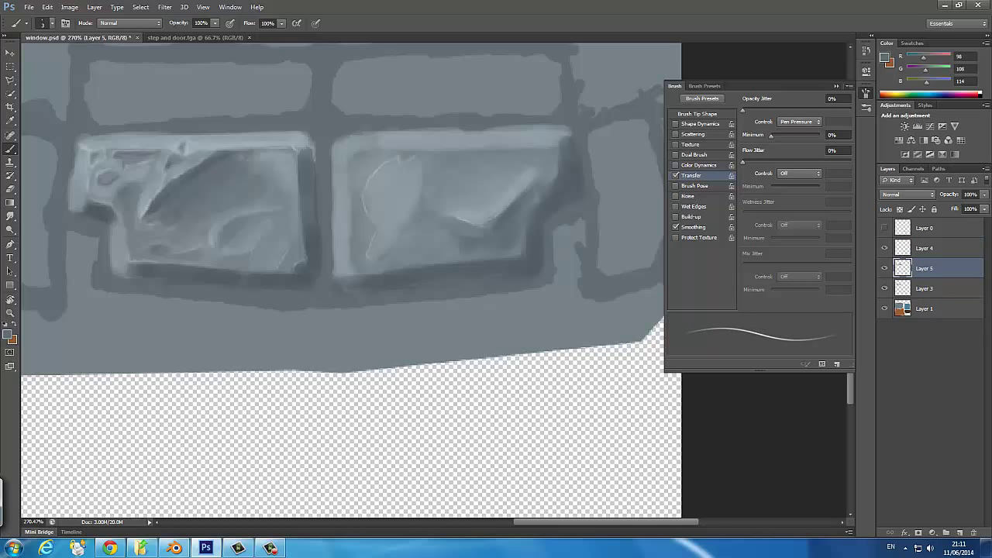
drag(393, 242, 392, 248)
key(bracketright)
drag(374, 183, 370, 217)
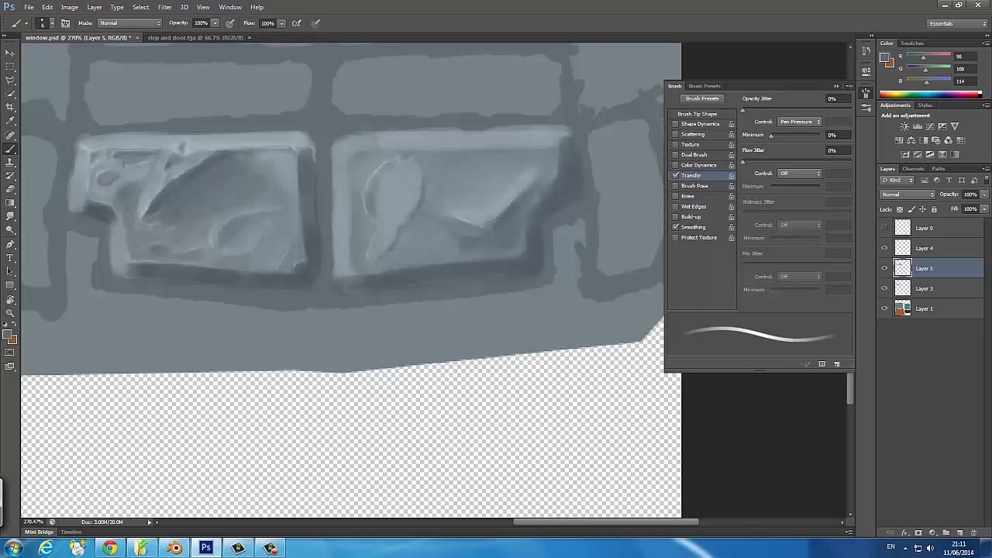
alt+click(388, 178)
drag(370, 165, 366, 233)
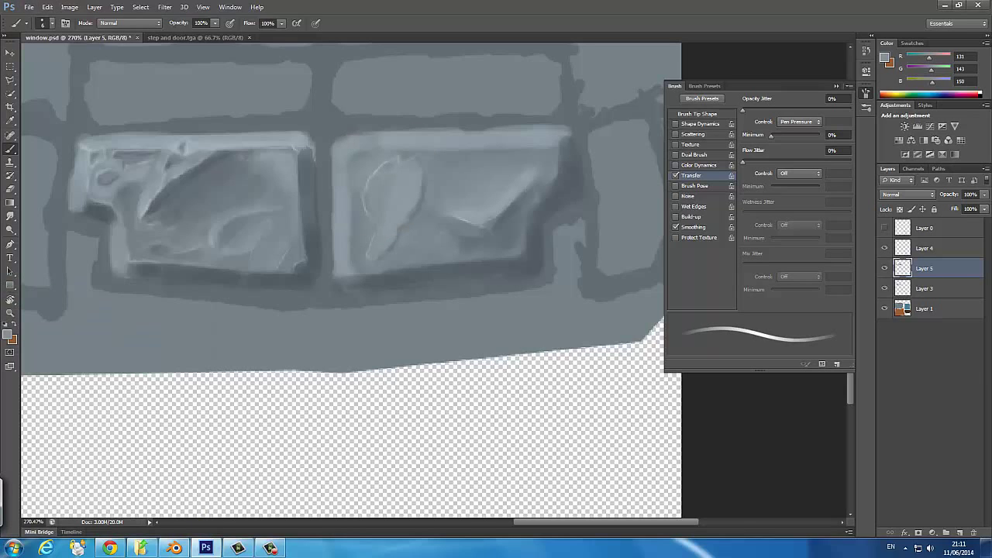
With a pale 1-pixel brush on Layer 4, highlight the right pane's bottom-left corner.
alt+click(419, 195)
click(924, 248)
alt+click(199, 166)
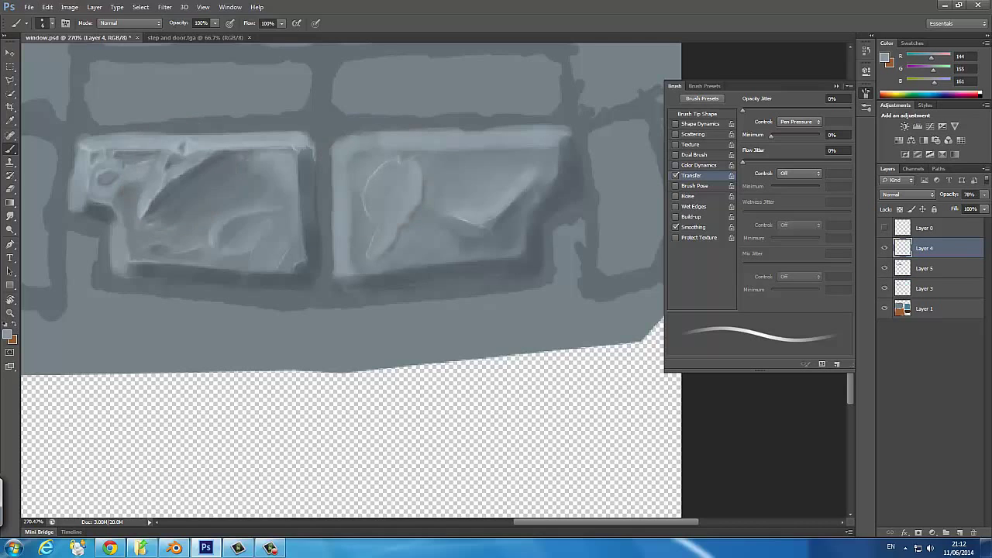
click(8, 335)
key(Return)
key(b)
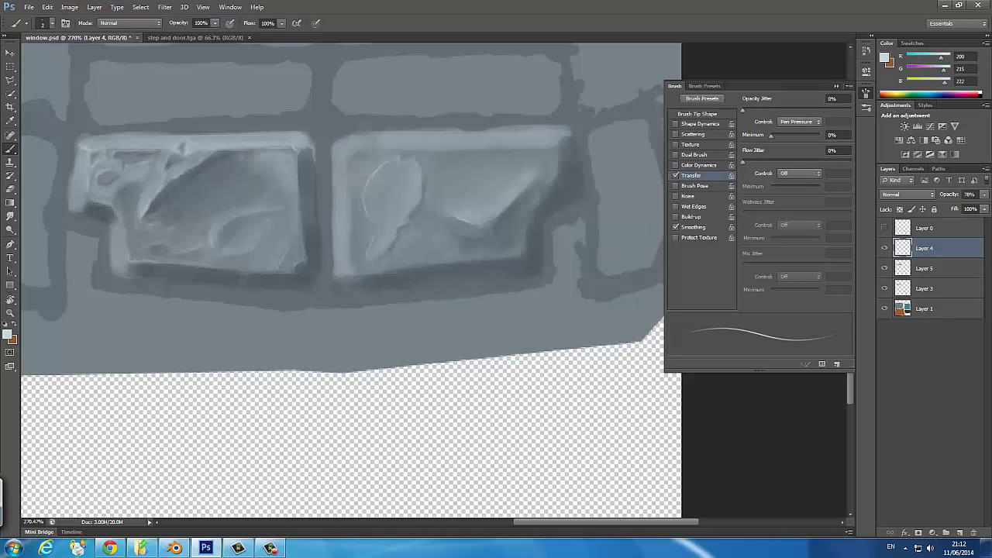
key(bracketleft)
mouse_move(361, 270)
mouse_down()
mouse_move(337, 282)
mouse_move(350, 186)
mouse_up()
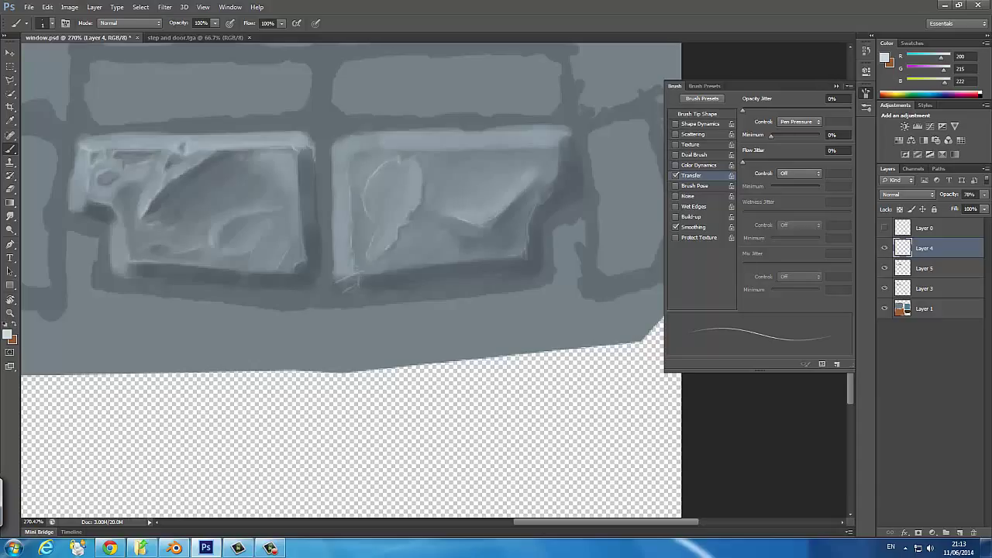
Return to the brush on Layer 5 and sample mid and darker greys from the pane.
key(e)
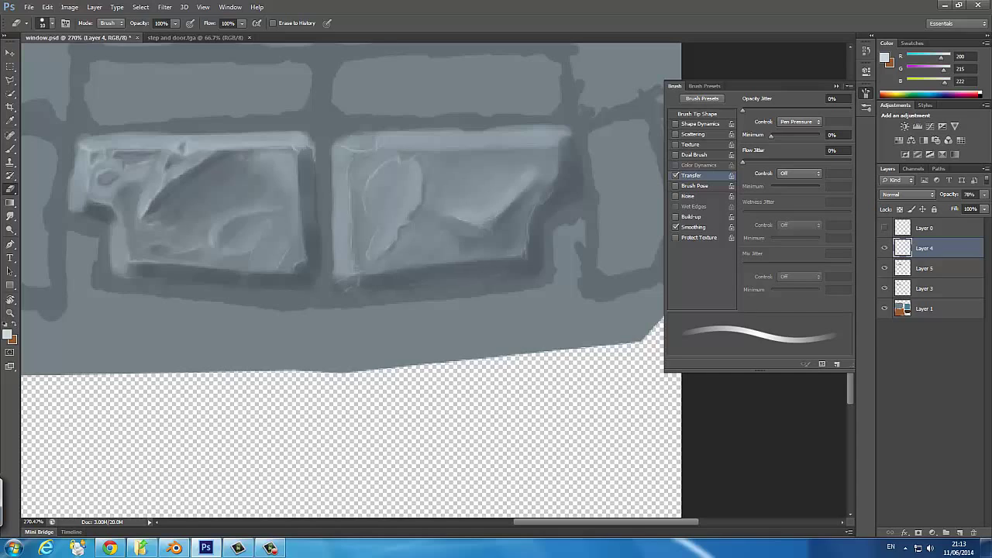
click(924, 268)
key(b)
alt+click(356, 145)
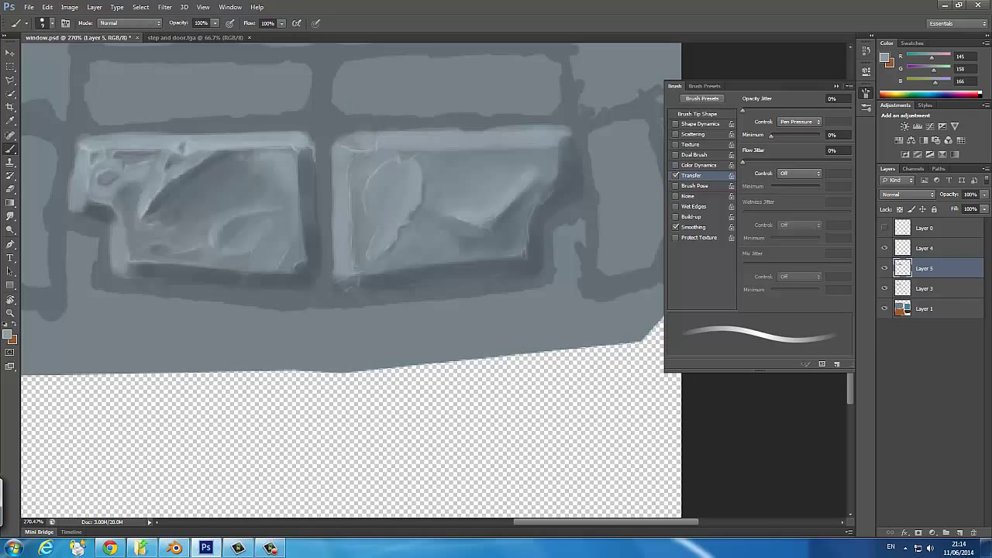
alt+click(346, 142)
Paint darker grey strokes across the upper right pane using greys sampled from the canvas.
scroll(535, 256, up, 2)
alt+click(427, 242)
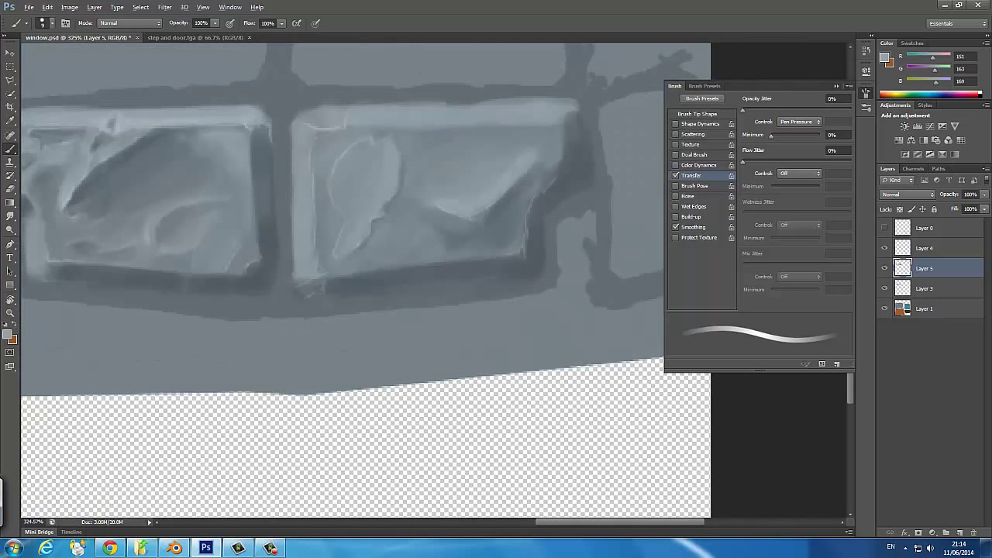
alt+click(434, 142)
mouse_move(428, 139)
mouse_down()
mouse_move(509, 146)
mouse_move(417, 181)
mouse_up()
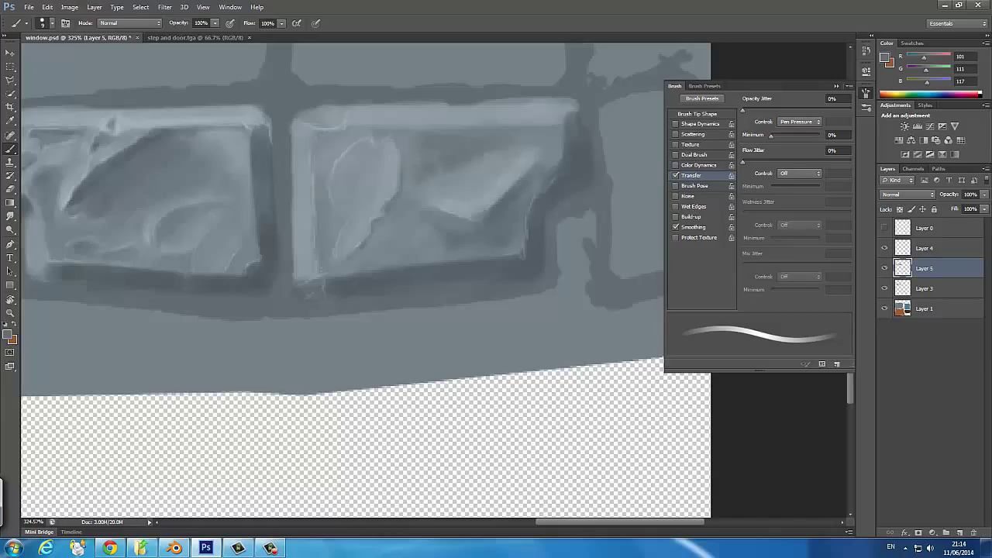
alt+click(482, 195)
alt+click(482, 194)
alt+click(439, 152)
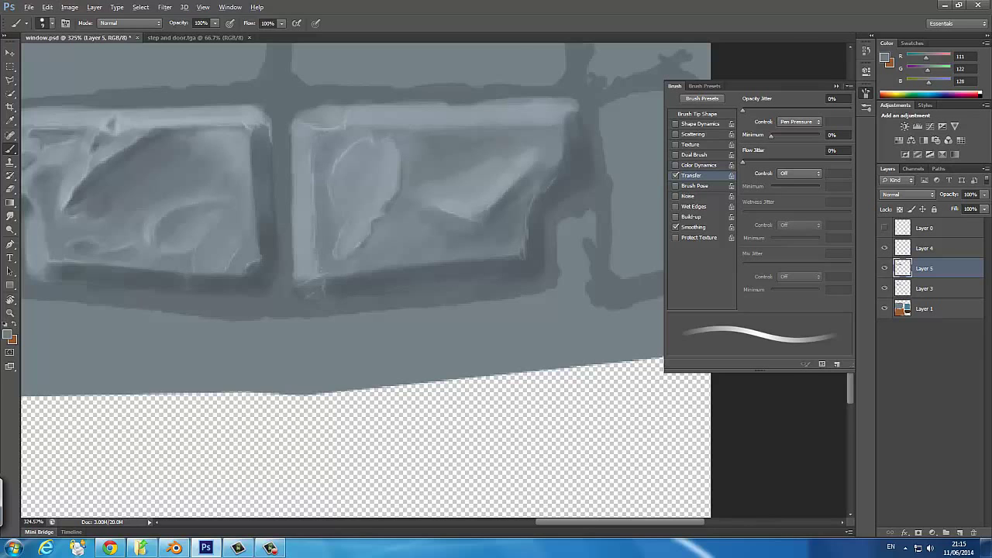
scroll(386, 233, down, 3)
scroll(279, 115, up, 1)
scroll(279, 114, up, 2)
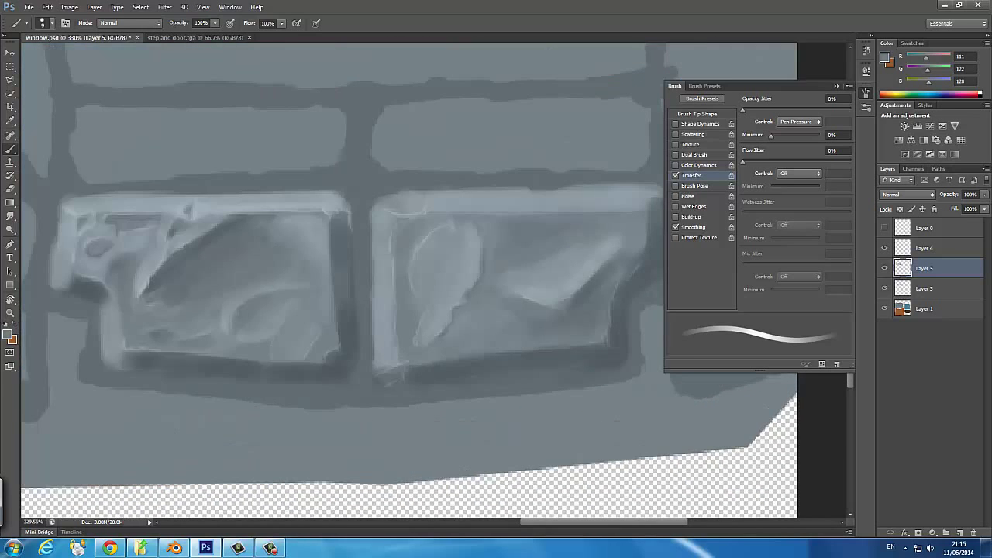
Paint a long dark diagonal streak across the right pane.
key(r)
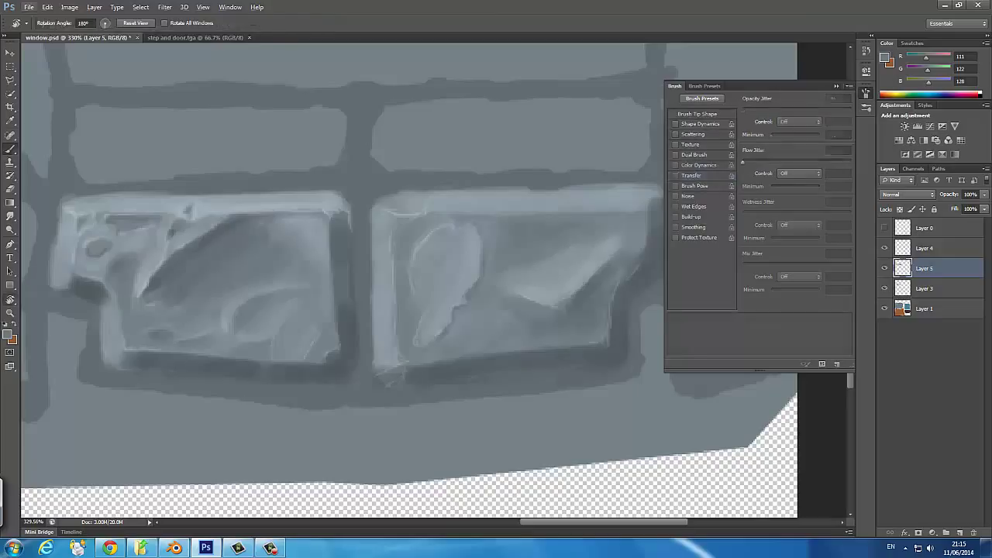
key(b)
drag(574, 200, 542, 233)
drag(574, 200, 557, 233)
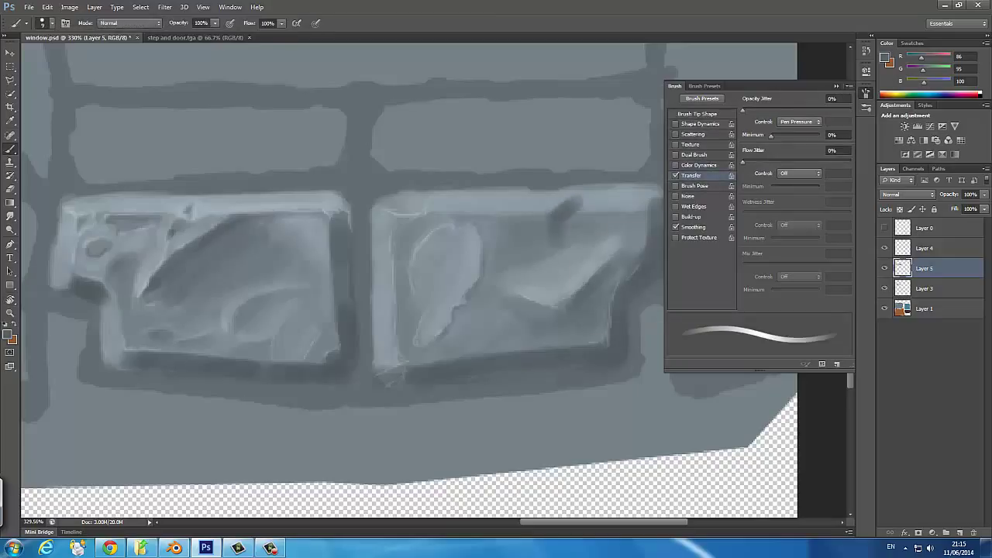
mouse_move(577, 196)
mouse_down()
mouse_move(535, 255)
mouse_move(593, 214)
mouse_up()
Soften part of the dark streak with a lighter grey and sample nearby pane greys.
alt+click(546, 252)
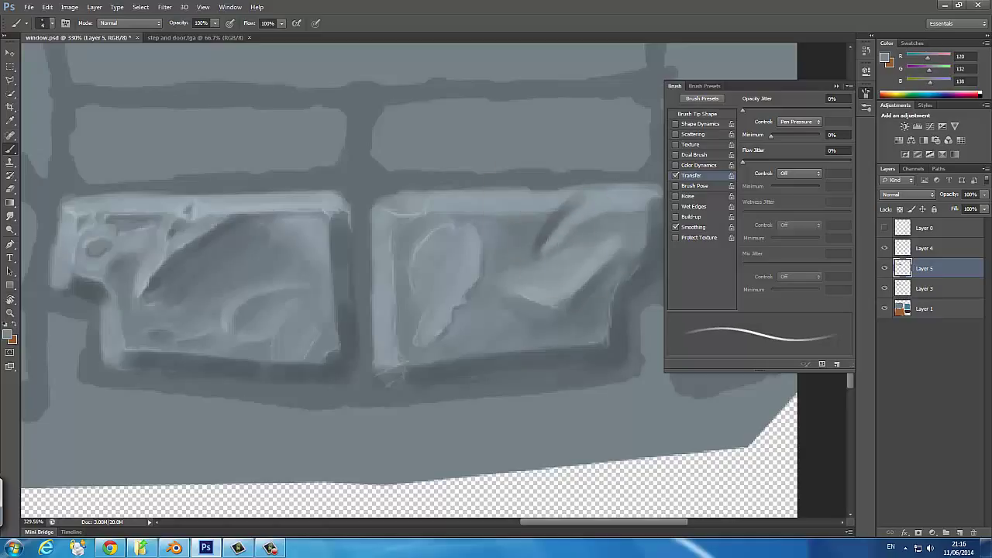
drag(535, 249, 539, 232)
alt+click(565, 204)
alt+click(566, 220)
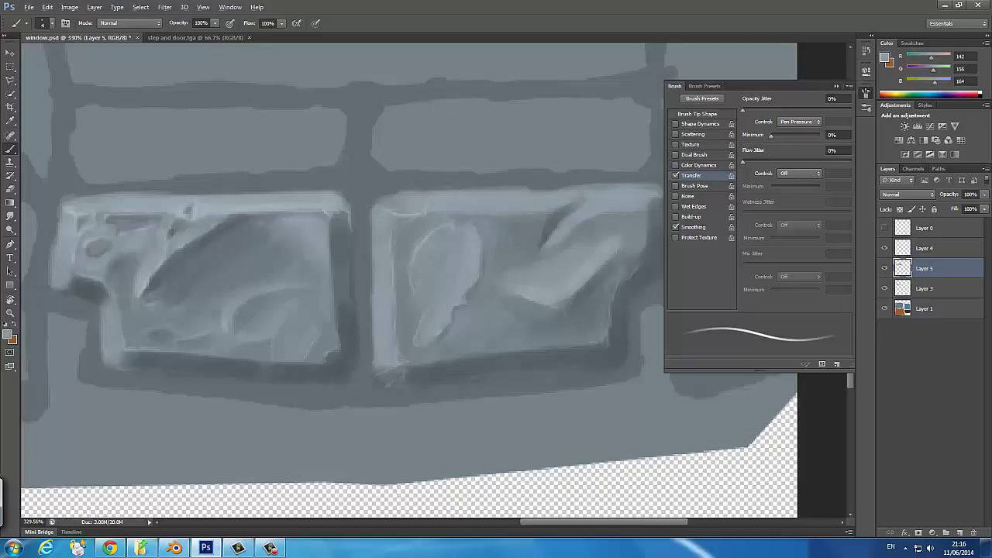
alt+click(562, 224)
alt+click(571, 281)
alt+click(580, 209)
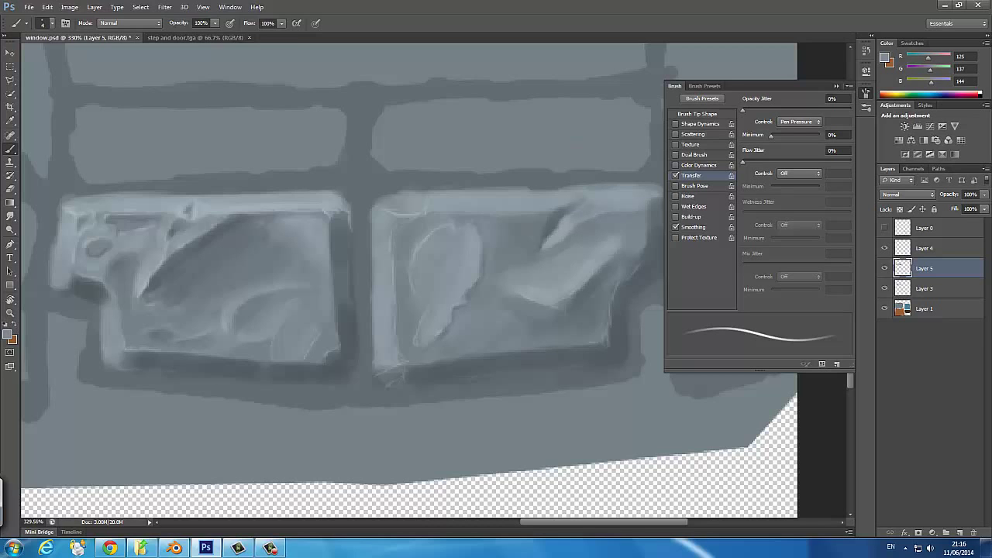
alt+click(590, 210)
On Layer 4, paint pale blue-grey highlights on the right pane's vertical and top edges.
key(alt+bracketright)
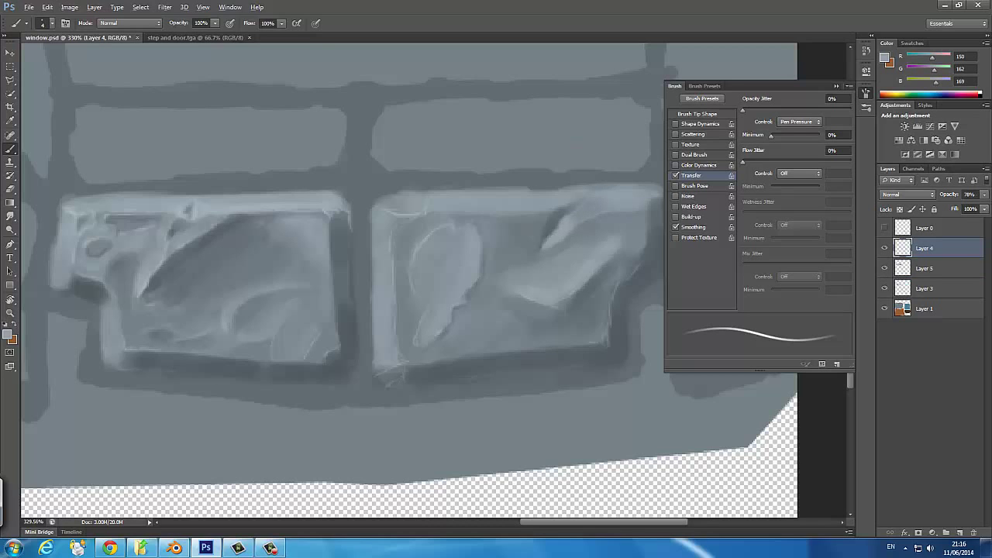
click(10, 335)
key(Return)
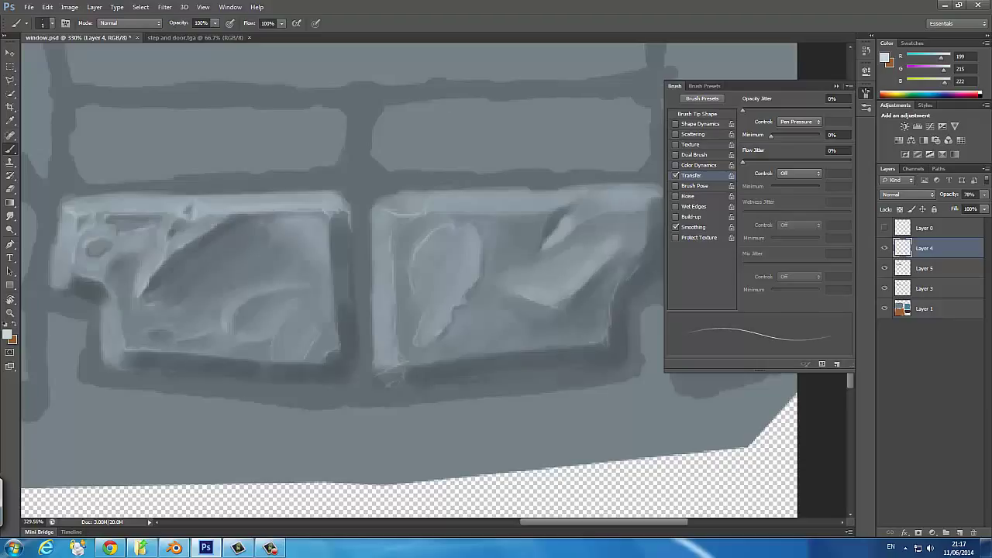
drag(542, 226, 542, 247)
drag(560, 206, 582, 199)
key(e)
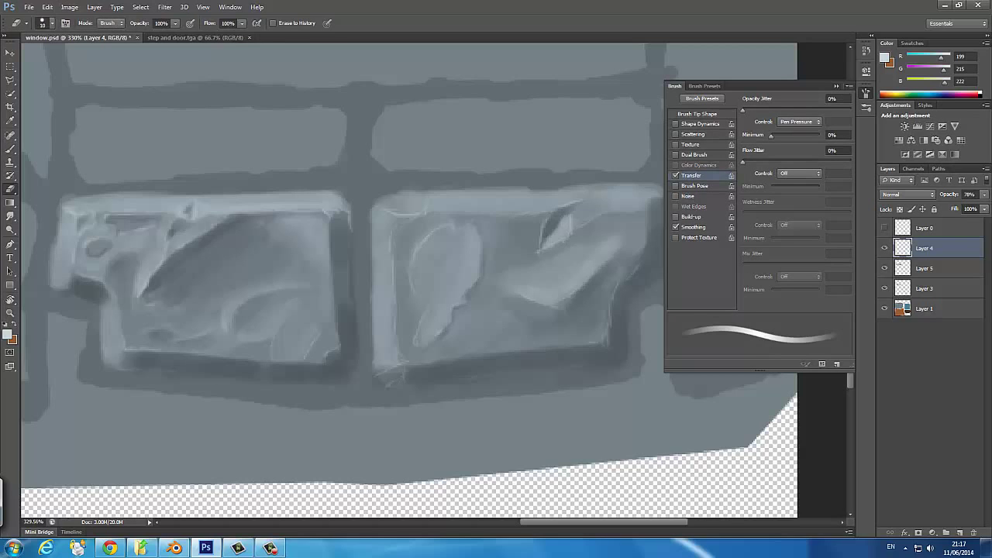
key(b)
key(e)
Save the whole texture as window.tga in Targa format.
key(ctrl+0)
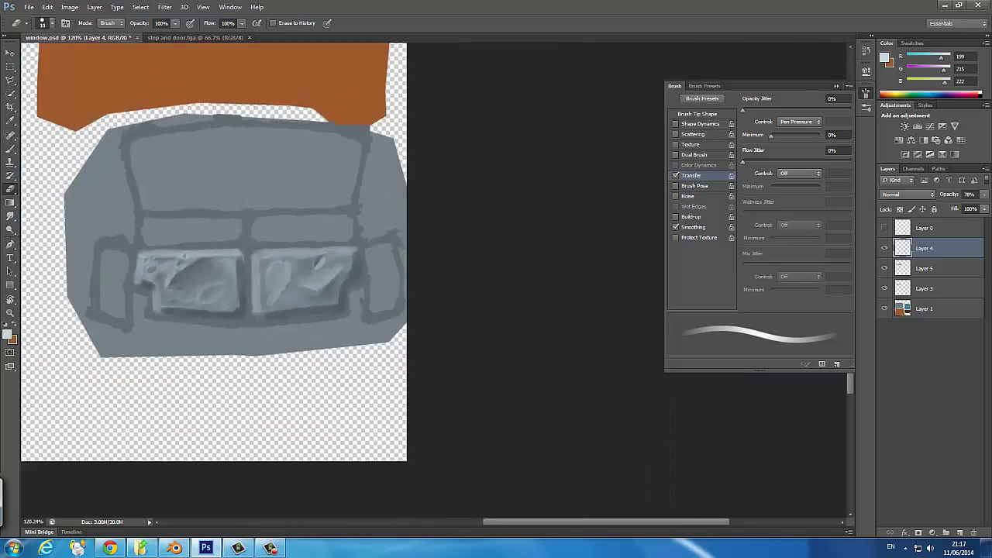
key(ctrl+shift+s)
click(505, 271)
click(496, 405)
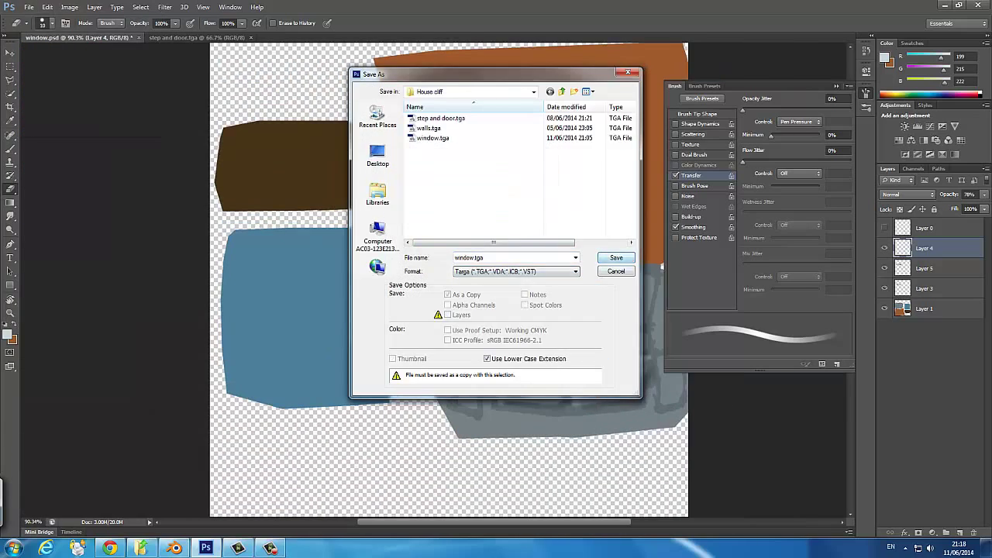
key(Return)
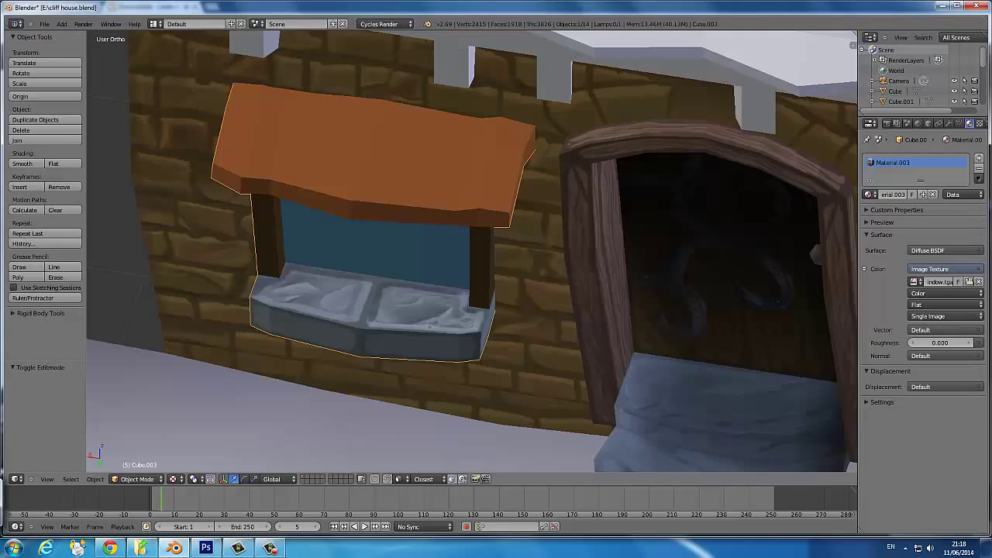
Zoom the Blender viewport to inspect the updated window.tga texture on the house's window boxes.
scroll(471, 252, down, 5)
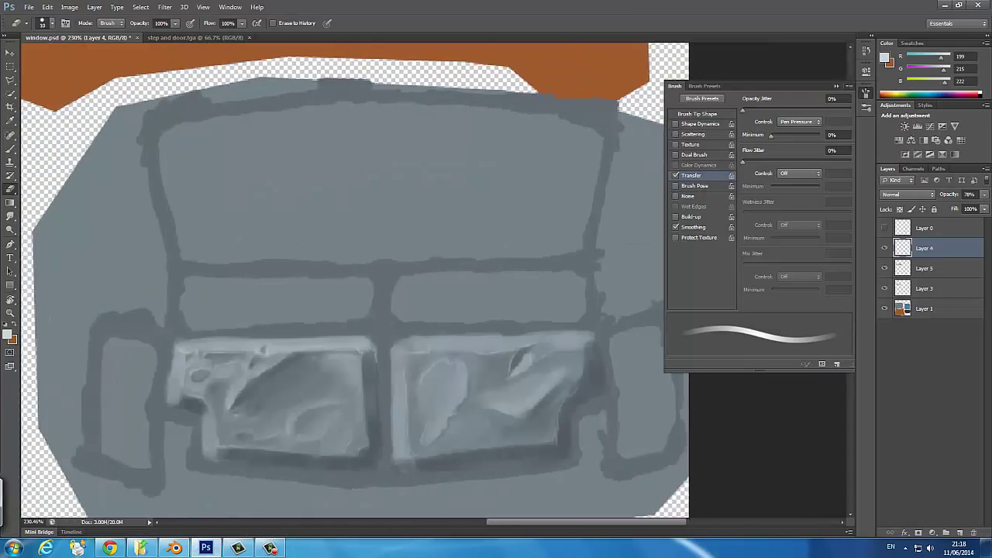
scroll(501, 435, down, 2)
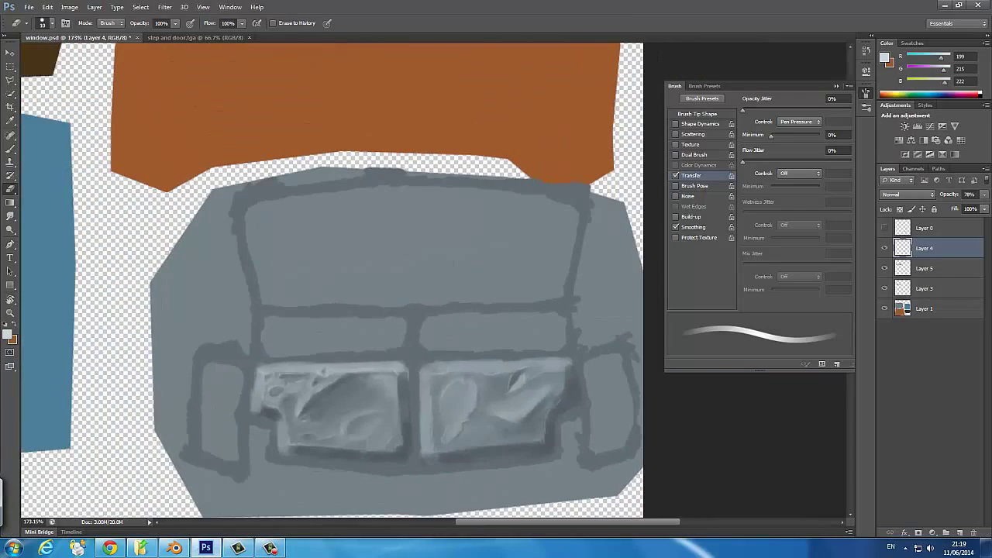
Merge the pane layers and place a copy of the lower window panes over the upper panes.
key(ctrl+e)
key(m)
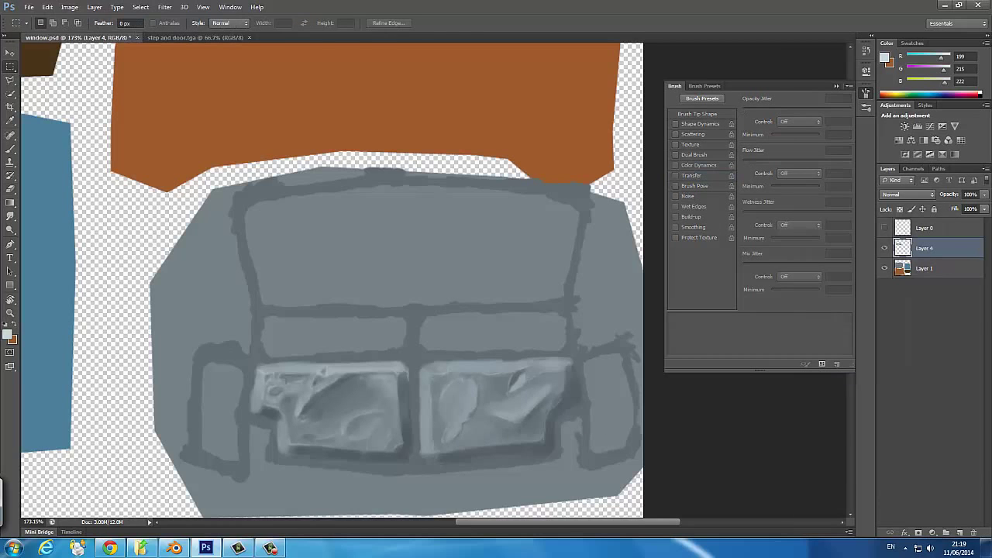
drag(238, 353, 587, 466)
key(v)
drag(388, 364, 388, 209)
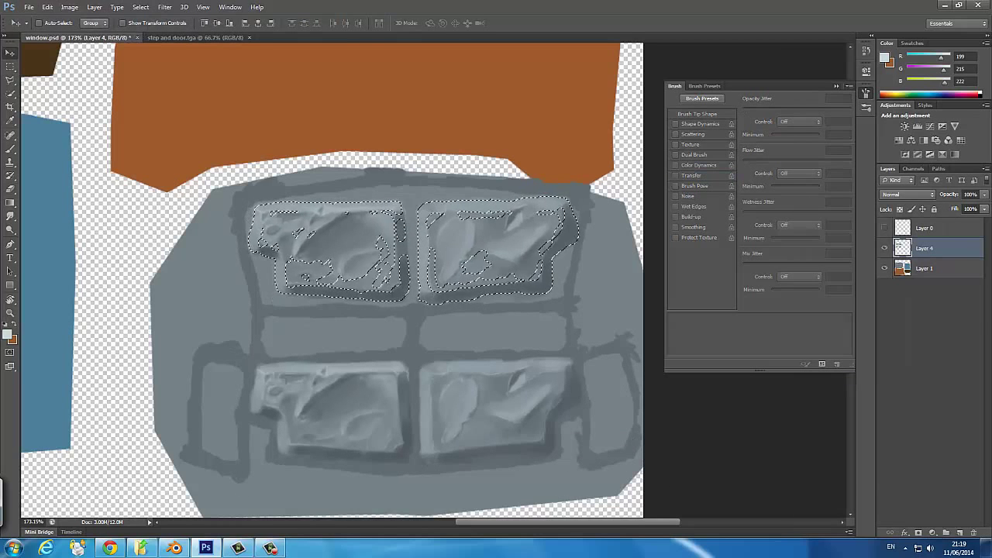
Deselect and spot-heal away the leftover marks across the upper panes.
key(m)
key(m)
key(ctrl+d)
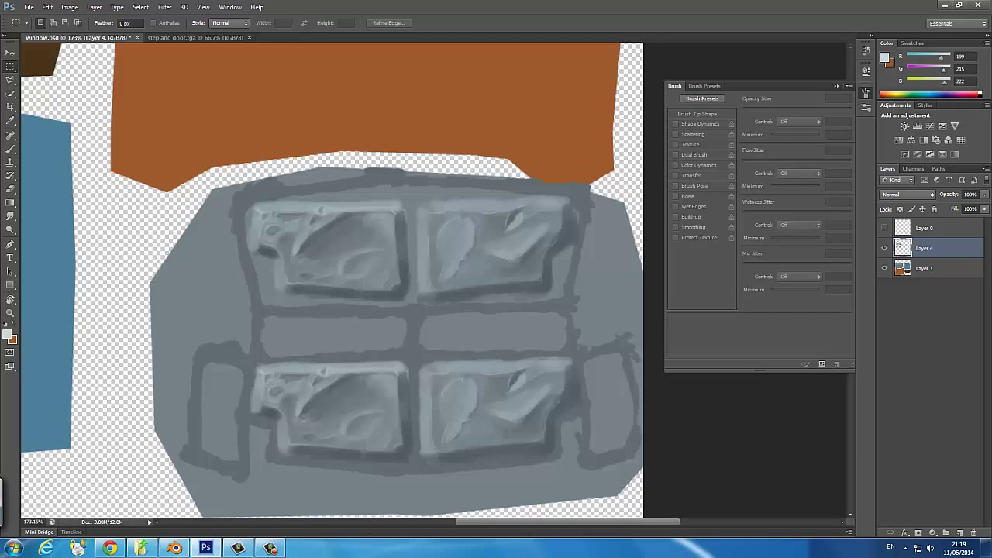
key(j)
drag(311, 207, 422, 259)
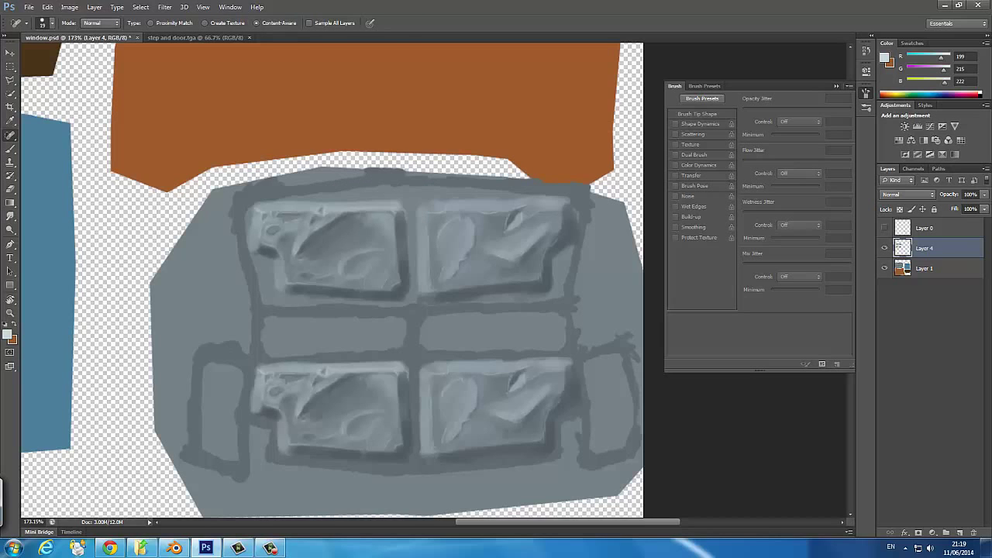
key(b)
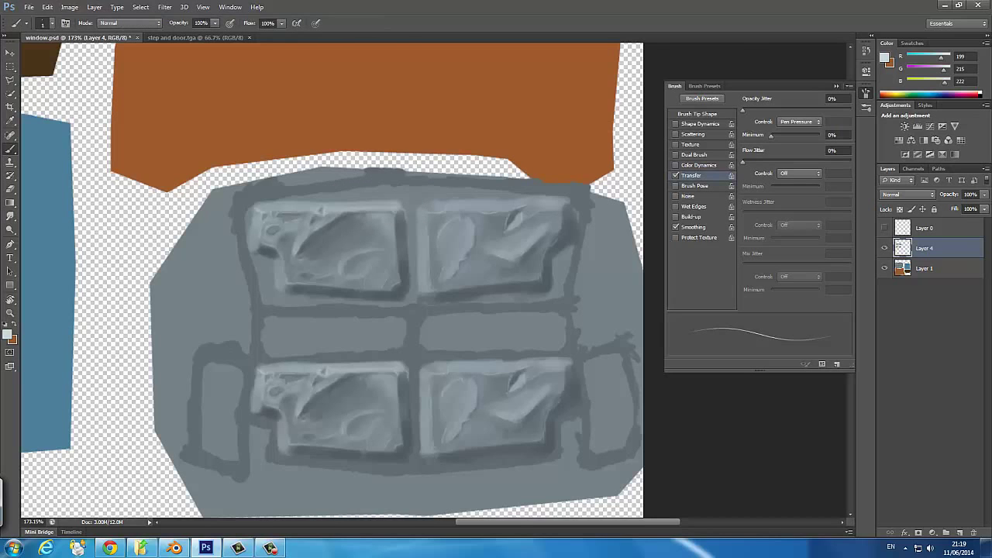
scroll(546, 390, up, 3)
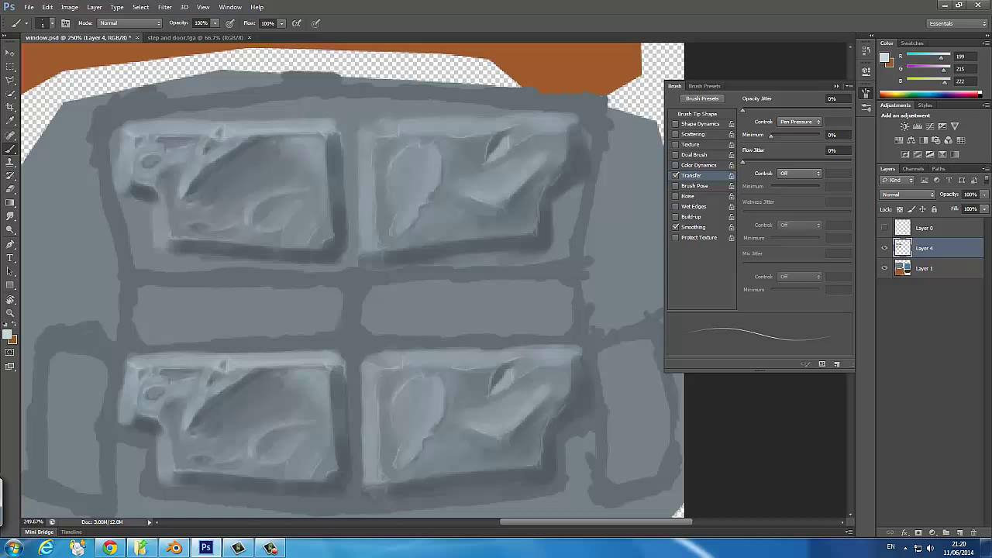
Rotate and reset the canvas view, then add a new layer above Layer 4.
click(10, 300)
drag(434, 155, 435, 403)
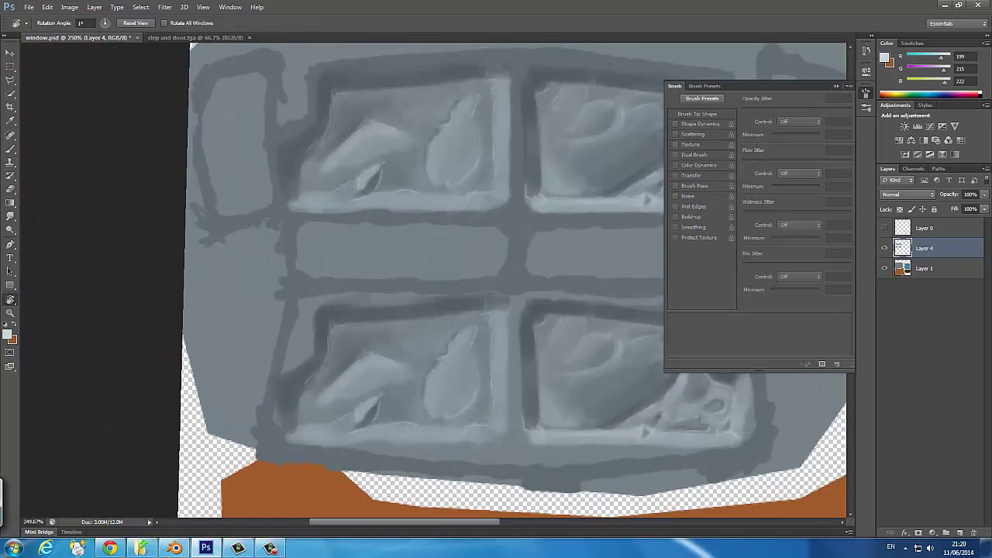
click(135, 22)
drag(434, 279, 245, 326)
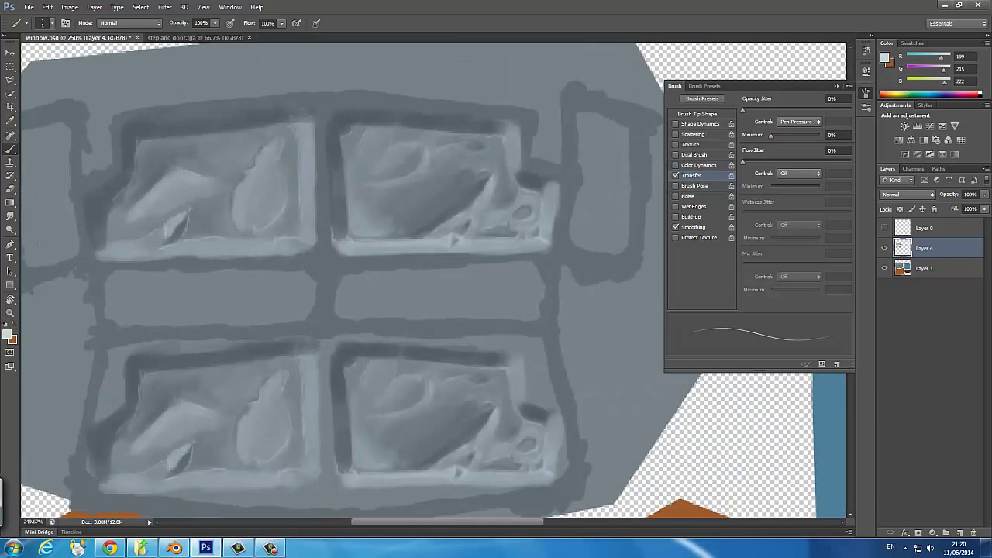
click(960, 534)
key(Escape)
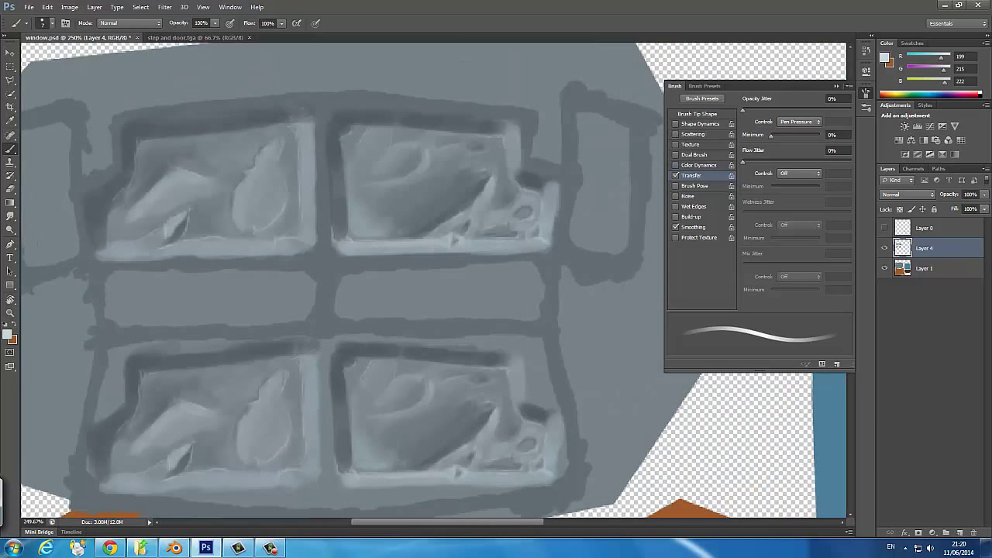
click(948, 533)
Paint light top highlights and dark lower edges across both middle panes.
mouse_move(109, 276)
mouse_down()
mouse_move(310, 277)
mouse_move(308, 318)
mouse_up()
mouse_move(337, 277)
mouse_down()
mouse_move(537, 270)
mouse_move(538, 318)
mouse_up()
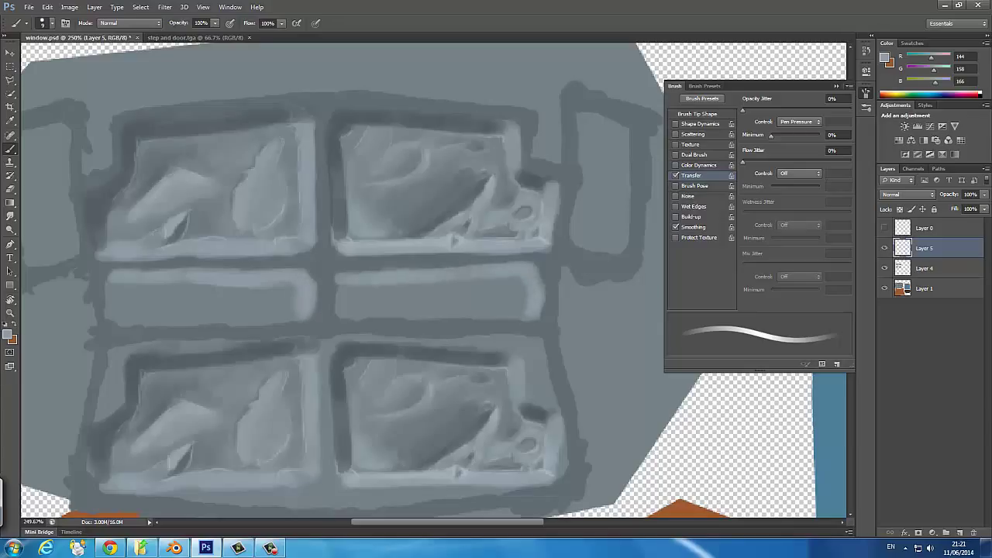
alt+click(341, 123)
mouse_move(112, 273)
mouse_down()
mouse_move(116, 321)
mouse_move(299, 317)
mouse_up()
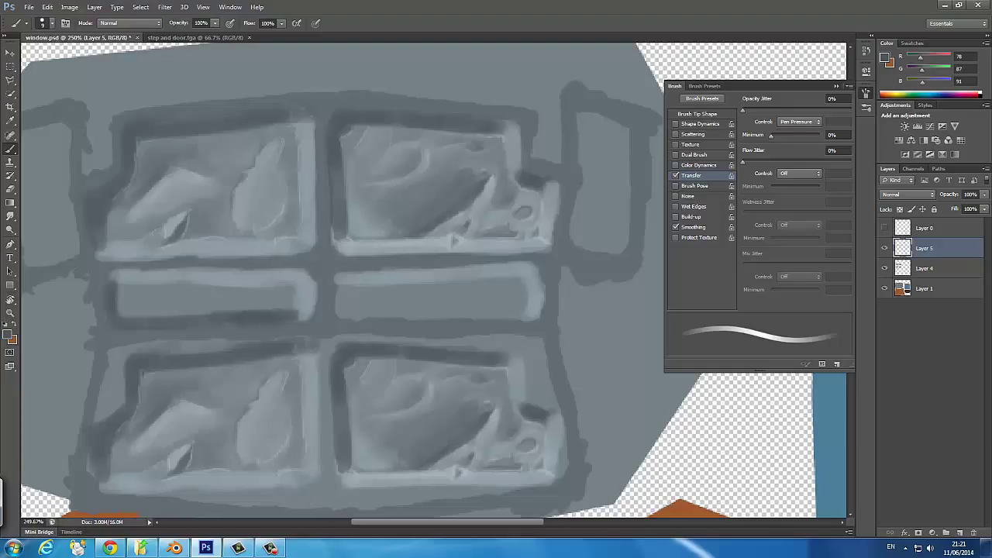
mouse_move(338, 277)
mouse_down()
mouse_move(341, 313)
mouse_move(541, 320)
mouse_up()
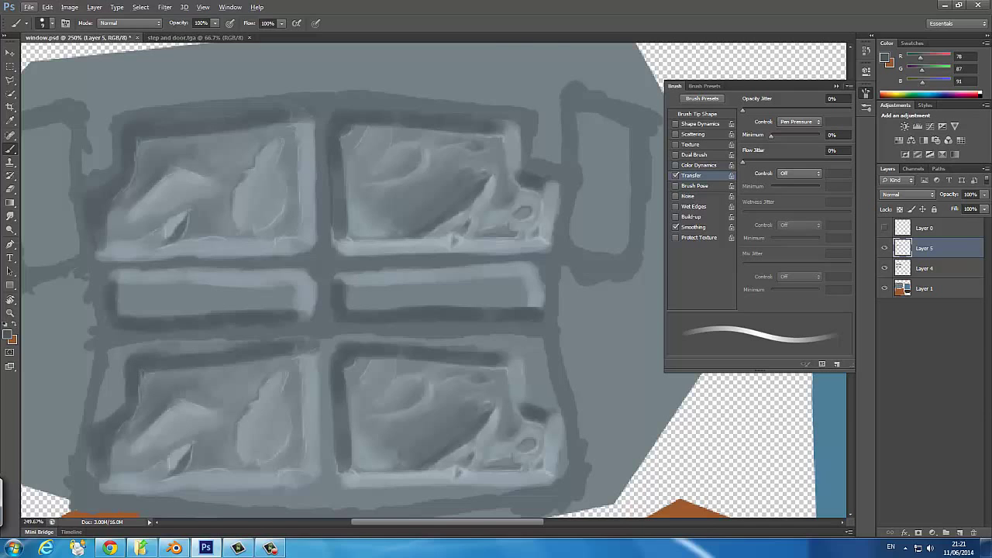
scroll(481, 294, up, 3)
On a new layer, dab and blend darker grey shading into the middle-right pane.
key(ctrl+shift+alt+n)
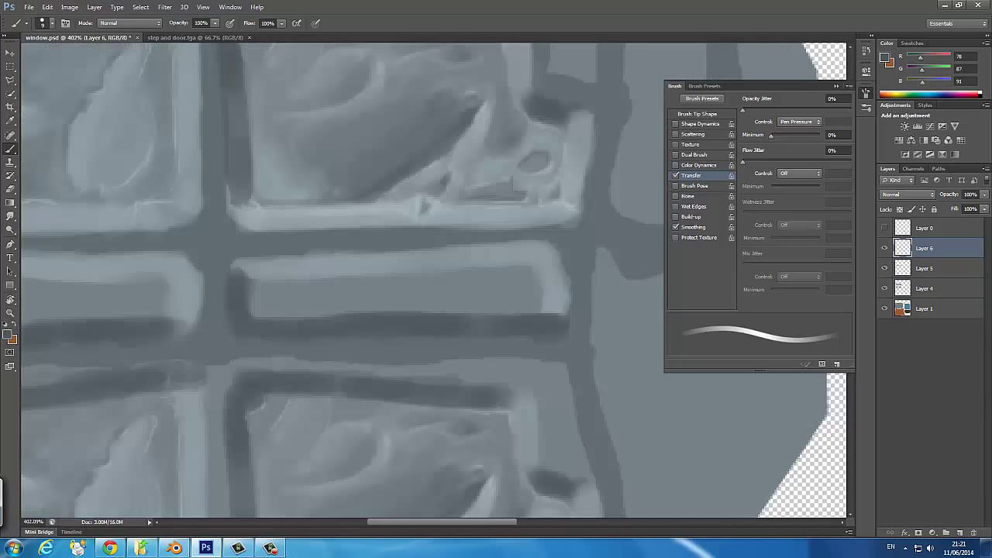
alt+click(426, 151)
mouse_move(475, 282)
mouse_down()
mouse_move(526, 282)
mouse_move(405, 296)
mouse_move(465, 300)
mouse_move(474, 292)
mouse_move(400, 294)
mouse_up()
alt+click(407, 291)
alt+click(466, 304)
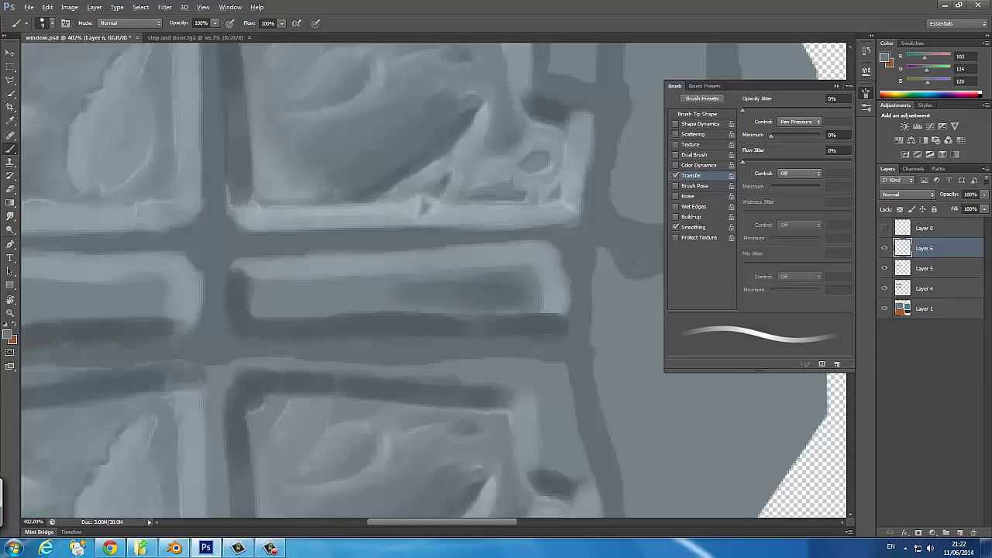
alt+click(434, 304)
alt+click(394, 175)
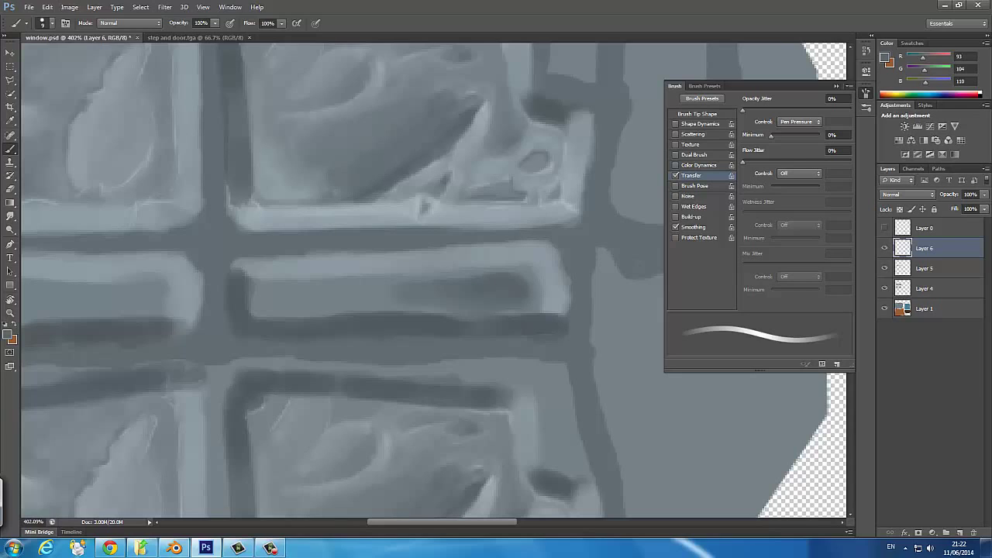
click(388, 298)
alt+click(434, 302)
drag(413, 295, 457, 285)
Try a short dark stroke on Layer 5 with a smaller brush, then undo it.
key(bracketright)
alt+click(434, 294)
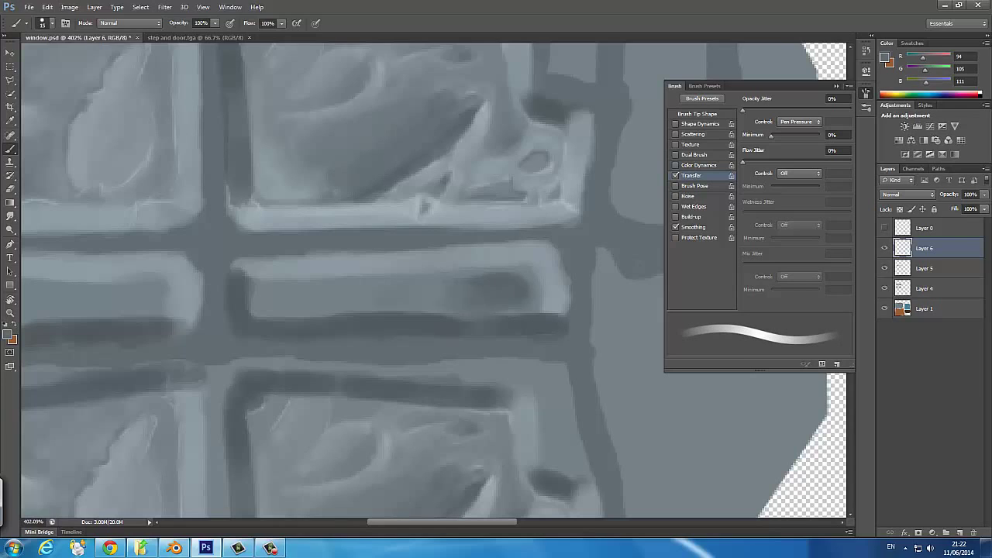
alt+click(490, 288)
scroll(434, 279, up, 1)
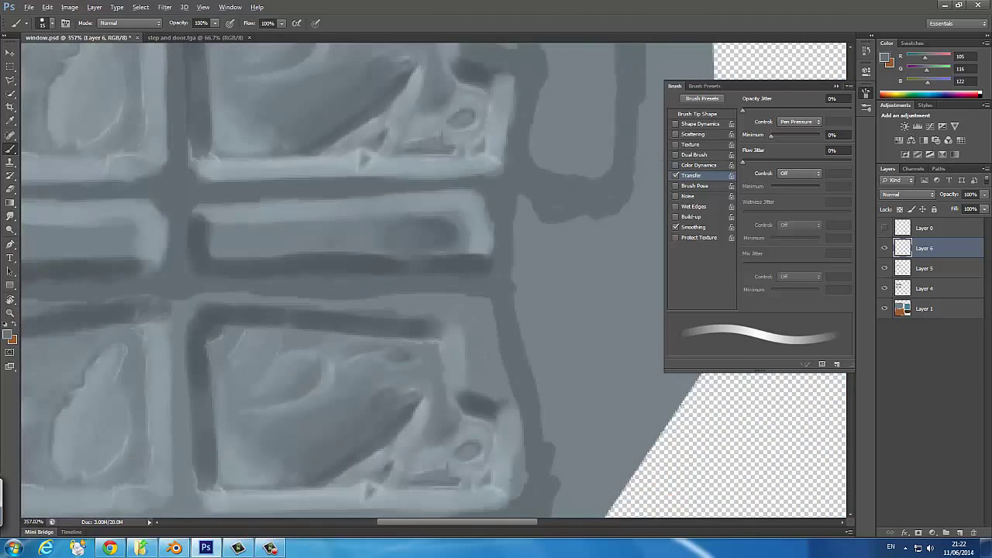
key(alt+bracketleft)
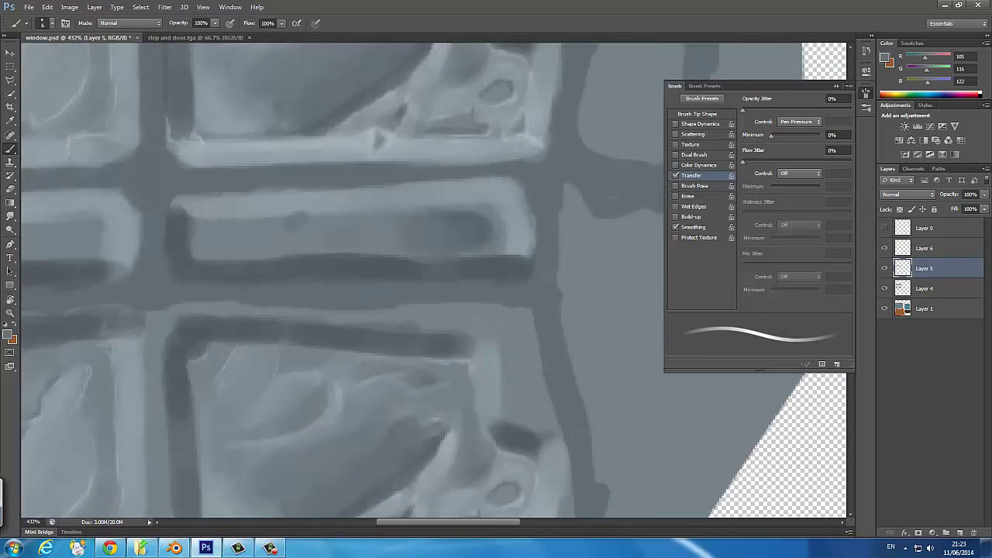
key(bracketleft)
key(bracketleft)
key(bracketleft)
alt+click(480, 224)
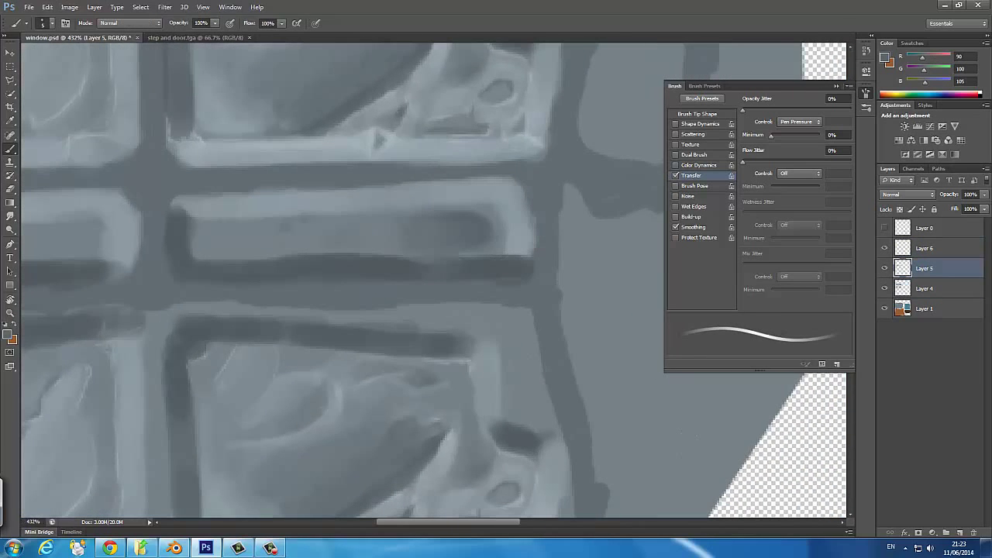
drag(286, 228, 321, 206)
key(ctrl+z)
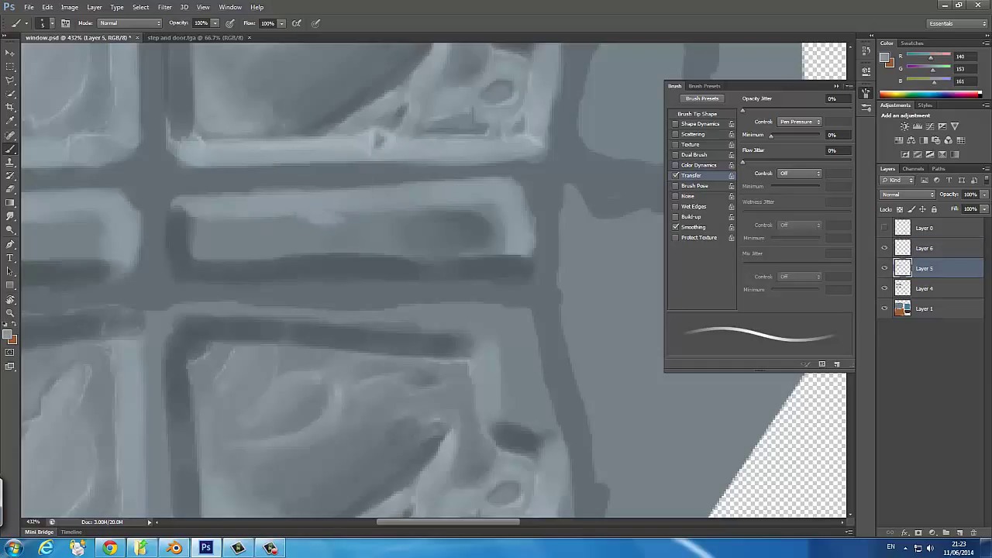
On Layer 6, paint a diagonal stroke and extend it into a pale curved glint.
key(alt+bracketright)
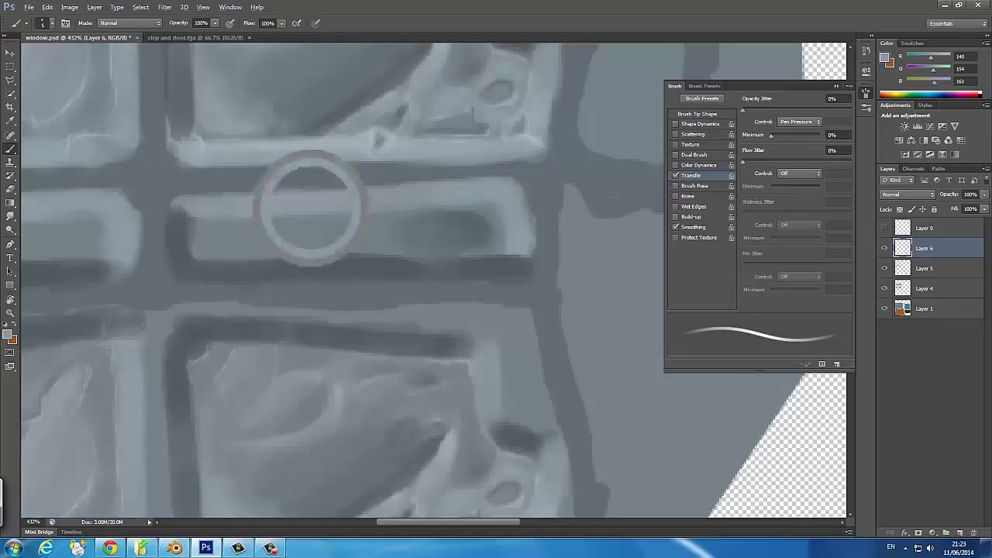
alt+click(356, 263)
drag(323, 203, 365, 231)
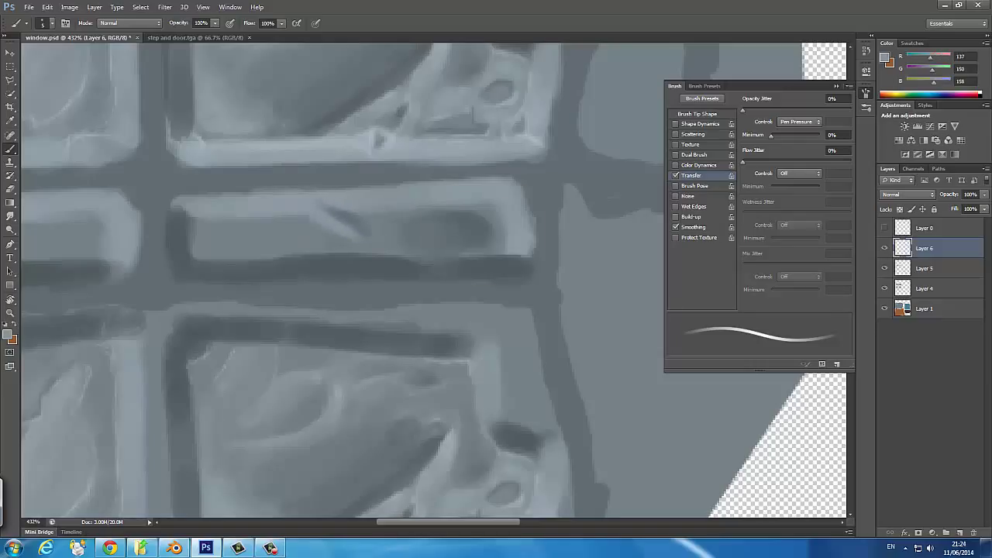
alt+click(311, 203)
drag(321, 210, 345, 229)
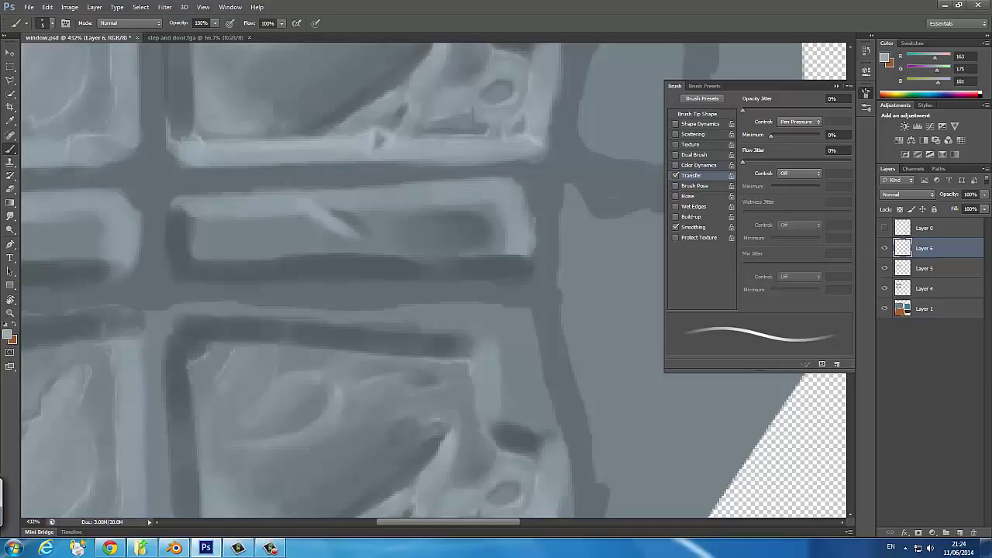
alt+click(263, 198)
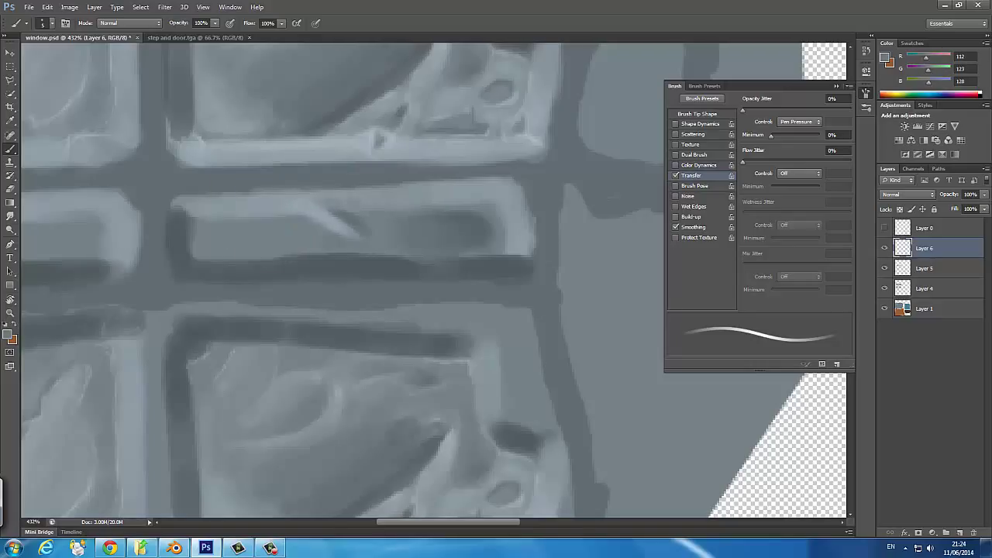
mouse_move(351, 232)
mouse_down()
mouse_move(385, 242)
mouse_move(397, 233)
mouse_up()
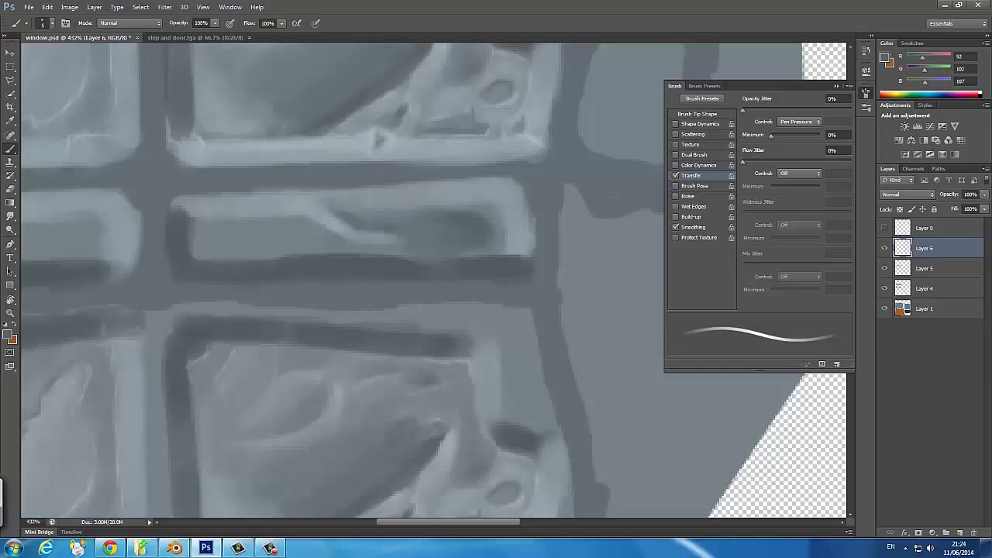
alt+click(395, 249)
Add a new highlight layer and choose a pale blue-grey foreground colour.
alt+click(403, 217)
alt+click(423, 236)
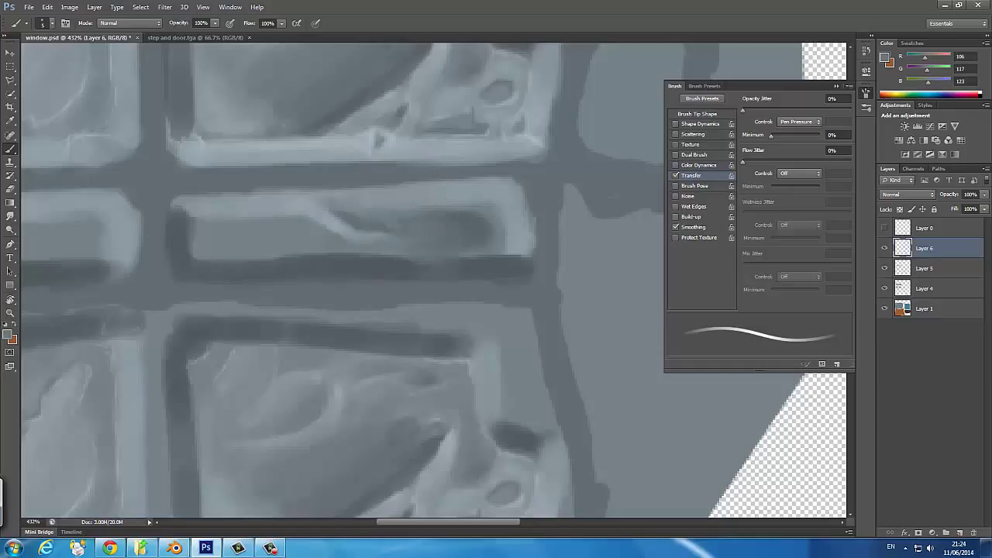
click(960, 534)
click(9, 335)
key(Return)
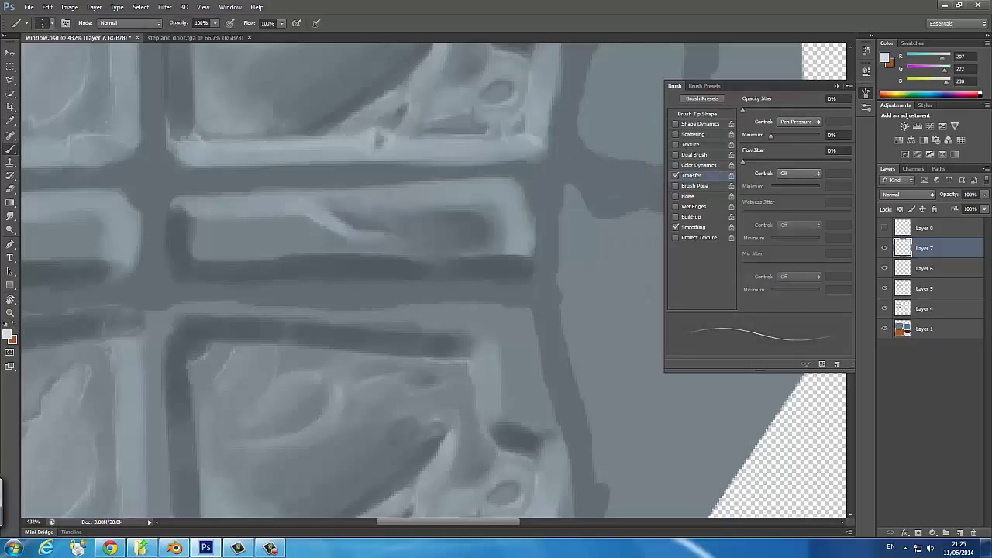
Paint pale highlights along the diagonal glint, above it, and along the pane's inner edges.
drag(322, 226, 375, 240)
mouse_move(335, 209)
mouse_down()
mouse_move(370, 217)
mouse_move(465, 200)
mouse_up()
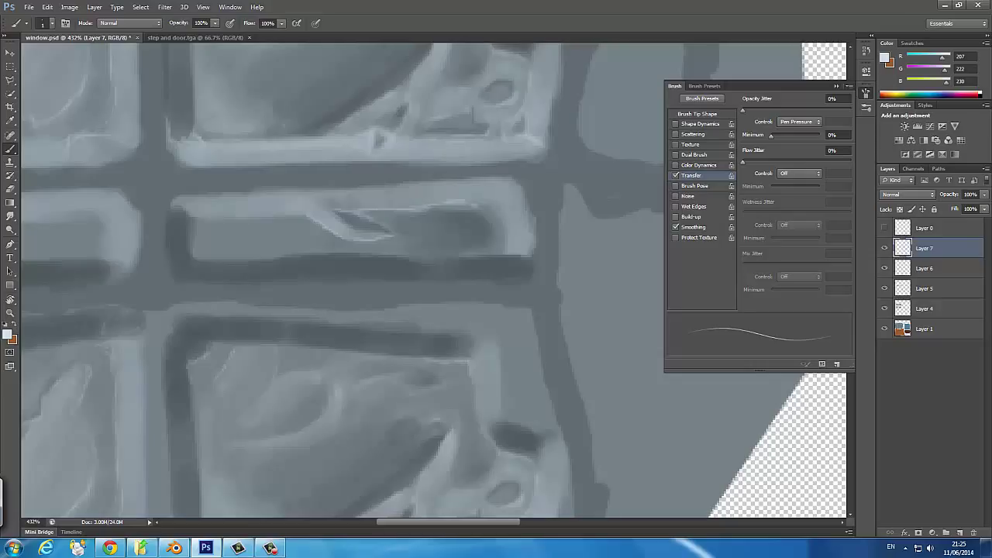
mouse_move(193, 225)
mouse_down()
mouse_move(193, 256)
mouse_move(292, 217)
mouse_up()
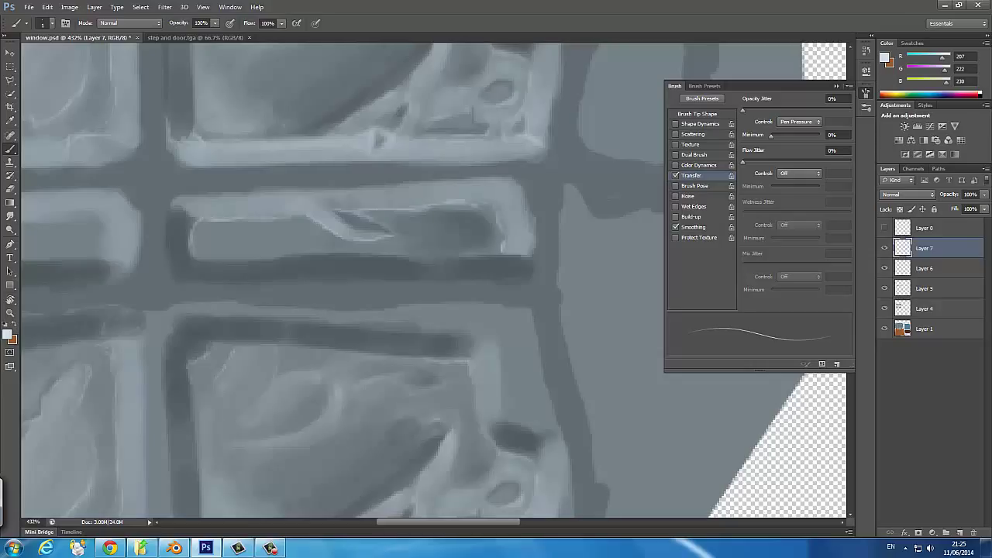
drag(174, 211, 259, 194)
Erase parts of the pale highlights, then resume brushing on Layer 6.
key(e)
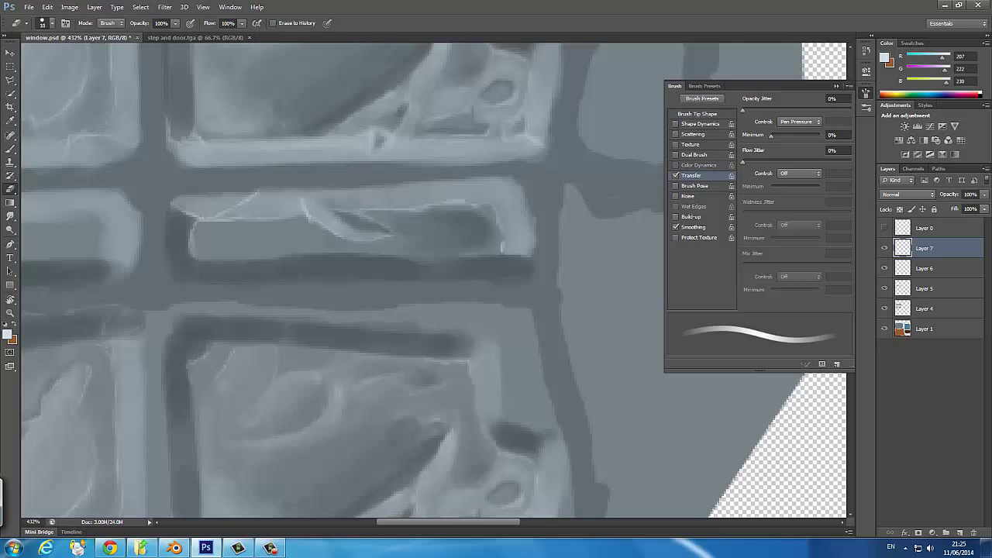
drag(307, 215, 194, 219)
scroll(434, 279, down, 5)
scroll(434, 279, up, 5)
key(b)
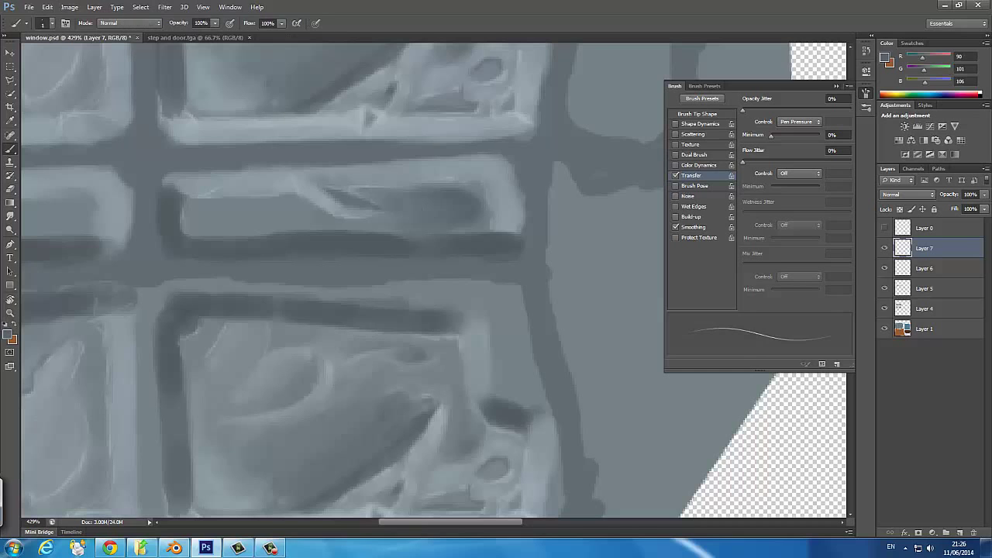
key(bracketright)
key(alt+bracketleft)
Sample light and dark greys and paint a small light stroke on the middle pane.
alt+click(215, 185)
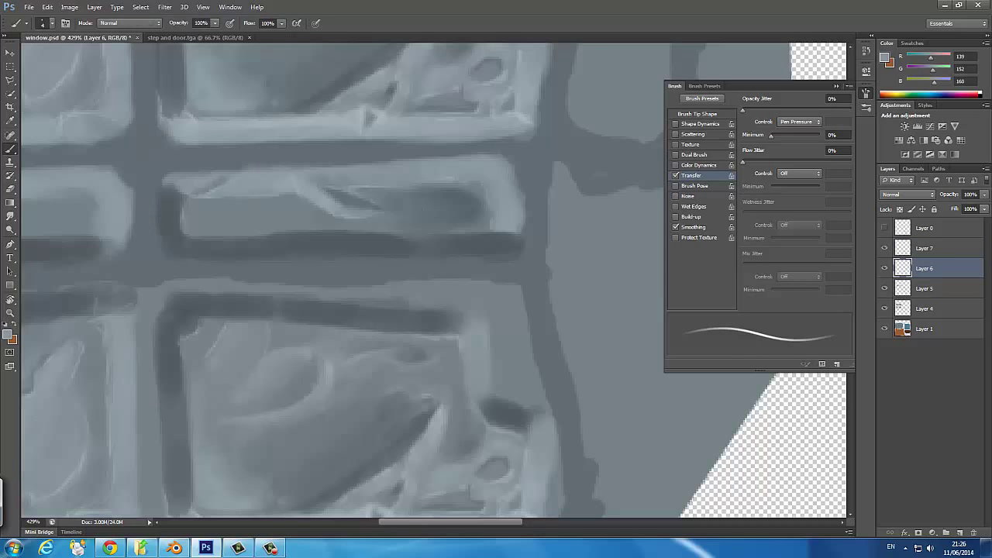
scroll(434, 279, down, 5)
scroll(434, 279, up, 4)
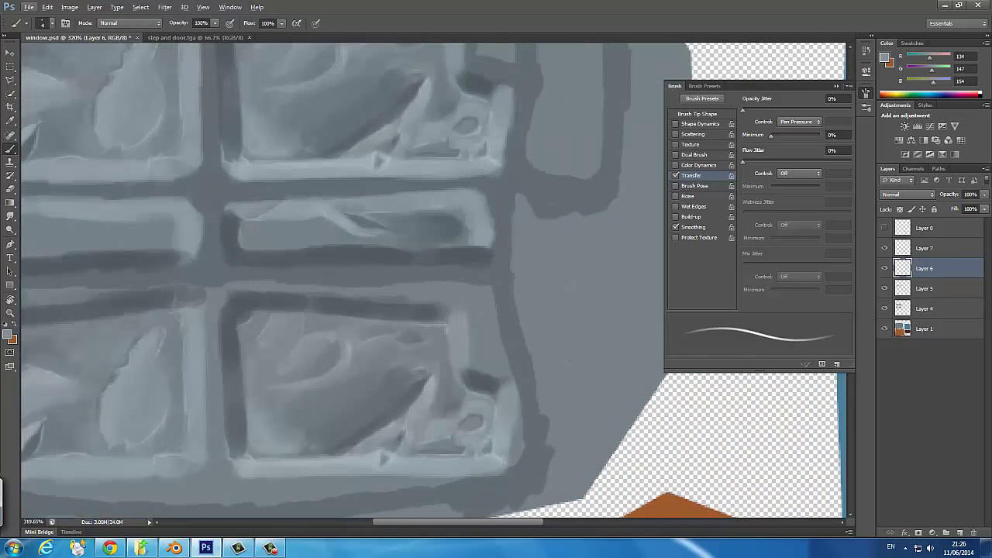
alt+click(512, 233)
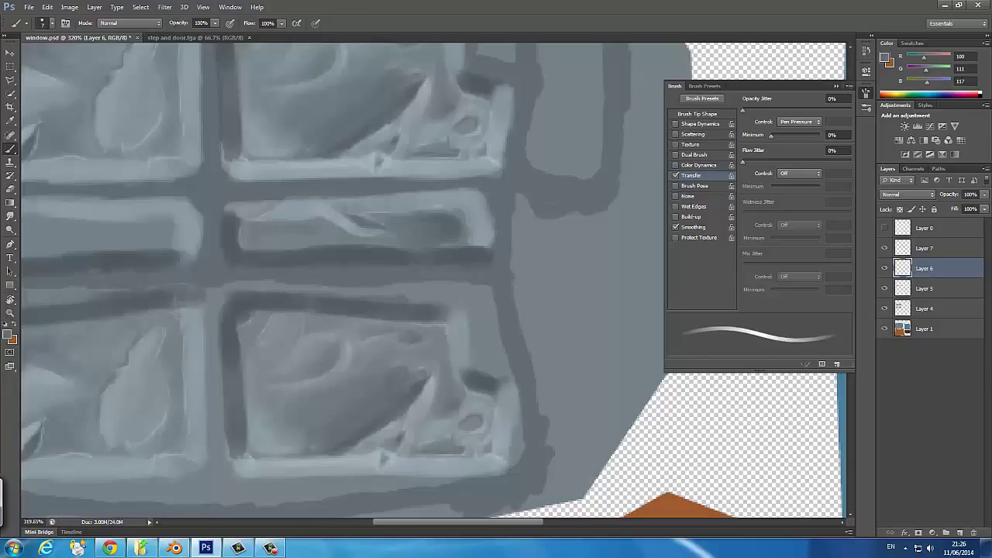
alt+click(271, 226)
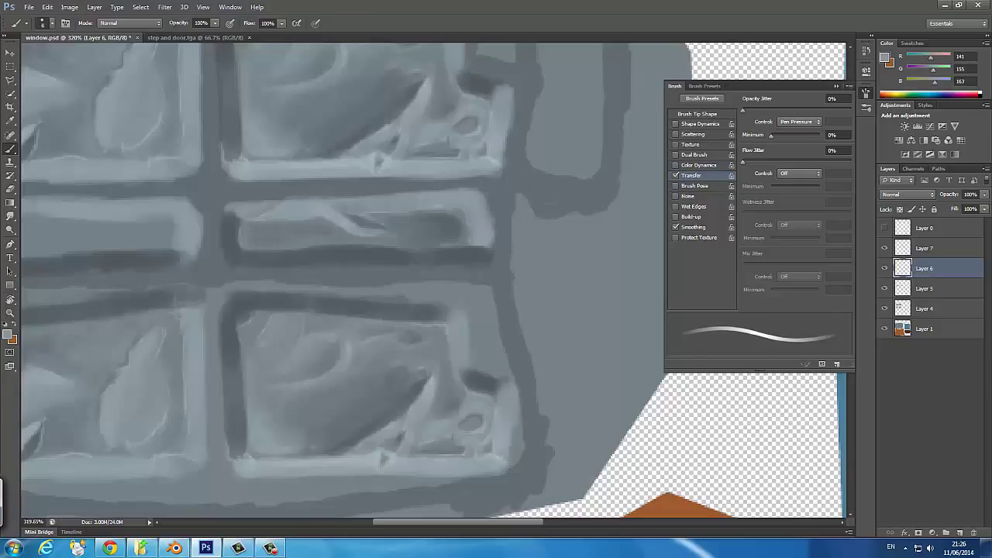
drag(405, 246, 457, 242)
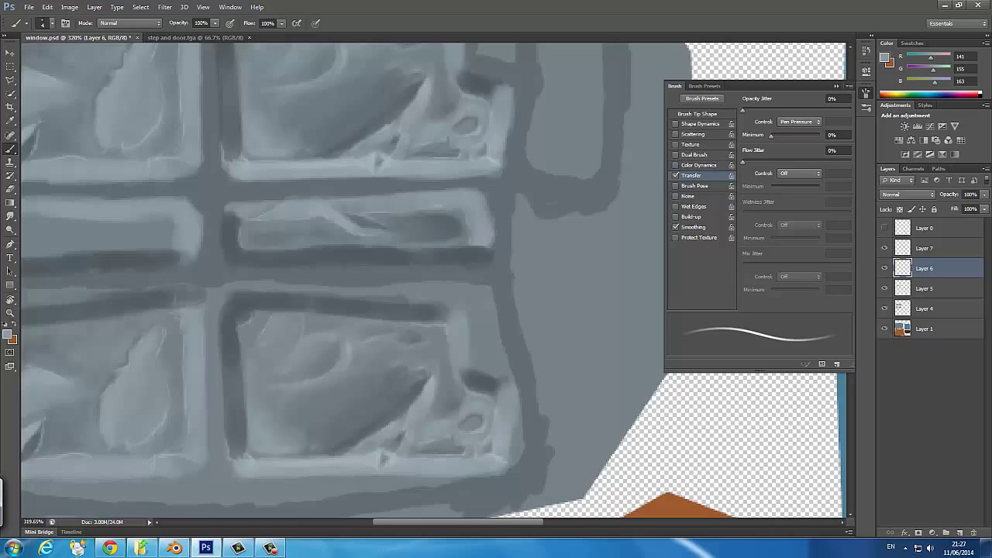
Paint a light stroke on the middle bar's top-left and sample grey-blue shades from it.
scroll(434, 279, up, 2)
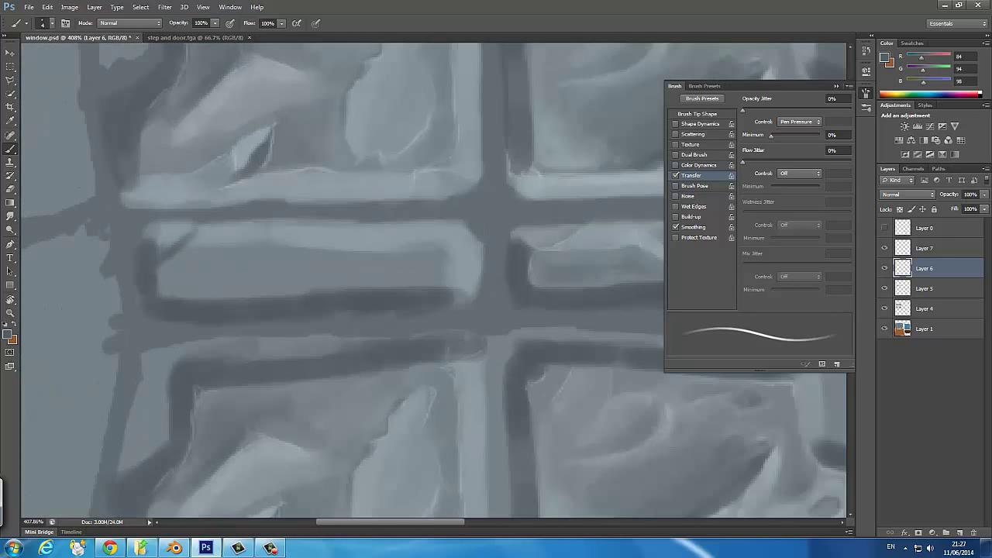
drag(164, 255, 192, 232)
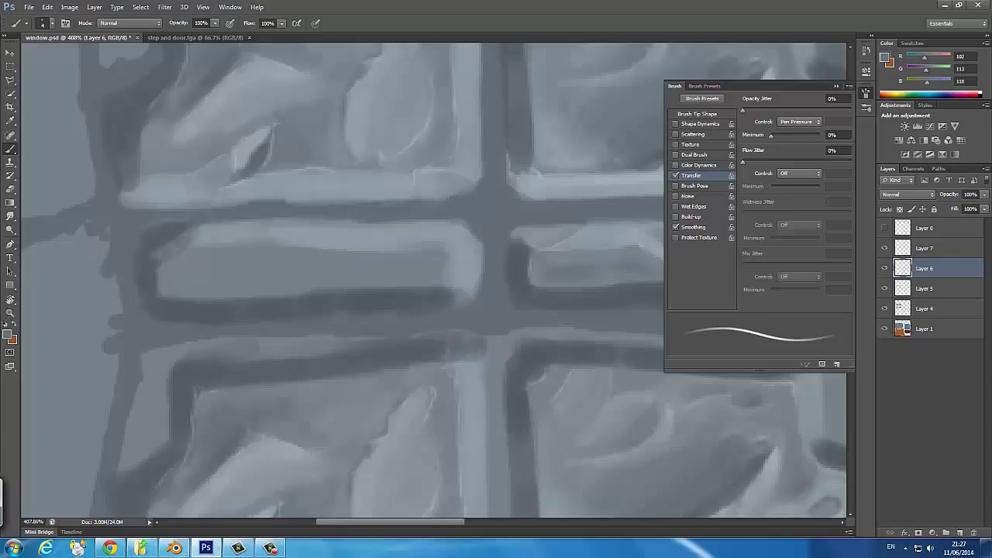
alt+click(144, 272)
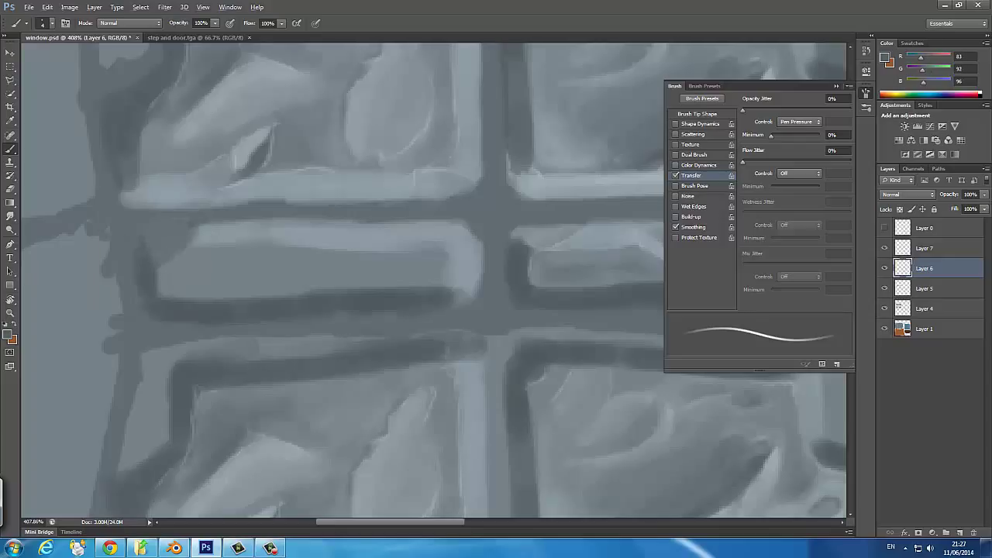
alt+click(181, 246)
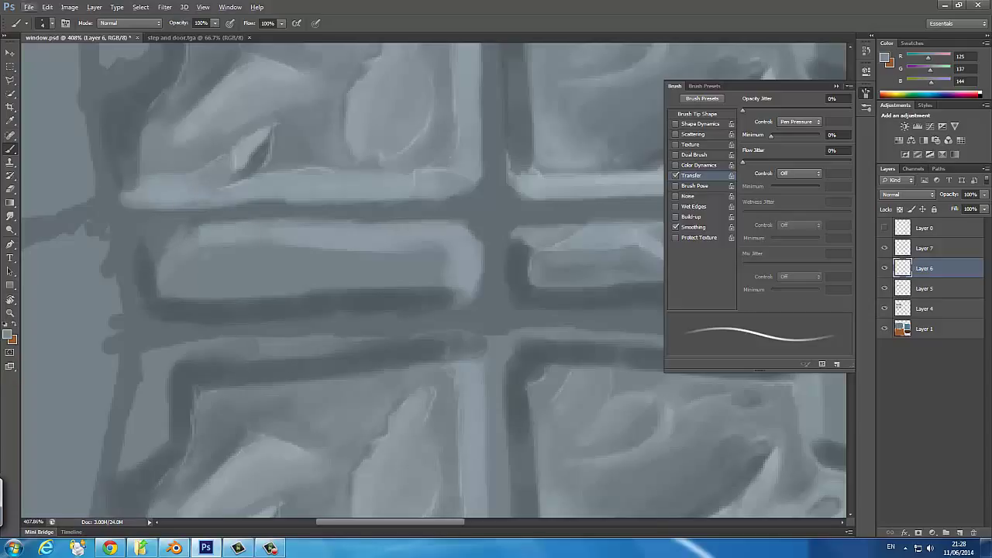
alt+click(176, 236)
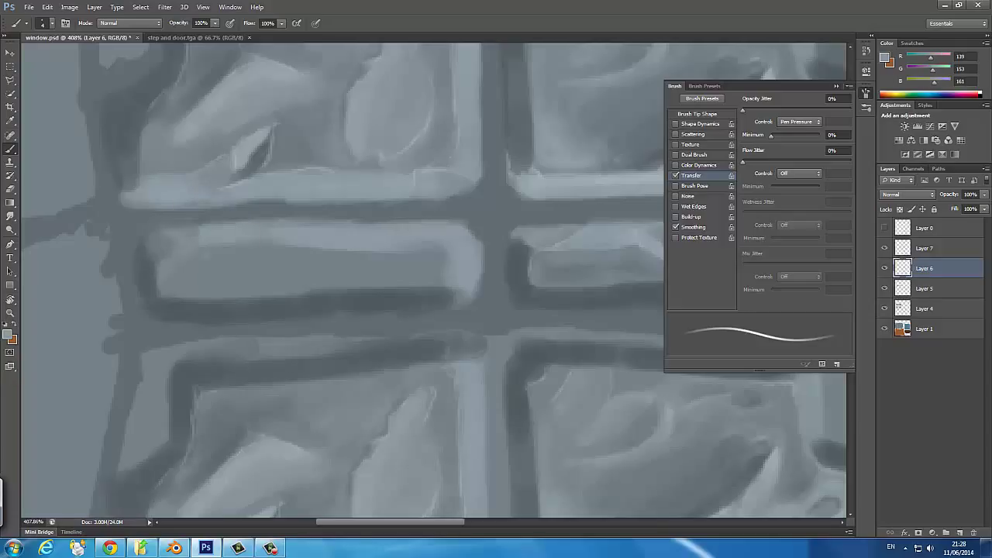
On Layer 7, paint near-white lines along the middle-left bar's edges, erasing the bottom-edge line.
key(Return)
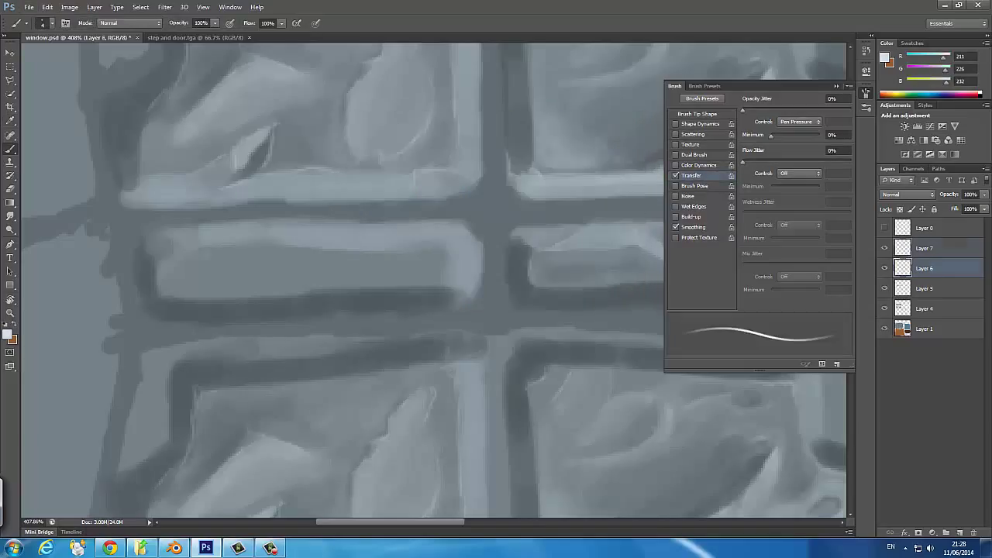
key(alt+bracketright)
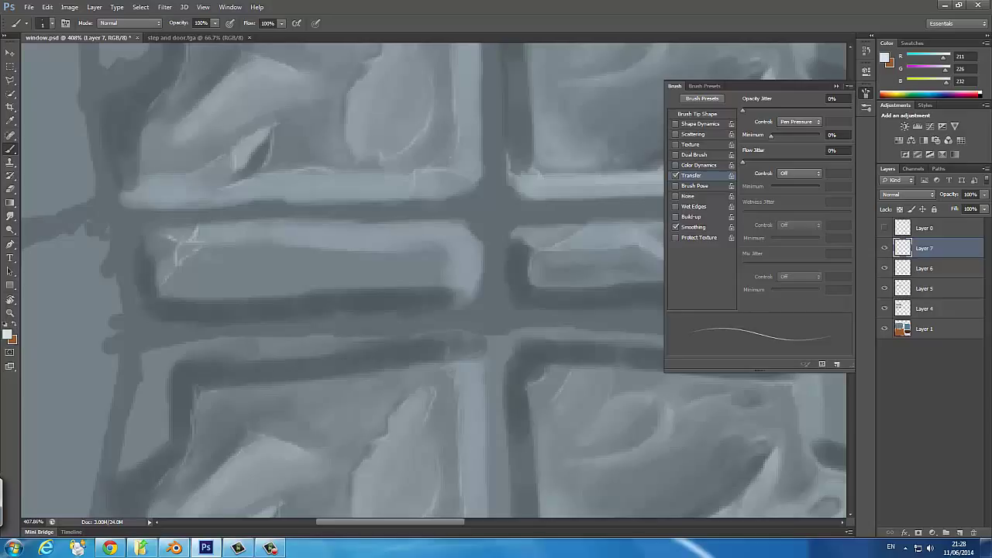
drag(173, 297, 220, 296)
mouse_move(155, 269)
mouse_down()
mouse_move(146, 233)
mouse_move(383, 256)
mouse_up()
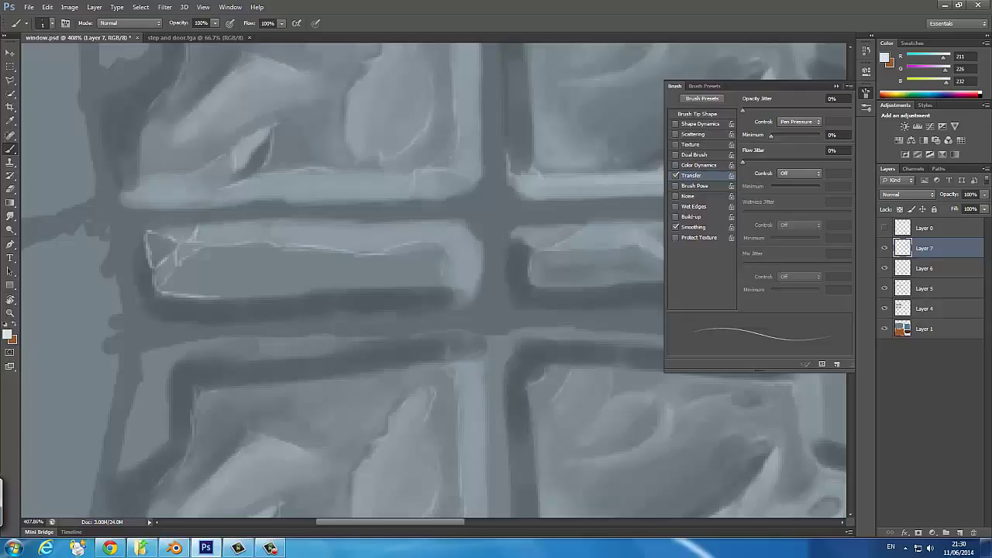
drag(223, 295, 432, 284)
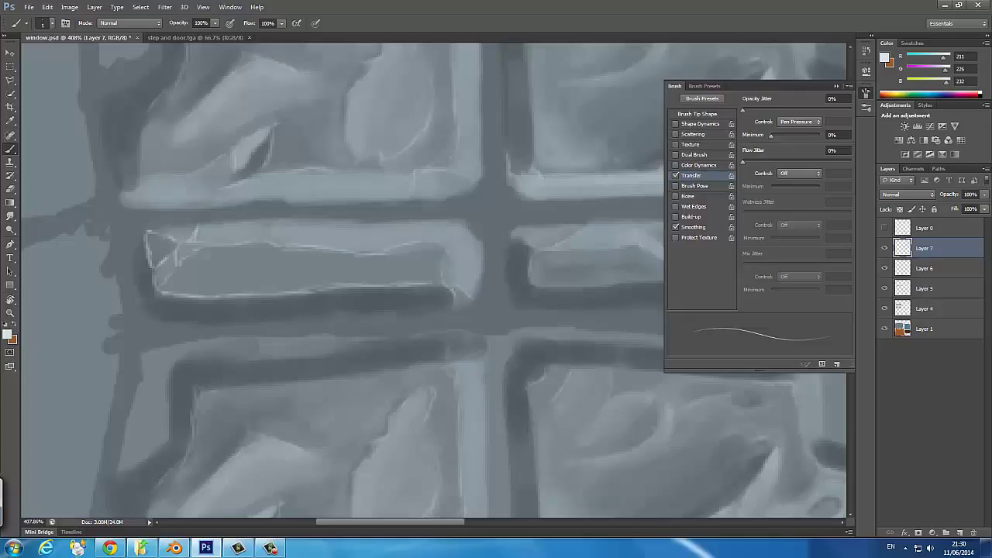
key(e)
drag(162, 295, 376, 284)
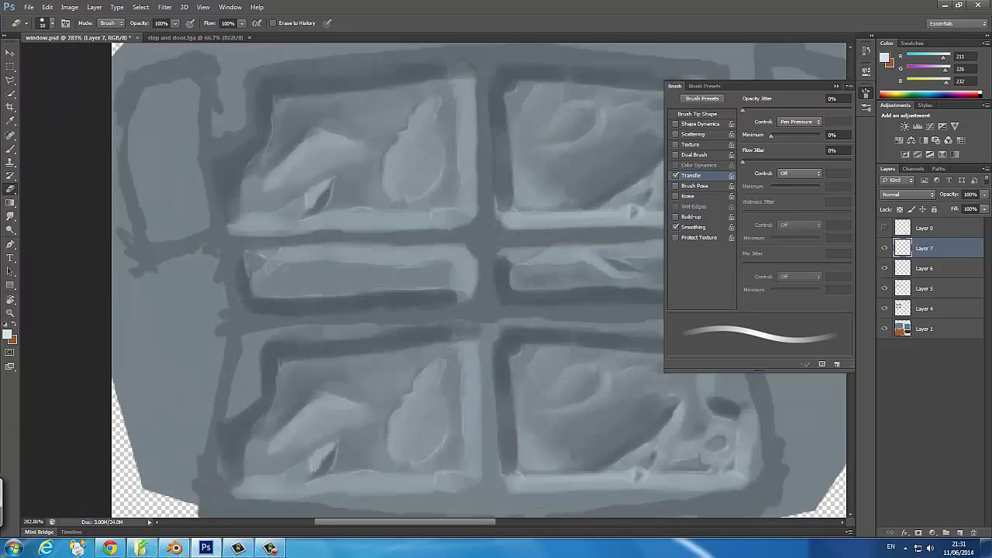
With the brush on Layer 6, sample dark and mid grey-blue tones from the frame and middle bar.
key(alt+bracketleft)
key(b)
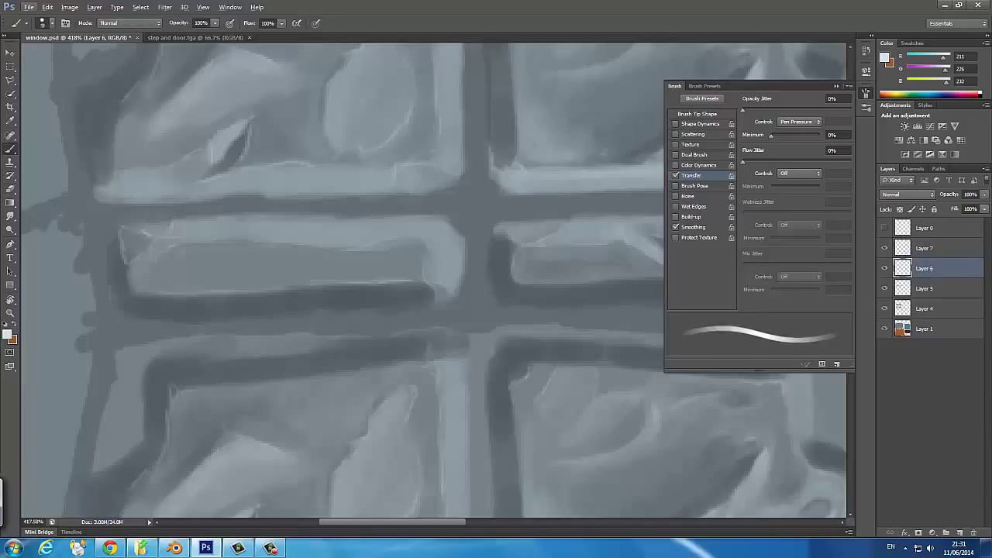
alt+click(140, 267)
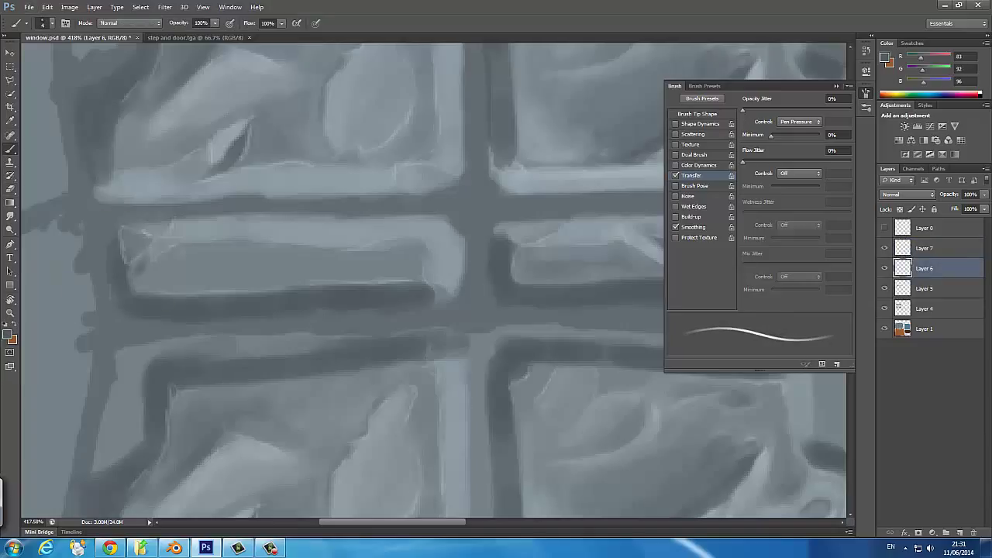
alt+click(137, 281)
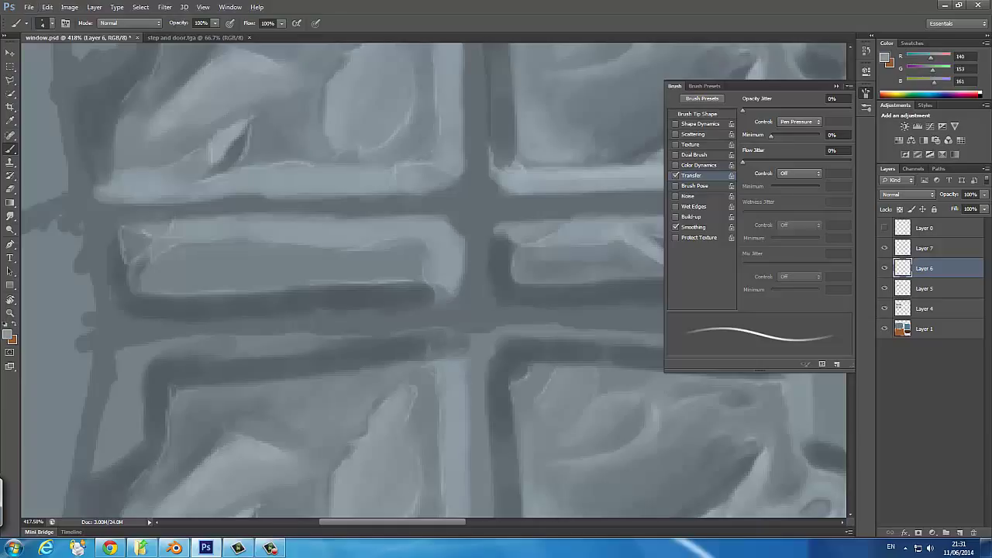
alt+click(116, 216)
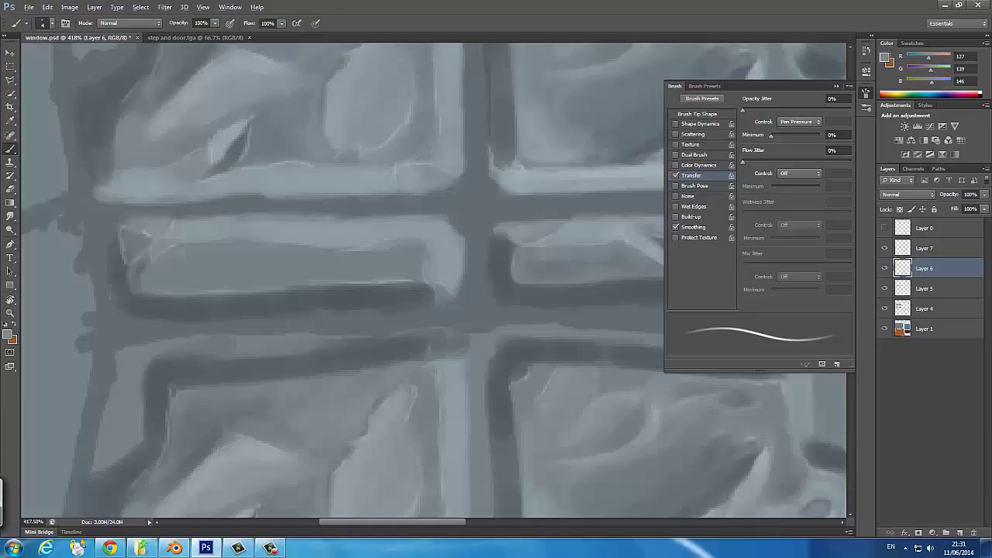
alt+click(155, 260)
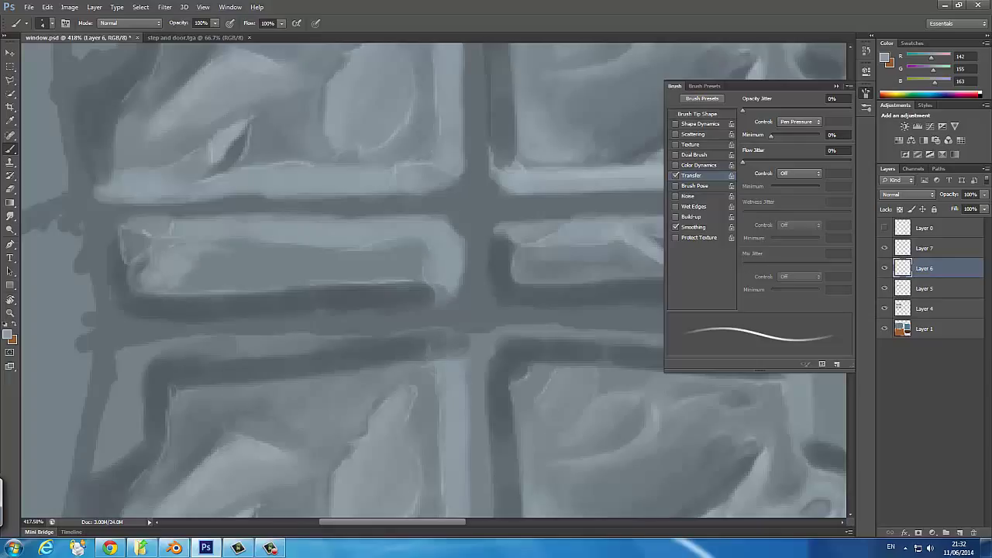
alt+click(176, 271)
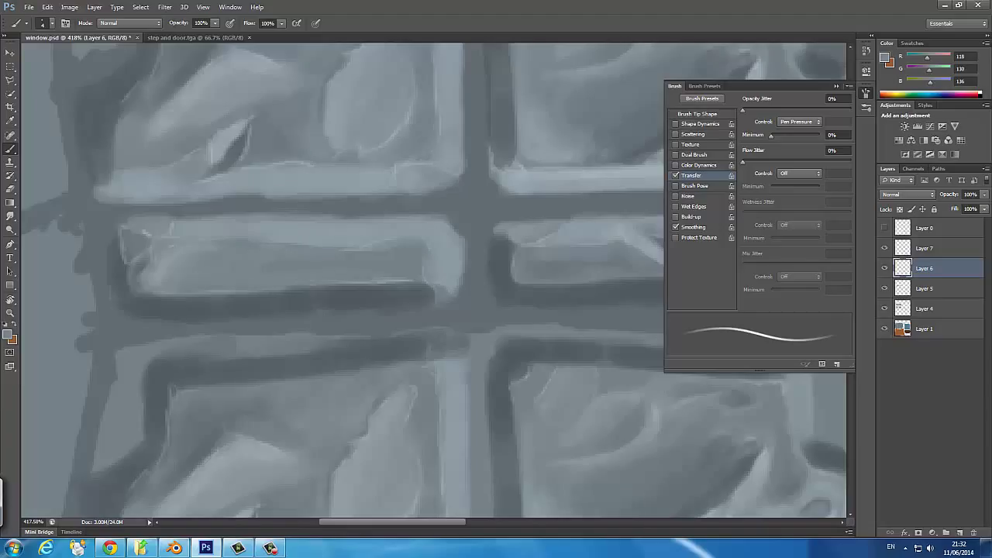
Select Layer 7 and set a near-white highlight foreground colour.
click(925, 248)
click(10, 334)
click(369, 151)
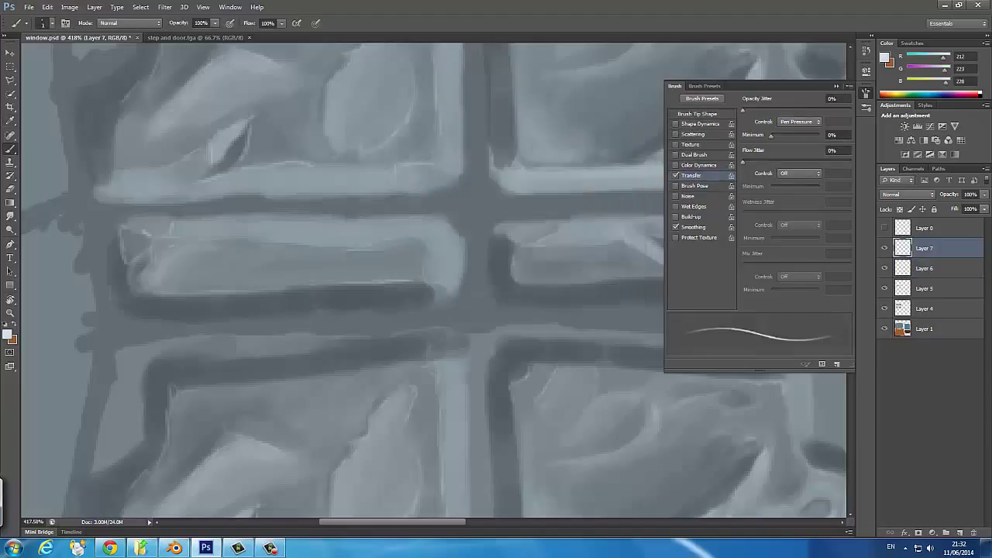
click(587, 138)
On Layer 6, paint a dark streak across the middle bar's centre and soften it with lighter dabs.
click(924, 268)
mouse_move(383, 261)
mouse_down()
mouse_move(333, 271)
mouse_move(383, 267)
mouse_up()
alt+click(365, 254)
alt+click(364, 254)
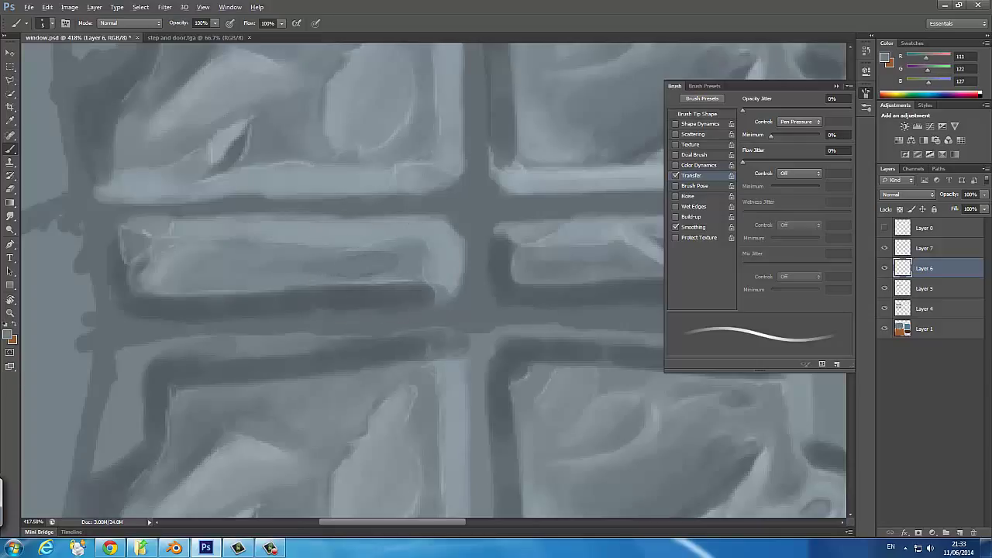
alt+click(319, 272)
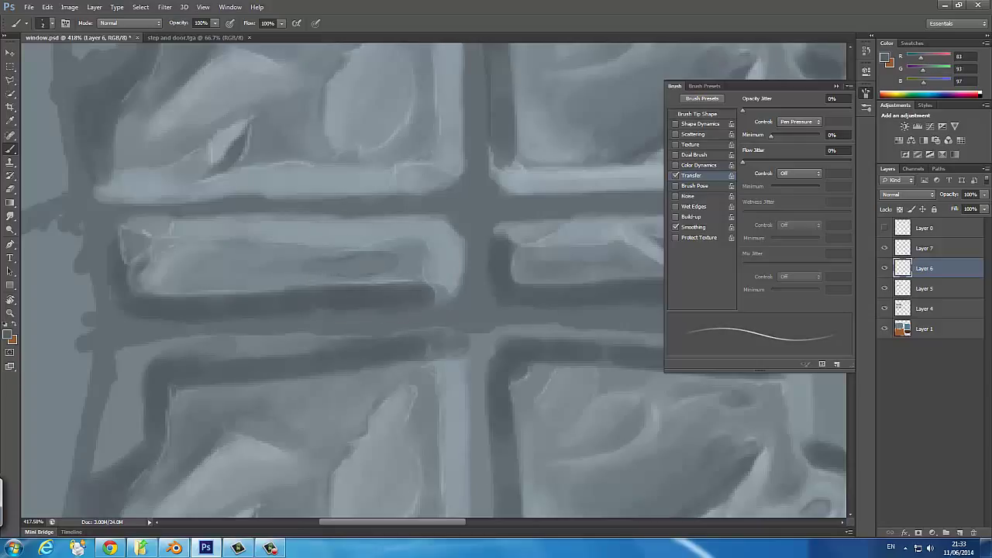
alt+click(354, 243)
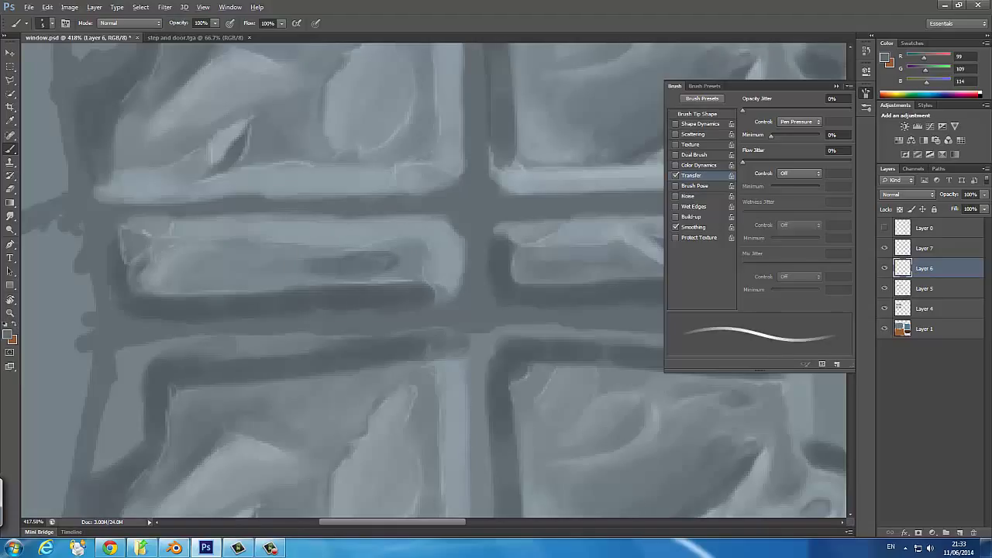
On Layer 7, set a pale highlight foreground colour and switch to the Eraser.
click(924, 248)
click(7, 335)
click(529, 157)
key(Return)
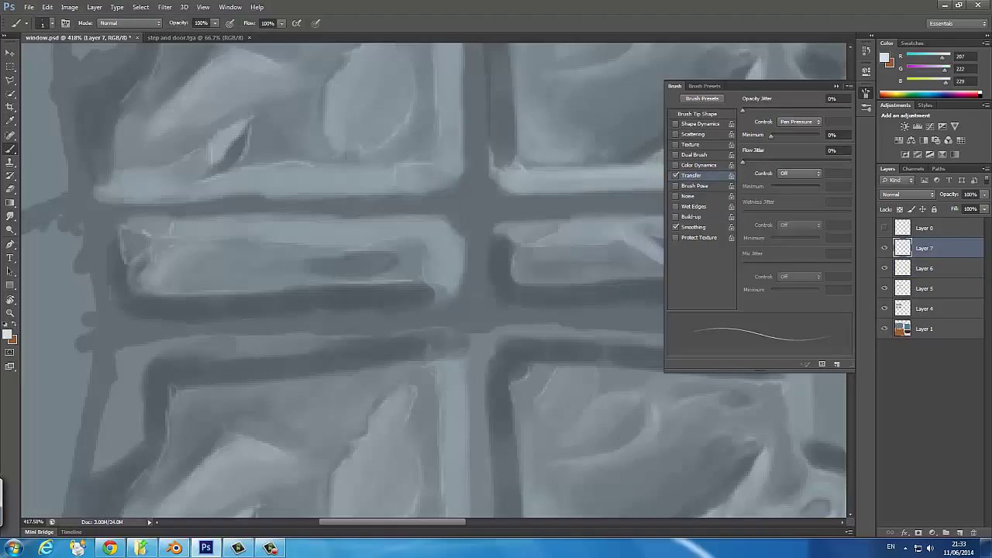
key(e)
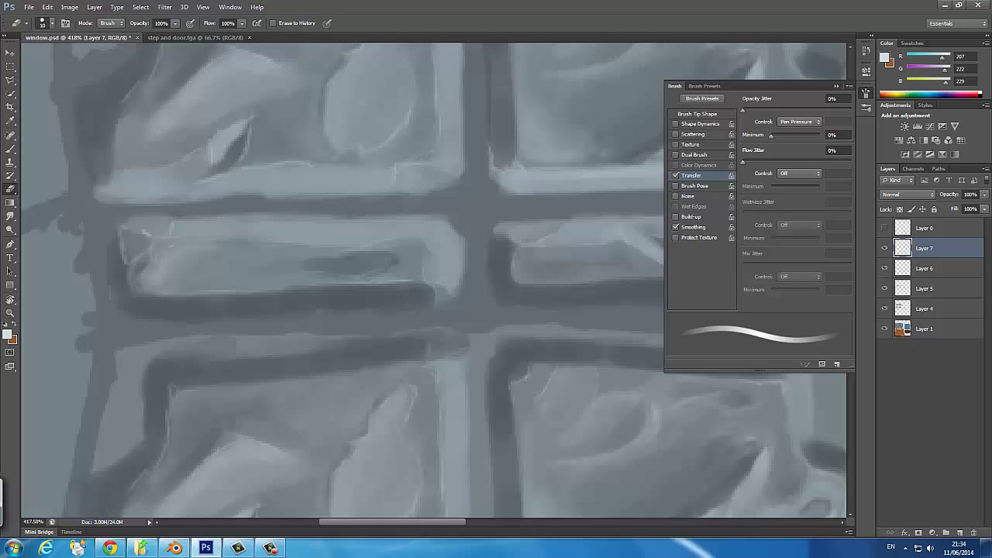
click(28, 7)
Save a Targa copy of the texture as window.tga, replacing the existing file.
click(85, 131)
click(514, 272)
click(512, 427)
key(Return)
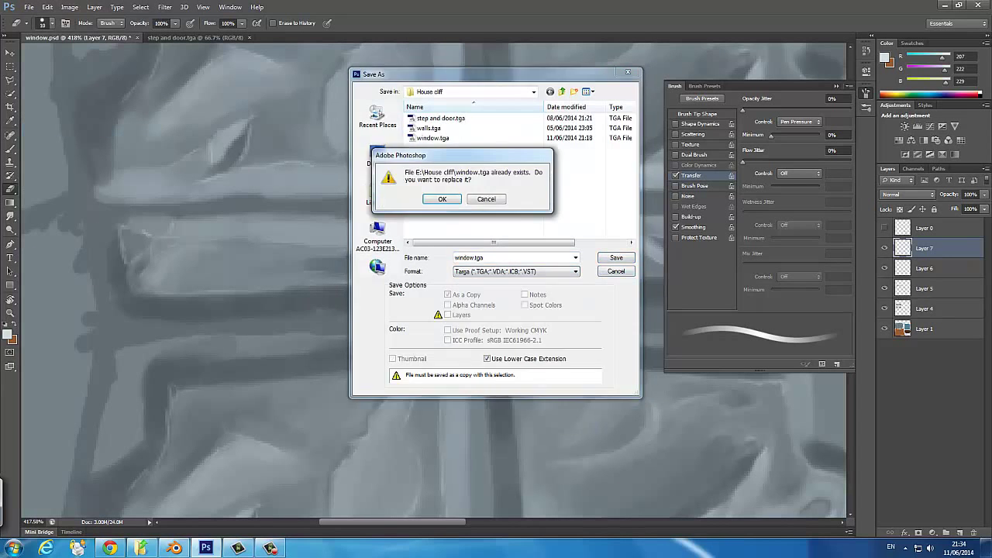
key(Return)
In Blender, load window.tga as the texture and orbit around the house to inspect it and the door.
key(alt+Tab)
key(alt+o)
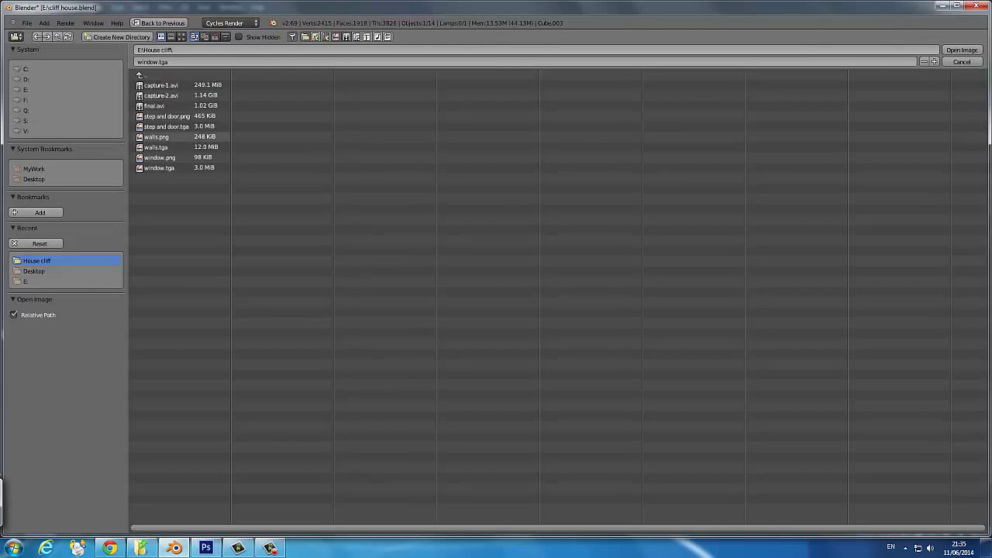
double_click(159, 168)
scroll(287, 169, down, 3)
scroll(286, 169, down, 2)
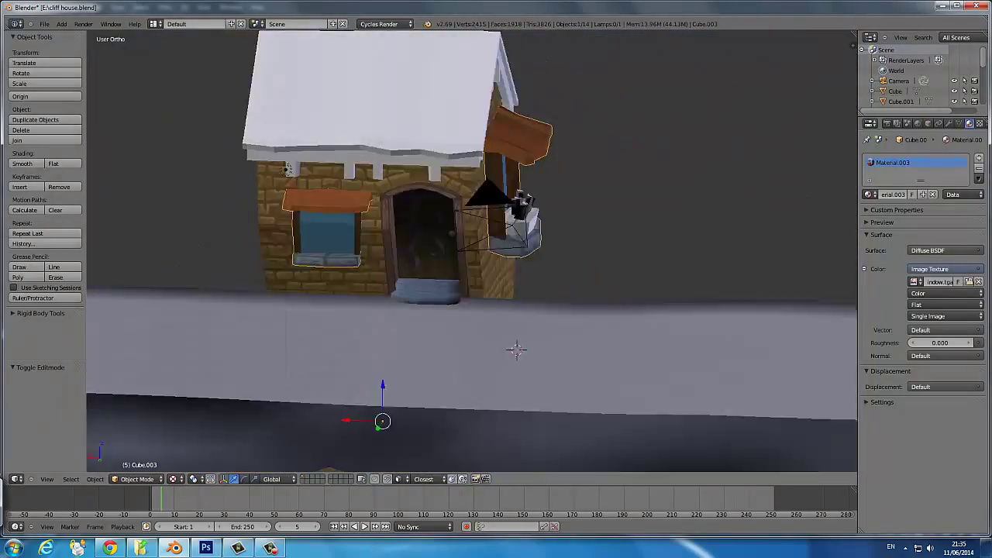
drag(287, 169, 490, 310)
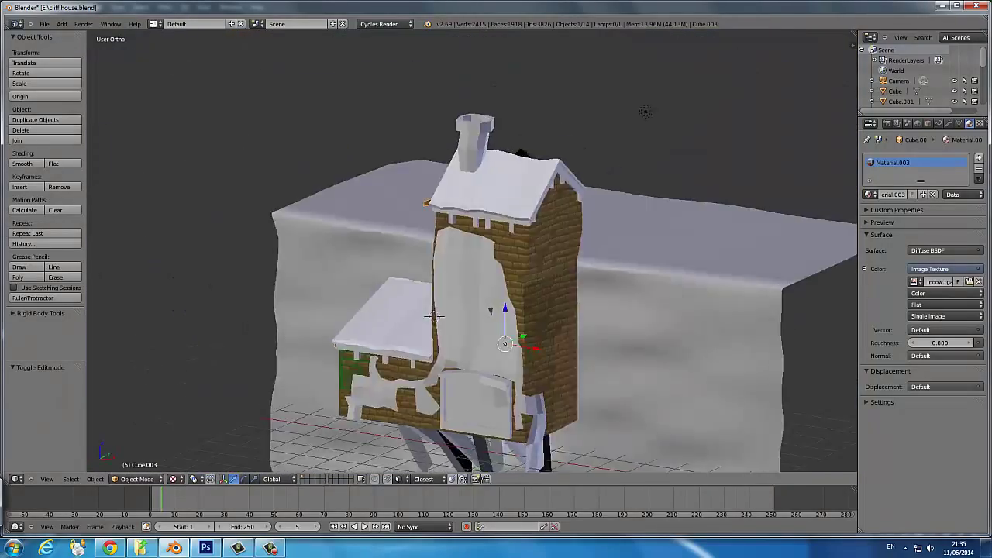
scroll(490, 311, up, 5)
scroll(490, 311, down, 5)
drag(490, 311, 506, 285)
scroll(506, 285, up, 3)
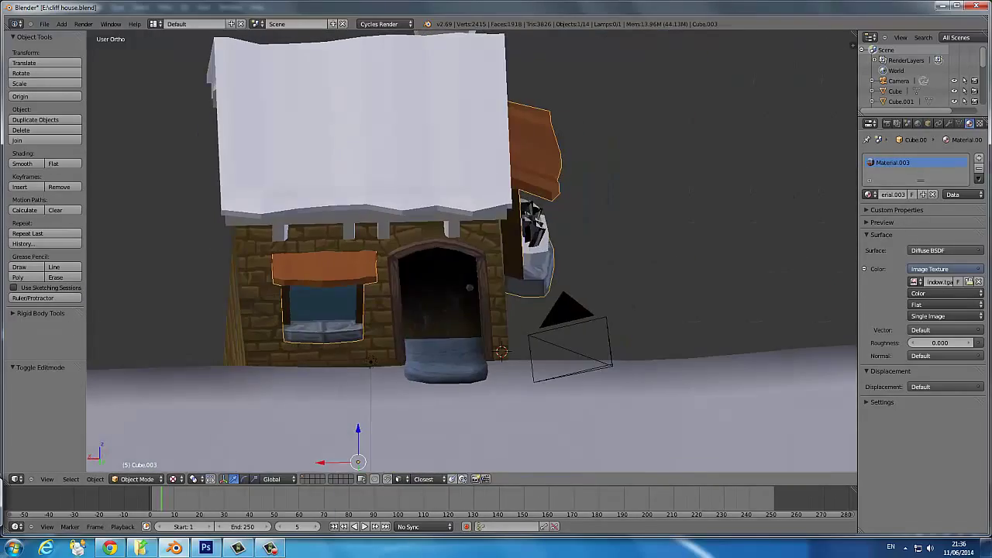
mouse_move(443, 354)
mouse_down()
mouse_move(127, 441)
mouse_move(617, 268)
mouse_up()
In the UV Editing layout, move the window mesh's UV island to the image's lower left.
key(Tab)
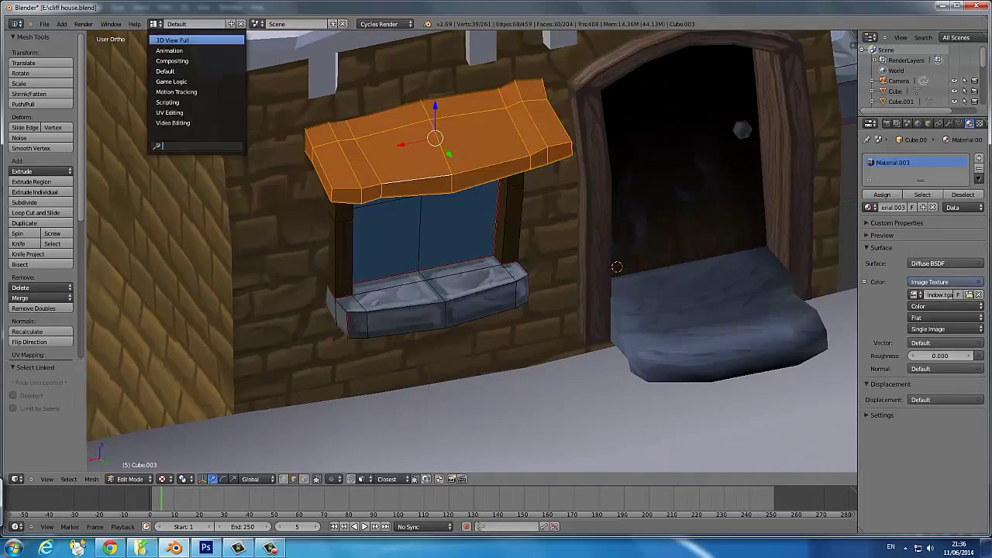
click(169, 113)
key(g)
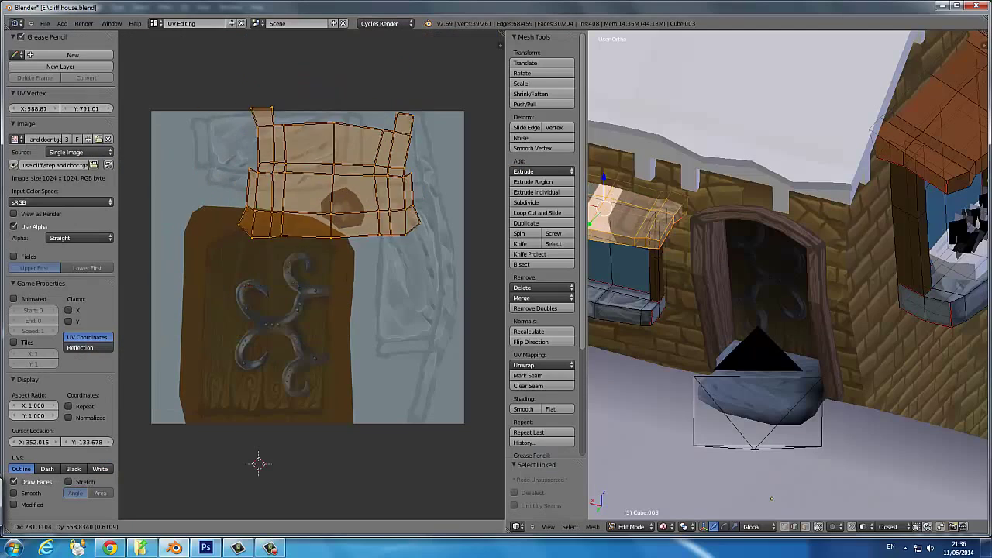
key(Return)
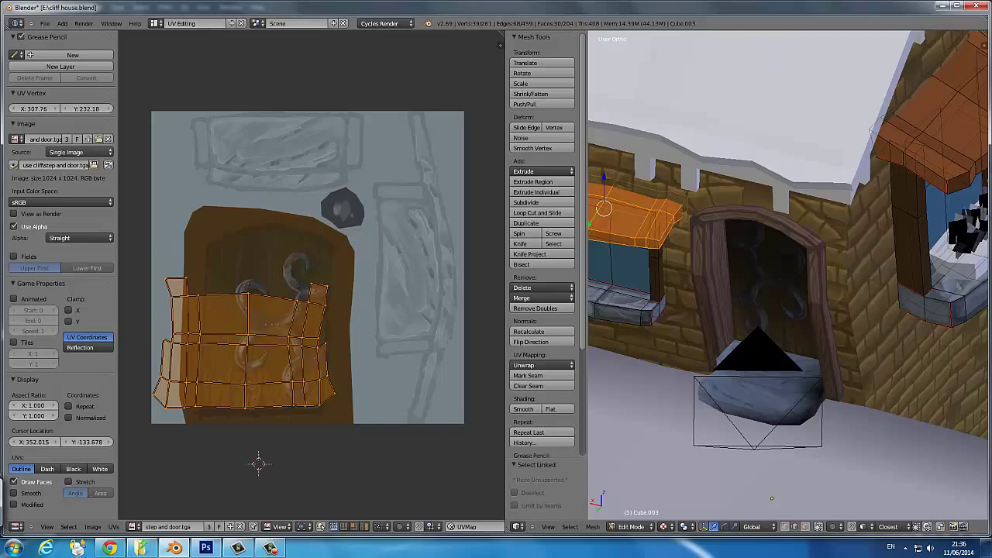
key(Tab)
Zoom out to view the texture, then return to window.psd in Photoshop with the Brush tool active.
scroll(787, 271, down, 5)
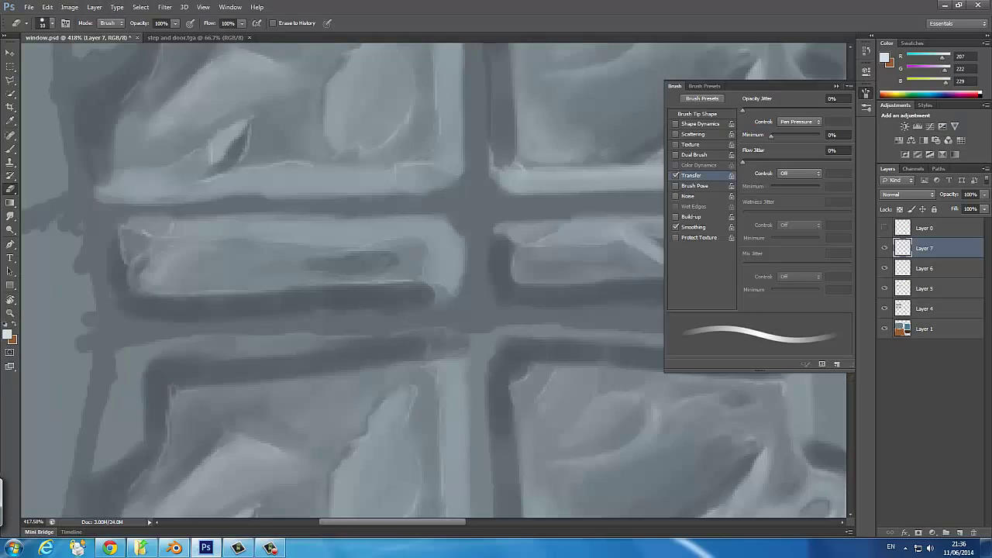
scroll(434, 279, down, 5)
scroll(434, 280, up, 3)
scroll(435, 279, up, 1)
key(F5)
key(b)
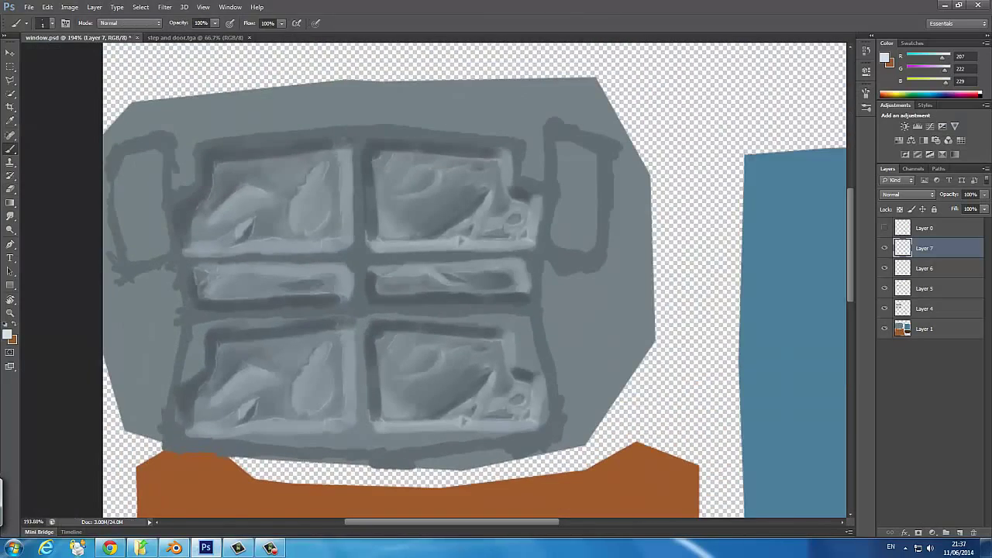
click(174, 548)
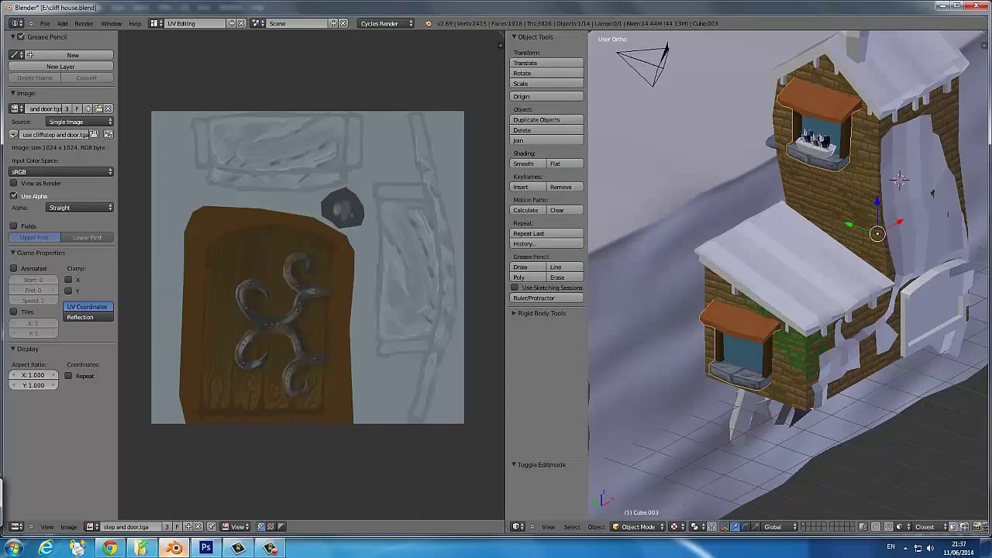
click(206, 548)
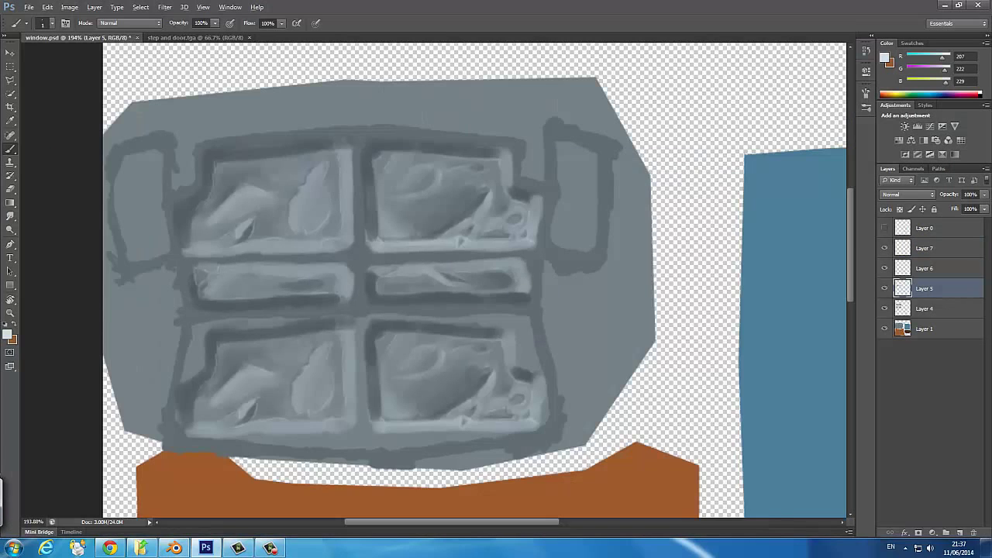
Paint light strokes on both shutters, then darken the left shutter's outer edge and top and the right shutter's edges.
alt+click(578, 194)
drag(565, 138, 582, 240)
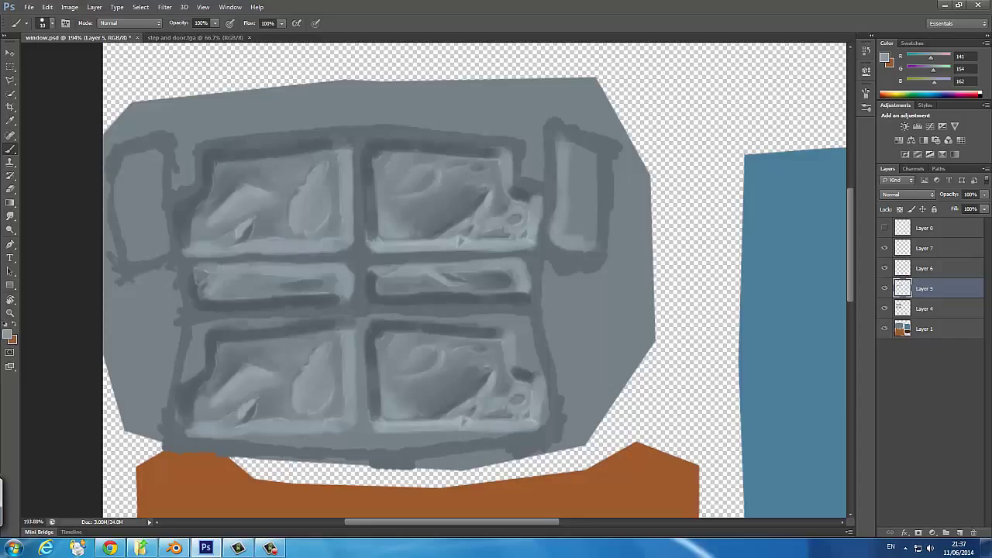
mouse_move(160, 152)
mouse_down()
mouse_move(163, 247)
mouse_move(124, 258)
mouse_move(149, 265)
mouse_up()
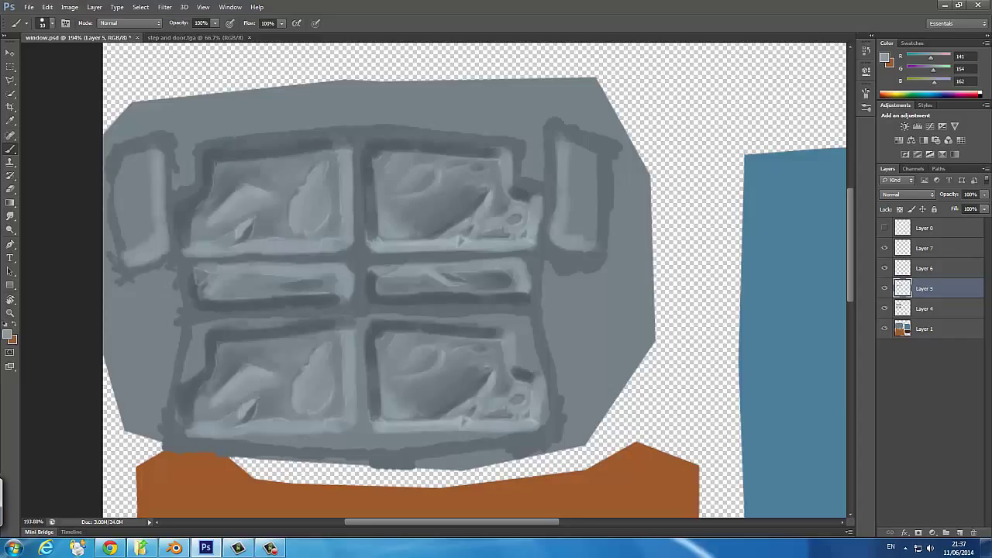
alt+click(116, 167)
drag(118, 161, 127, 253)
drag(116, 197, 117, 224)
drag(124, 172, 159, 150)
drag(129, 248, 141, 256)
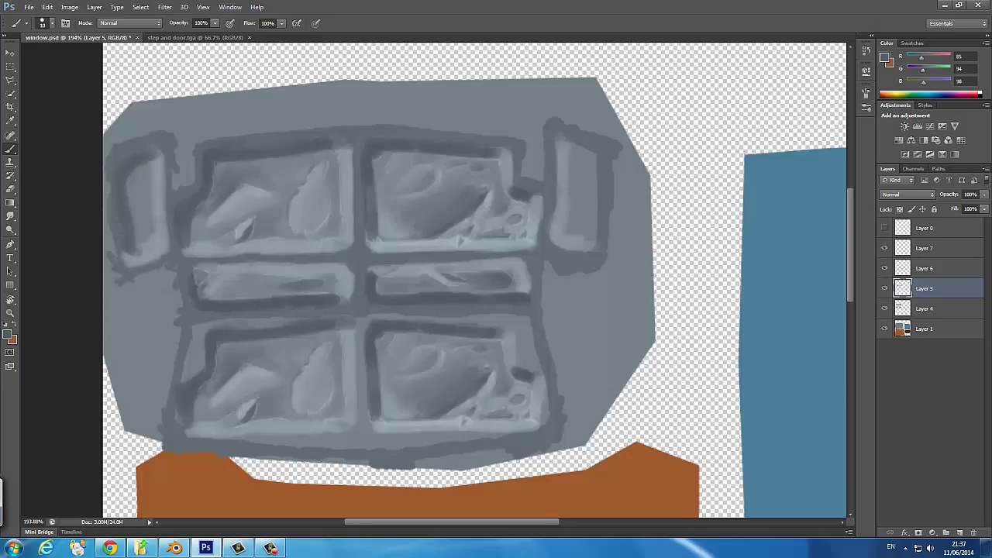
mouse_move(568, 147)
mouse_down()
mouse_move(590, 180)
mouse_move(587, 249)
mouse_up()
Add lighter grey highlights along and inside the left shutter, including its bottom.
alt+click(573, 240)
drag(126, 247, 141, 256)
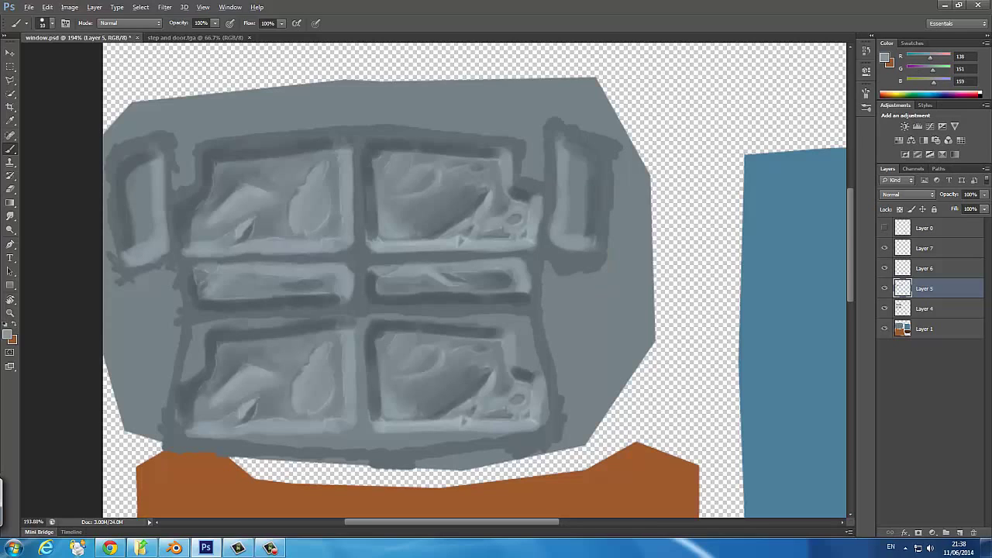
drag(128, 168, 129, 234)
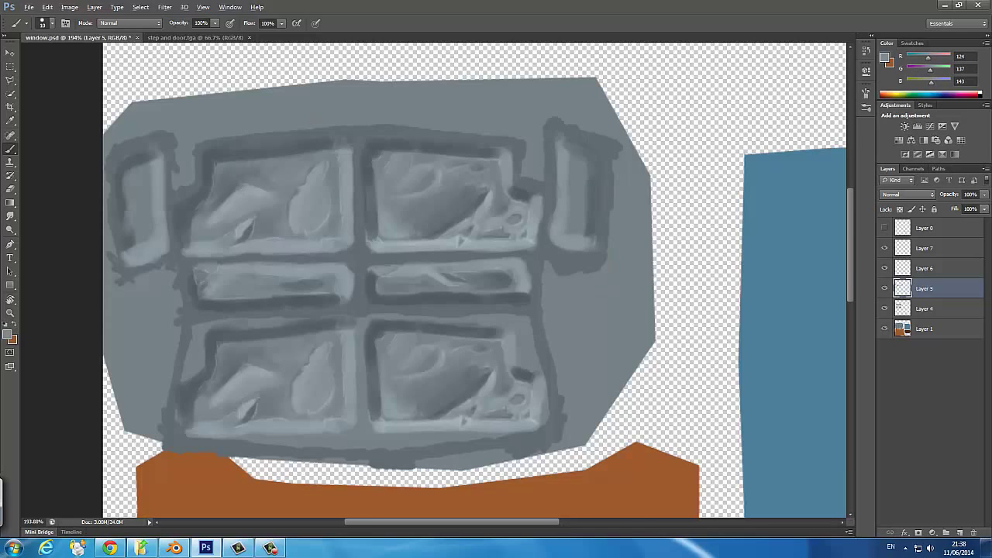
alt+click(124, 233)
alt+click(129, 202)
scroll(116, 182, up, 3)
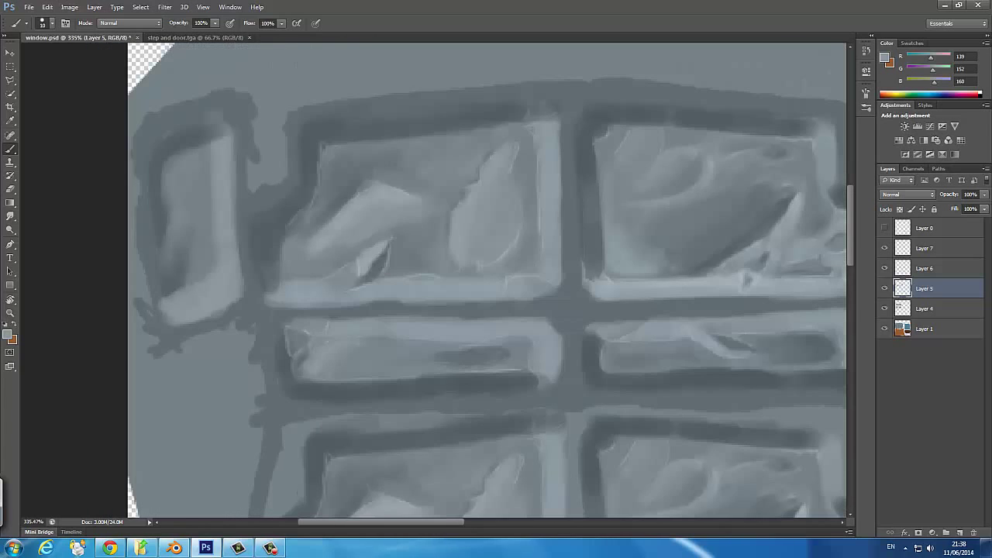
drag(202, 271, 204, 236)
drag(174, 157, 172, 221)
drag(194, 162, 204, 150)
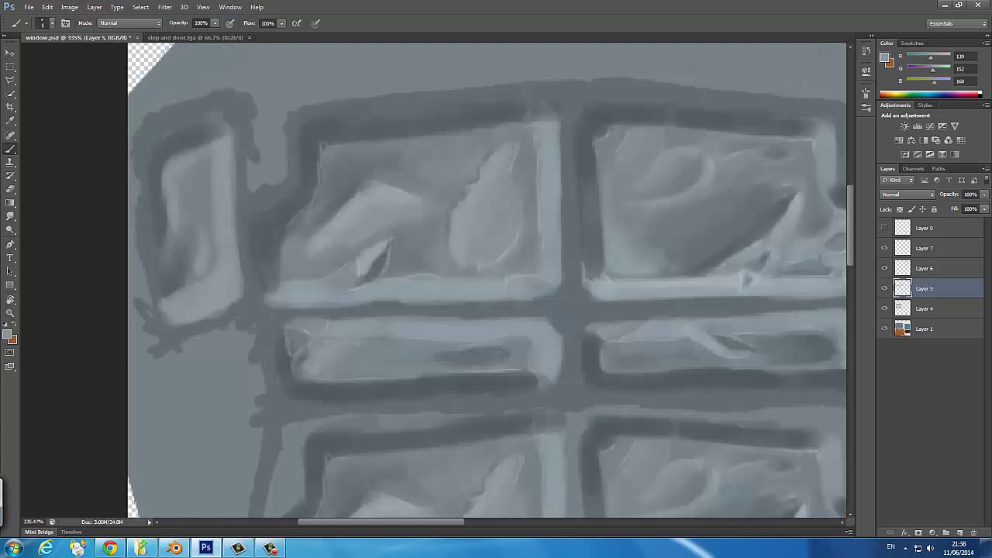
Add a small highlight at the left shutter's top and dark shading low on it.
alt+click(139, 233)
alt+click(514, 247)
drag(185, 152, 206, 144)
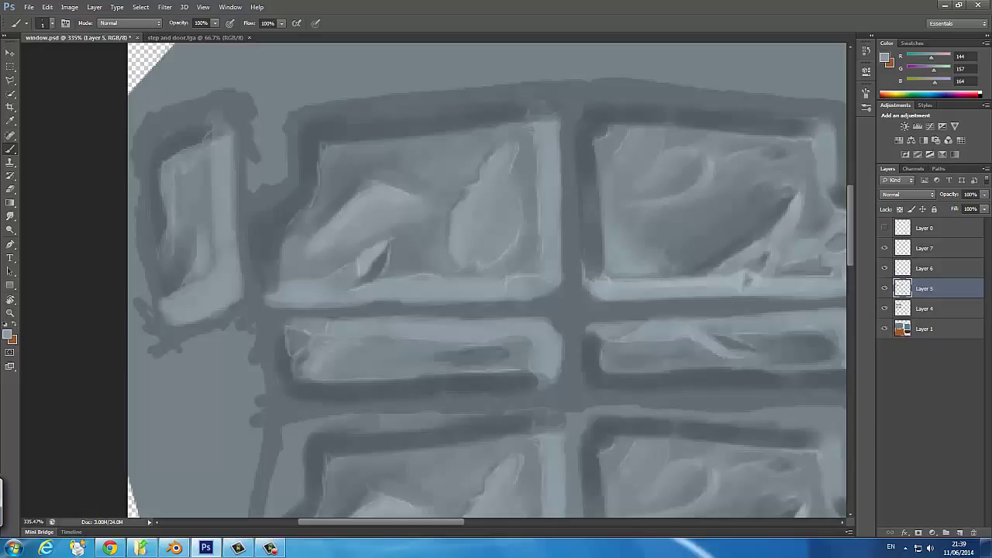
alt+click(160, 210)
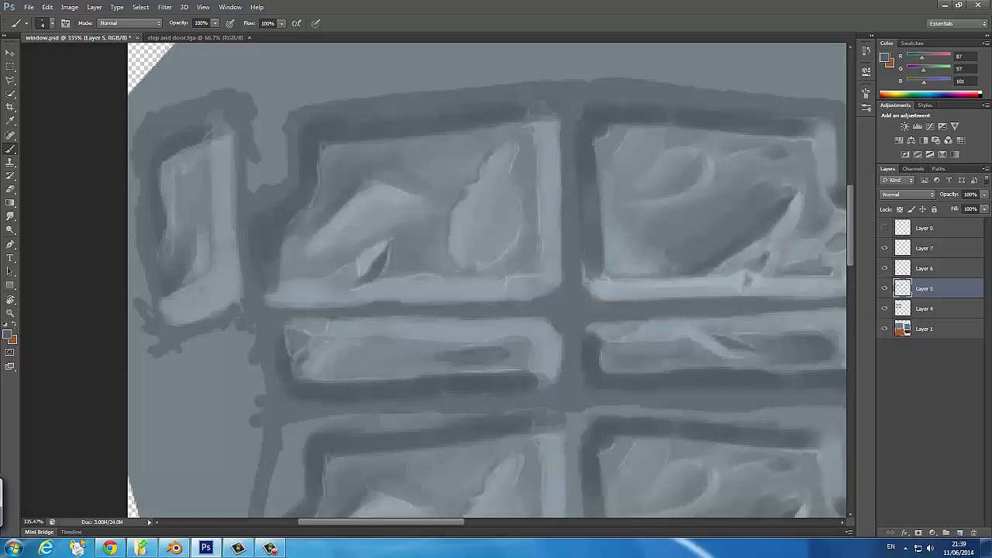
mouse_move(203, 299)
mouse_down()
mouse_move(192, 317)
mouse_move(200, 321)
mouse_up()
alt+click(180, 310)
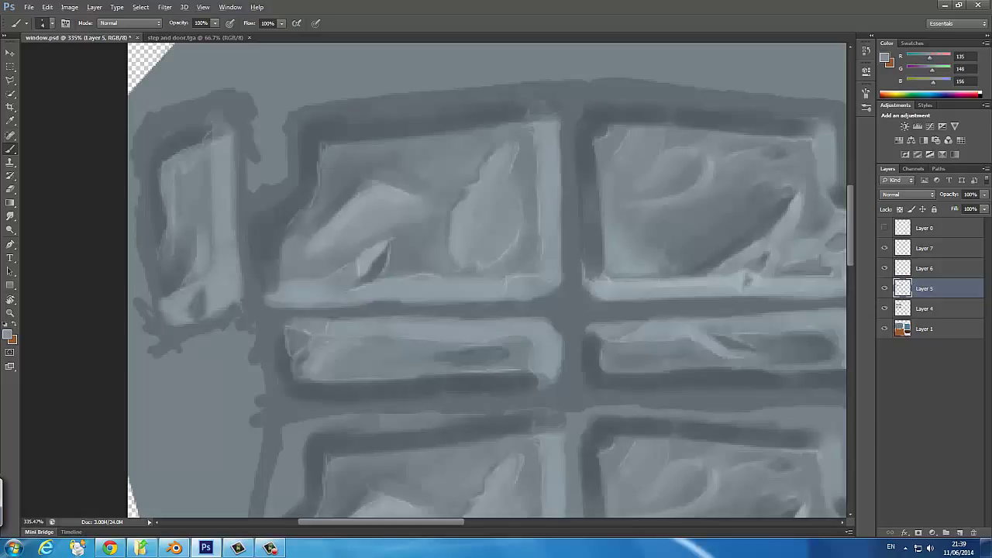
alt+click(186, 306)
alt+click(358, 268)
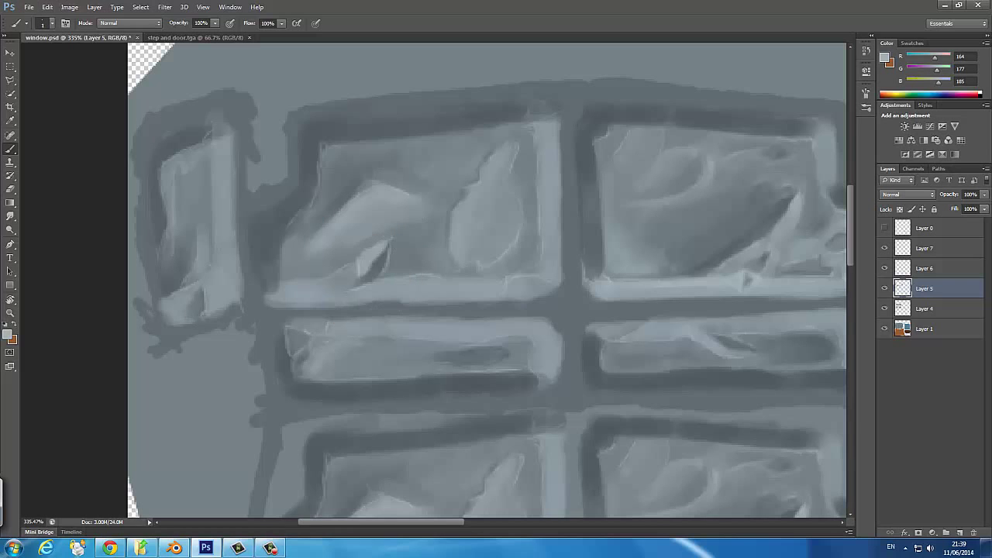
Highlight the right shutter's bottom and left inner edges, shade its interior, and darken its bottom-right corner.
scroll(489, 279, down, 5)
scroll(488, 280, up, 6)
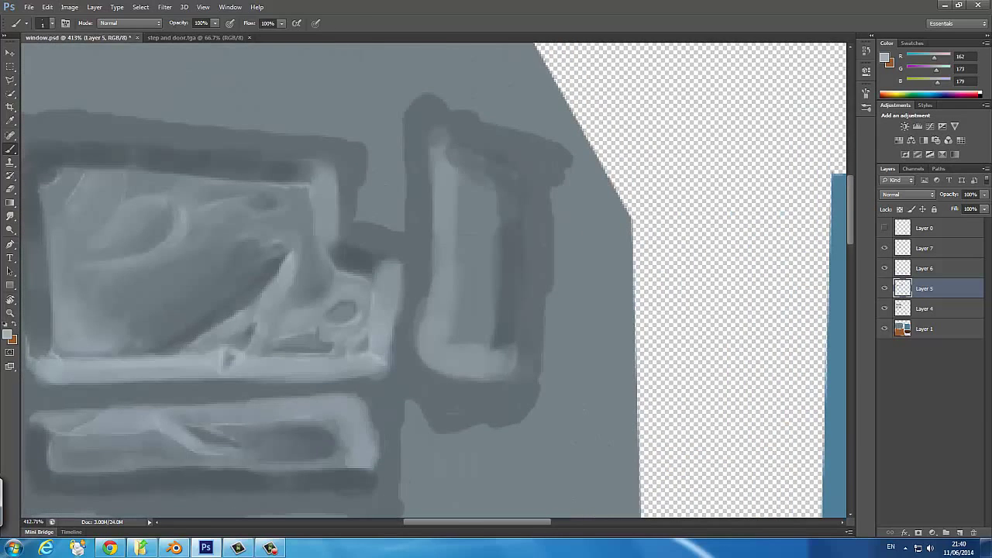
drag(453, 350, 513, 351)
drag(447, 299, 418, 346)
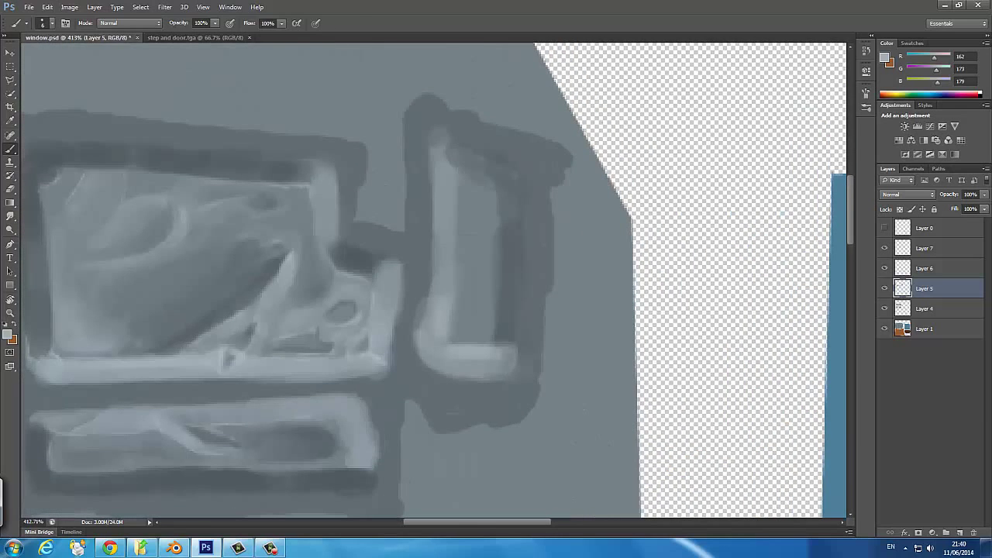
alt+click(504, 279)
mouse_move(464, 296)
mouse_down()
mouse_move(465, 336)
mouse_move(472, 221)
mouse_up()
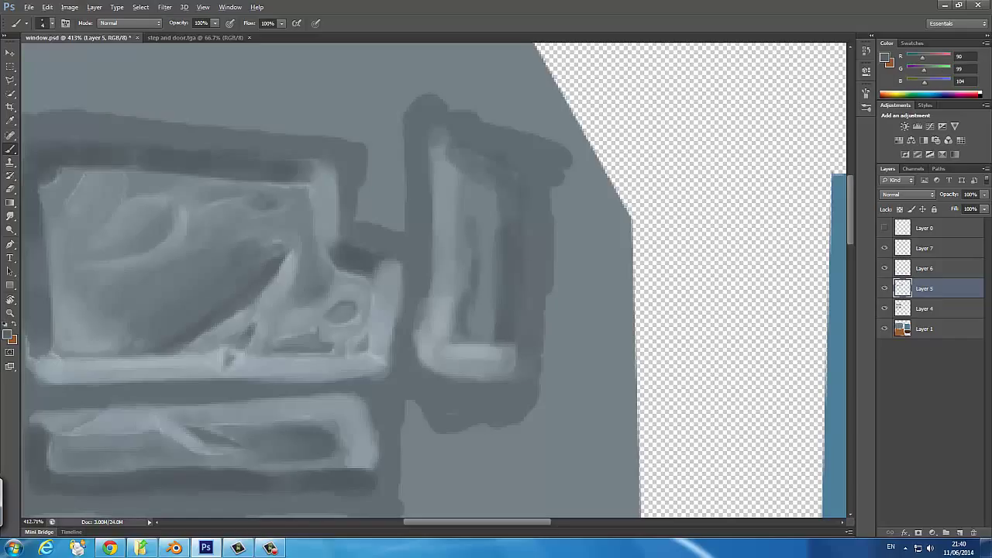
alt+click(479, 314)
alt+click(494, 246)
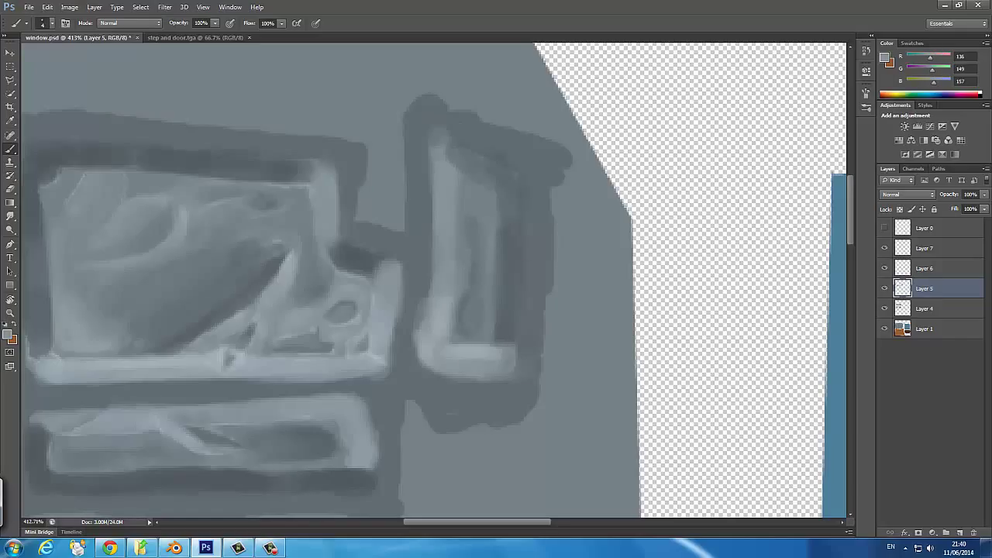
alt+click(438, 272)
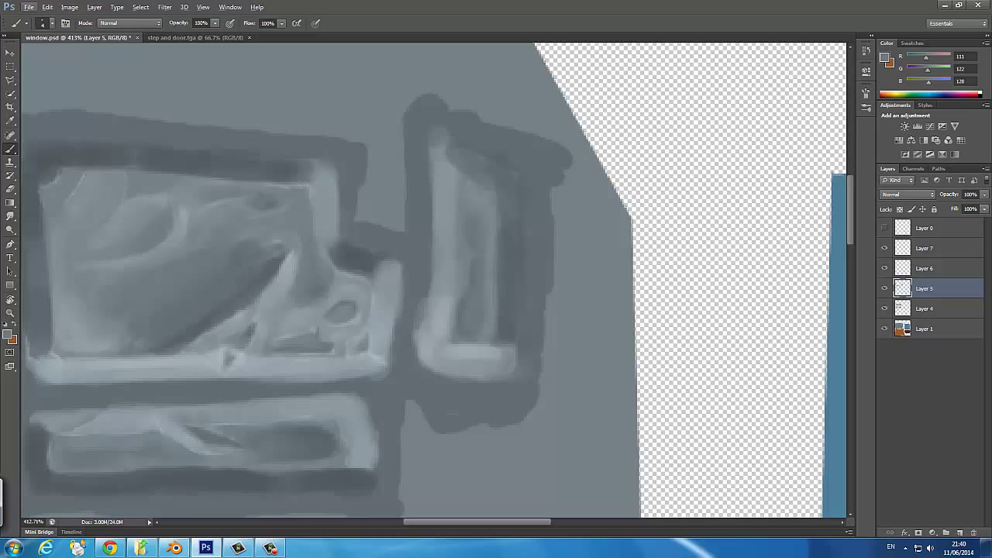
drag(493, 364, 509, 351)
Fit the whole texture in view and save the texture file.
key(ctrl+0)
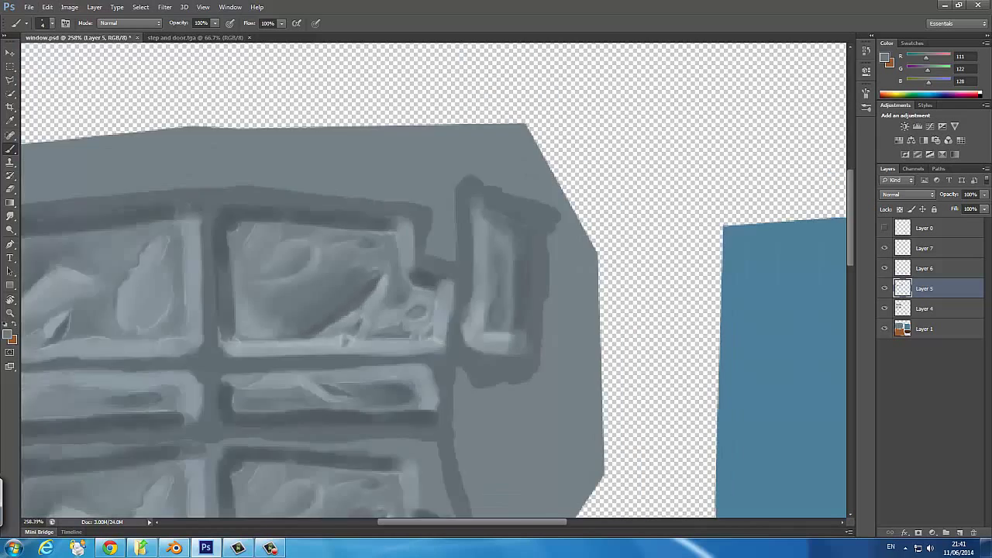
click(28, 7)
click(47, 130)
key(Return)
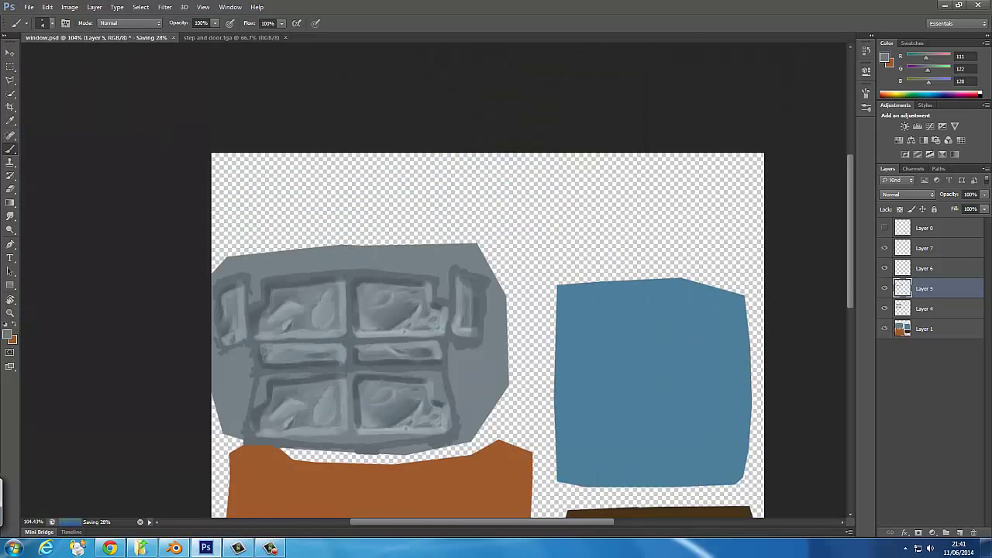
In Blender's Default layout, orbit the house and run an F12 test render, then close it.
click(174, 548)
click(159, 23)
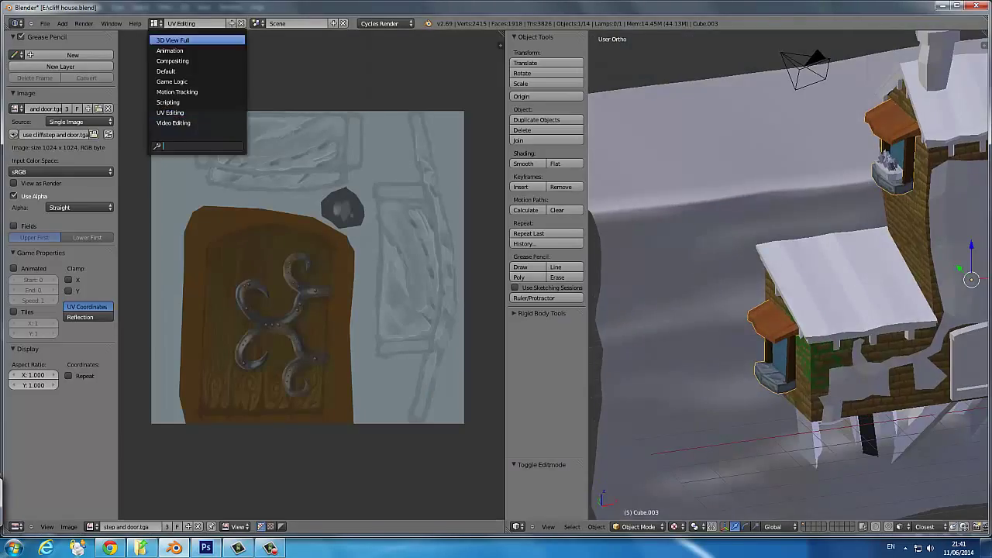
click(177, 80)
scroll(410, 310, down, 2)
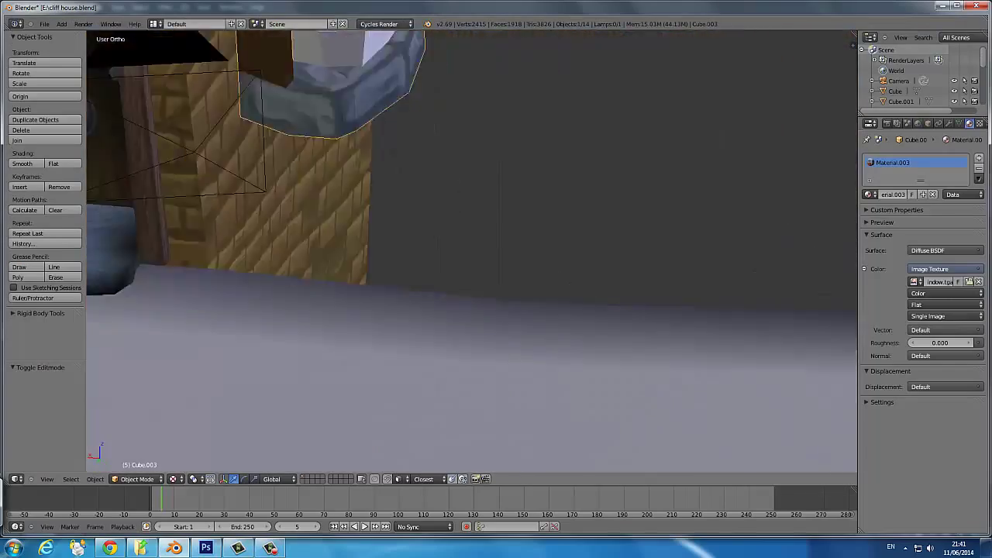
scroll(423, 333, down, 2)
scroll(438, 361, down, 2)
scroll(451, 387, down, 2)
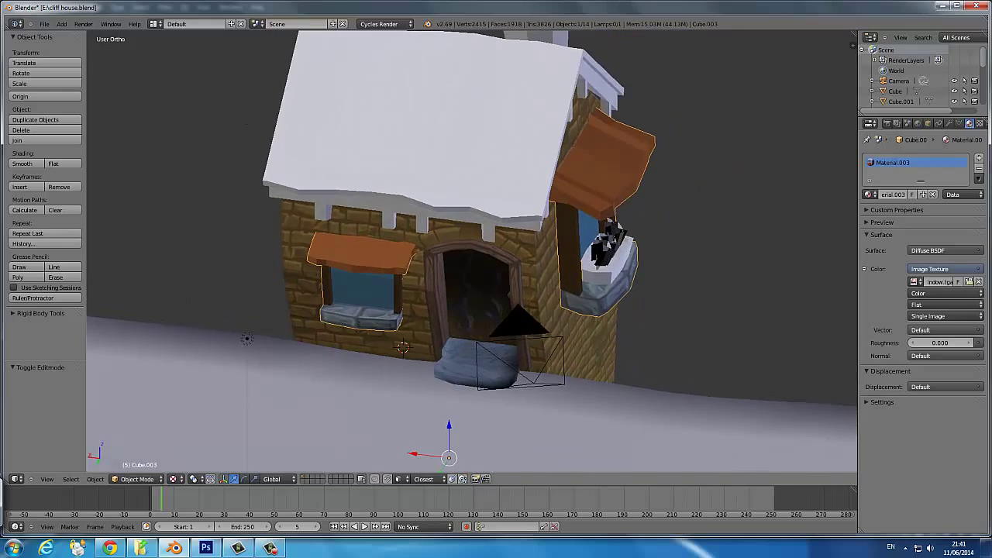
drag(451, 386, 511, 364)
key(F12)
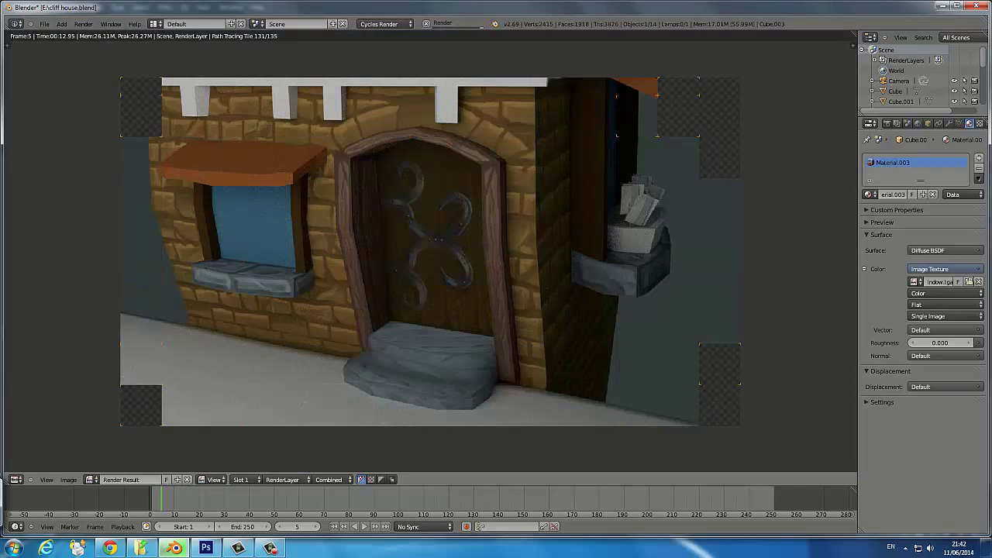
key(Escape)
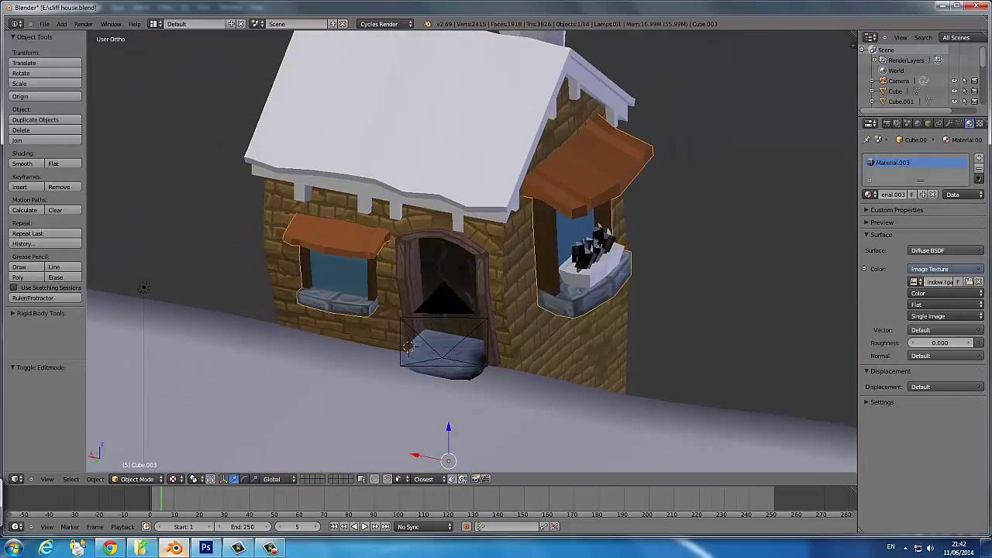
Merge the painted shading layers in Photoshop into Layer 1.
scroll(427, 256, up, 2)
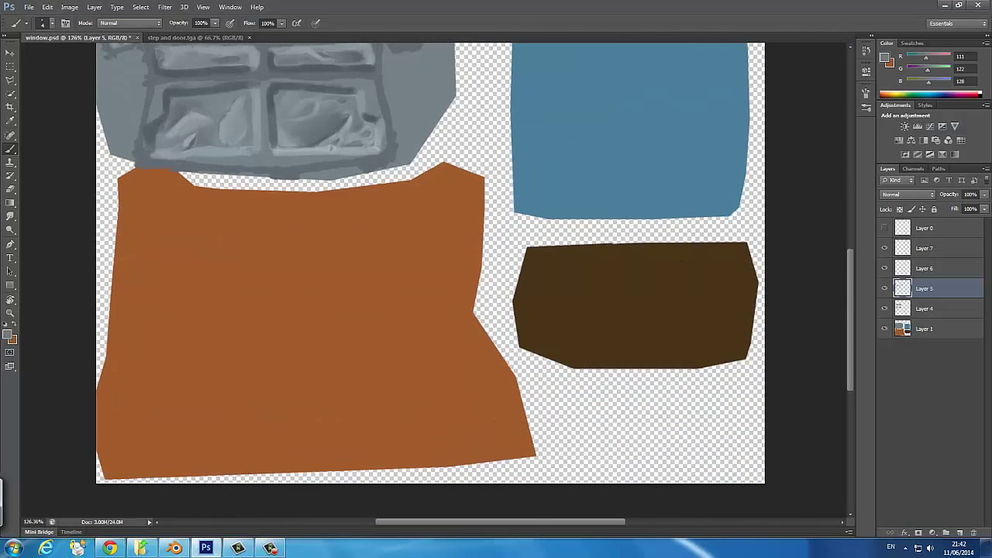
right_click(930, 288)
click(822, 375)
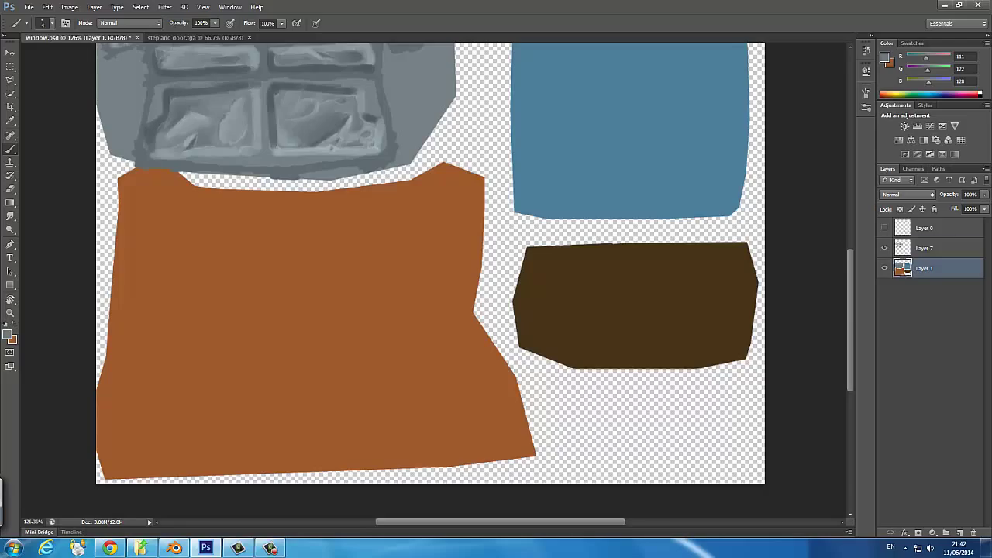
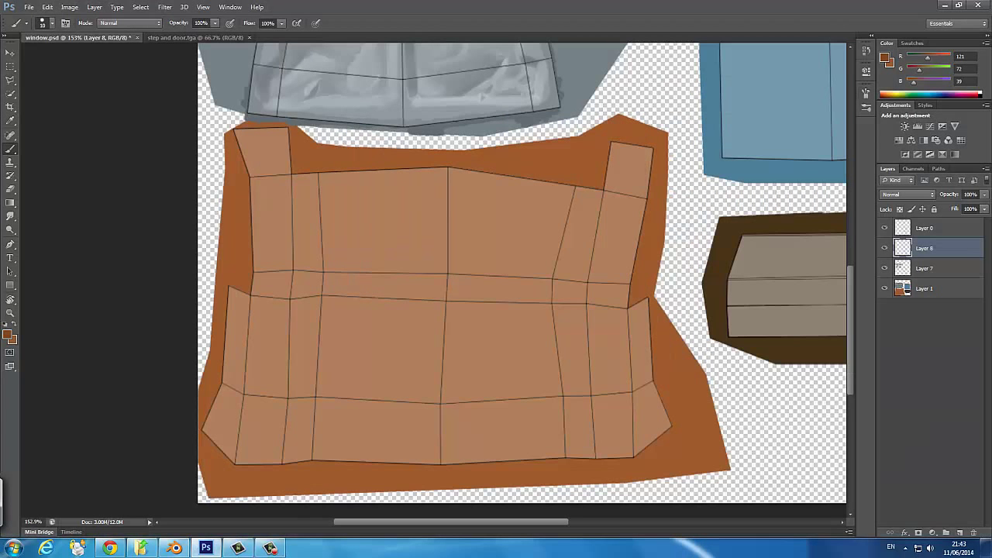
Paint dark brown shadow strokes along the awning panel's corner and left seam.
mouse_move(241, 292)
mouse_down()
mouse_move(249, 301)
mouse_move(630, 308)
mouse_move(631, 466)
mouse_up()
drag(254, 304, 235, 471)
mouse_move(258, 304)
mouse_down()
mouse_move(287, 306)
mouse_move(243, 385)
mouse_move(234, 470)
mouse_up()
key(ctrl+z)
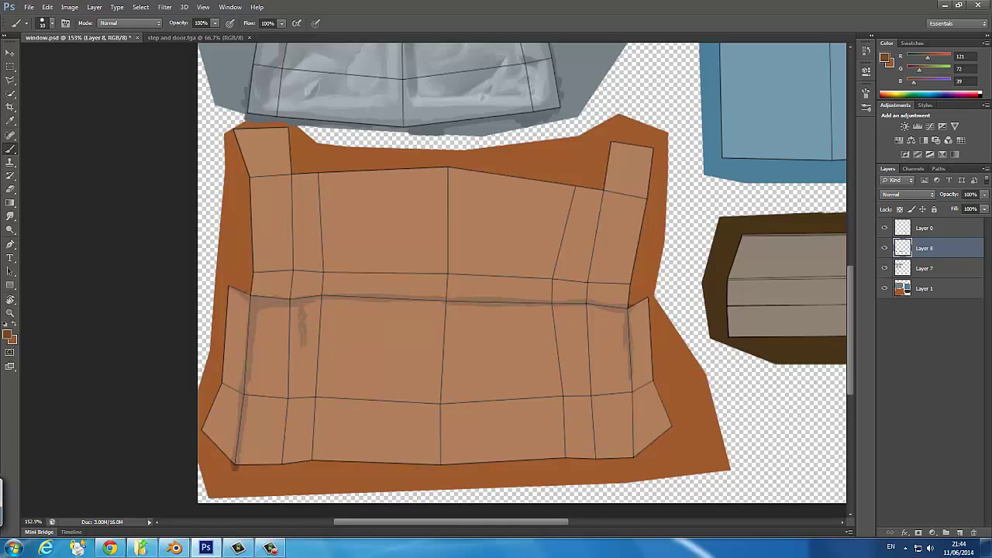
click(884, 228)
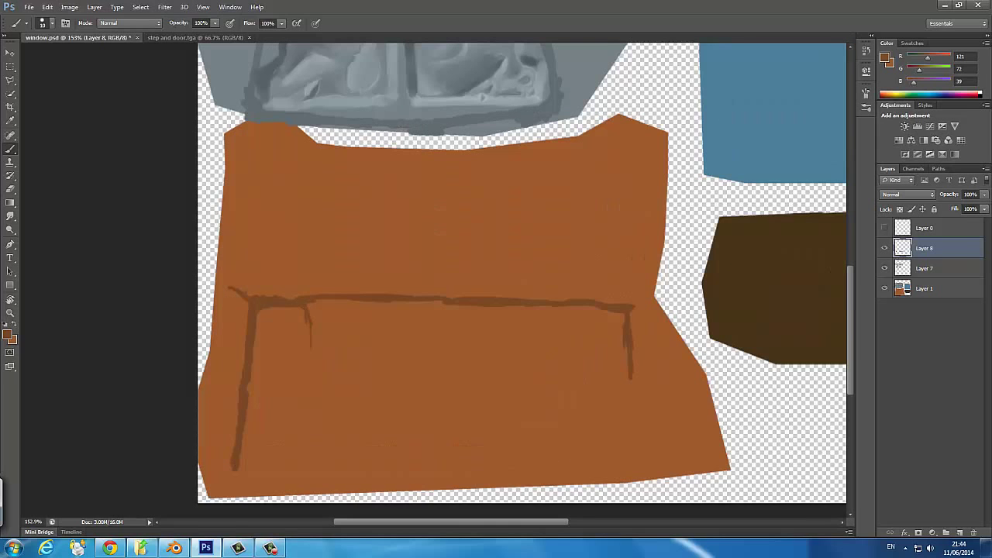
Cover a stray dark mark in orange and shade the remaining seams, checking against the UV wireframe.
drag(310, 350, 304, 305)
key(r)
drag(542, 233, 333, 326)
click(885, 228)
drag(236, 183, 235, 100)
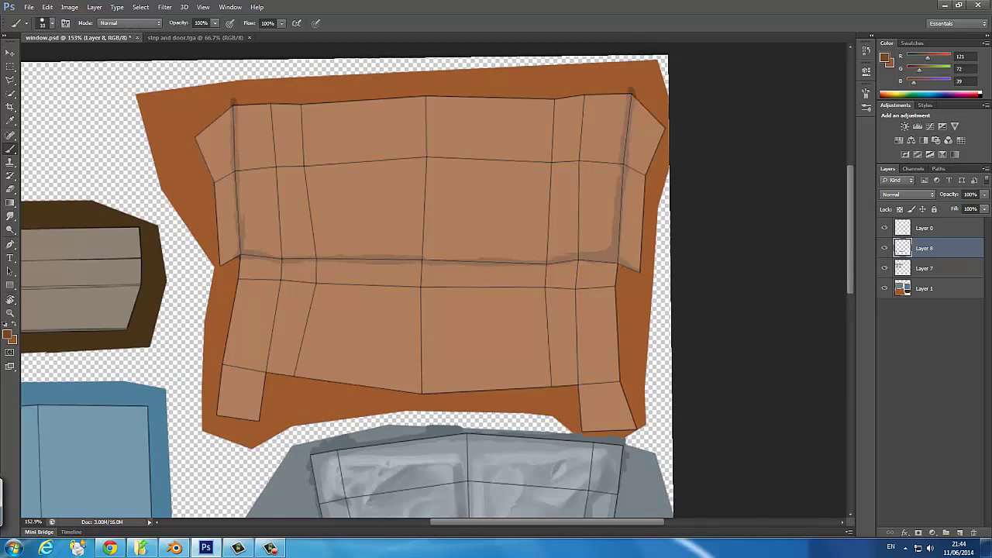
scroll(427, 287, left, 5)
click(885, 227)
Sketch the first dark stone outline at the top-left of the awning frame.
drag(877, 349, 819, 349)
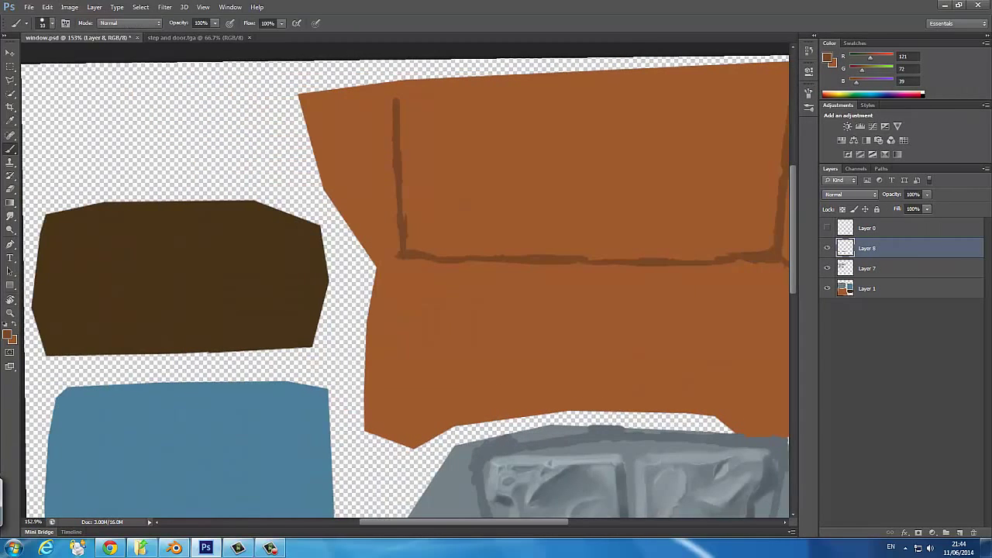
scroll(403, 286, right, 5)
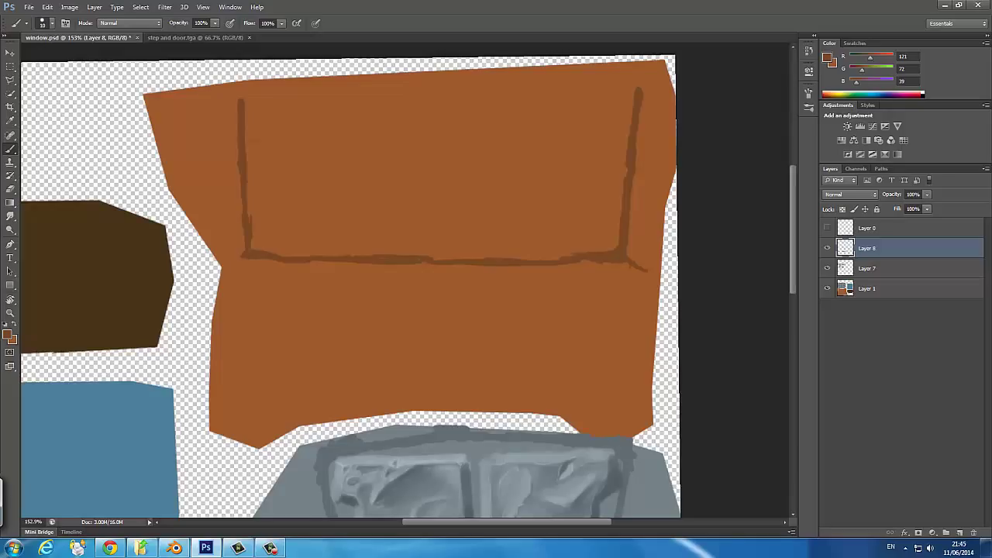
drag(245, 140, 285, 139)
drag(296, 105, 297, 139)
mouse_move(295, 93)
mouse_down()
mouse_move(302, 161)
mouse_move(296, 105)
mouse_up()
key(ctrl+z)
key(e)
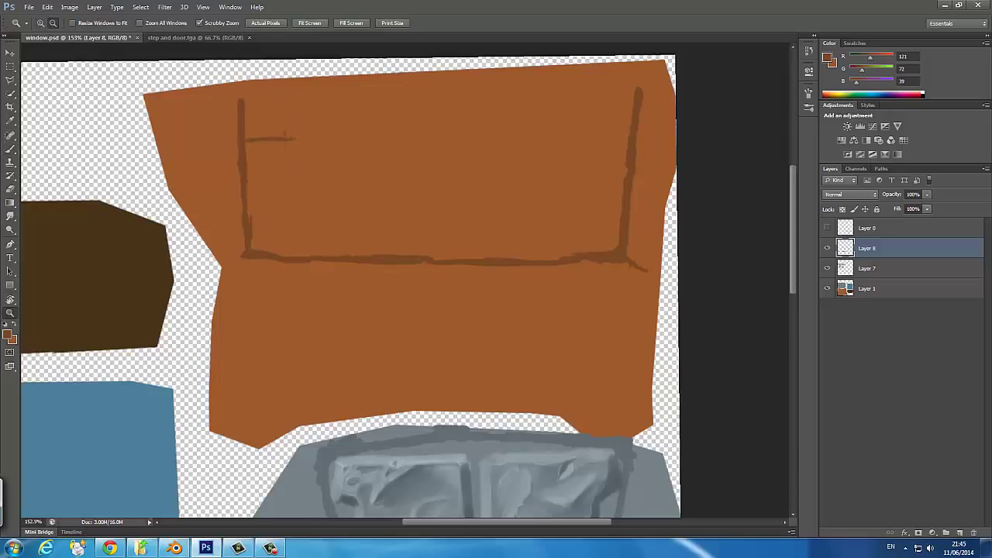
mouse_move(299, 139)
mouse_down()
mouse_move(281, 140)
mouse_move(301, 151)
mouse_up()
key(b)
mouse_move(289, 101)
mouse_down()
mouse_move(300, 151)
mouse_move(342, 126)
mouse_up()
key(ctrl+alt+z)
key(ctrl+alt+z)
key(ctrl+alt+z)
drag(246, 149, 309, 147)
key(ctrl+z)
Outline the top row of stones across the awning toward the right edge.
mouse_move(298, 96)
mouse_down()
mouse_move(304, 145)
mouse_move(359, 122)
mouse_move(357, 148)
mouse_move(411, 151)
mouse_up()
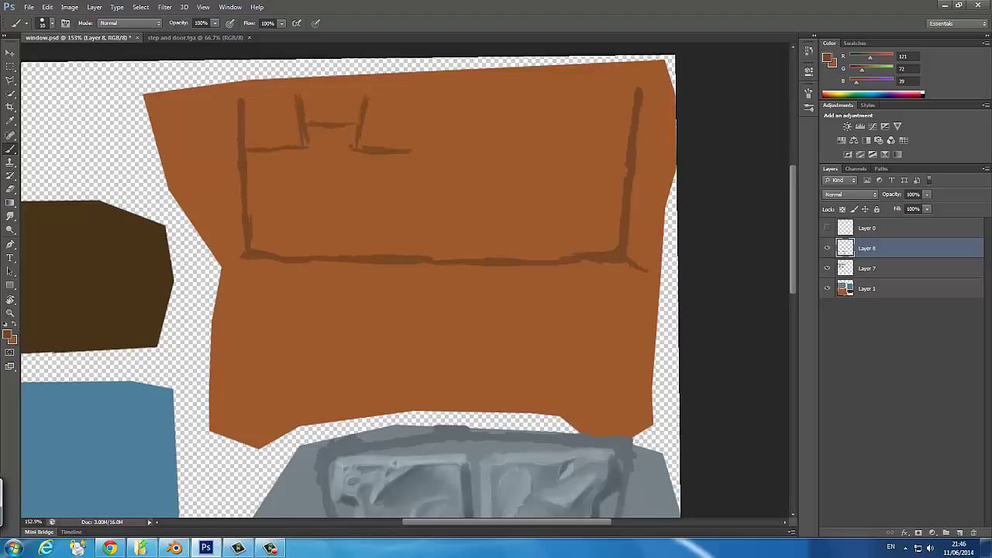
mouse_move(423, 95)
mouse_down()
mouse_move(413, 149)
mouse_move(457, 135)
mouse_up()
mouse_move(442, 93)
mouse_down()
mouse_move(456, 161)
mouse_move(507, 157)
mouse_up()
mouse_move(498, 95)
mouse_down()
mouse_move(507, 154)
mouse_move(540, 170)
mouse_up()
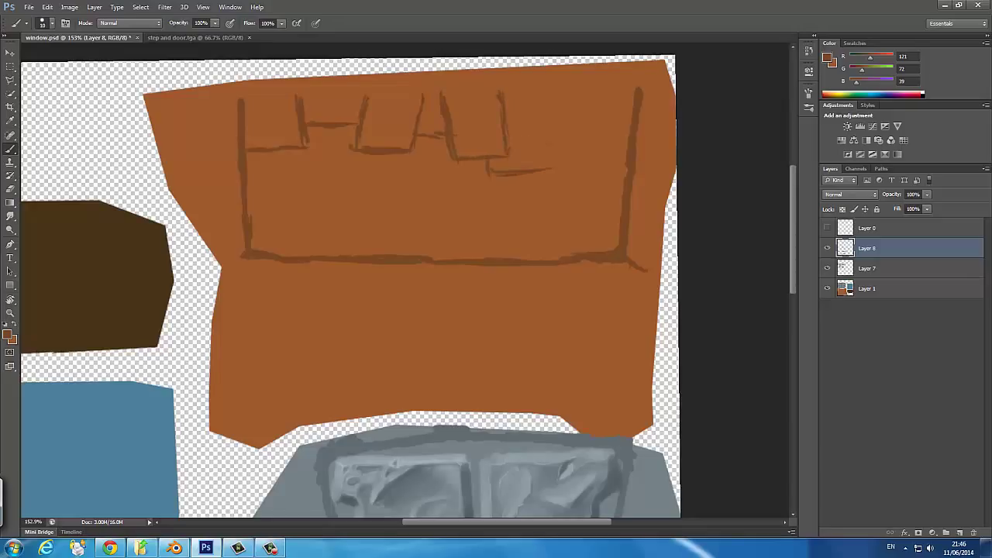
mouse_move(544, 95)
mouse_down()
mouse_move(552, 139)
mouse_move(620, 140)
mouse_up()
drag(555, 141, 557, 166)
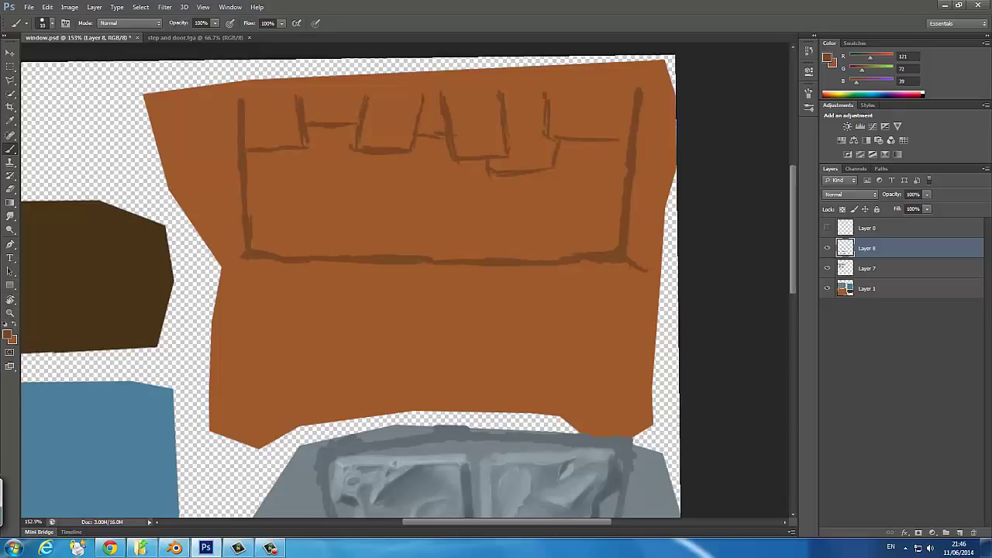
drag(594, 96, 594, 133)
key(ctrl+z)
mouse_move(576, 93)
mouse_down()
mouse_move(582, 124)
mouse_move(621, 155)
mouse_up()
key(e)
key(b)
Outline the second row of stones on the left and middle of the awning.
mouse_move(328, 128)
mouse_down()
mouse_move(329, 175)
mouse_move(377, 170)
mouse_move(389, 201)
mouse_move(453, 188)
mouse_up()
drag(448, 139, 453, 186)
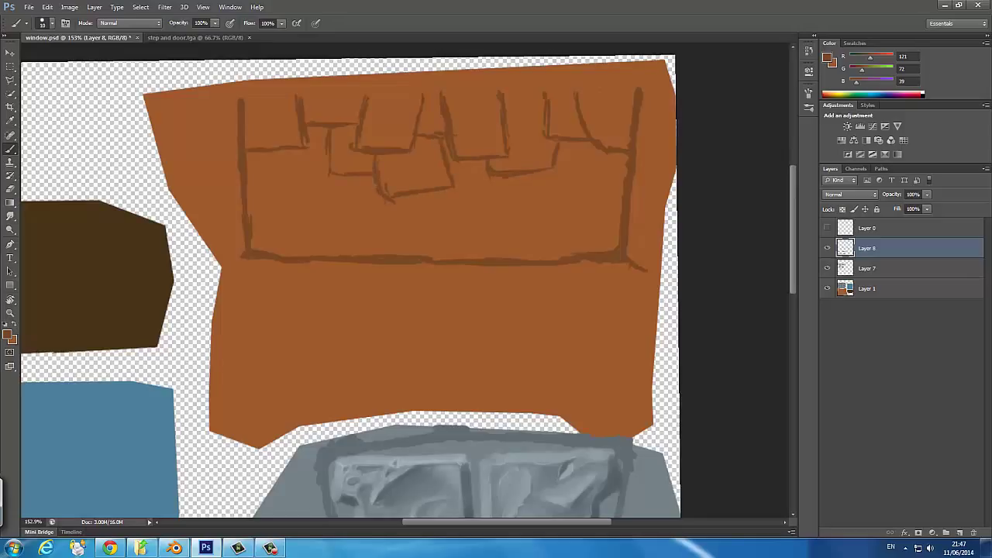
drag(290, 155, 296, 189)
drag(294, 188, 355, 180)
drag(289, 176, 290, 200)
mouse_move(291, 200)
mouse_down()
mouse_move(248, 199)
mouse_move(301, 220)
mouse_up()
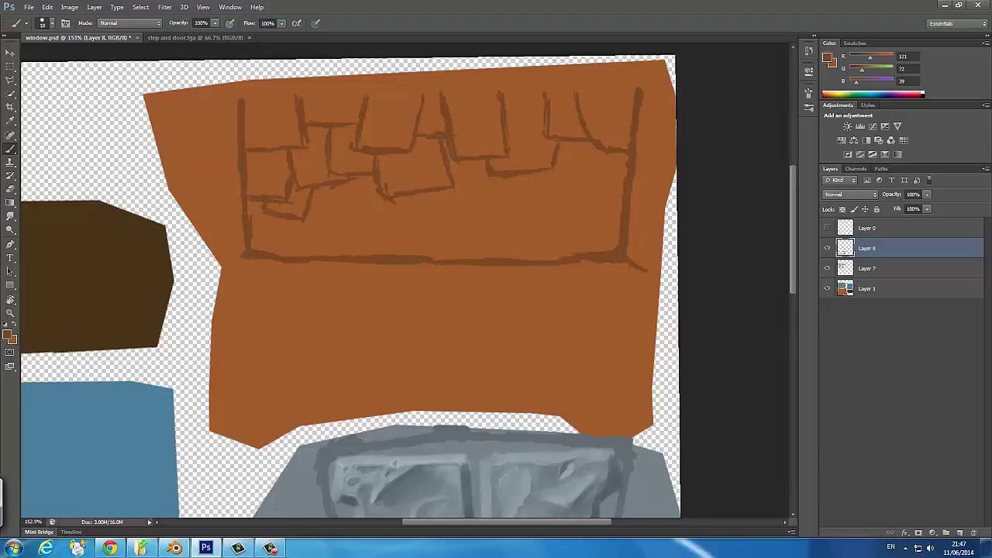
mouse_move(329, 186)
mouse_down()
mouse_move(331, 216)
mouse_move(393, 202)
mouse_up()
Add stone outlines on the right side of the awning near its edge.
drag(504, 177, 490, 206)
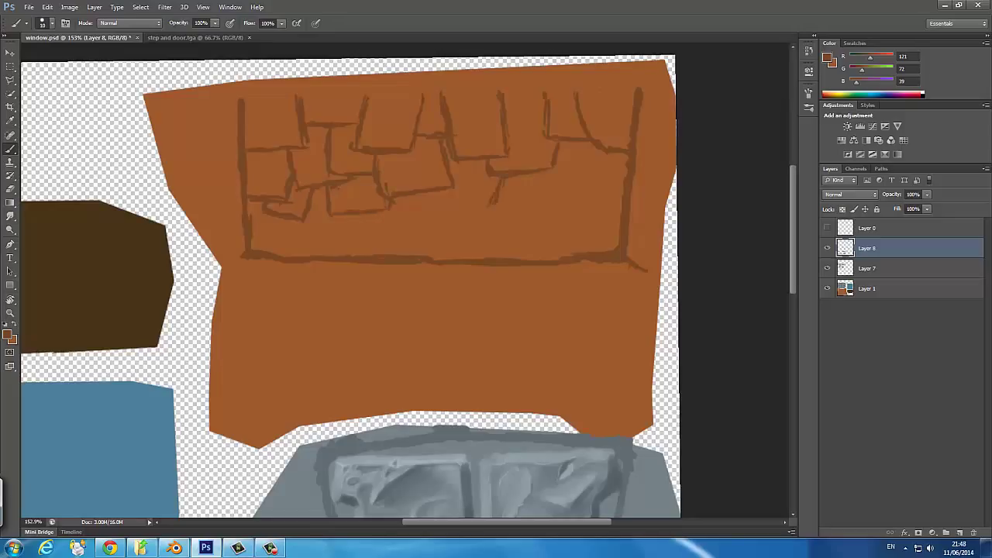
drag(433, 193, 434, 213)
drag(434, 214, 477, 217)
drag(532, 174, 539, 197)
mouse_move(541, 179)
mouse_down()
mouse_move(554, 221)
mouse_move(600, 209)
mouse_up()
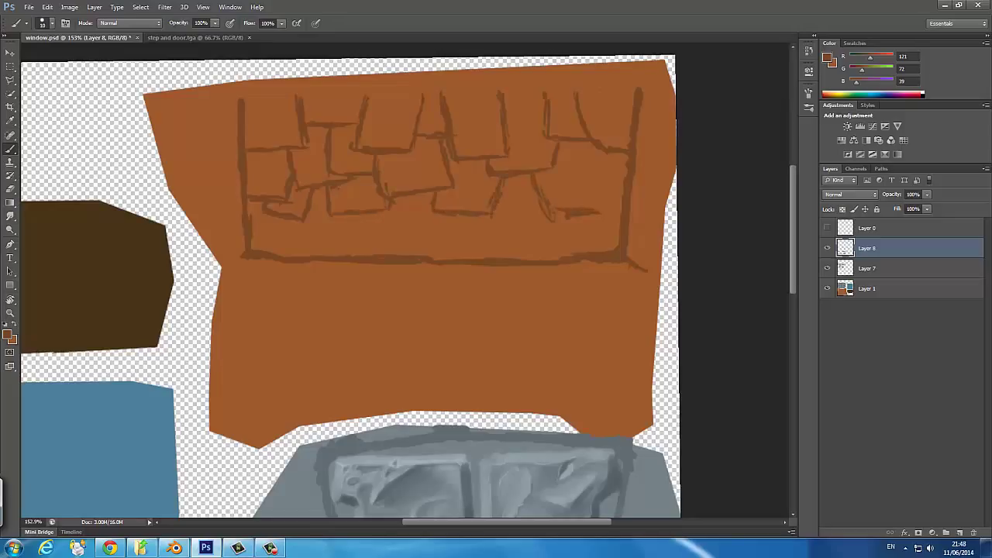
drag(563, 160, 603, 214)
drag(600, 209, 622, 203)
drag(557, 155, 566, 178)
drag(627, 154, 620, 203)
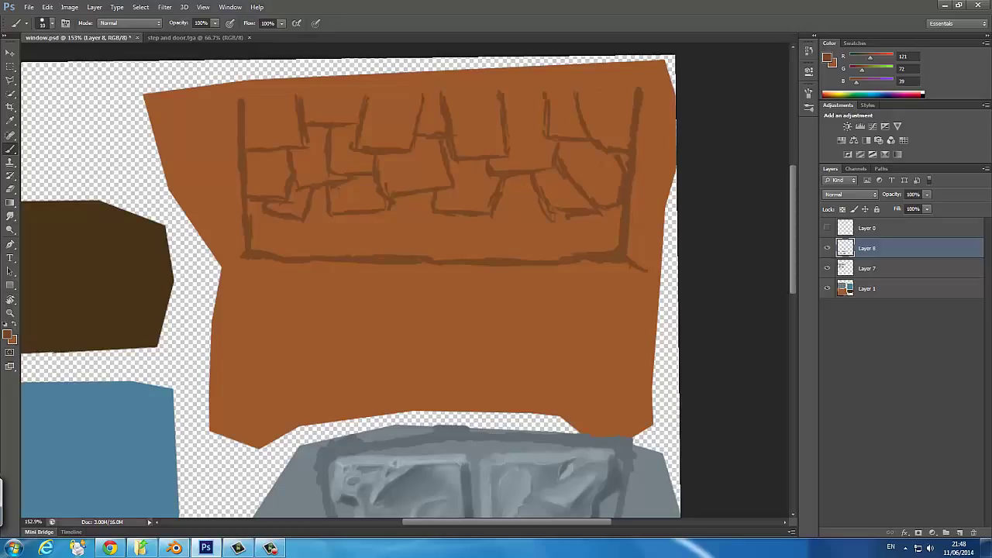
drag(579, 144, 621, 171)
Erase overlapping stone lines near the right and add a few short stone edges.
key(e)
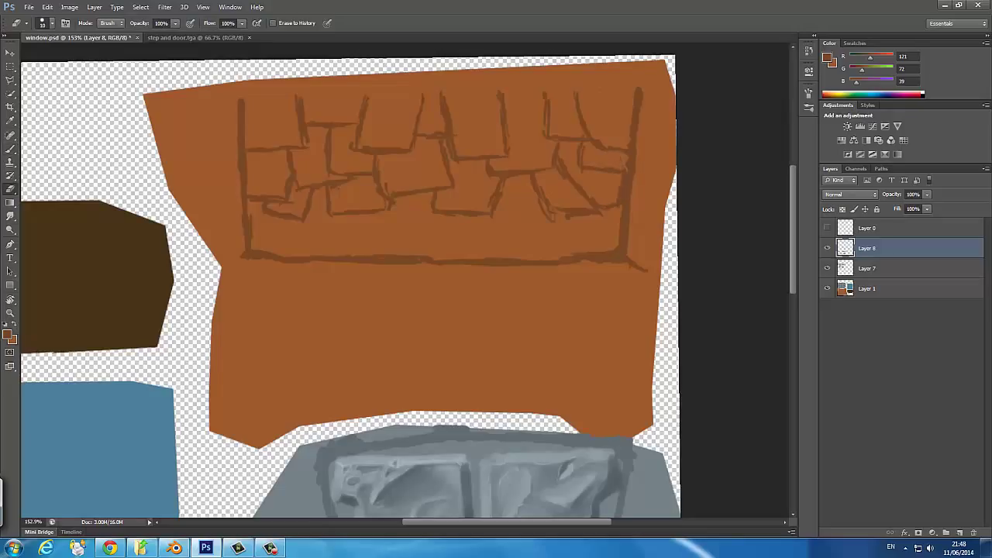
mouse_move(602, 214)
mouse_down()
mouse_move(557, 156)
mouse_move(594, 202)
mouse_move(622, 208)
mouse_up()
key(b)
mouse_move(546, 167)
mouse_down()
mouse_move(546, 194)
mouse_move(588, 191)
mouse_up()
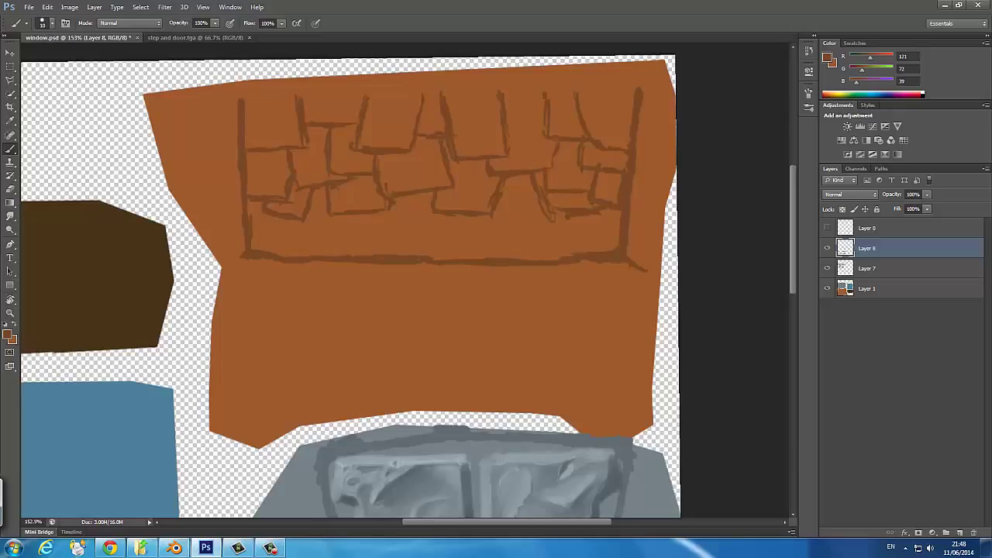
key(e)
drag(553, 222, 544, 206)
mouse_move(547, 188)
mouse_down()
mouse_move(540, 209)
mouse_move(561, 208)
mouse_up()
key(b)
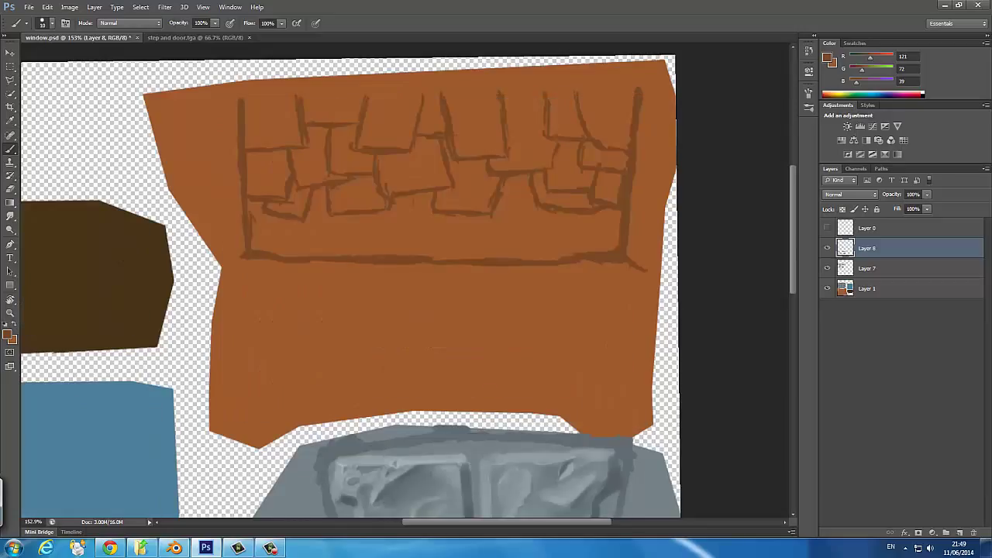
Outline the lower row of stones from the middle to the right.
mouse_move(250, 198)
mouse_down()
mouse_move(268, 242)
mouse_move(286, 250)
mouse_move(356, 234)
mouse_move(363, 214)
mouse_up()
key(ctrl+z)
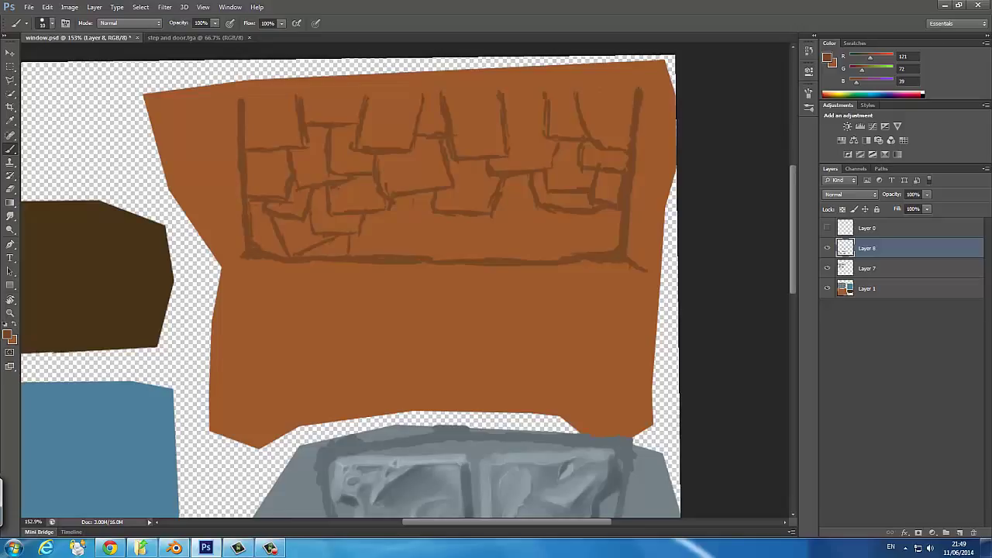
mouse_move(416, 195)
mouse_down()
mouse_move(423, 225)
mouse_move(462, 215)
mouse_move(489, 258)
mouse_up()
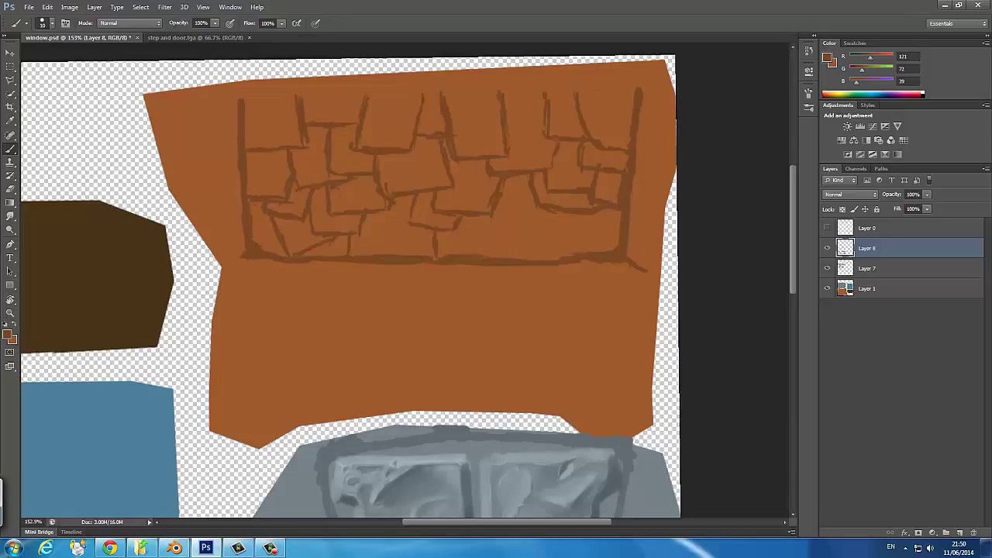
drag(484, 215, 488, 255)
drag(379, 211, 428, 234)
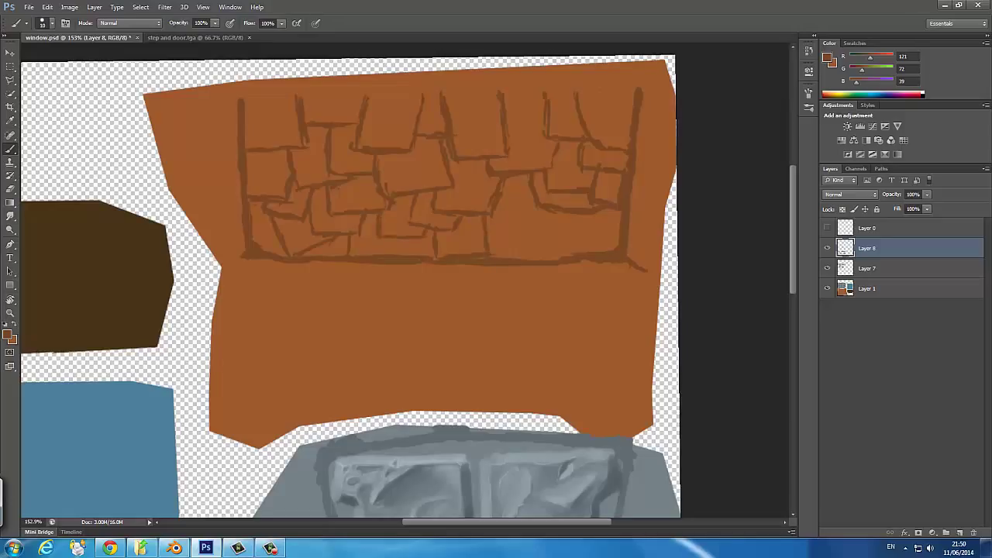
mouse_move(512, 177)
mouse_down()
mouse_move(559, 232)
mouse_move(556, 259)
mouse_up()
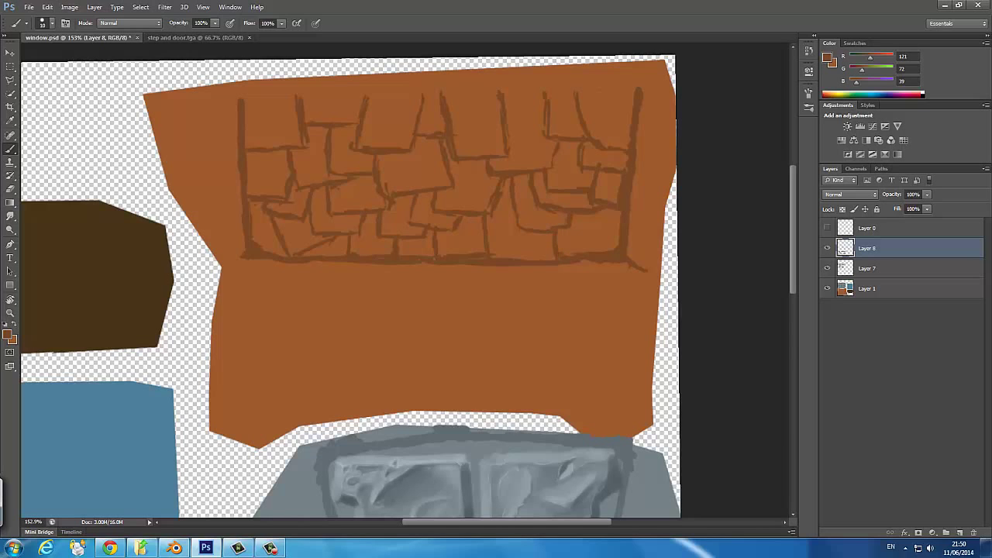
Add a new empty Layer 9 for shading the stones.
scroll(349, 287, down, 3)
scroll(349, 287, up, 3)
click(960, 533)
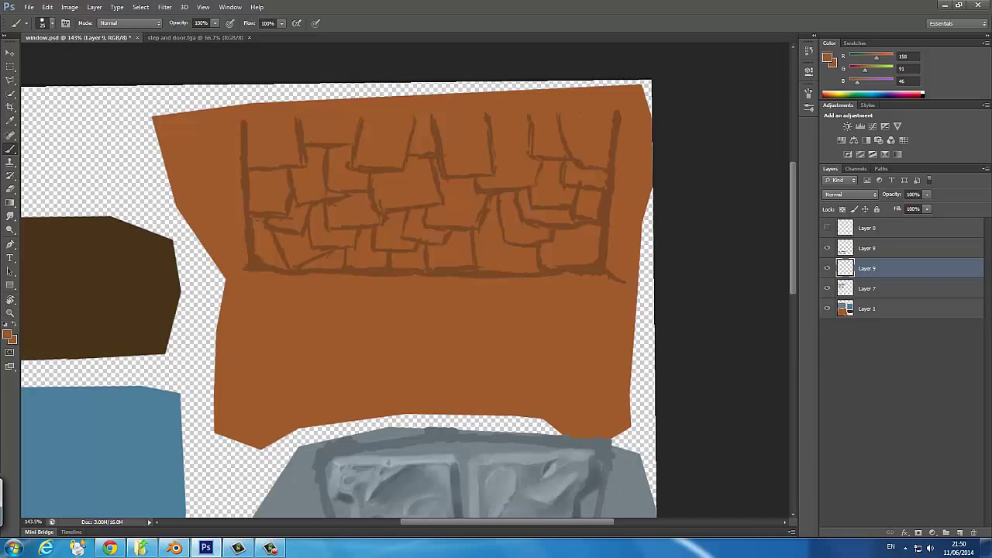
Shade the middle and lower stone rows with a darker brown on Layer 9.
key(F5)
key(F5)
click(10, 335)
key(Return)
mouse_move(358, 186)
mouse_down()
mouse_move(391, 183)
mouse_move(434, 209)
mouse_move(301, 248)
mouse_move(314, 221)
mouse_up()
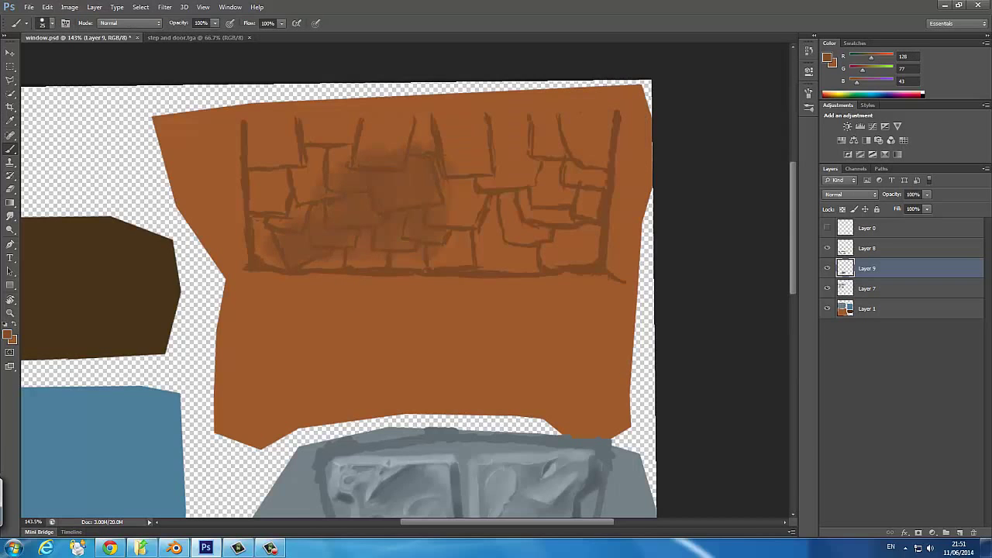
mouse_move(318, 263)
mouse_down()
mouse_move(512, 244)
mouse_move(543, 213)
mouse_move(264, 245)
mouse_move(595, 236)
mouse_up()
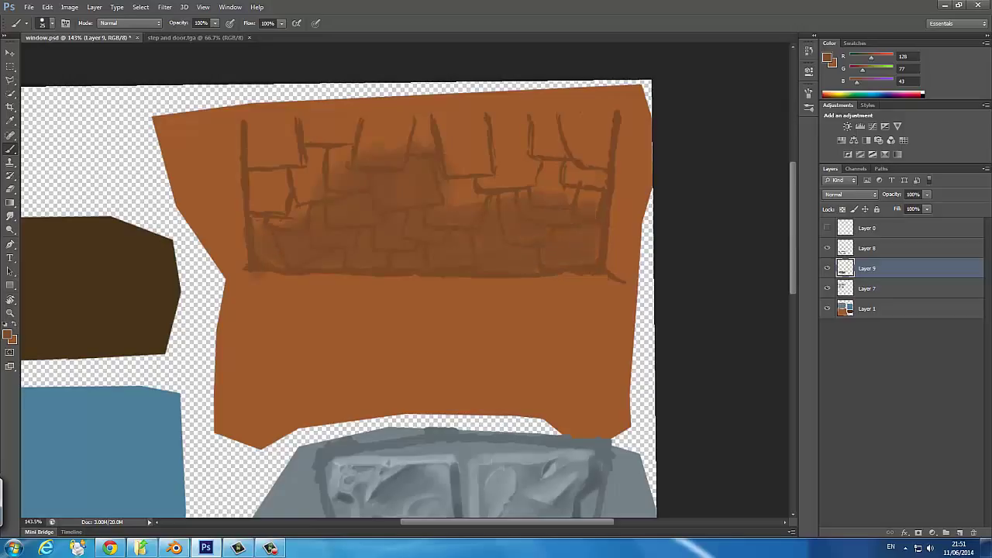
Highlight the middle and lower stones with a lighter orange.
key(r)
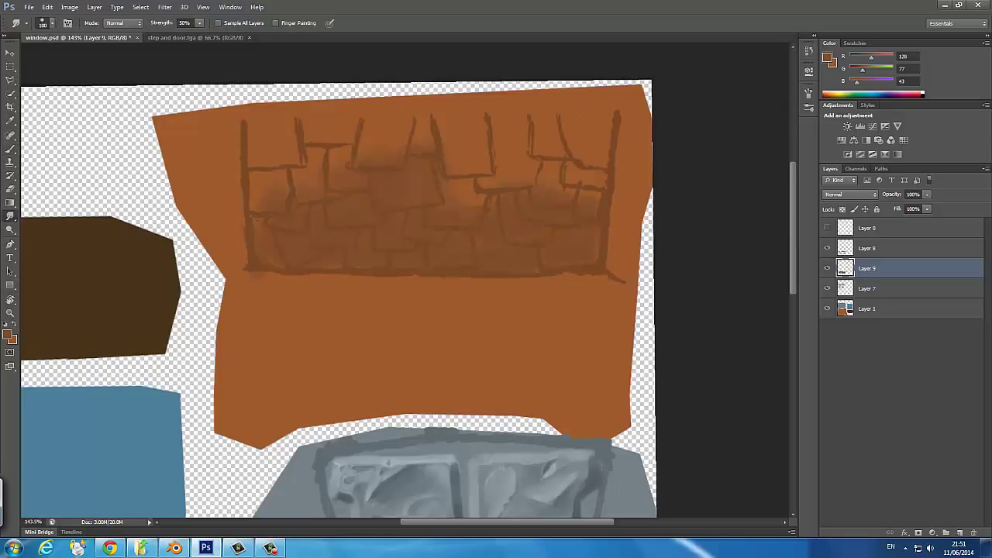
key(b)
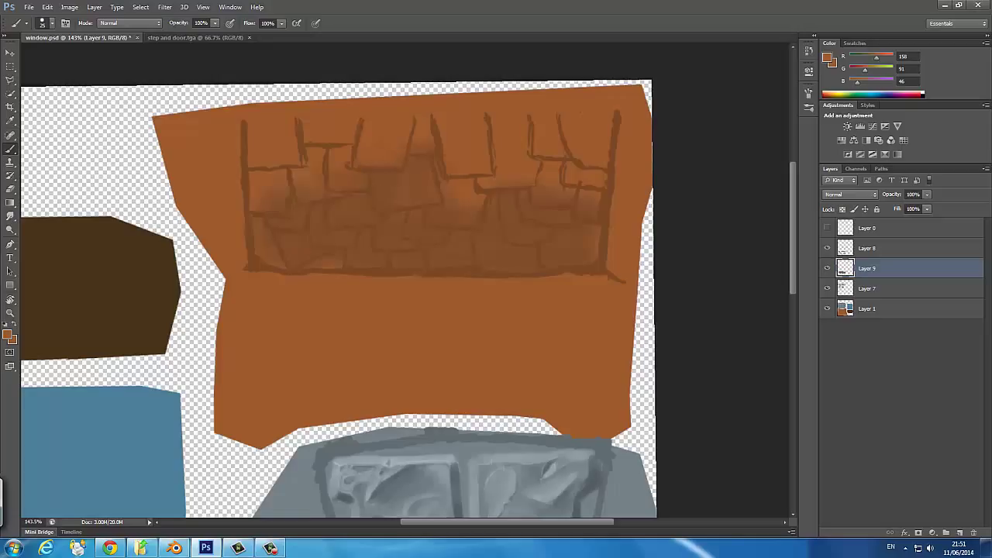
drag(332, 214, 366, 216)
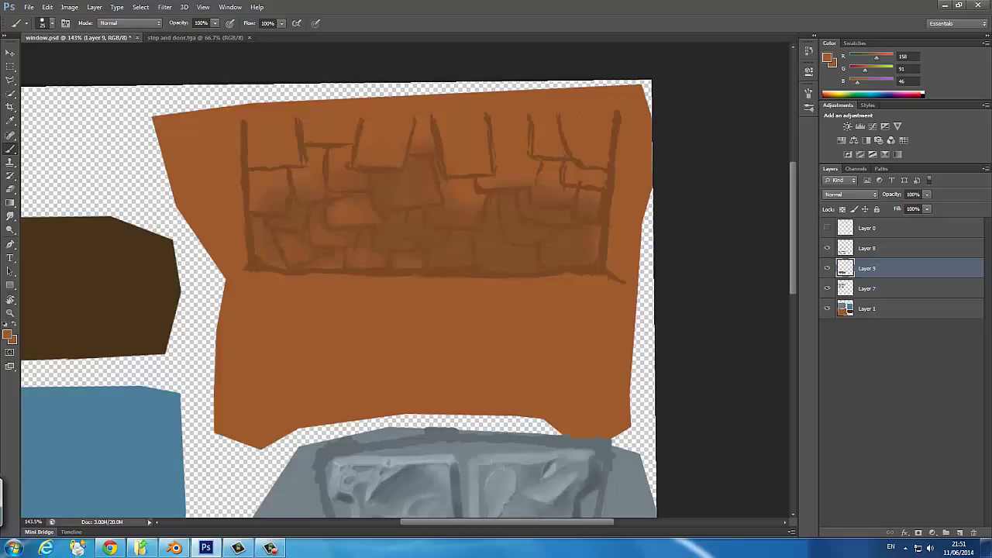
drag(437, 260, 466, 259)
drag(411, 232, 457, 222)
mouse_move(507, 217)
mouse_down()
mouse_move(527, 242)
mouse_move(523, 262)
mouse_move(582, 256)
mouse_up()
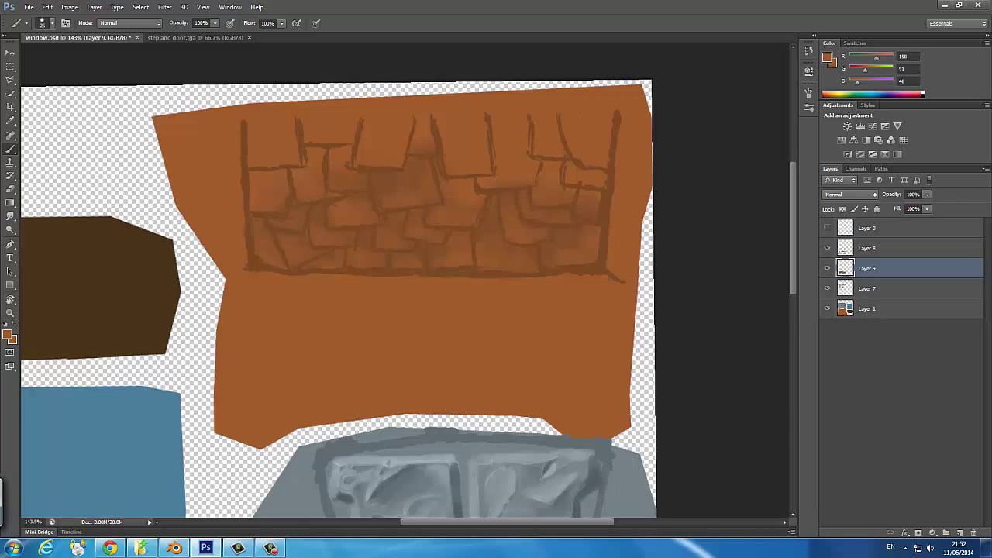
Save a copy of the texture as window.tga in Targa format.
click(28, 7)
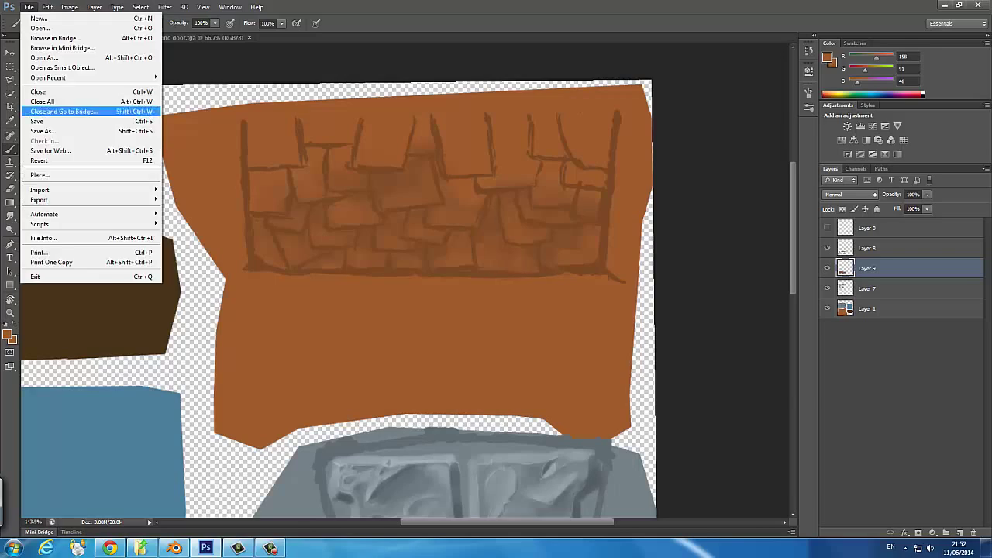
click(46, 121)
click(504, 271)
click(497, 419)
click(616, 258)
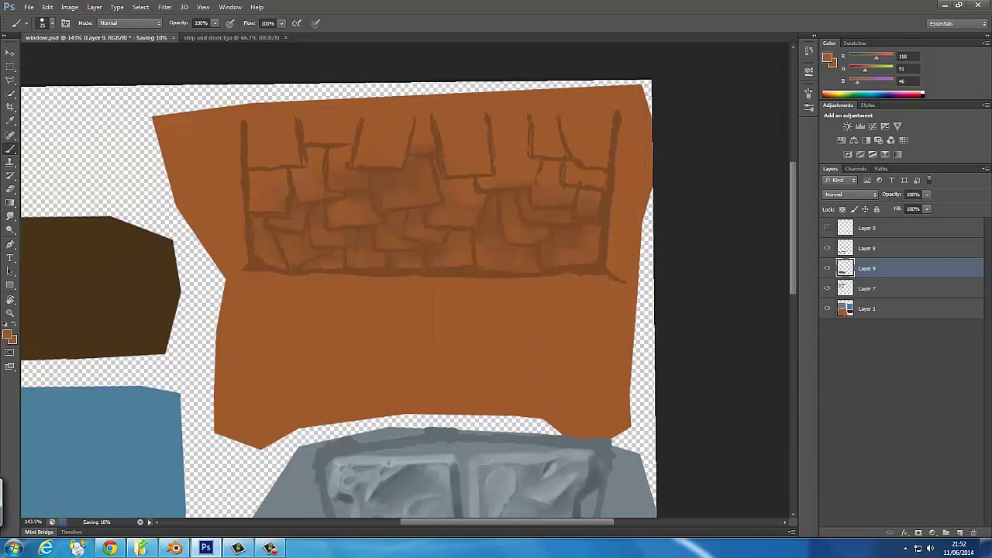
key(alt+Tab)
Reload the updated window texture on the Blender house, then return to Photoshop.
click(969, 282)
double_click(177, 168)
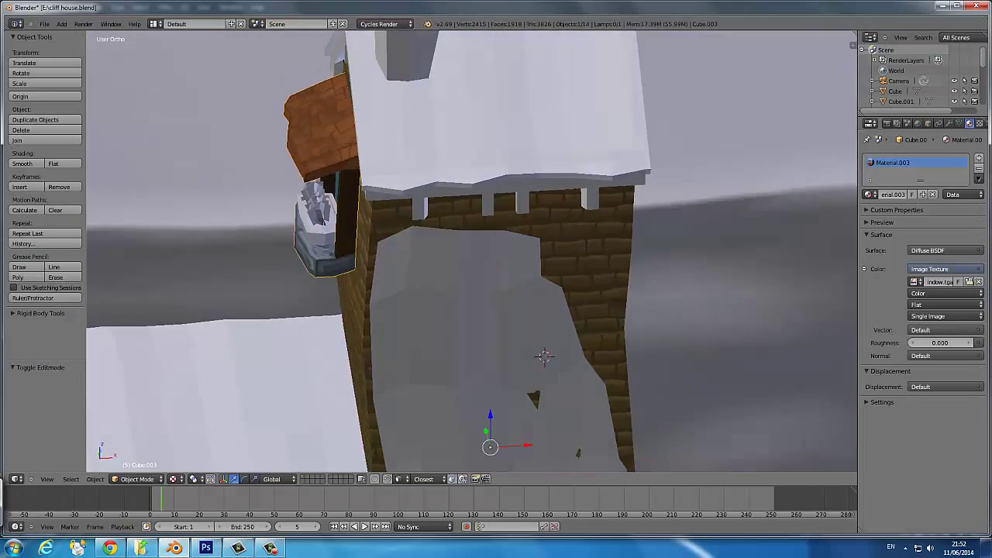
scroll(473, 310, up, 3)
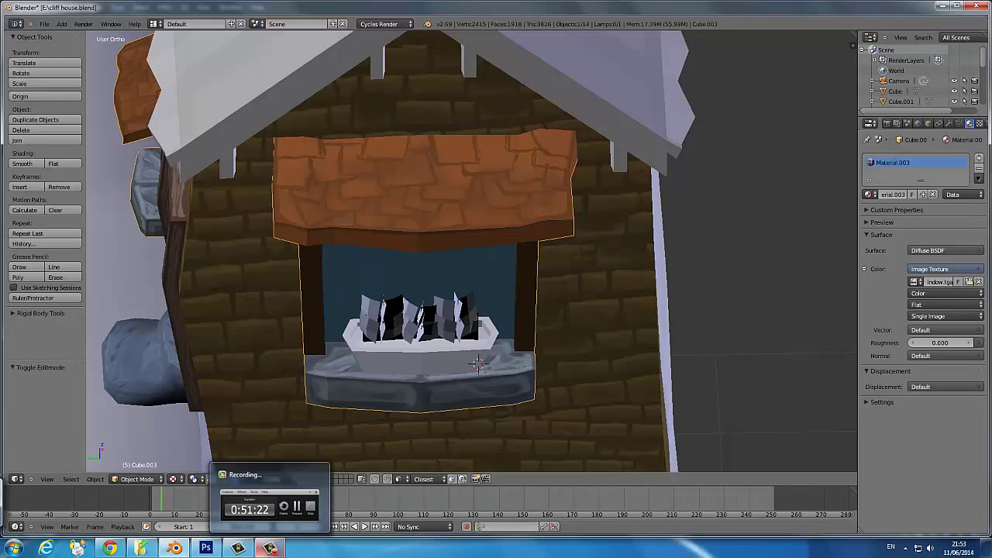
click(205, 548)
click(9, 335)
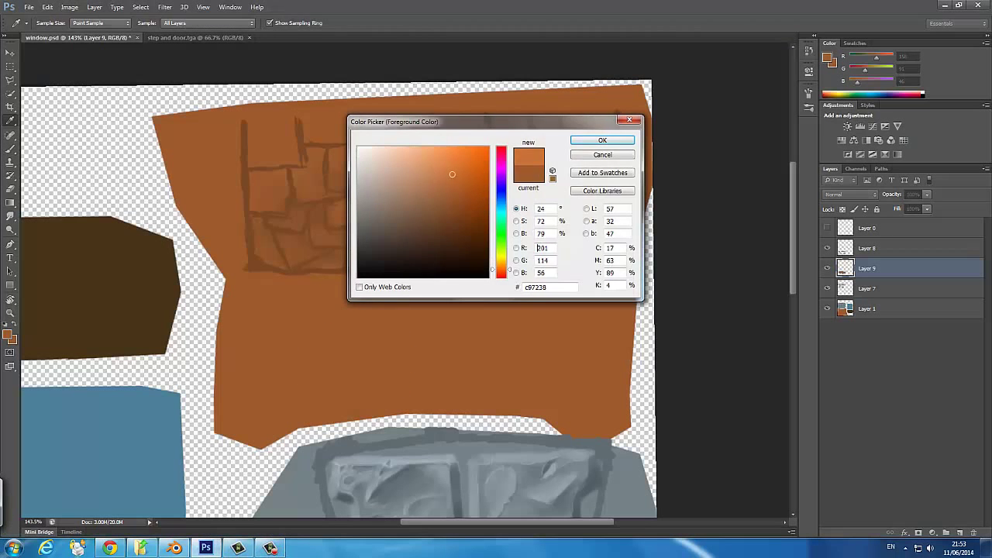
Paint lighter orange highlights on the middle and right-hand awning bricks.
key(Return)
key(b)
drag(386, 245, 474, 214)
drag(387, 207, 419, 198)
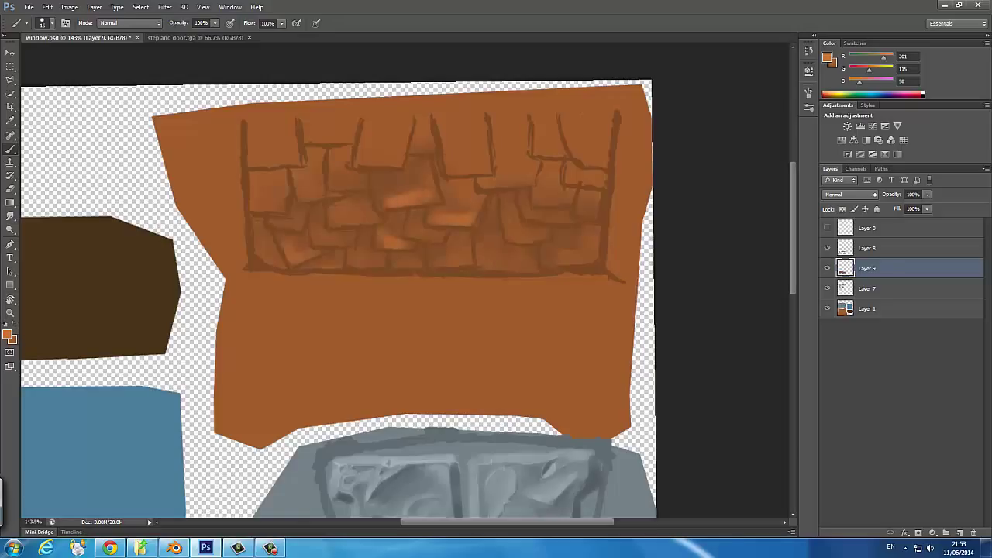
drag(510, 232, 529, 237)
drag(481, 265, 533, 255)
mouse_move(312, 197)
mouse_down()
mouse_move(322, 191)
mouse_move(258, 207)
mouse_up()
drag(537, 196, 569, 200)
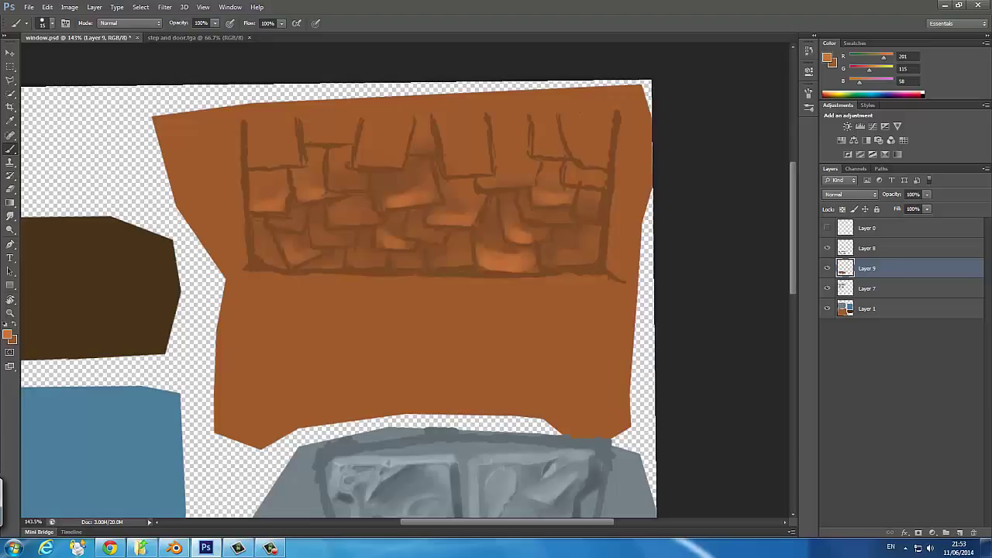
drag(544, 262, 559, 254)
mouse_move(580, 246)
mouse_down()
mouse_move(594, 229)
mouse_move(597, 238)
mouse_up()
drag(355, 265, 377, 259)
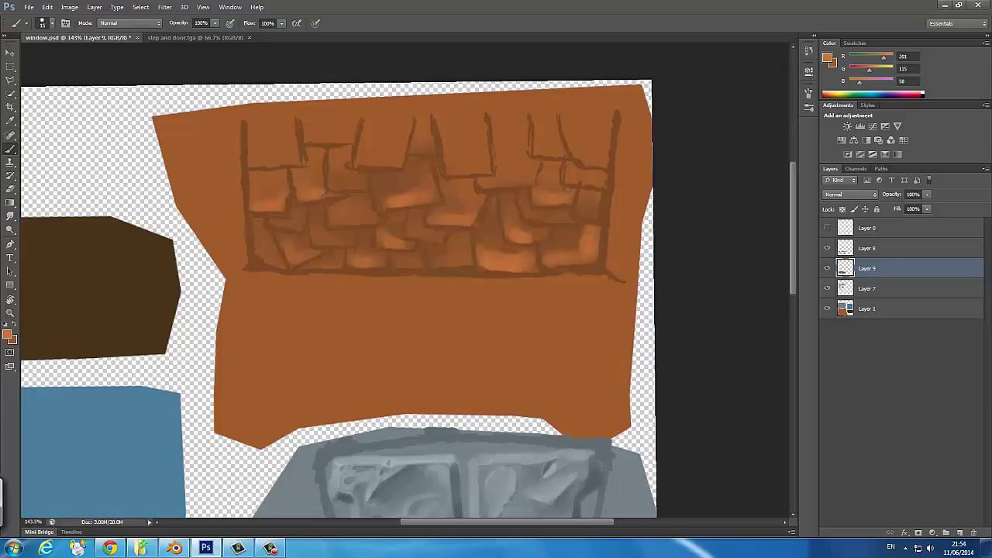
Highlight the upper row of bricks from left to right.
mouse_move(363, 165)
mouse_down()
mouse_move(487, 153)
mouse_move(519, 180)
mouse_move(550, 127)
mouse_up()
drag(572, 161, 592, 133)
drag(276, 164, 298, 149)
mouse_move(251, 162)
mouse_down()
mouse_move(264, 137)
mouse_move(353, 133)
mouse_up()
drag(332, 183, 336, 151)
drag(284, 184, 298, 172)
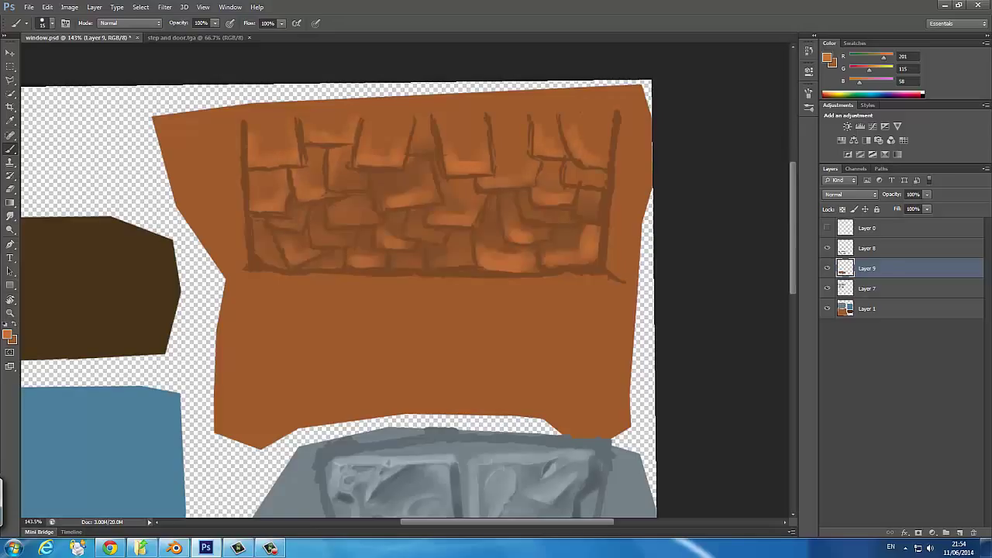
Brush lighter highlights onto the lower-row and lower-left bricks.
mouse_move(314, 243)
mouse_down()
mouse_move(335, 234)
mouse_move(340, 214)
mouse_up()
drag(361, 222, 377, 218)
drag(445, 265, 468, 247)
drag(394, 267, 423, 261)
drag(417, 260, 422, 249)
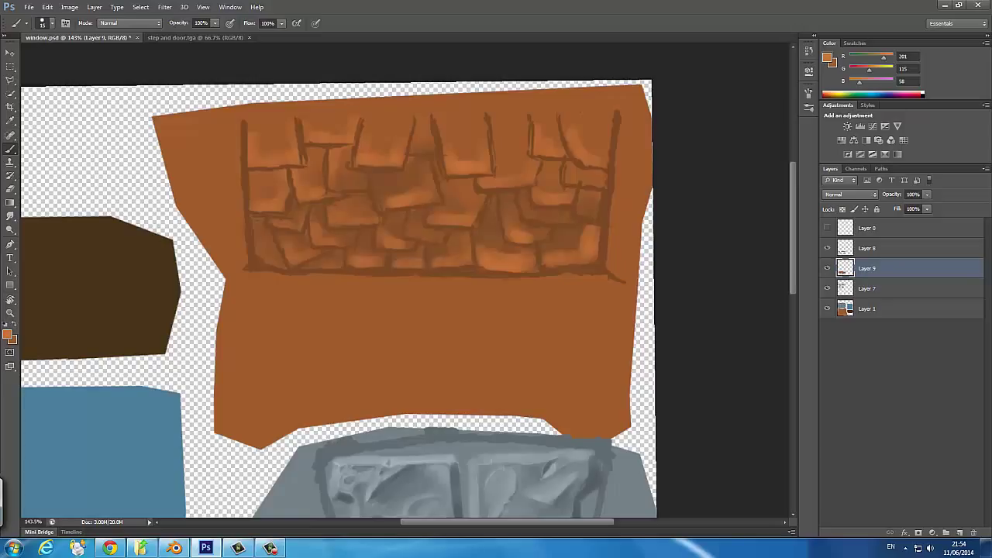
drag(312, 267, 342, 255)
drag(257, 263, 268, 232)
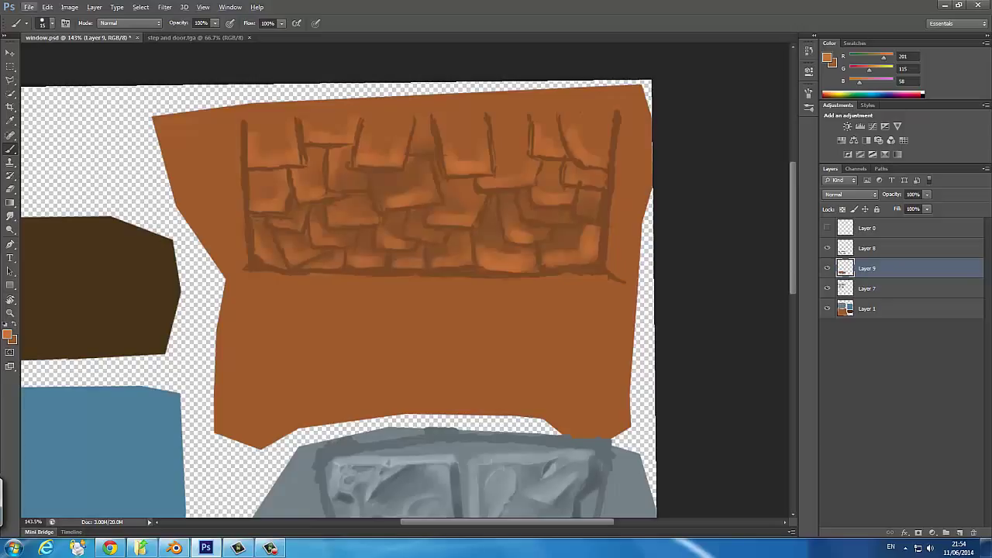
Sample progressively darker brown tones from the awning bricks for shading.
alt+click(400, 198)
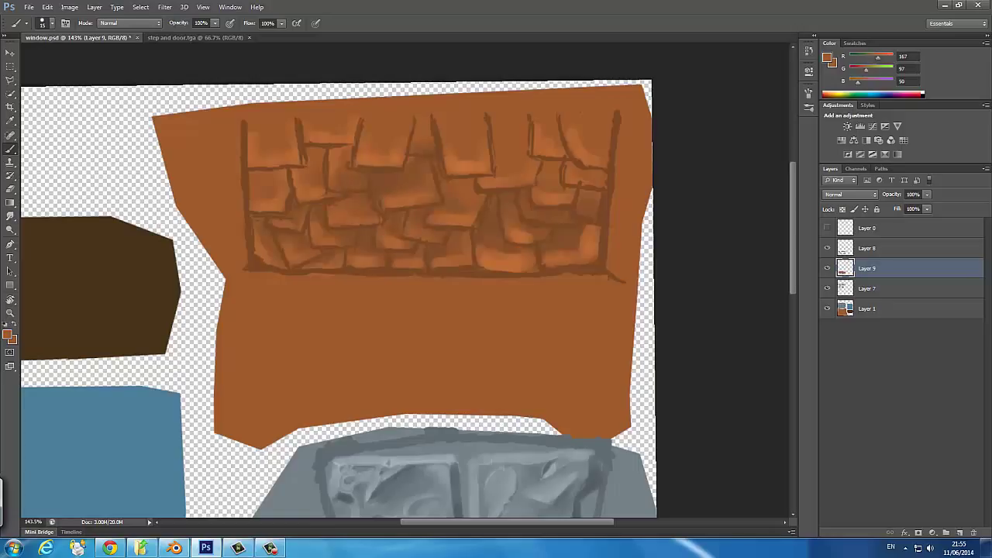
alt+click(411, 194)
alt+click(393, 184)
alt+click(379, 194)
alt+click(471, 142)
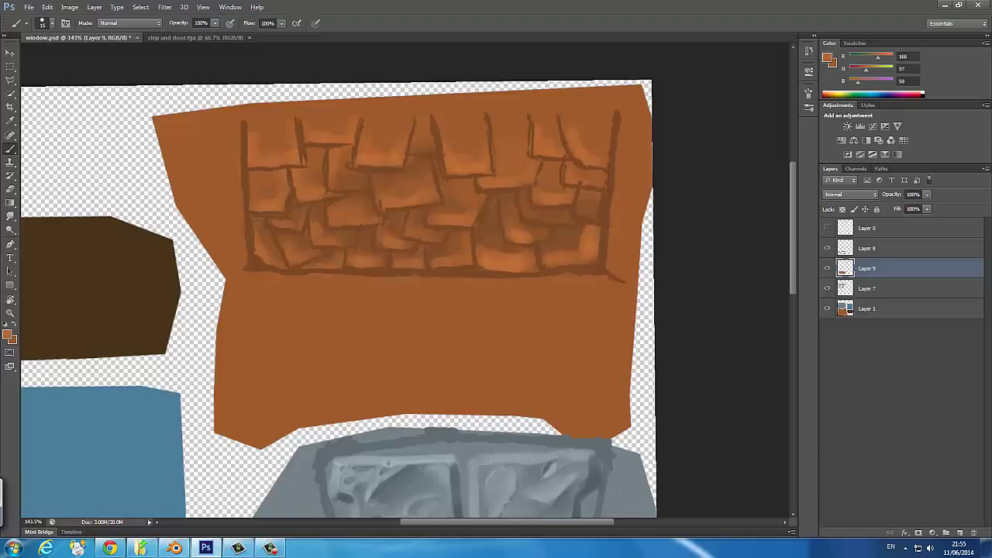
alt+click(515, 164)
alt+click(558, 152)
alt+click(558, 152)
alt+click(284, 188)
On a new layer, brush bright orange highlights on the left, bottom and right awning stones.
key(ctrl+shift+alt+n)
key(Return)
key(bracketleft)
mouse_move(250, 133)
mouse_down()
mouse_move(249, 152)
mouse_move(299, 162)
mouse_move(295, 149)
mouse_up()
mouse_move(285, 190)
mouse_down()
mouse_move(284, 209)
mouse_move(253, 206)
mouse_move(260, 259)
mouse_up()
drag(262, 264, 333, 267)
mouse_move(324, 254)
mouse_down()
mouse_move(341, 267)
mouse_move(470, 264)
mouse_up()
mouse_move(481, 240)
mouse_down()
mouse_move(481, 269)
mouse_move(585, 265)
mouse_up()
mouse_move(588, 262)
mouse_down()
mouse_move(597, 254)
mouse_move(590, 262)
mouse_up()
drag(533, 203, 582, 192)
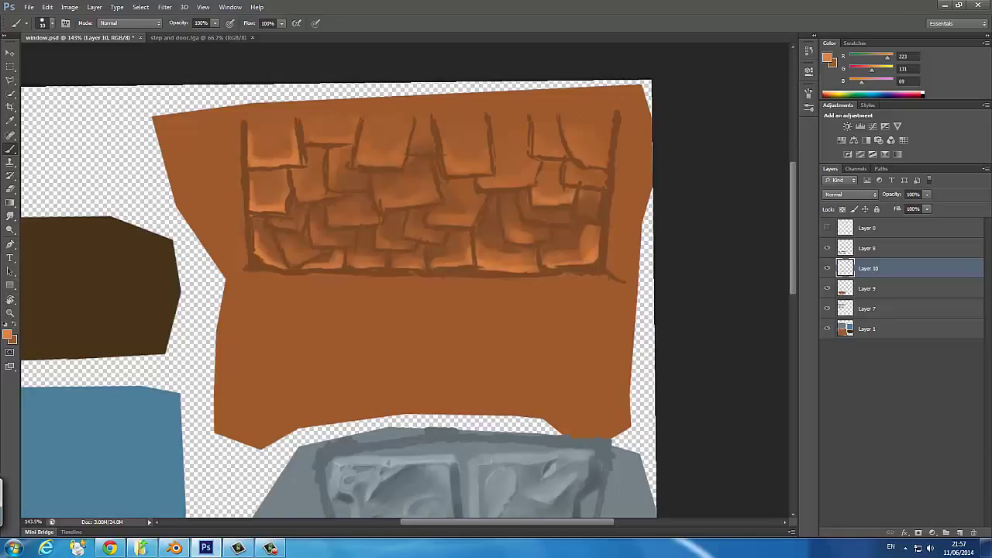
mouse_move(563, 114)
mouse_down()
mouse_move(597, 164)
mouse_move(608, 164)
mouse_up()
drag(619, 124, 620, 142)
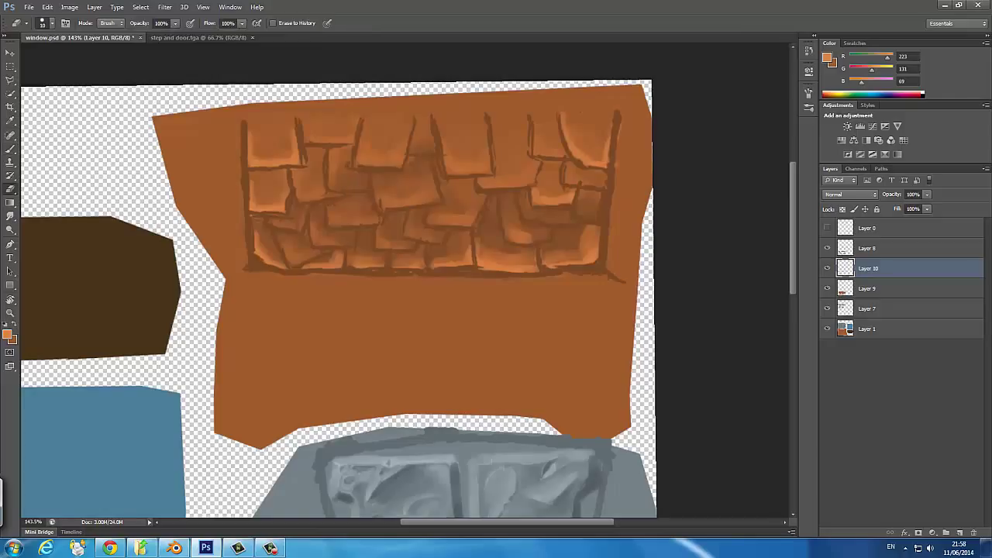
Highlight the central, upper-left and middle stones, then check the whole texture.
drag(442, 138, 488, 152)
drag(363, 127, 400, 162)
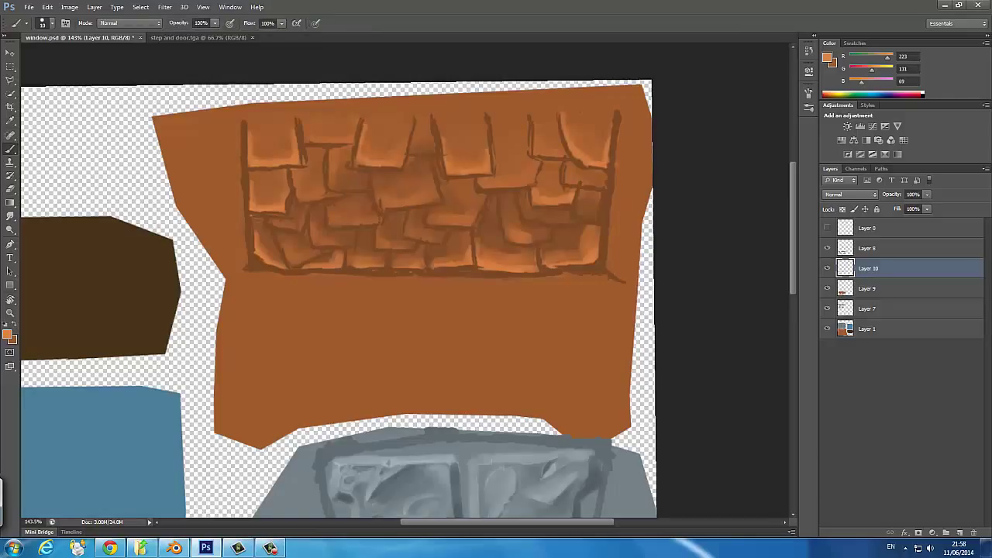
drag(411, 127, 431, 151)
drag(308, 138, 352, 140)
drag(303, 120, 312, 143)
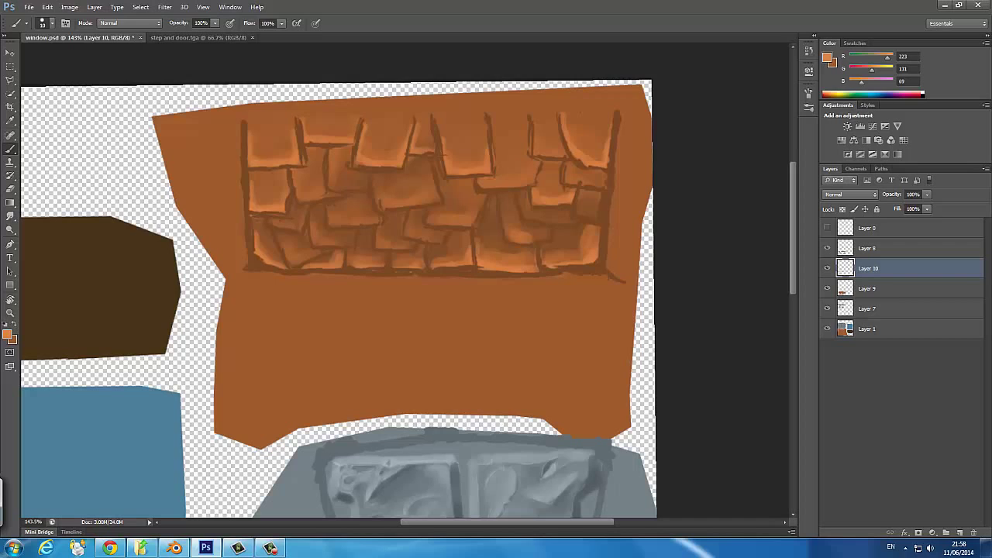
mouse_move(282, 241)
mouse_down()
mouse_move(314, 264)
mouse_move(325, 244)
mouse_up()
mouse_move(387, 203)
mouse_down()
mouse_move(438, 205)
mouse_move(512, 300)
mouse_up()
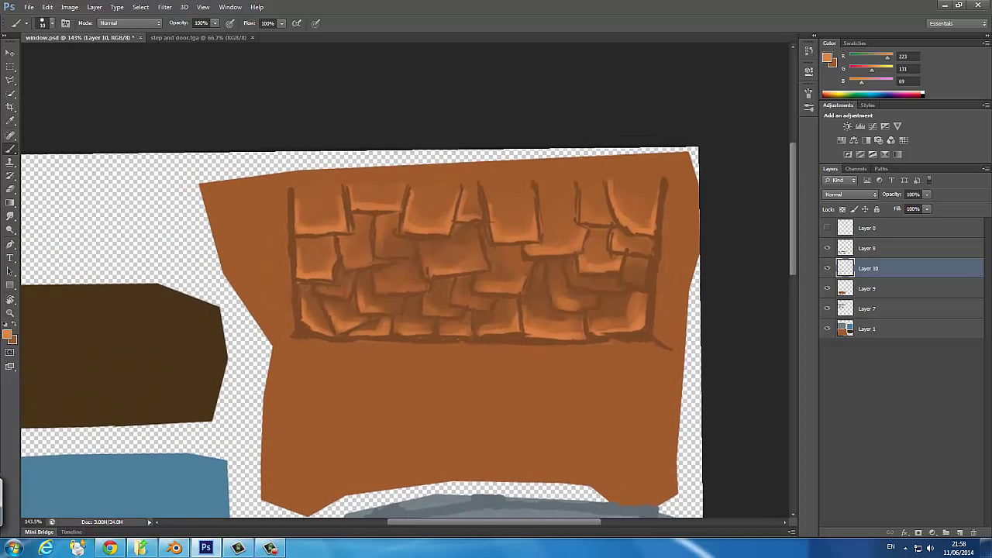
mouse_move(585, 191)
mouse_down()
mouse_move(586, 216)
mouse_move(611, 220)
mouse_up()
key(h)
drag(350, 258, 459, 214)
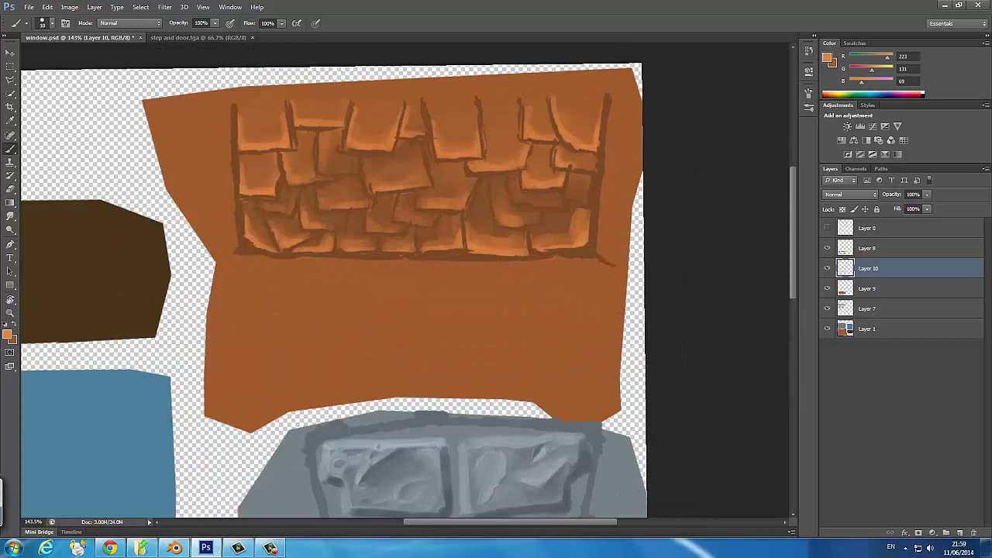
On another new layer, brush a soft sampled-orange glaze over the brick rows and edges.
key(ctrl+shift+alt+n)
alt+click(362, 137)
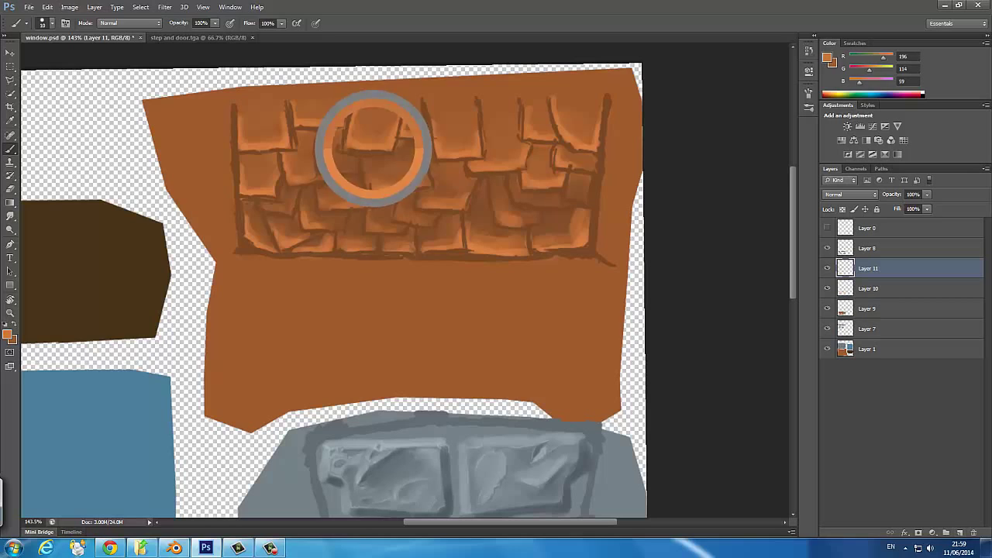
drag(225, 101, 465, 140)
drag(310, 202, 465, 186)
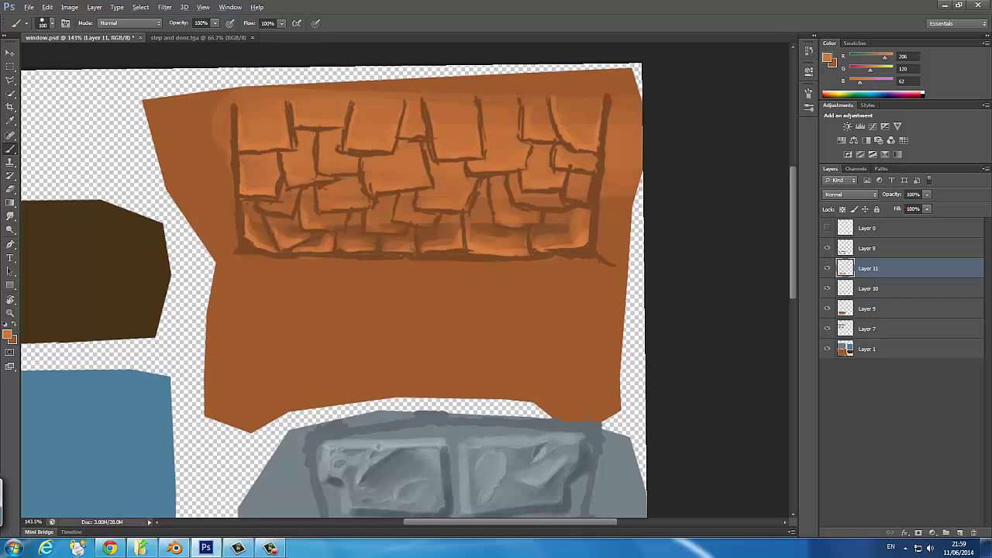
alt+click(455, 156)
drag(249, 78, 635, 85)
drag(225, 116, 201, 194)
Erase excess glaze, lower Layer 11 to 35% opacity, and move it below Layer 10.
key(e)
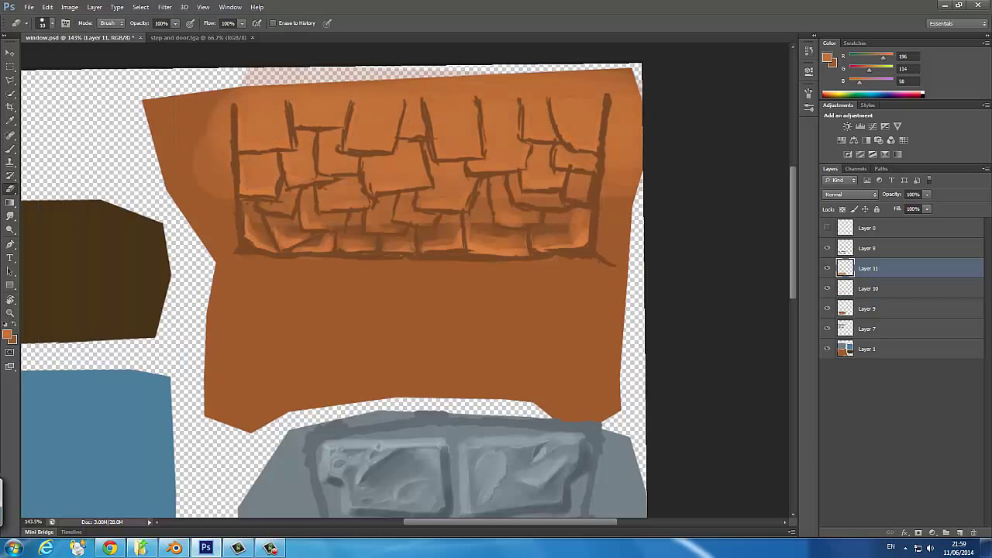
drag(364, 147, 466, 186)
key(b)
drag(155, 124, 147, 179)
drag(928, 194, 893, 206)
key(ctrl+bracketleft)
key(ctrl+minus)
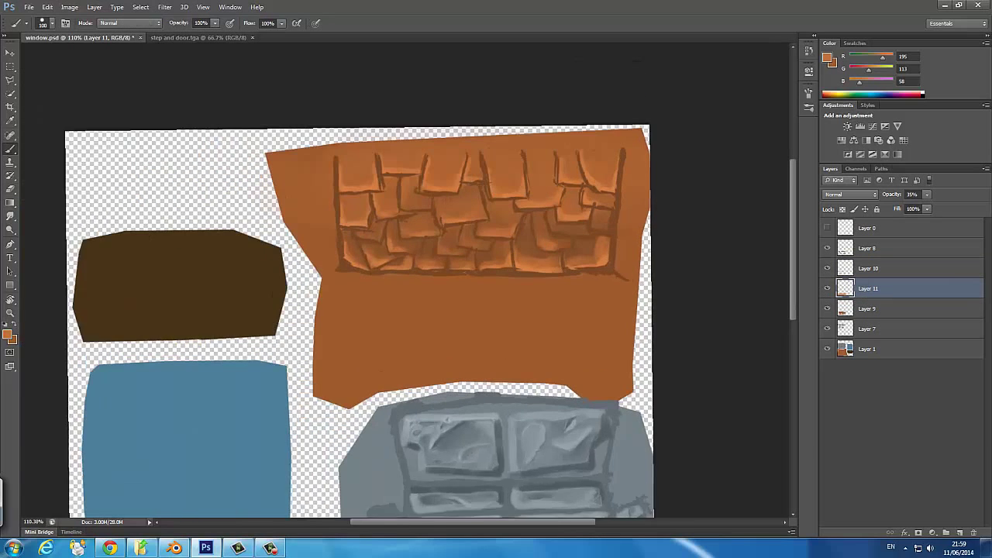
key(ctrl+plus)
Save the texture as Targa, replacing the existing file.
key(alt+f)
key(shift+ctrl+s)
click(515, 271)
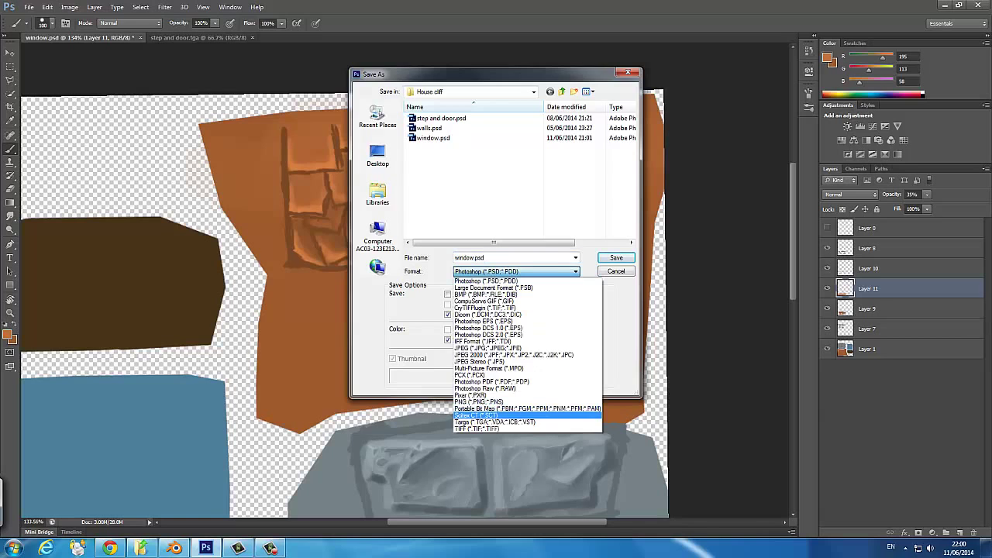
click(527, 406)
key(Return)
key(Return)
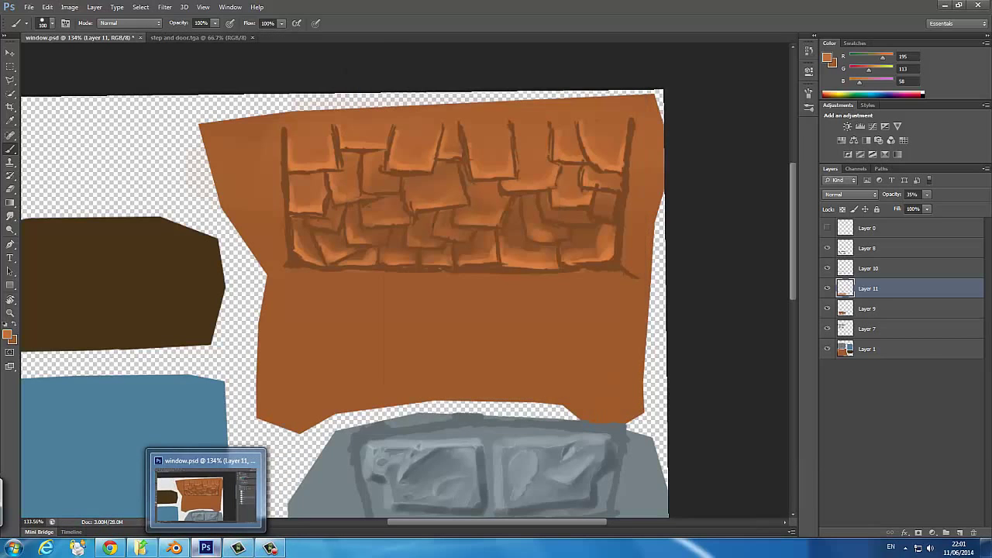
Check the textured window on the Blender house, then return to Photoshop.
click(238, 548)
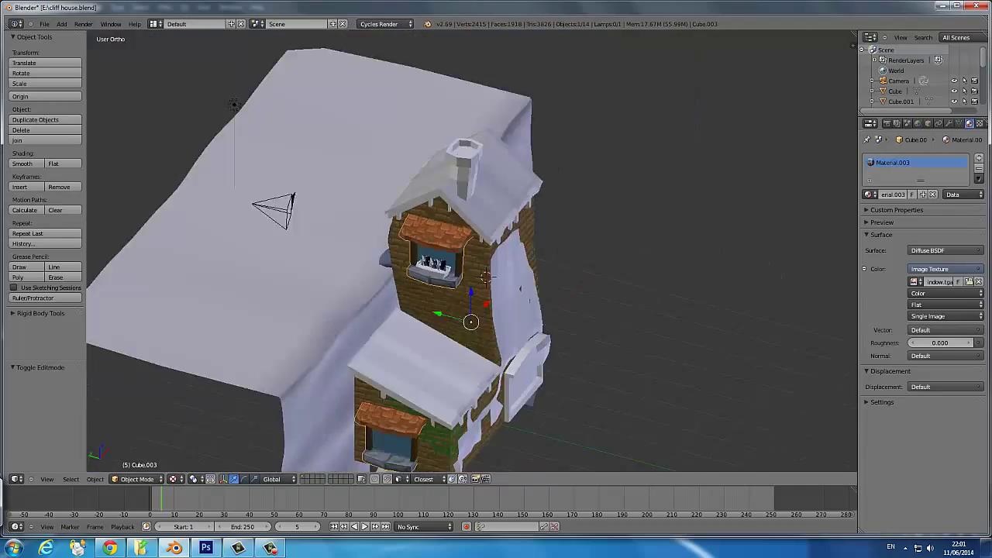
key(KP_Decimal)
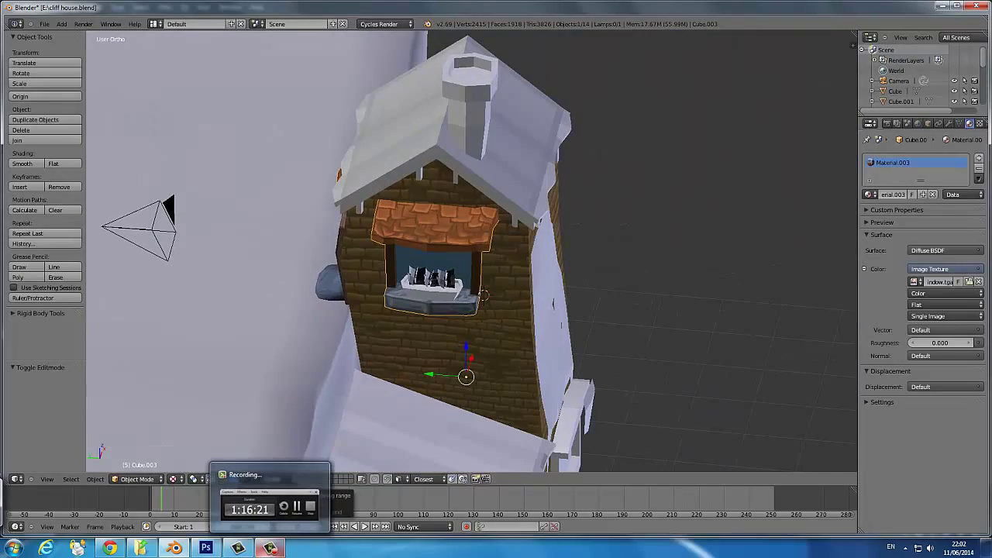
click(205, 548)
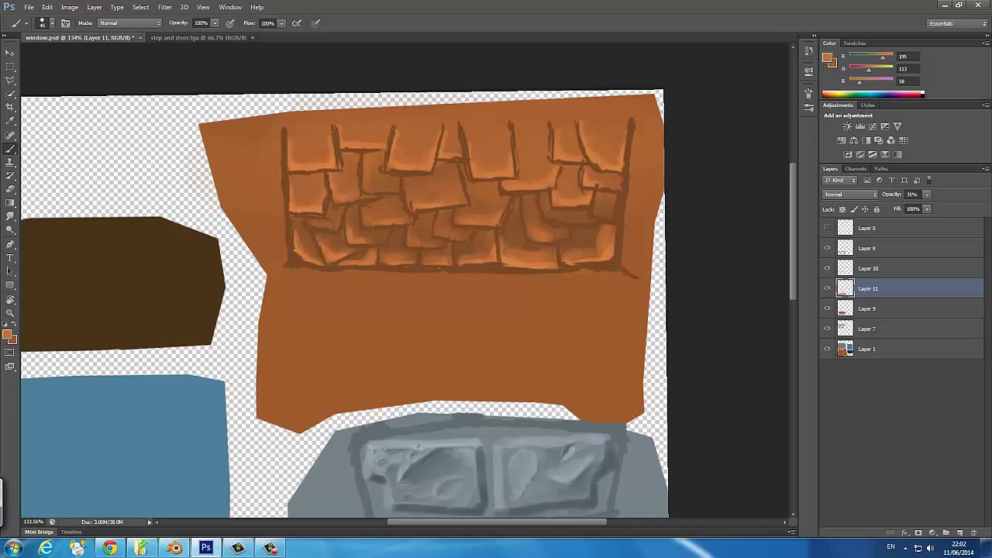
Add Layer 12 with a sampled dark brown and move it below Layer 10.
click(946, 533)
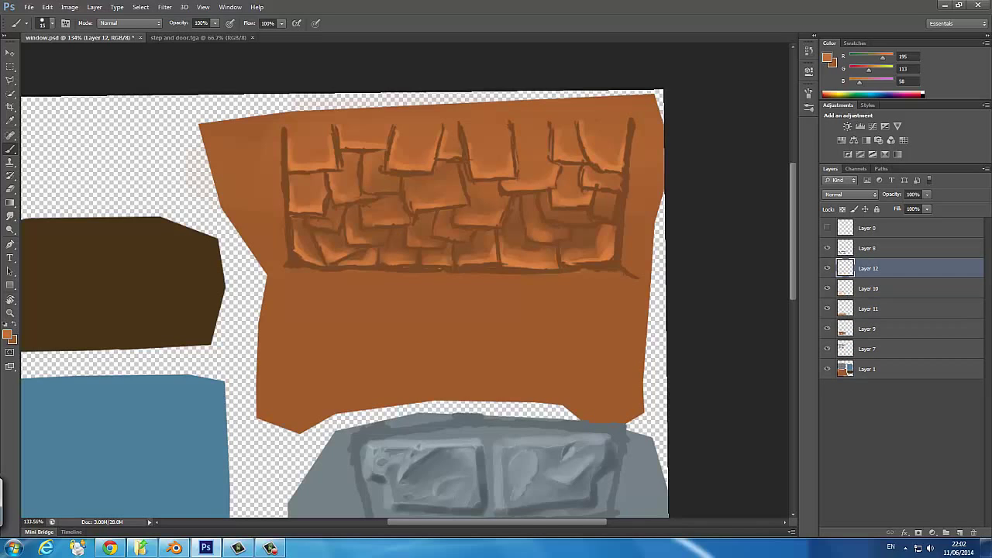
key(i)
click(288, 256)
click(8, 334)
key(Return)
key(b)
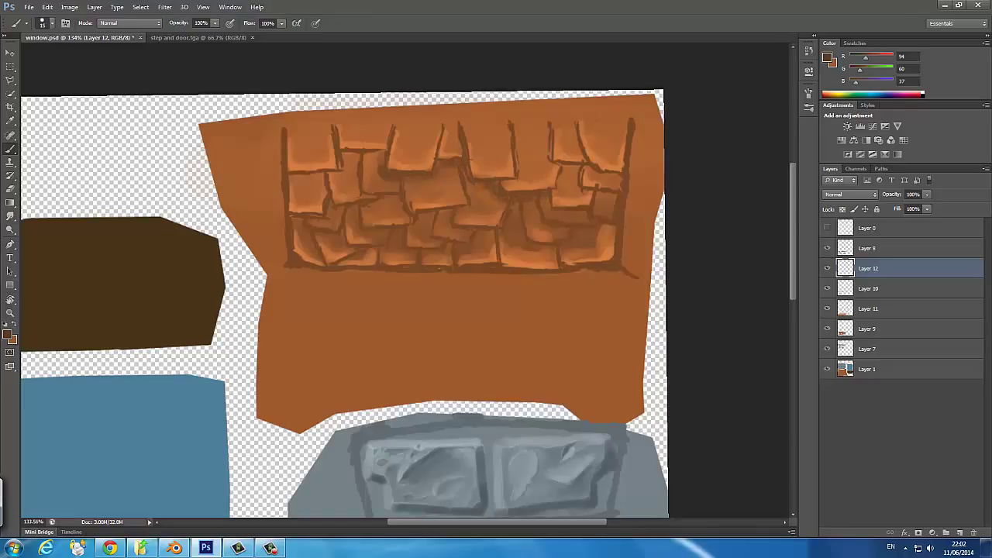
key(ctrl+bracketleft)
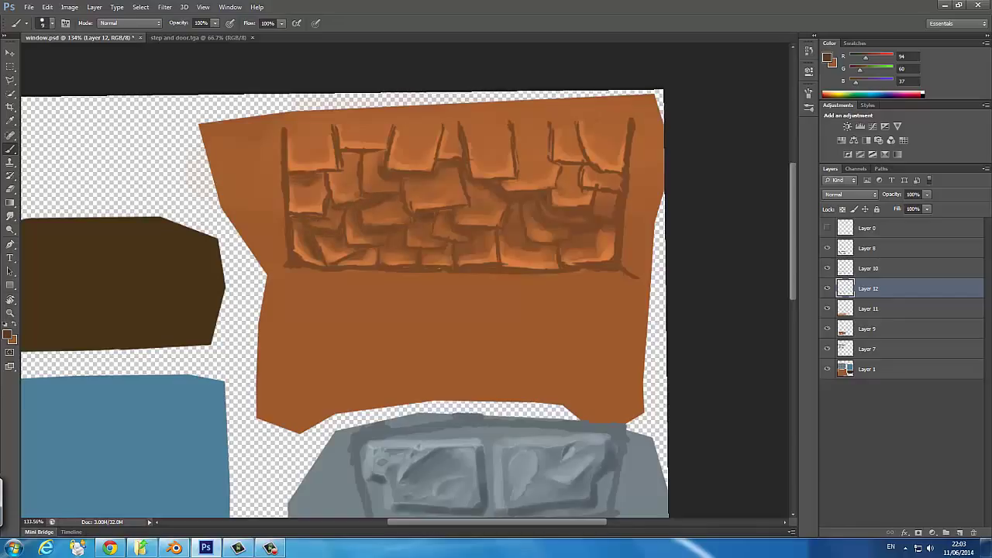
Paint dark brown shadows between the middle bricks and set the layer to 58% opacity.
key(e)
key(b)
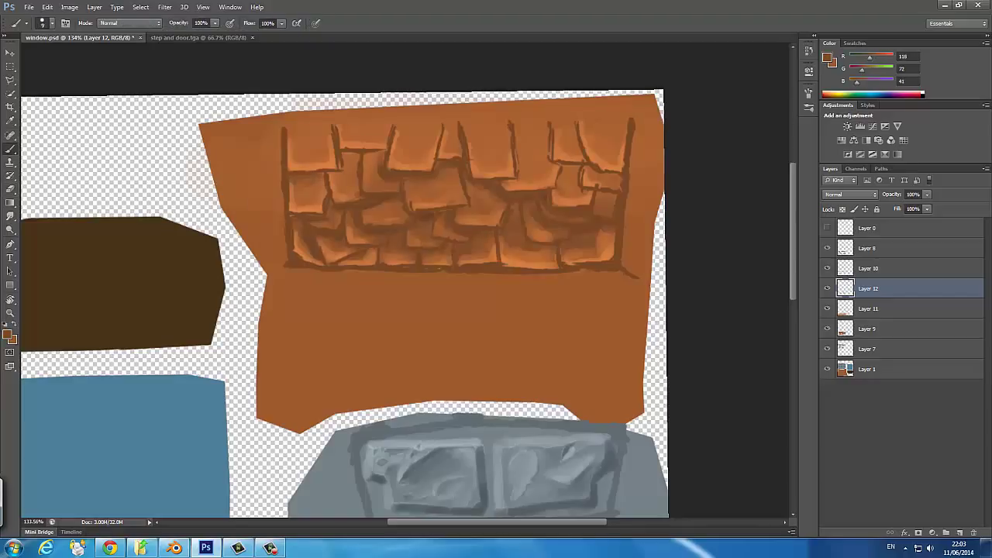
mouse_move(330, 176)
mouse_down()
mouse_move(349, 157)
mouse_move(383, 152)
mouse_move(359, 197)
mouse_up()
drag(457, 136, 457, 153)
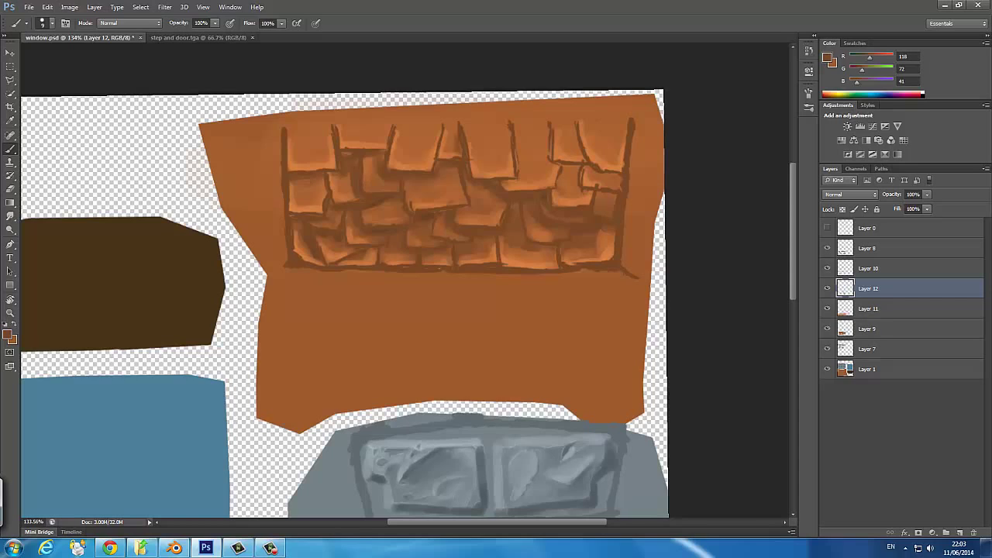
drag(386, 126, 386, 147)
drag(927, 195, 905, 206)
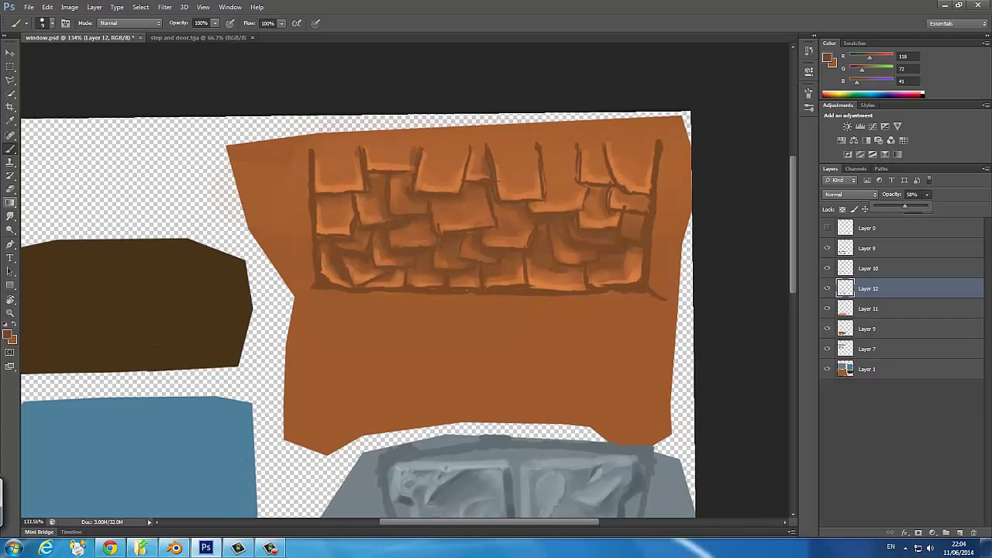
key(r)
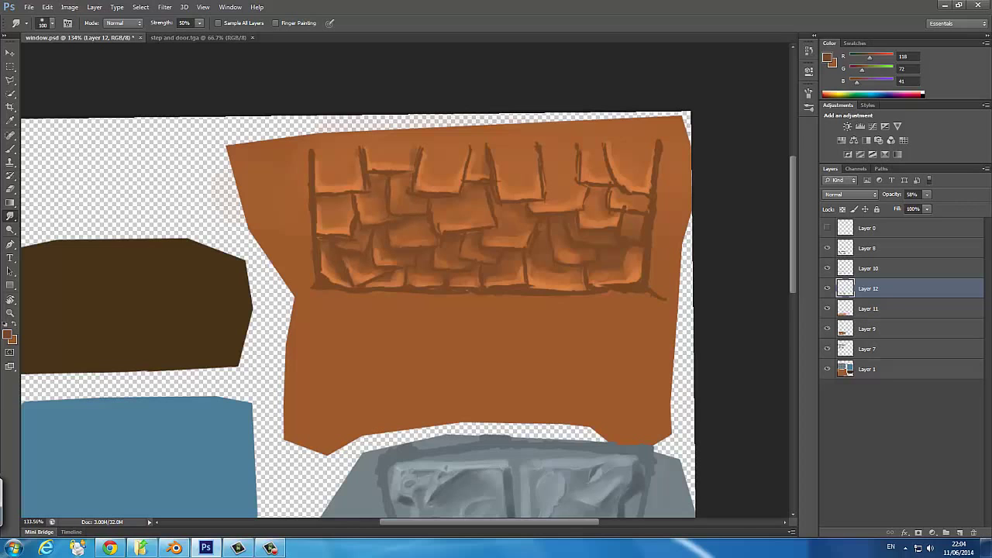
scroll(453, 176, down, 5)
scroll(687, 167, up, 8)
On new Layer 13, paint dark cracks on the right, middle and lower-left stones.
key(alt+])
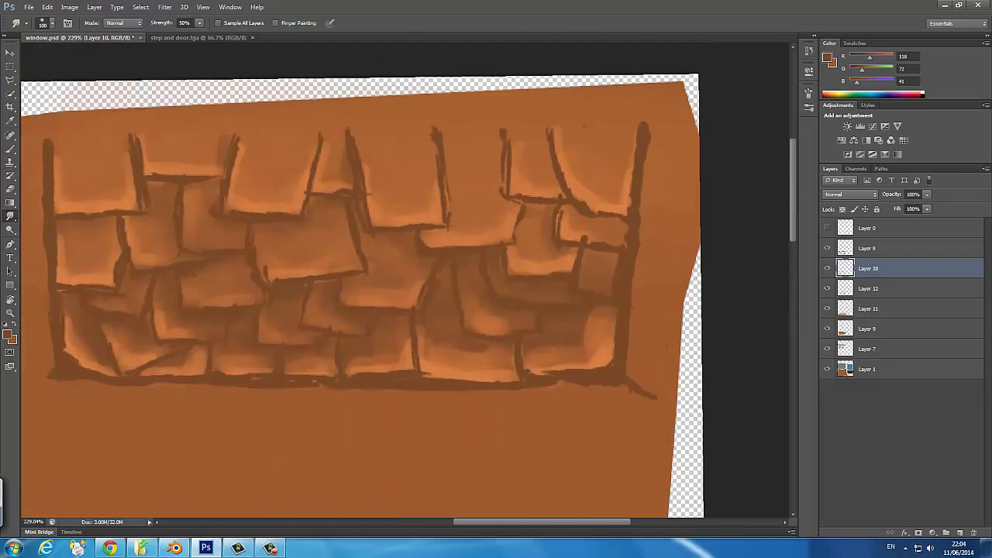
key(ctrl+shift+alt+n)
key(b)
click(808, 93)
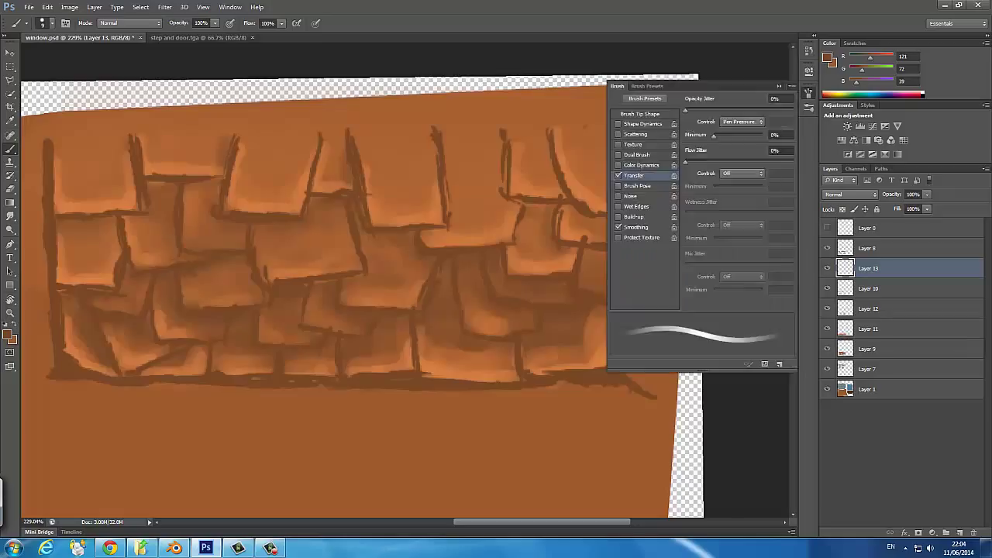
click(808, 93)
mouse_move(447, 245)
mouse_down()
mouse_move(464, 221)
mouse_move(462, 244)
mouse_up()
drag(371, 307, 385, 295)
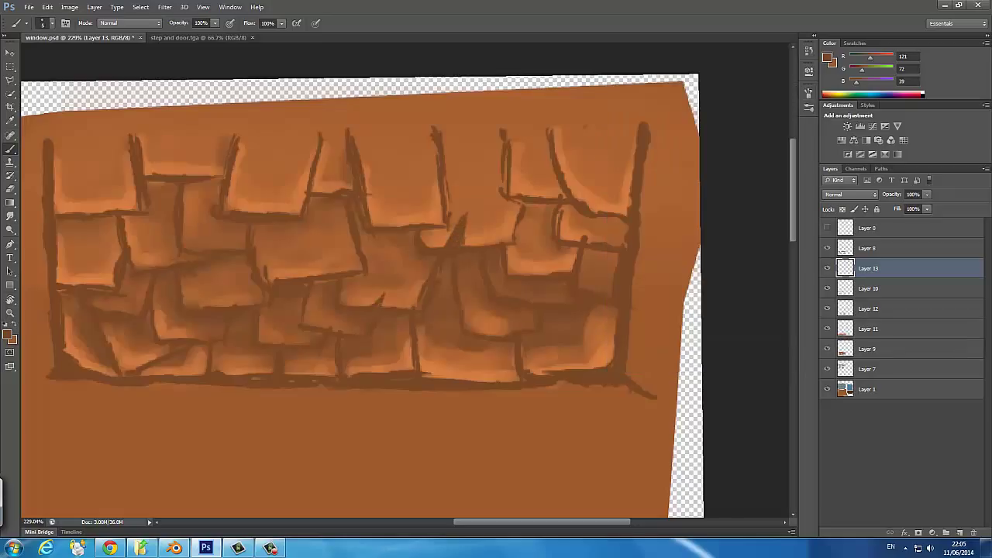
drag(283, 277, 295, 265)
drag(200, 307, 203, 290)
Add jagged dark peaks, bottom-row cracks and notches between the awning stones.
drag(266, 342, 277, 327)
mouse_move(388, 226)
mouse_down()
mouse_move(397, 208)
mouse_move(411, 222)
mouse_move(404, 206)
mouse_move(420, 222)
mouse_up()
drag(149, 266, 155, 249)
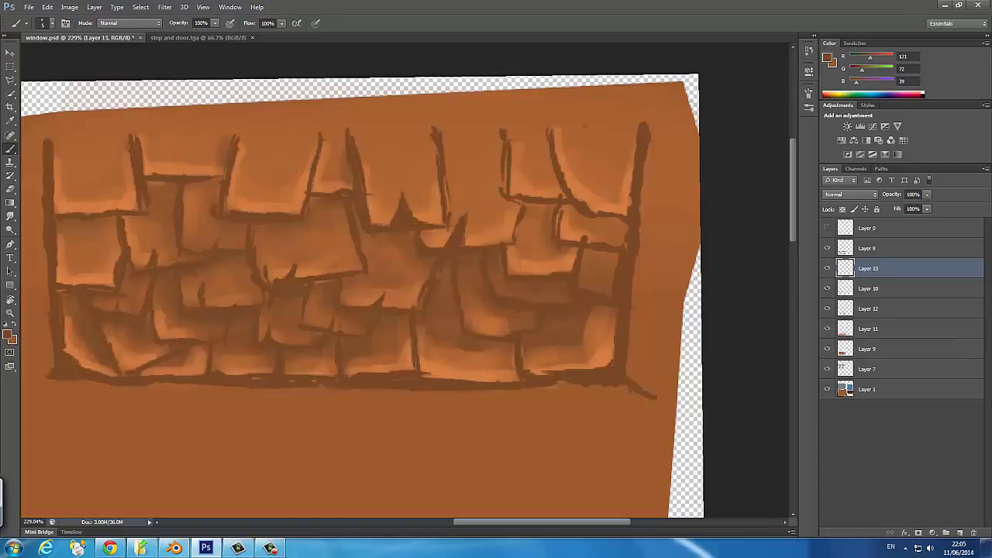
drag(379, 373, 383, 358)
mouse_move(483, 335)
mouse_down()
mouse_move(486, 322)
mouse_move(520, 318)
mouse_up()
mouse_move(338, 271)
mouse_down()
mouse_move(340, 236)
mouse_move(347, 259)
mouse_up()
drag(236, 375, 238, 364)
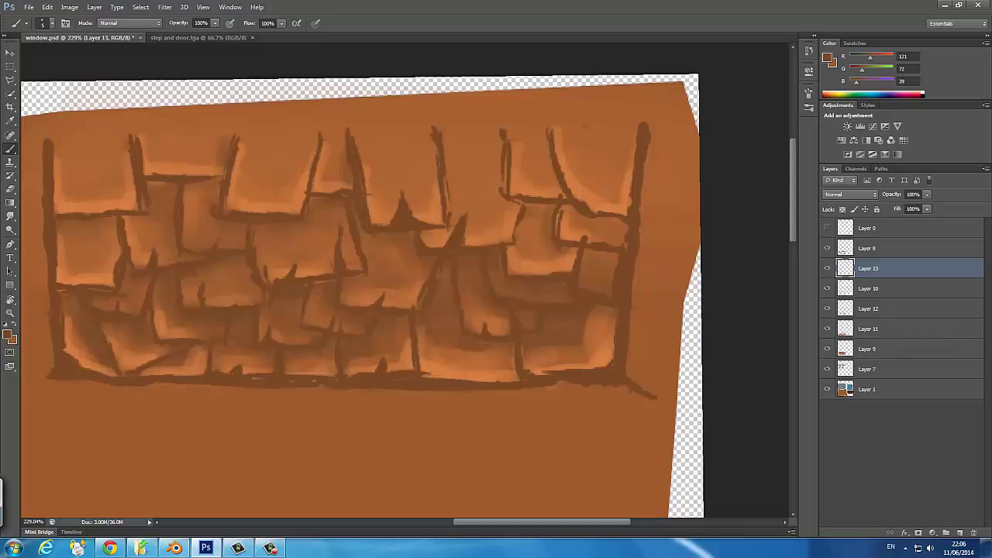
drag(454, 379, 461, 352)
Lighten stone edges with lighter orange and sample several stone oranges.
key(F5)
key(F5)
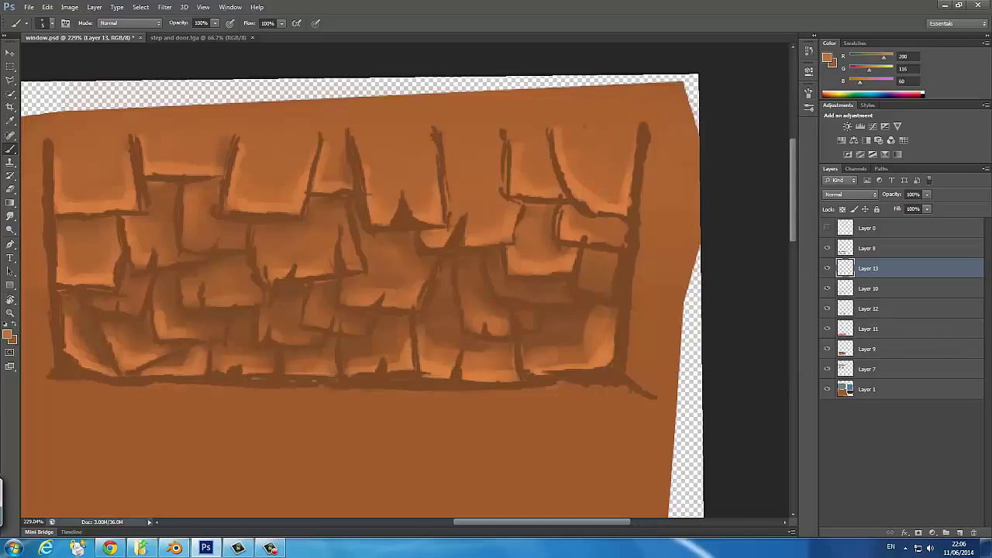
drag(395, 211, 414, 191)
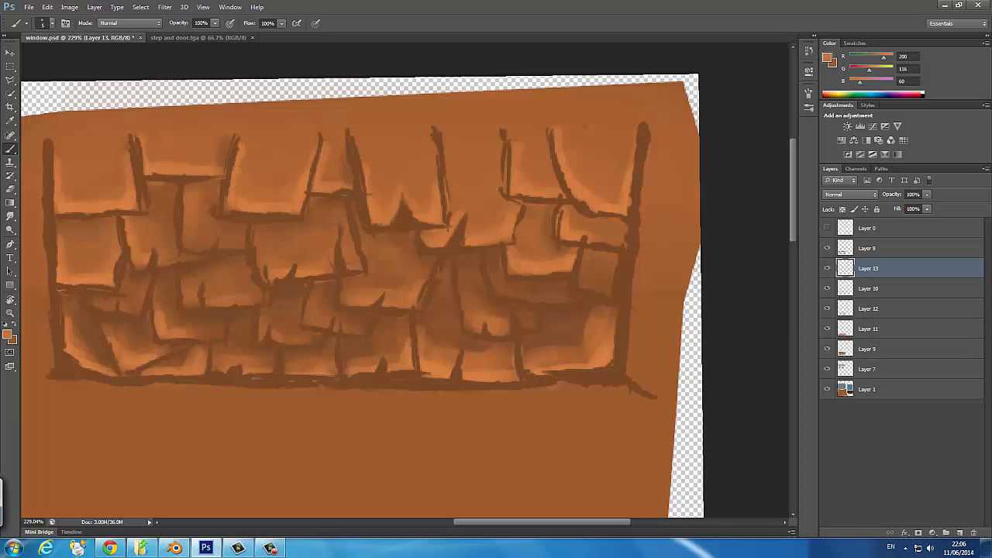
drag(467, 232, 467, 214)
alt+click(419, 233)
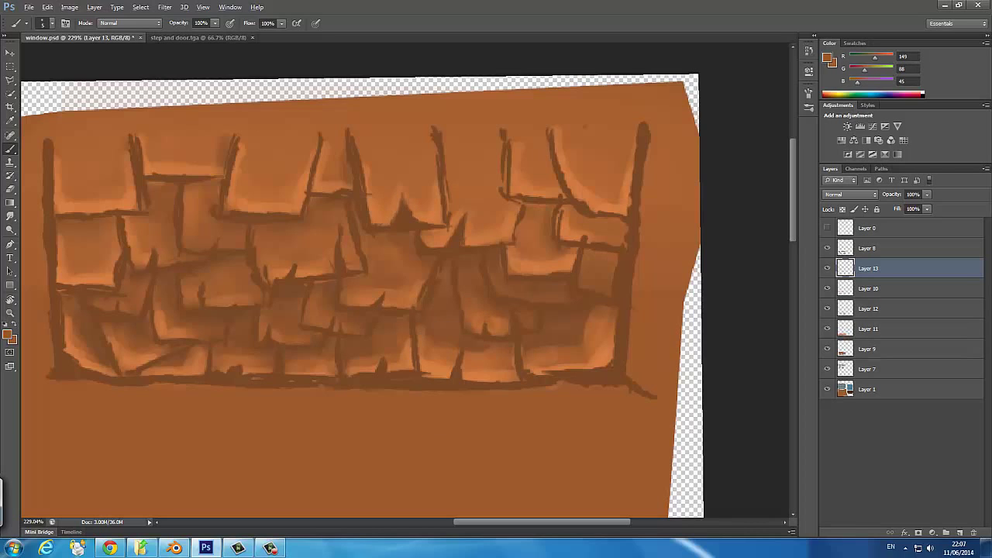
scroll(361, 295, up, 1)
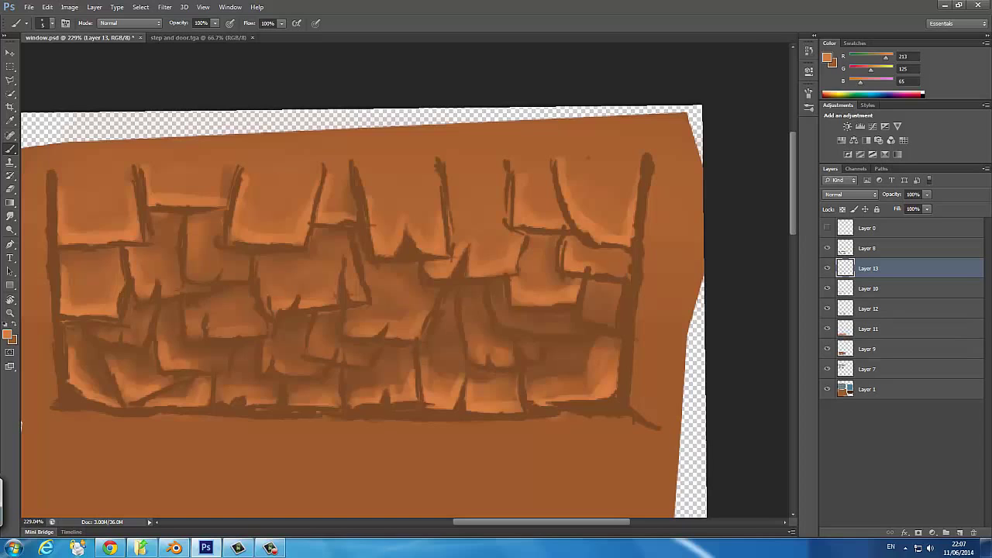
drag(356, 415, 449, 327)
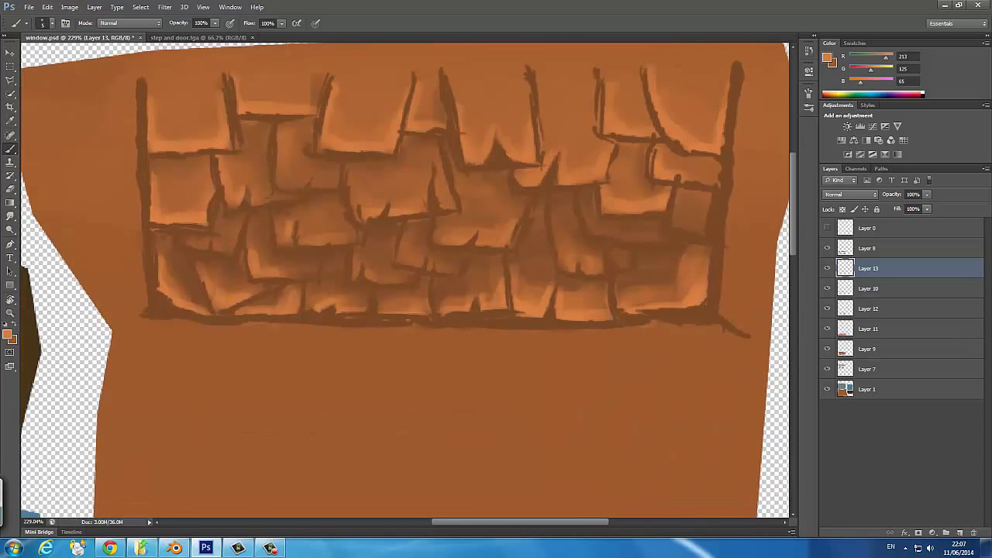
alt+click(246, 195)
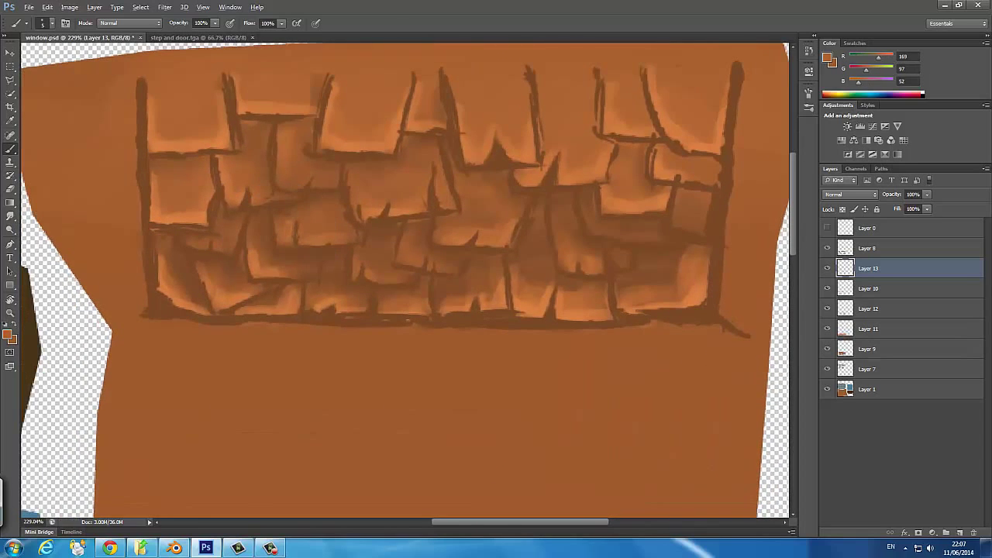
alt+click(256, 194)
alt+click(391, 205)
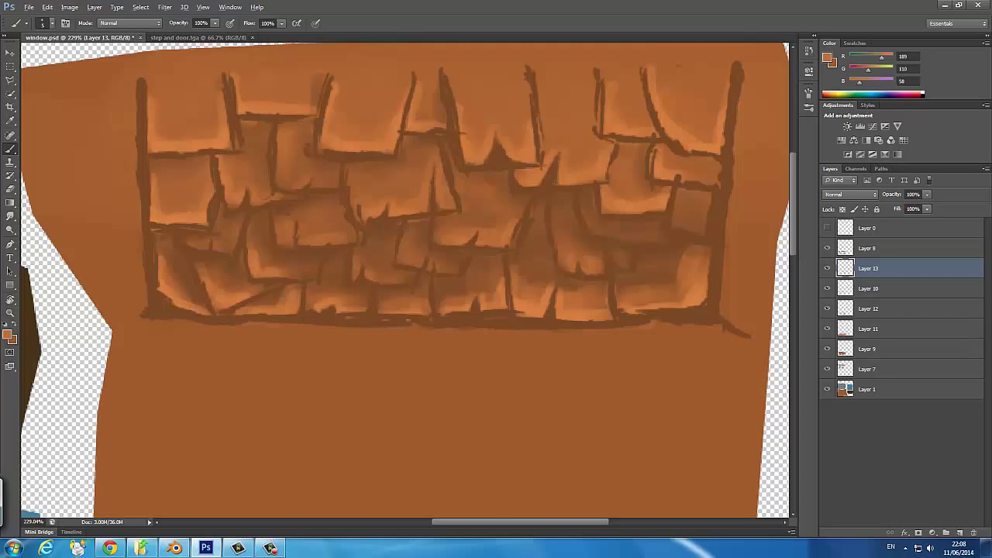
alt+click(361, 311)
scroll(362, 311, down, 3)
scroll(361, 312, up, 3)
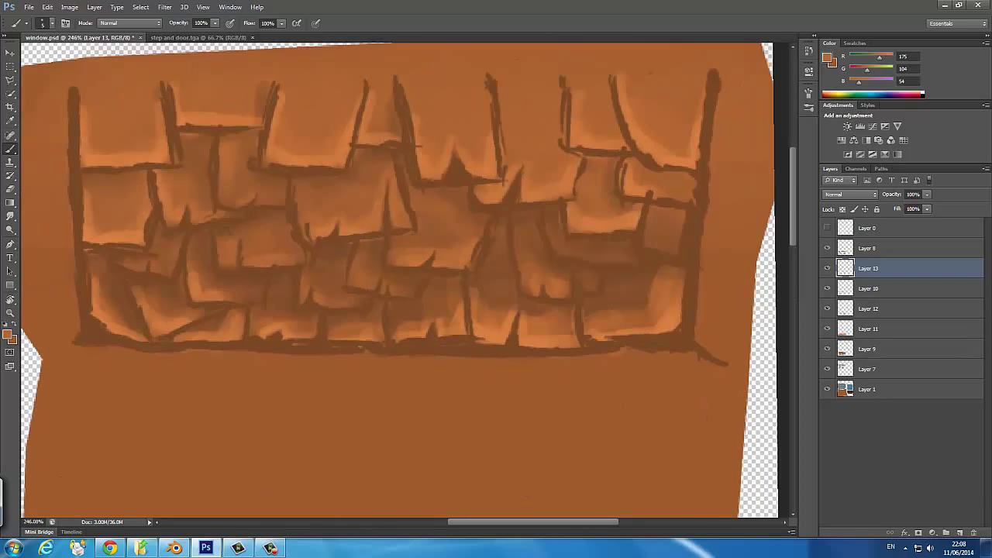
On new Layer 14, paint pale cream highlights along stone edges and peak edges.
click(960, 533)
click(8, 335)
click(388, 166)
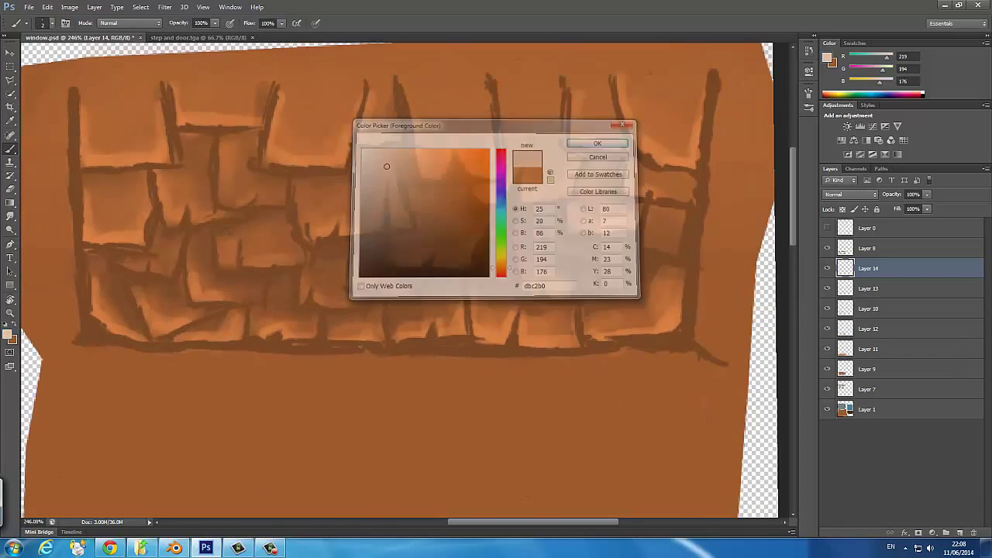
click(594, 146)
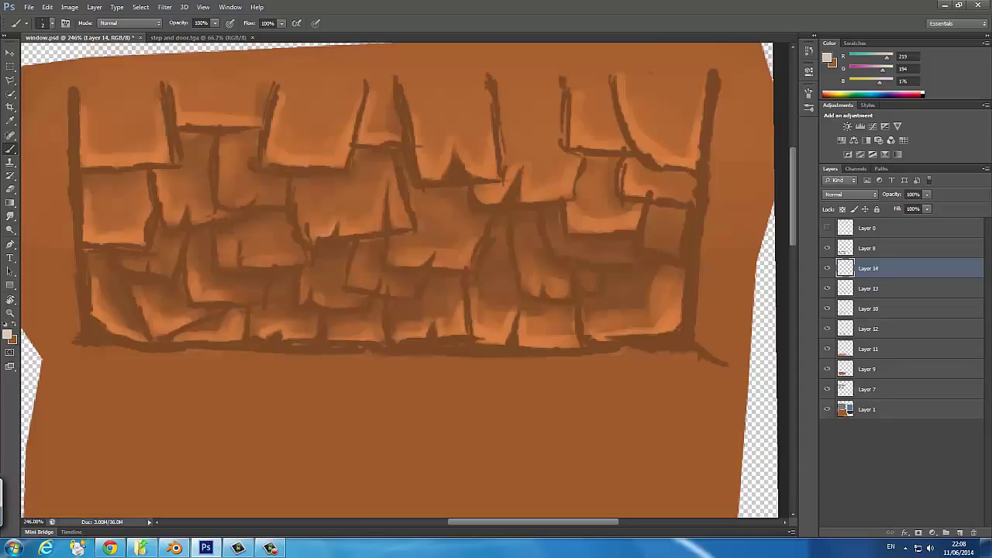
drag(380, 228, 387, 183)
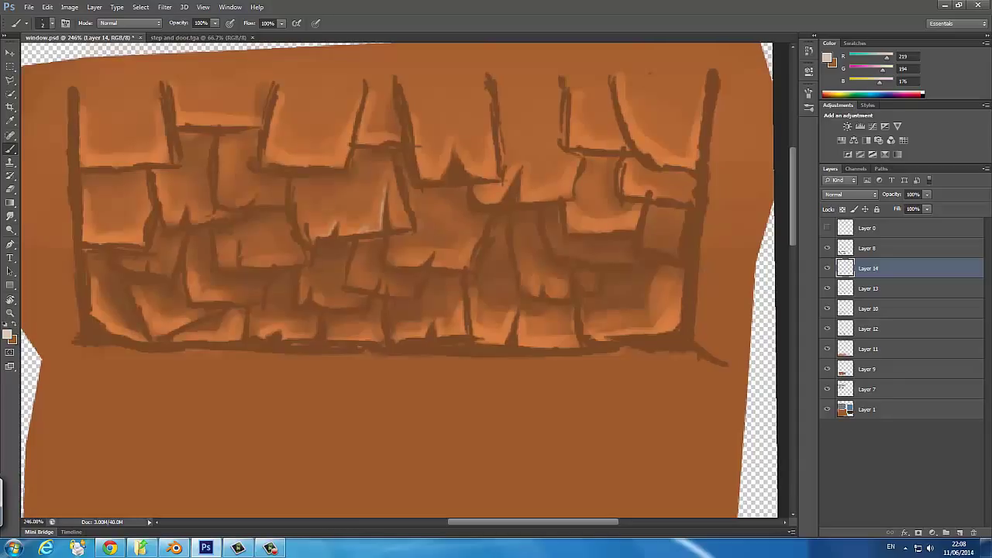
drag(235, 267, 236, 248)
drag(168, 224, 186, 207)
drag(422, 265, 432, 251)
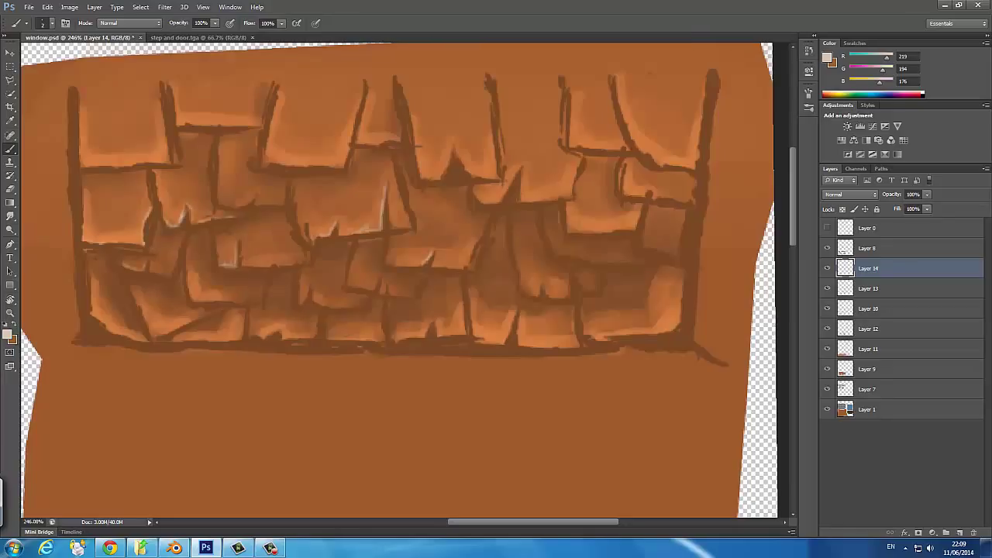
mouse_move(500, 200)
mouse_down()
mouse_move(510, 181)
mouse_move(570, 194)
mouse_up()
mouse_move(416, 118)
mouse_down()
mouse_move(434, 176)
mouse_move(453, 144)
mouse_up()
drag(472, 178, 490, 172)
drag(473, 339, 518, 312)
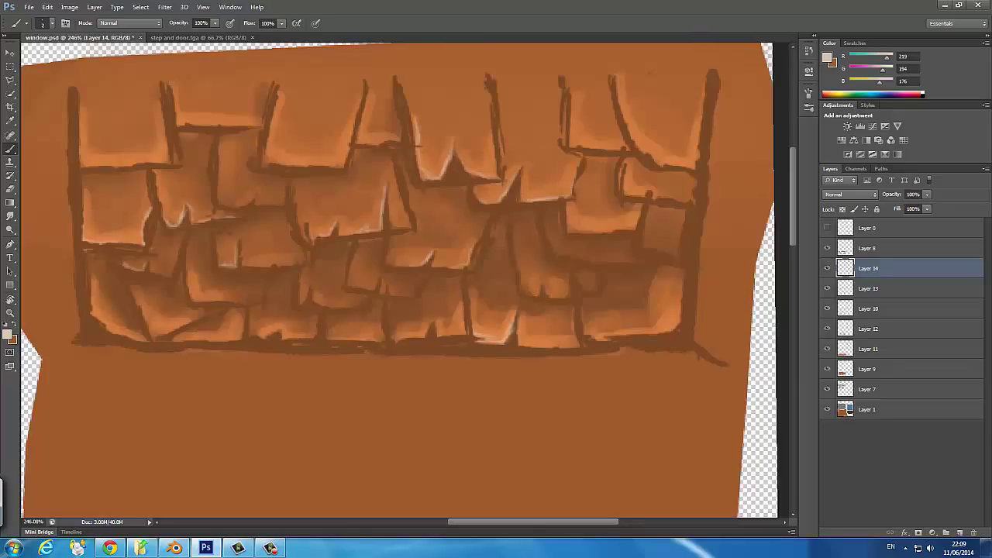
key(ctrl+z)
Highlight the centre, left, top and right stone edges.
mouse_move(299, 305)
mouse_down()
mouse_move(313, 284)
mouse_move(339, 307)
mouse_move(364, 278)
mouse_up()
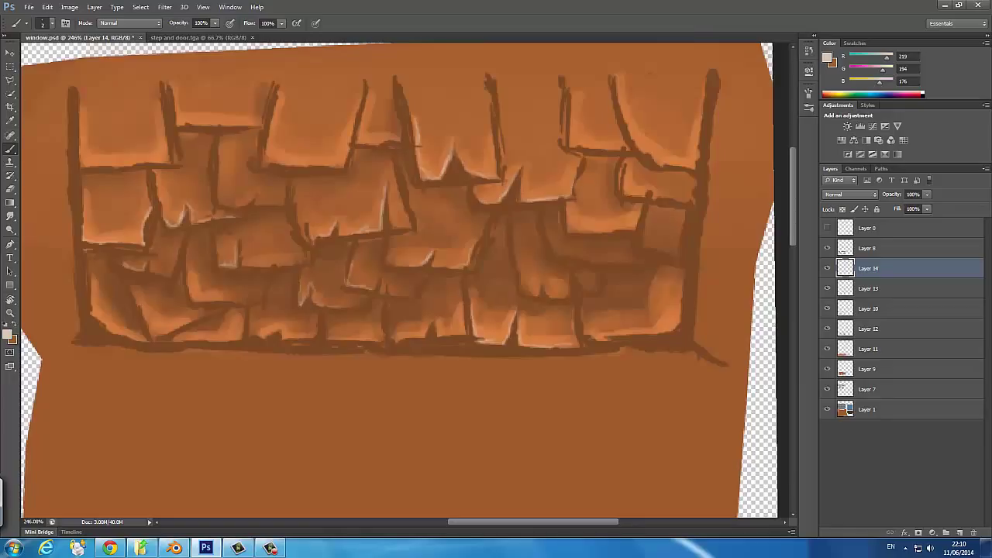
mouse_move(230, 301)
mouse_down()
mouse_move(262, 283)
mouse_move(193, 294)
mouse_move(150, 333)
mouse_move(169, 328)
mouse_up()
drag(79, 166, 161, 161)
drag(189, 123, 251, 123)
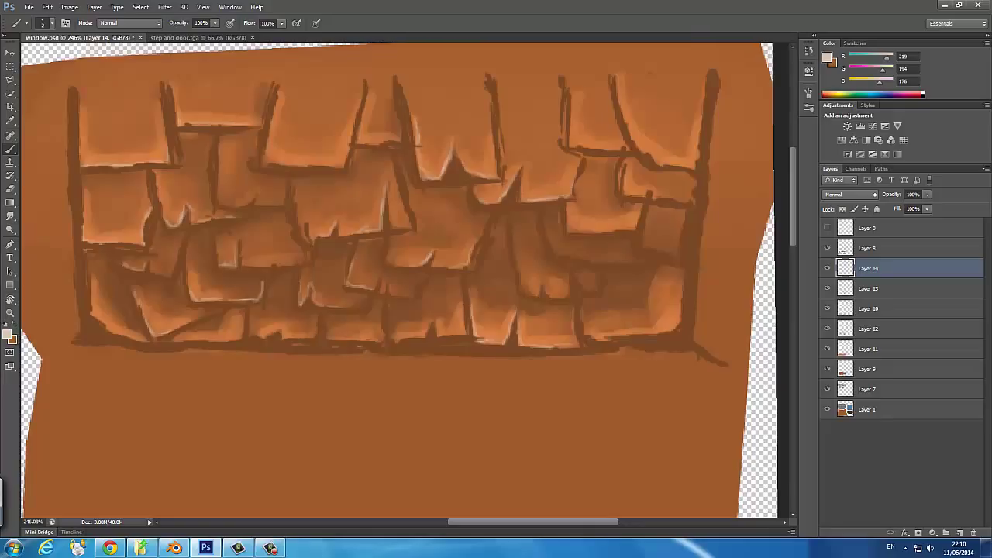
mouse_move(567, 210)
mouse_down()
mouse_move(594, 232)
mouse_move(614, 232)
mouse_up()
drag(552, 243, 599, 262)
mouse_move(587, 324)
mouse_down()
mouse_move(604, 338)
mouse_move(667, 332)
mouse_up()
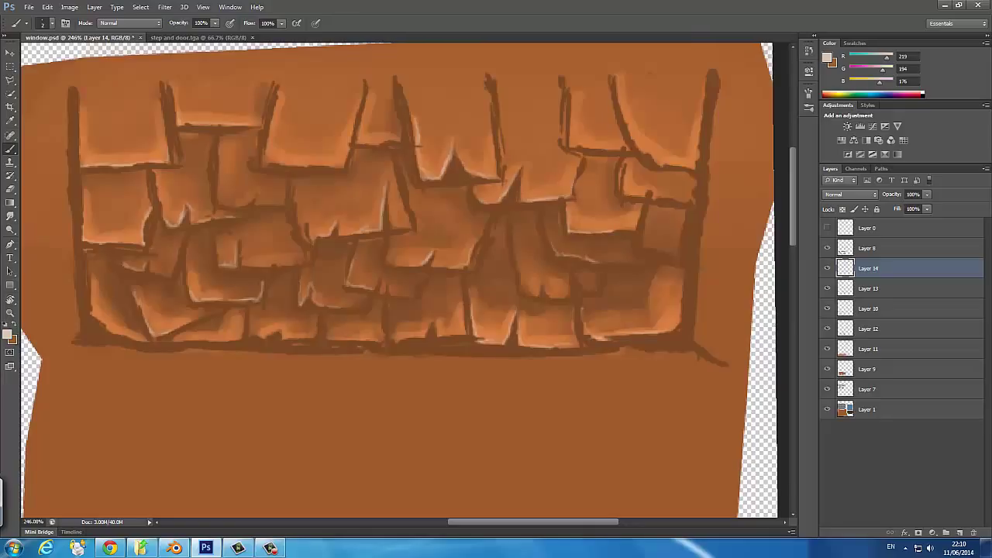
mouse_move(569, 279)
mouse_down()
mouse_move(544, 298)
mouse_move(546, 286)
mouse_up()
Highlight the remaining middle, bottom-row and upper-right edges, then lower the layer's opacity.
mouse_move(264, 149)
mouse_down()
mouse_move(265, 166)
mouse_move(330, 164)
mouse_move(381, 140)
mouse_up()
drag(221, 149, 221, 203)
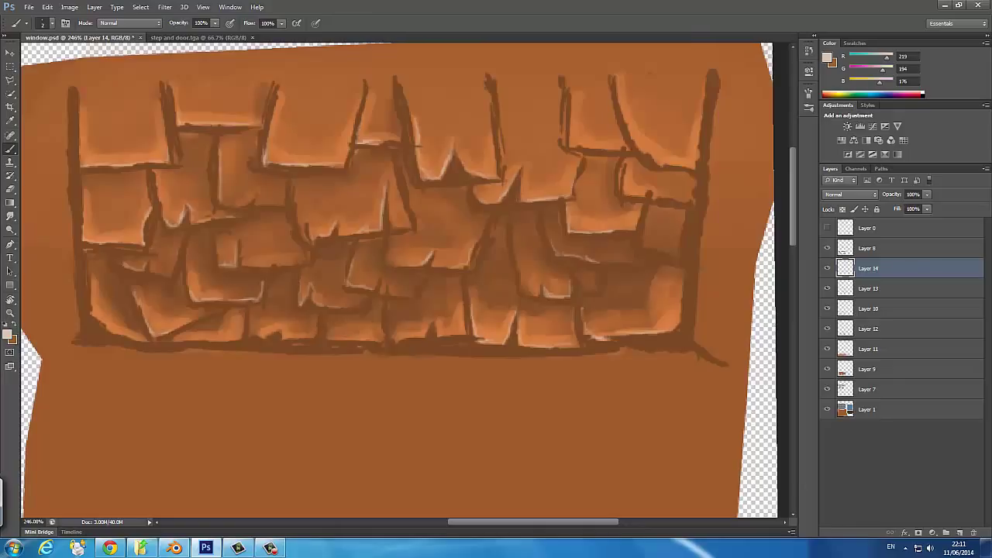
drag(394, 341, 420, 333)
drag(332, 324, 335, 338)
drag(170, 341, 228, 340)
drag(242, 317, 242, 335)
drag(107, 329, 124, 333)
drag(572, 95, 572, 117)
drag(571, 144, 612, 147)
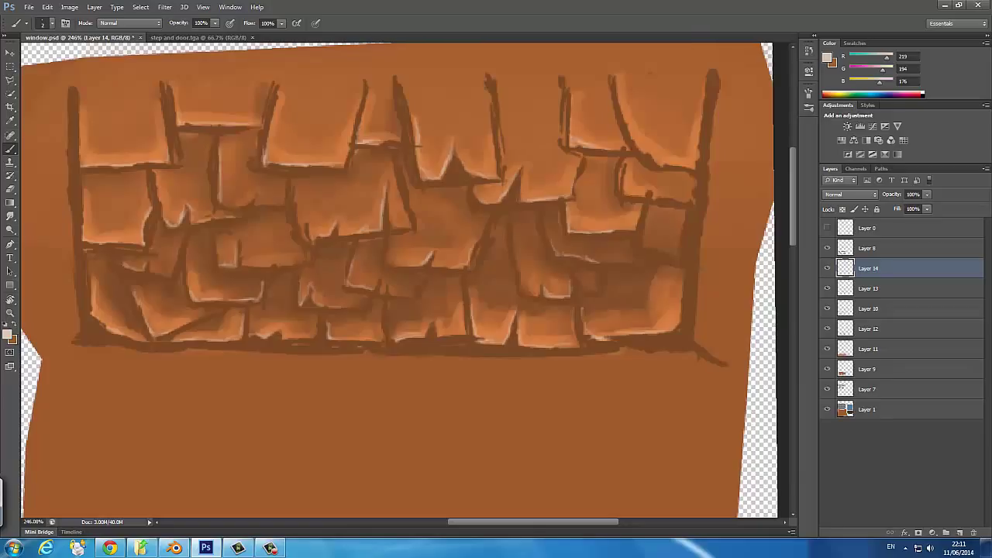
key(e)
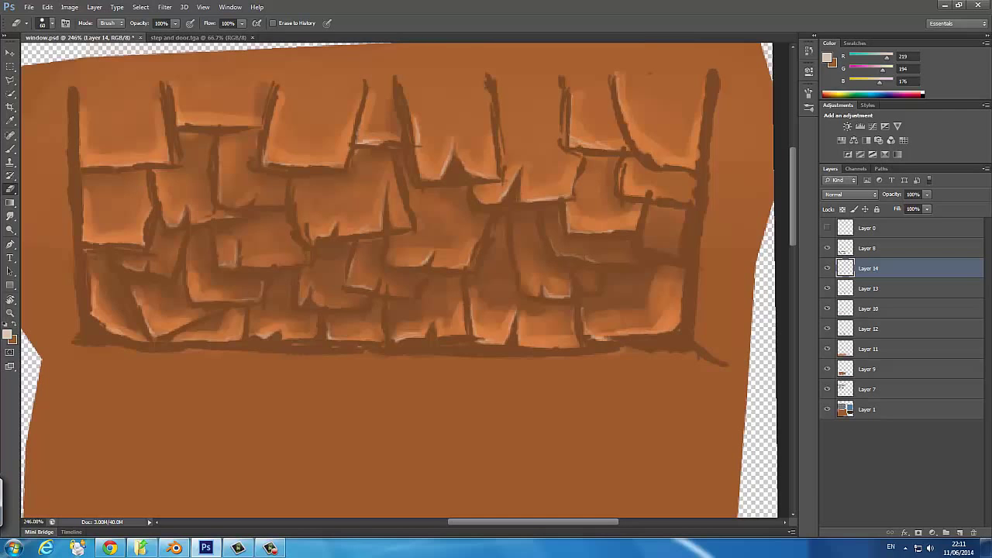
drag(927, 194, 908, 206)
key(ctrl+0)
Save the texture as a Targa copy and re-save the layered window.psd.
click(28, 7)
click(46, 131)
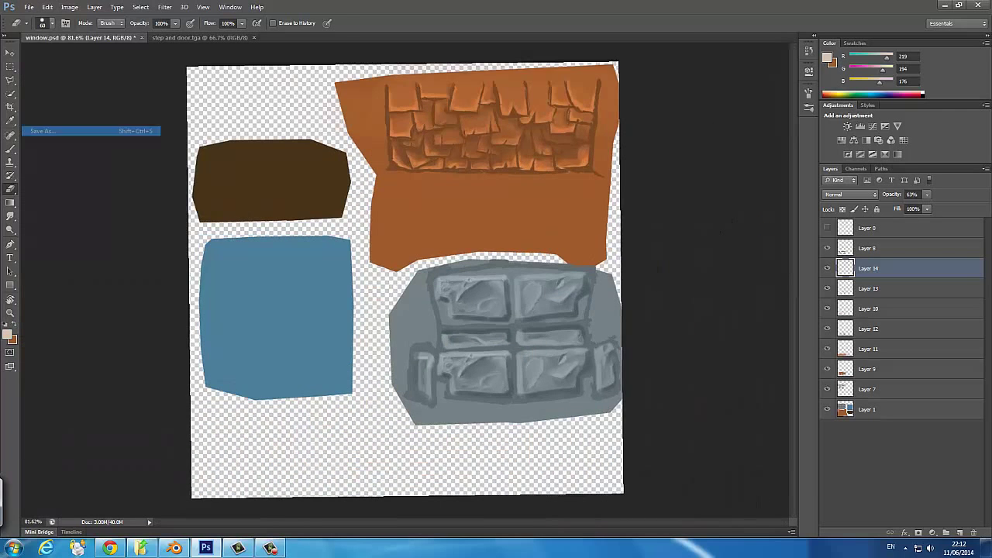
click(516, 272)
click(497, 422)
click(615, 258)
click(525, 170)
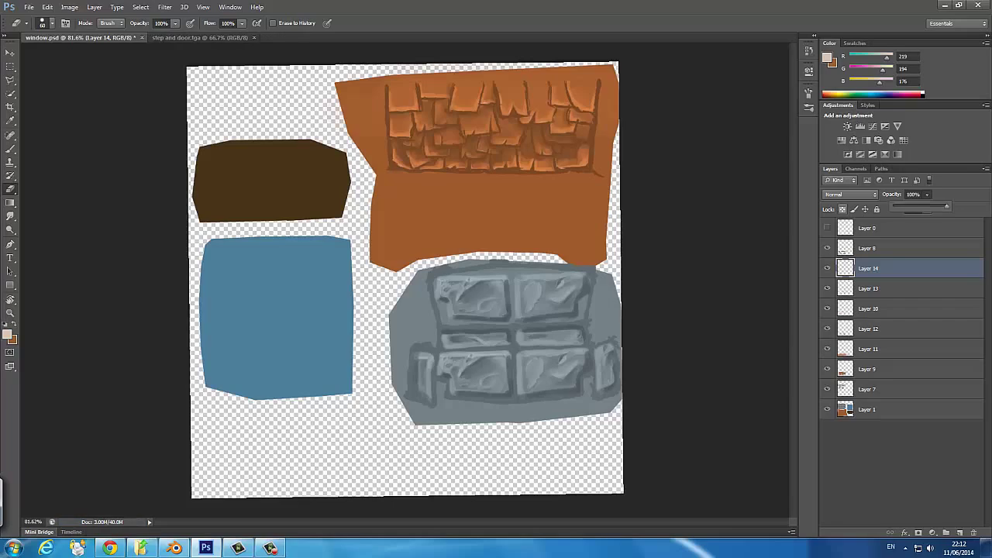
click(29, 7)
click(37, 121)
click(594, 173)
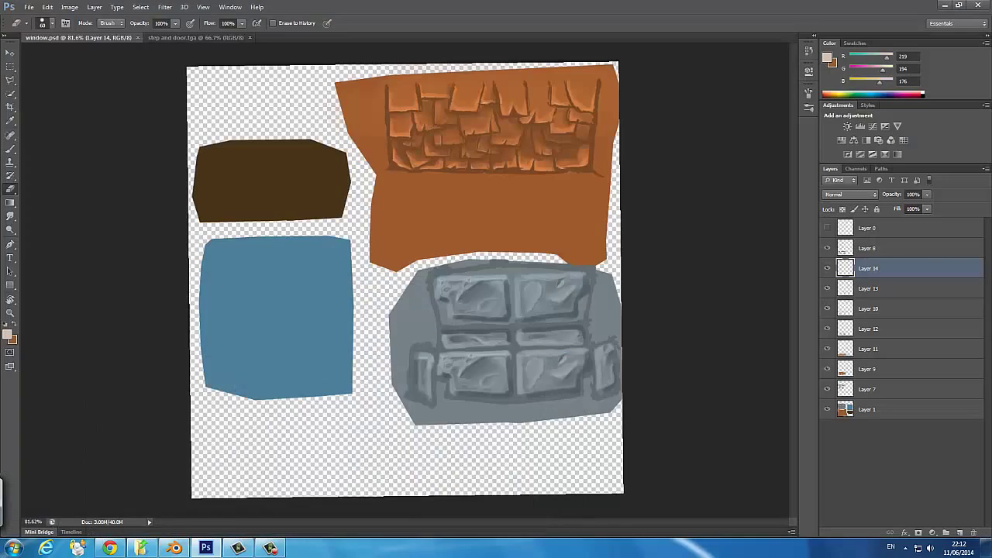
Return to the window.psd awning texture with the Brush tool active.
key(b)
scroll(542, 132, up, 5)
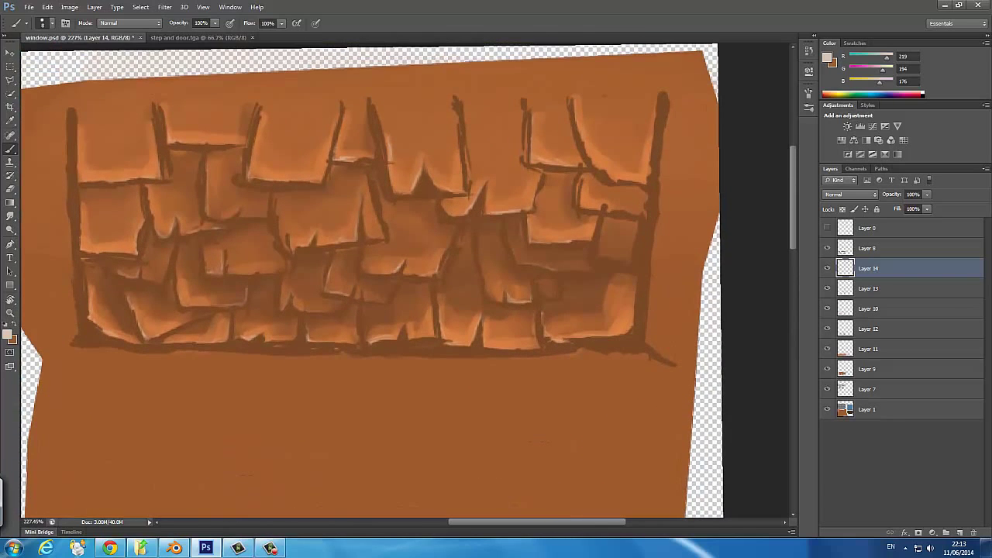
On a new layer, dab dark brown pits onto the awning's stones.
alt+click(74, 186)
key(ctrl+shift+alt+n)
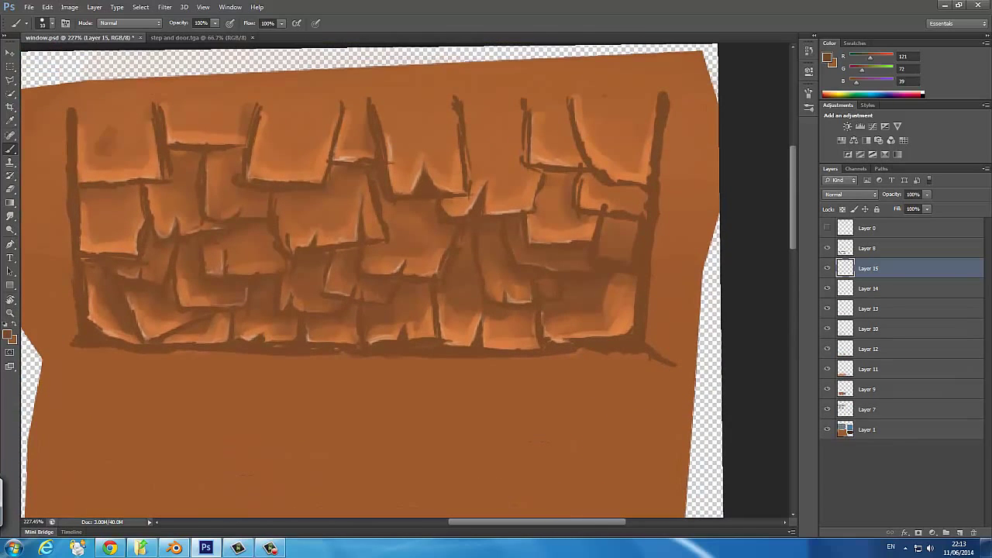
drag(105, 131, 109, 163)
drag(265, 158, 273, 164)
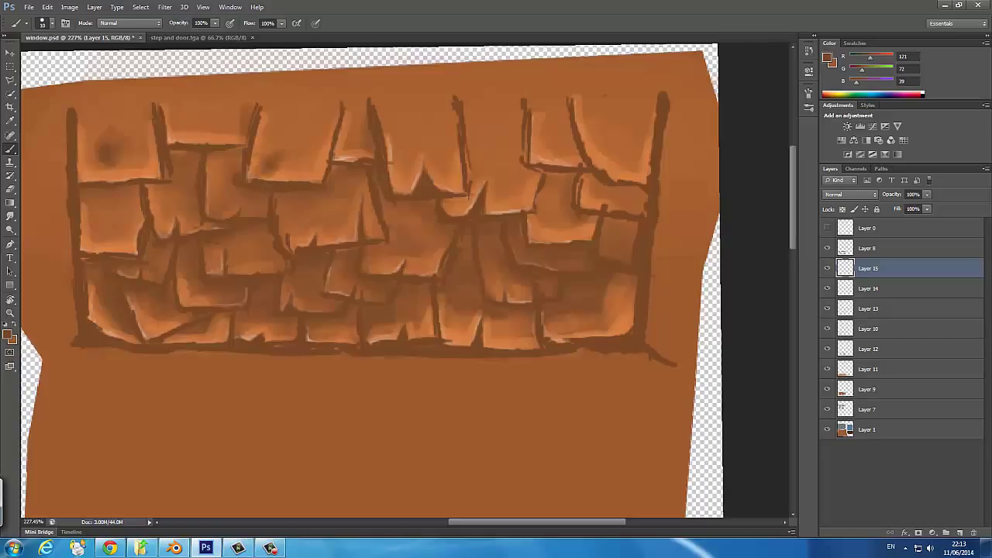
drag(245, 252, 250, 259)
drag(495, 147, 498, 189)
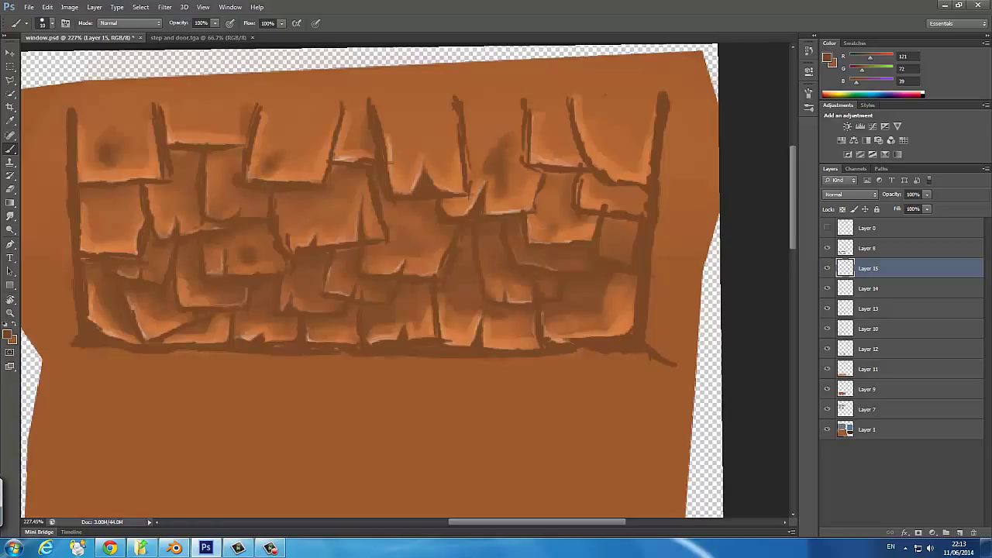
key(r)
key(b)
drag(510, 174, 510, 186)
Add light orange touches, dark strokes on the awning's left edge, and highlights along the top trim.
alt+click(168, 231)
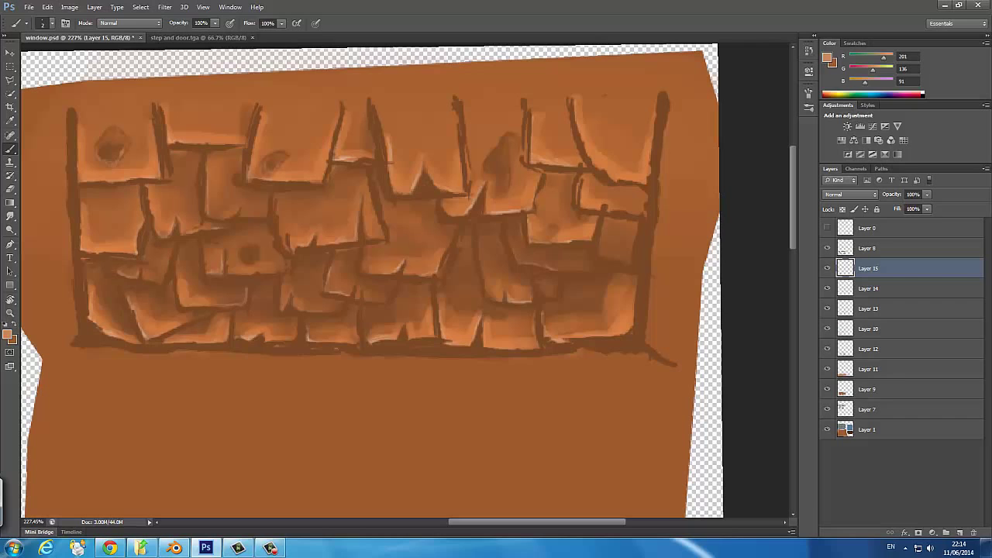
drag(497, 190, 506, 198)
scroll(368, 279, down, 4)
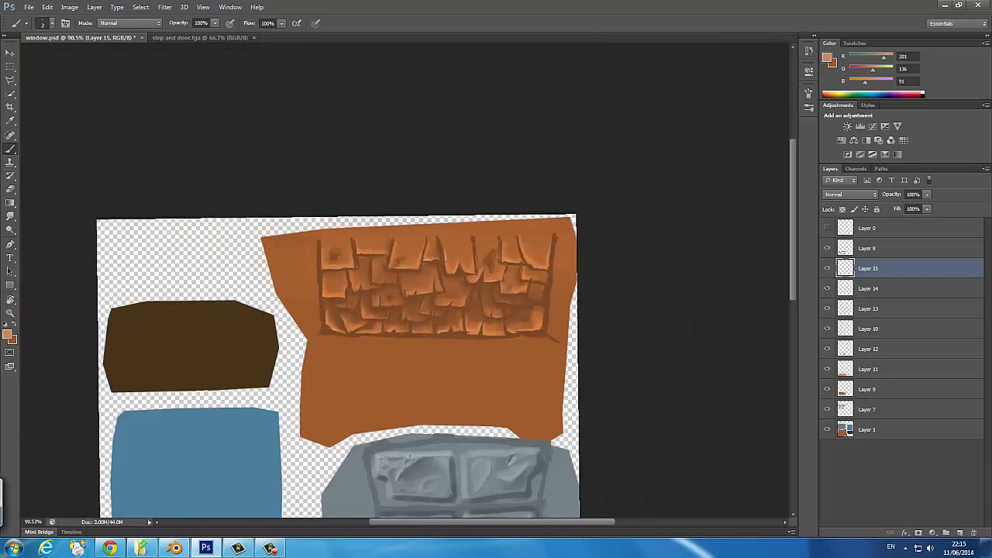
scroll(368, 280, down, 1)
scroll(369, 279, up, 3)
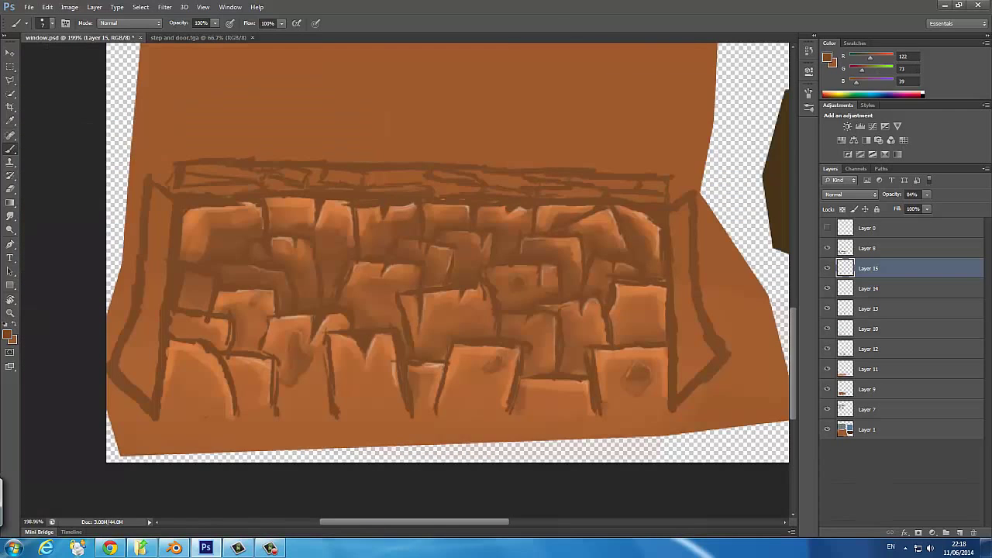
key(F5)
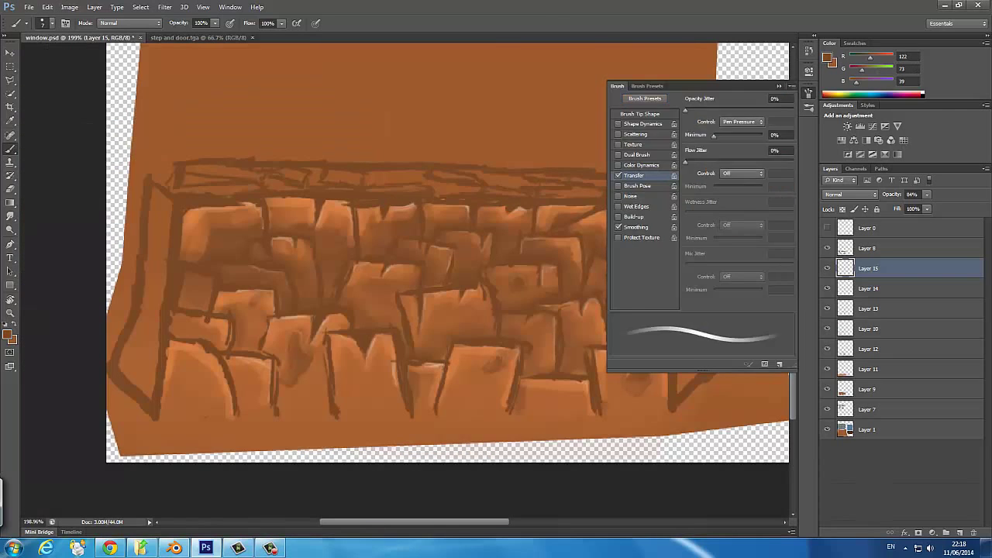
key(F5)
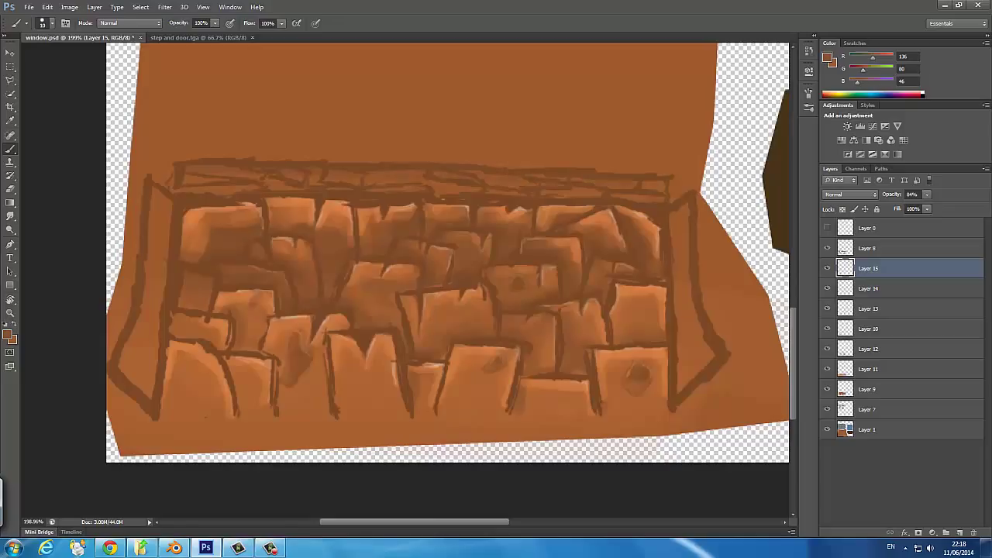
drag(146, 290, 124, 378)
alt+click(543, 216)
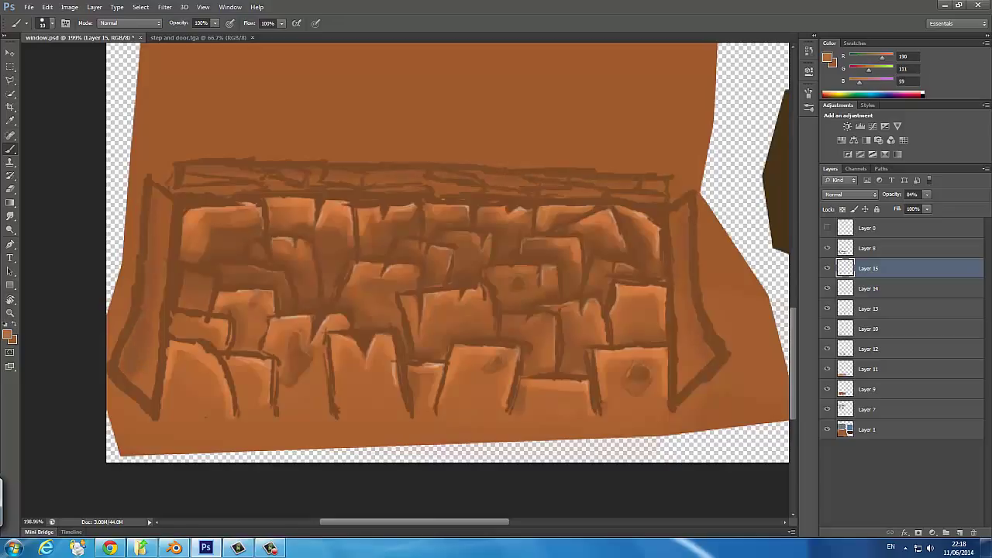
key(bracketleft)
key(bracketleft)
key(bracketleft)
mouse_move(633, 184)
mouse_down()
mouse_move(377, 178)
mouse_move(433, 183)
mouse_up()
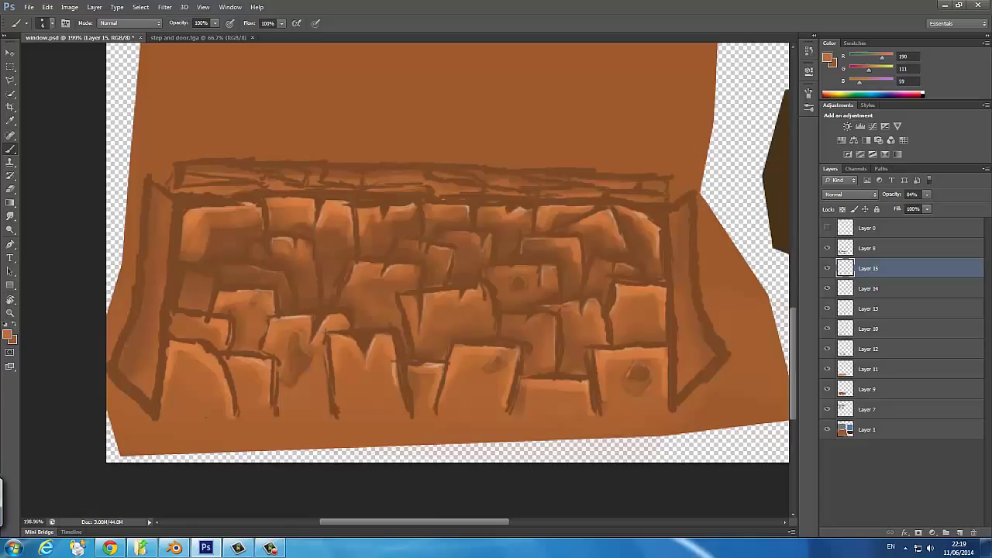
key(F5)
key(F5)
Shade the left and right pillar edges with dark brown lines.
alt+click(161, 211)
drag(161, 200, 159, 235)
key(ctrl+alt+z)
key(ctrl+alt+z)
drag(152, 342, 147, 390)
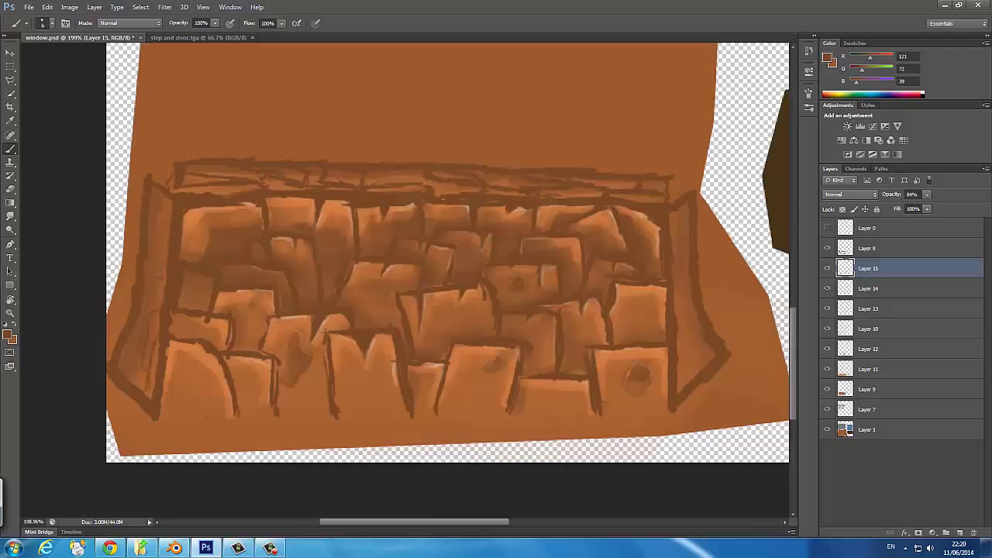
drag(165, 247, 160, 308)
drag(164, 211, 165, 229)
drag(677, 211, 674, 268)
mouse_move(685, 330)
mouse_down()
mouse_move(683, 391)
mouse_move(690, 378)
mouse_up()
drag(687, 261, 687, 314)
Highlight both pillar edges with the lighter orange.
key(x)
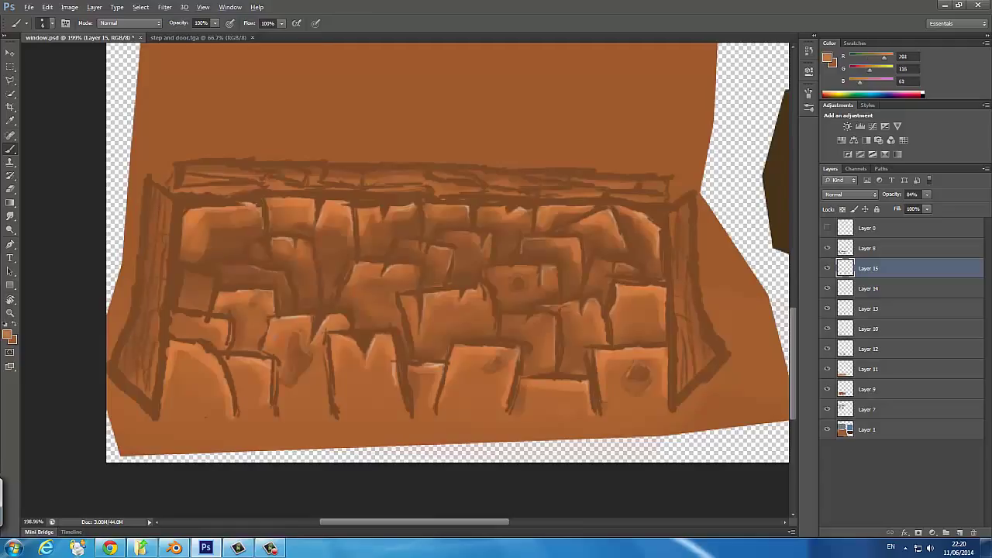
key(F5)
key(F5)
drag(150, 261, 150, 278)
mouse_move(151, 336)
mouse_down()
mouse_move(151, 361)
mouse_move(133, 374)
mouse_up()
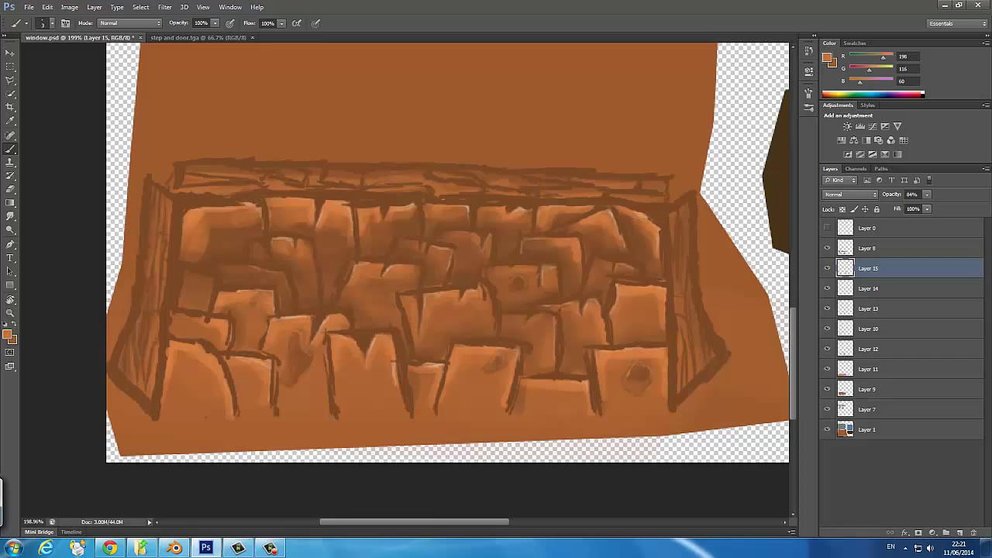
drag(675, 262, 676, 294)
drag(684, 224, 684, 275)
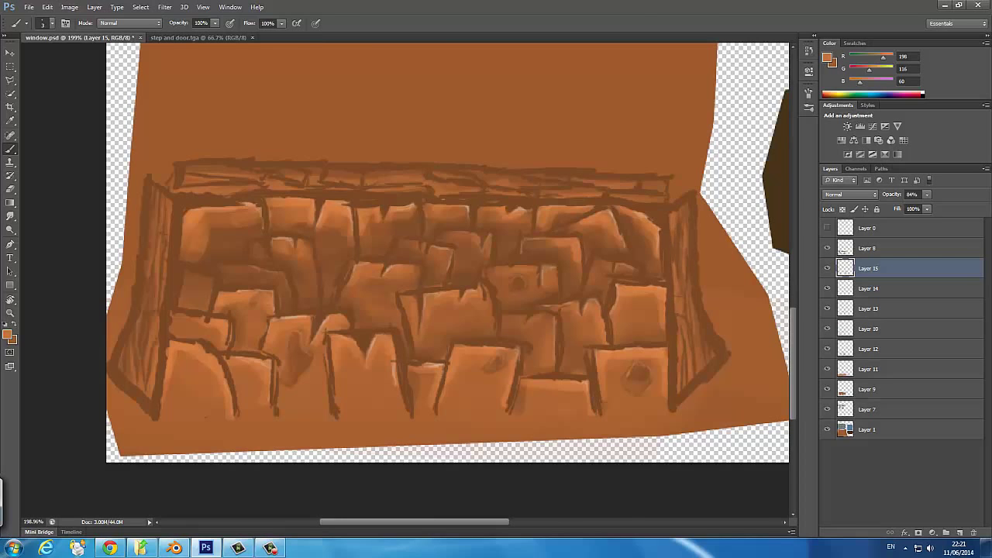
drag(688, 308, 696, 355)
scroll(697, 356, down, 3)
scroll(465, 279, down, 1)
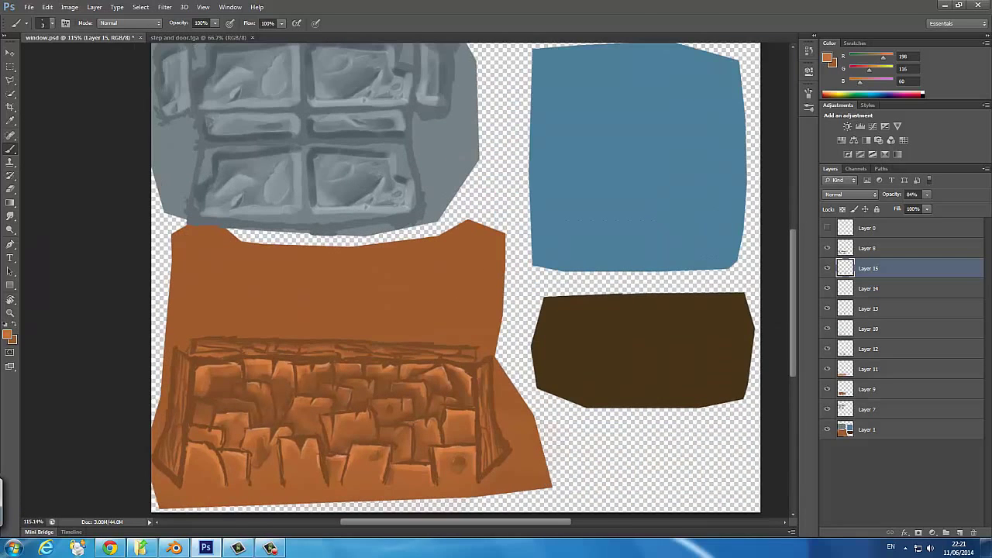
Save the texture as a Targa file, replacing the existing one.
click(29, 7)
click(35, 137)
click(520, 387)
click(532, 514)
click(623, 257)
click(525, 175)
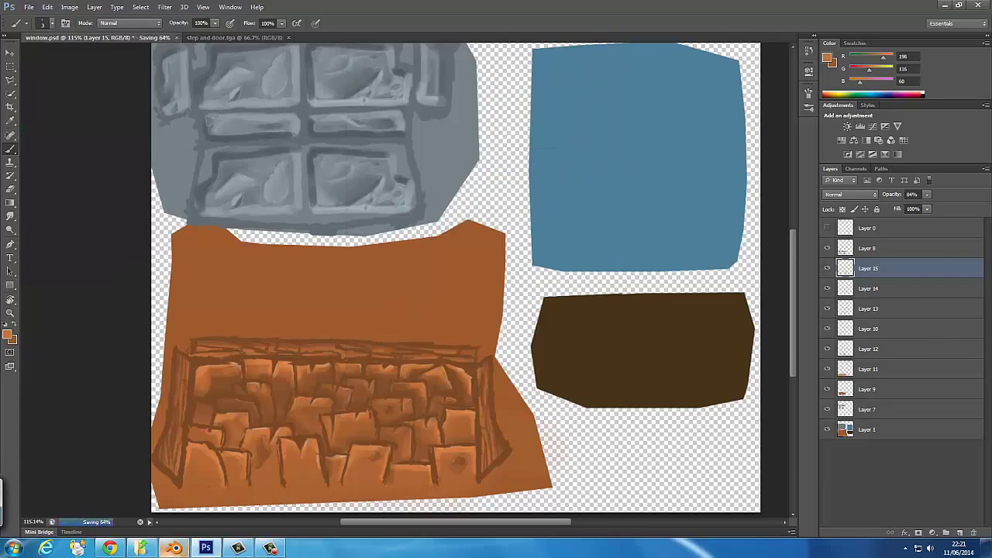
Reload the texture in Blender, orbit to inspect the shaded awning, and return to Photoshop.
click(174, 548)
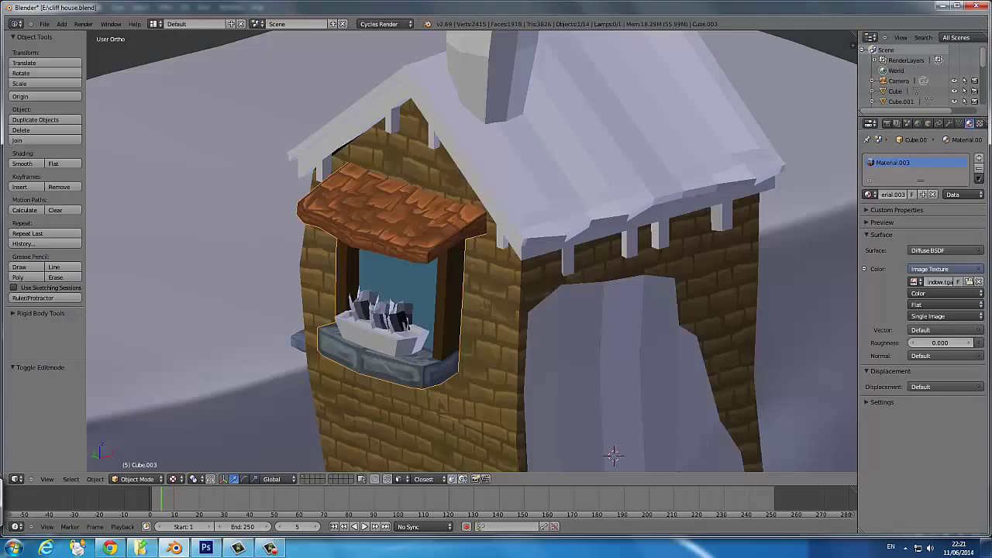
scroll(465, 256, down, 3)
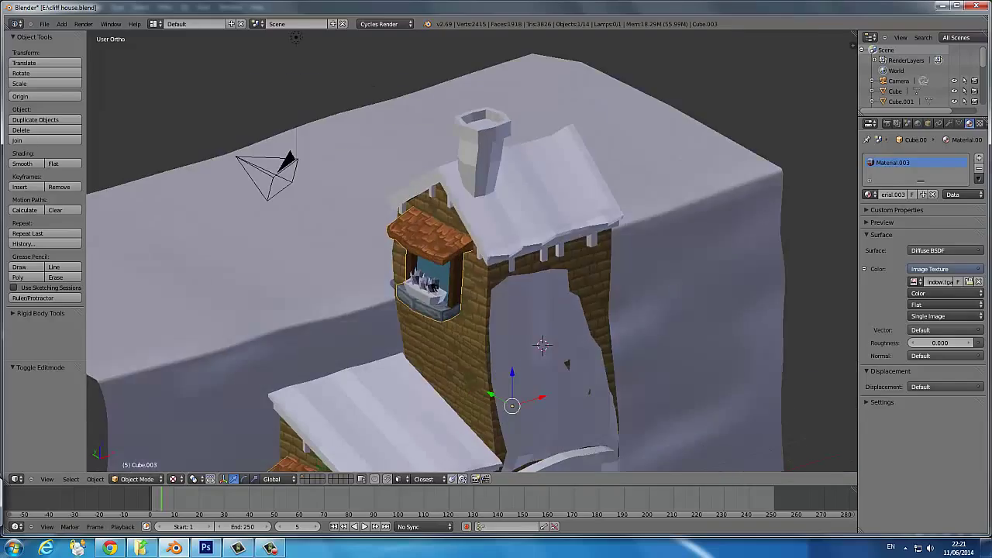
drag(295, 37, 99, 202)
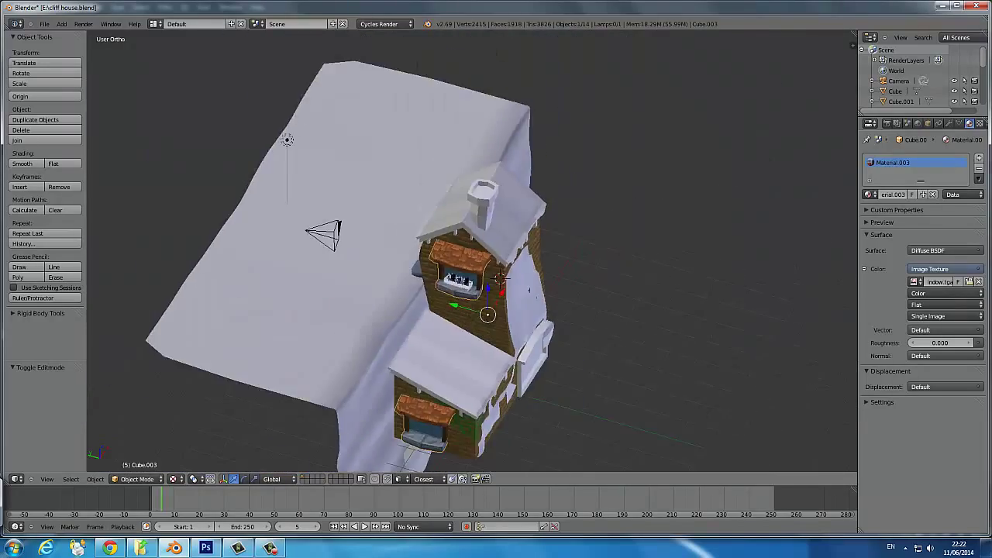
drag(99, 201, 287, 140)
scroll(288, 139, up, 5)
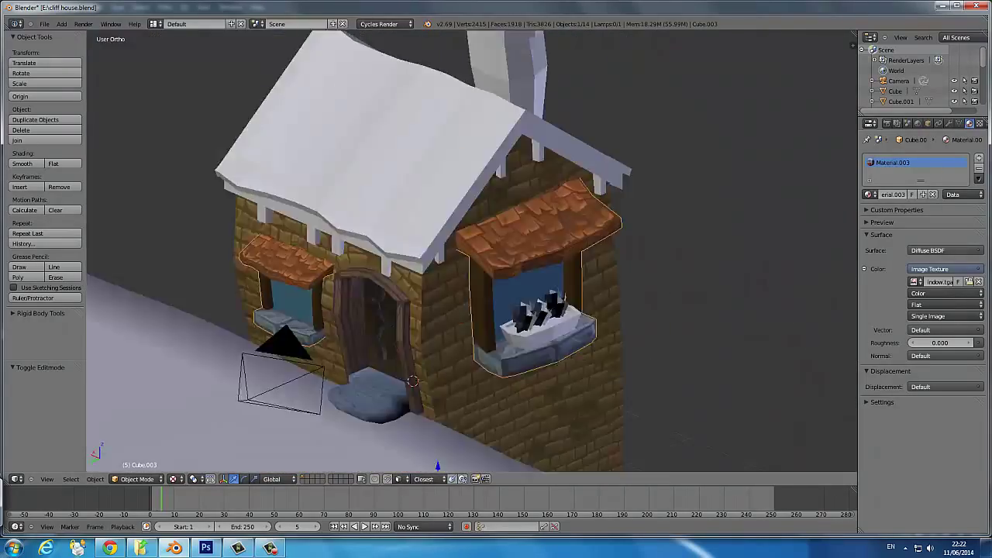
click(205, 548)
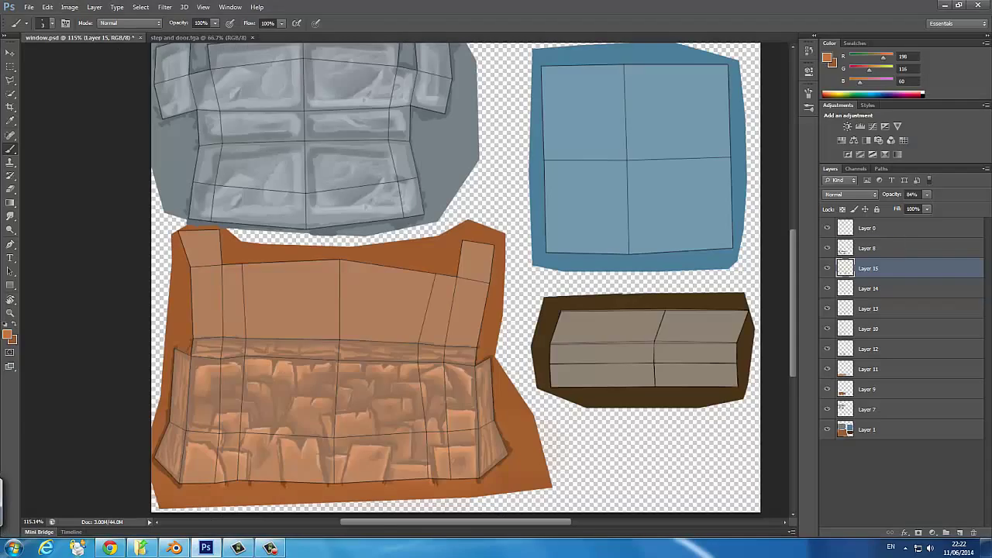
Rotate the copied brickwork onto the left orange awning panel.
key(r)
drag(484, 298, 435, 232)
scroll(434, 233, down, 3)
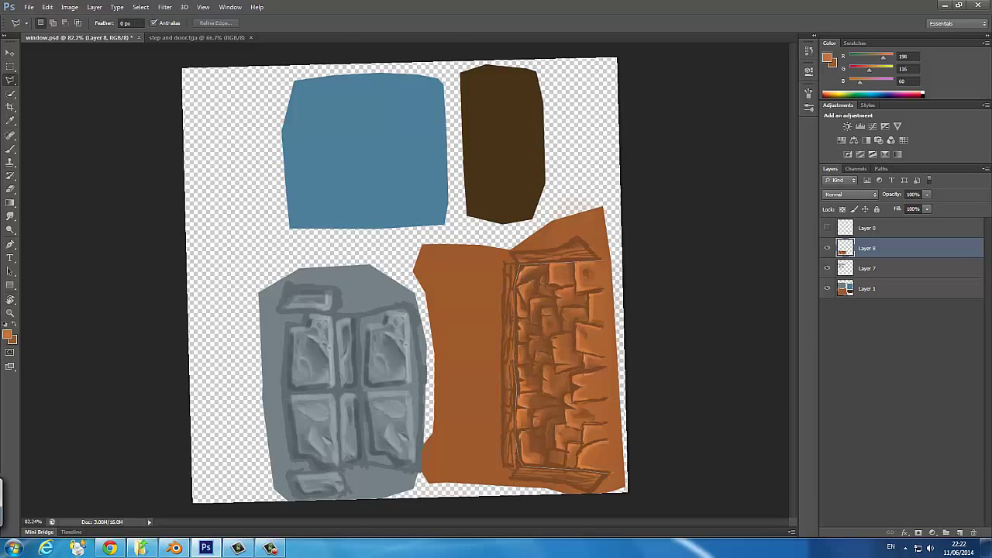
key(ctrl+alt+t)
drag(554, 365, 465, 365)
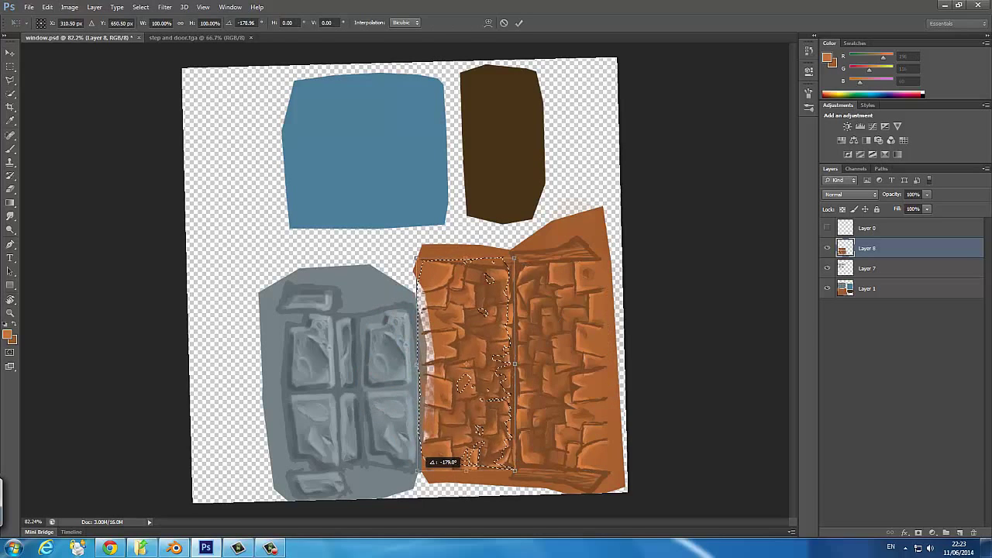
key(Return)
click(828, 228)
click(828, 228)
Stretch the brick copy to fill the left panel.
key(ctrl+t)
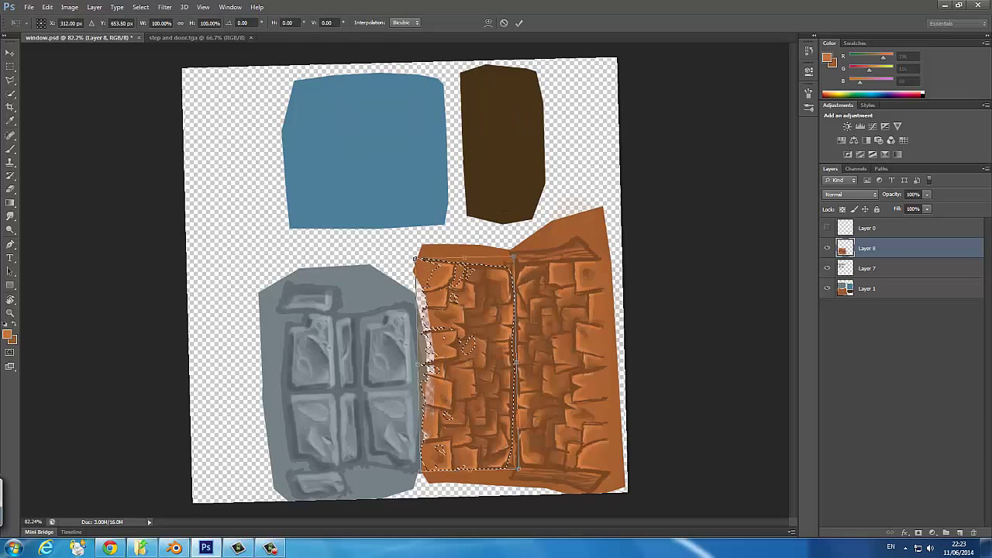
drag(469, 256, 469, 244)
key(Return)
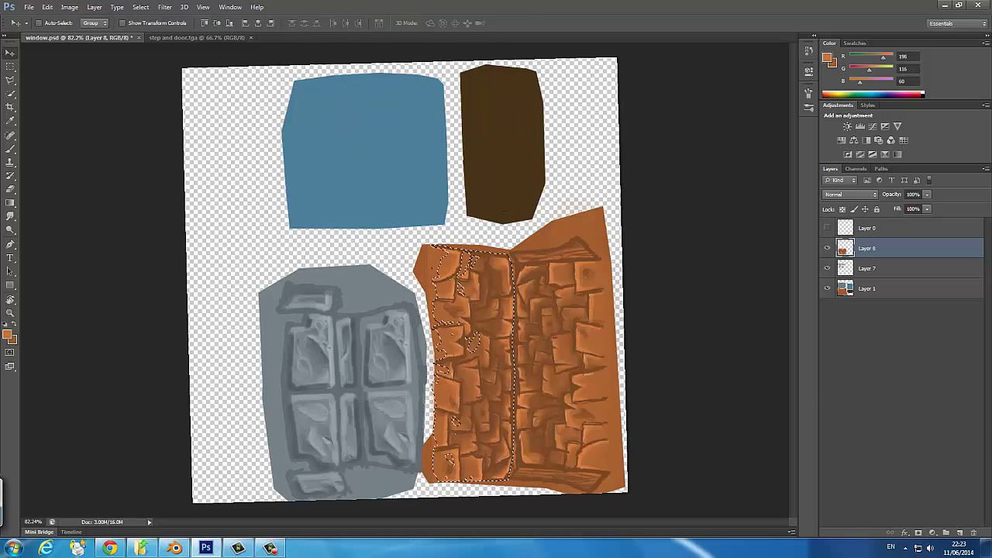
key(ctrl+d)
key(b)
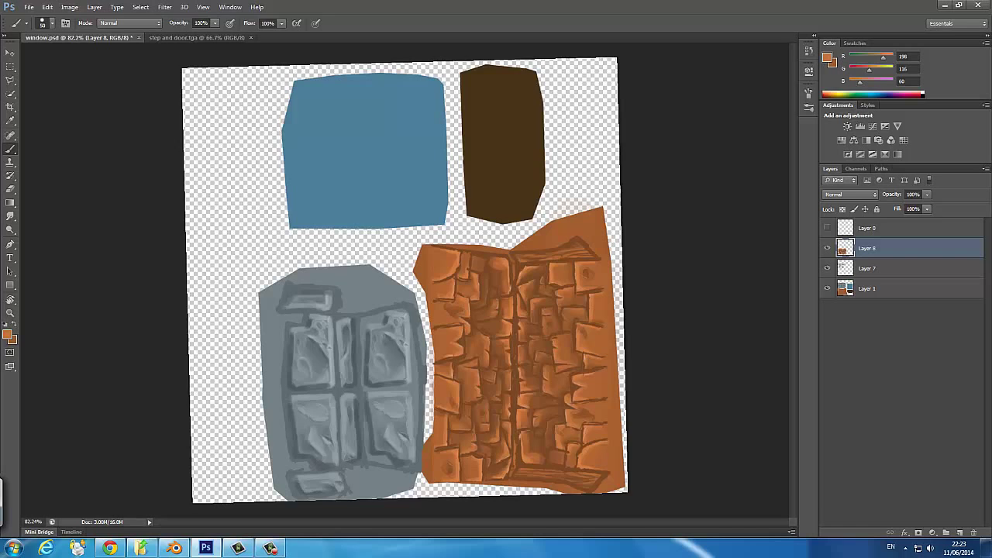
key(e)
Move the brick strip up onto the upper awning and darken it with dark brown.
key(ctrl+t)
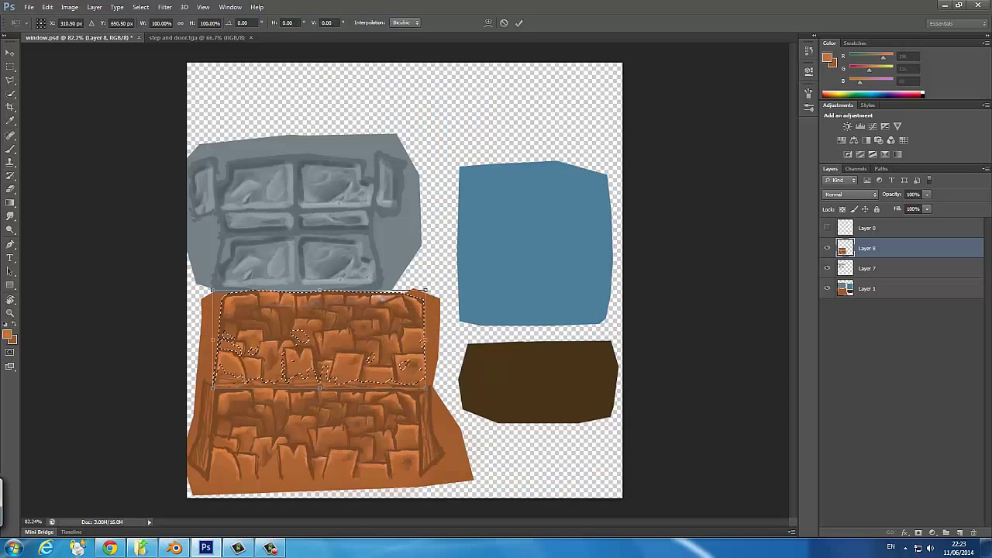
mouse_move(355, 355)
mouse_down()
mouse_move(355, 324)
mouse_move(331, 283)
mouse_up()
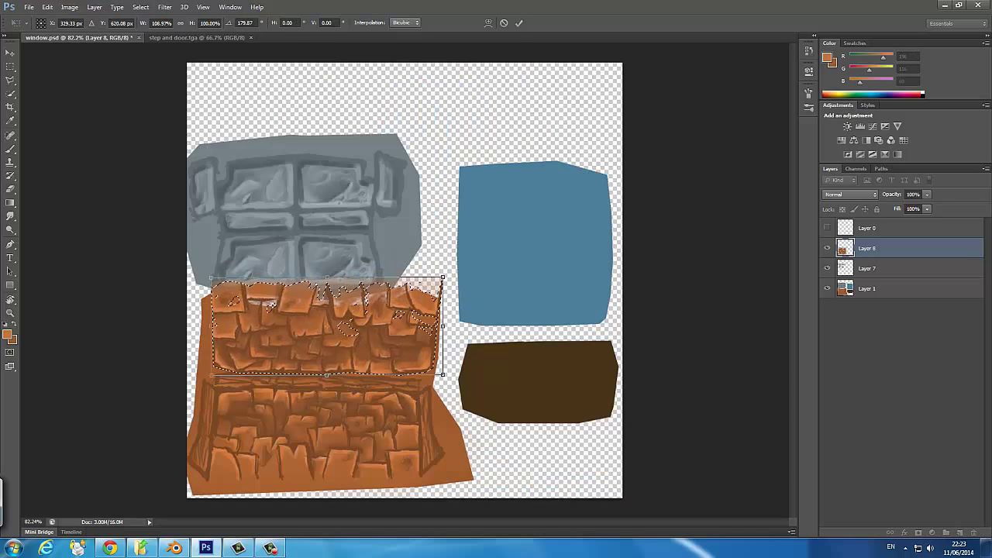
key(Return)
key(b)
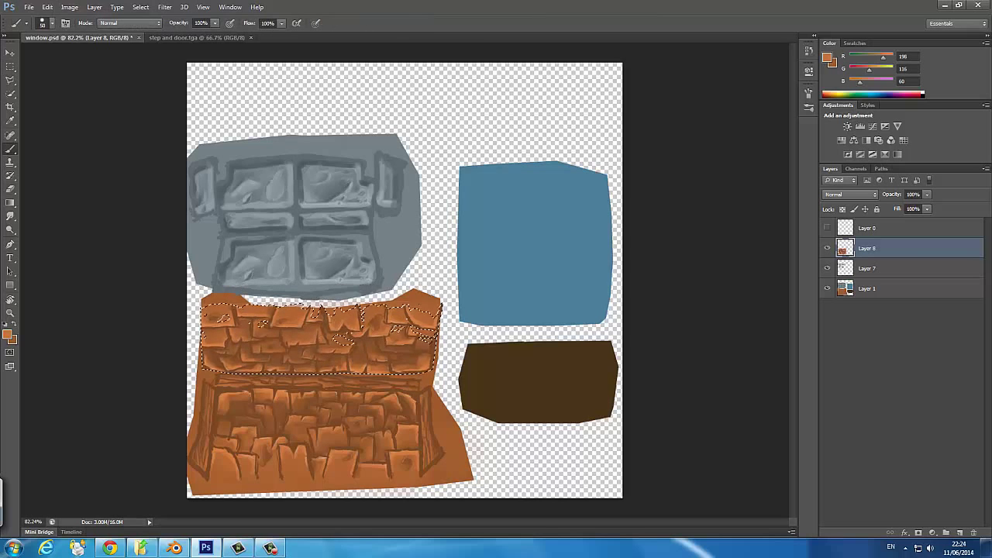
click(317, 337)
key(ctrl+d)
Save the texture as Targa, overwriting the existing file.
key(m)
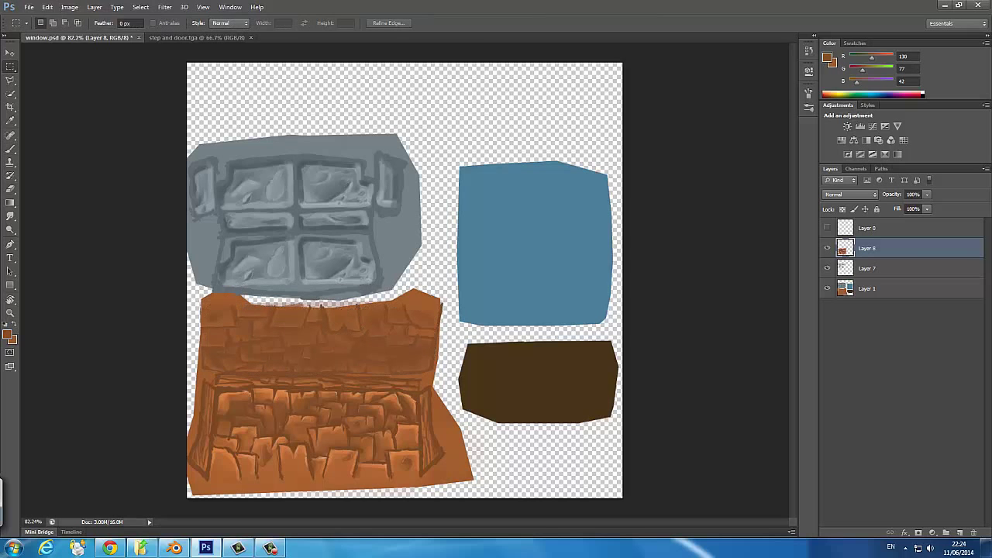
click(29, 7)
click(77, 127)
click(515, 271)
click(489, 422)
click(616, 257)
click(442, 197)
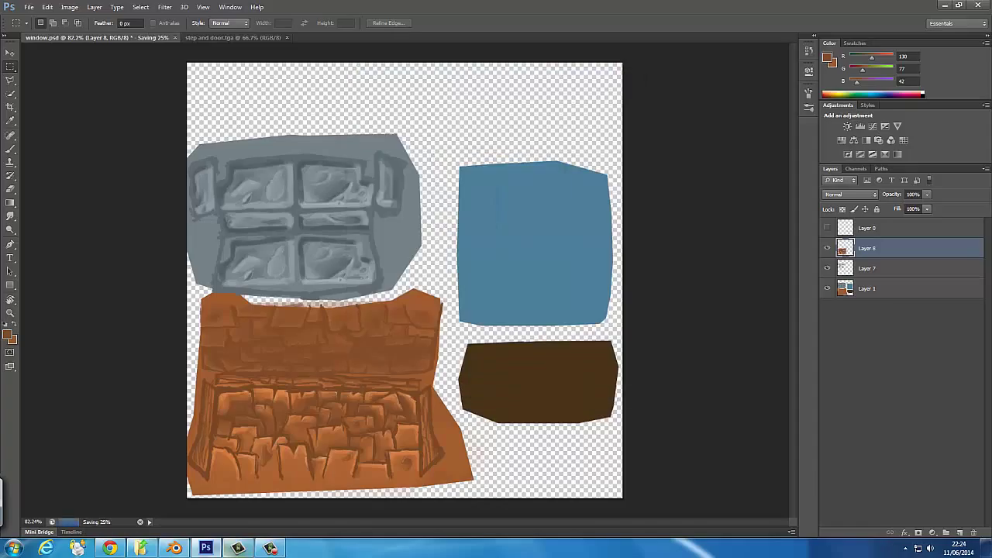
Orbit the Blender house to view the new brickwork.
click(174, 548)
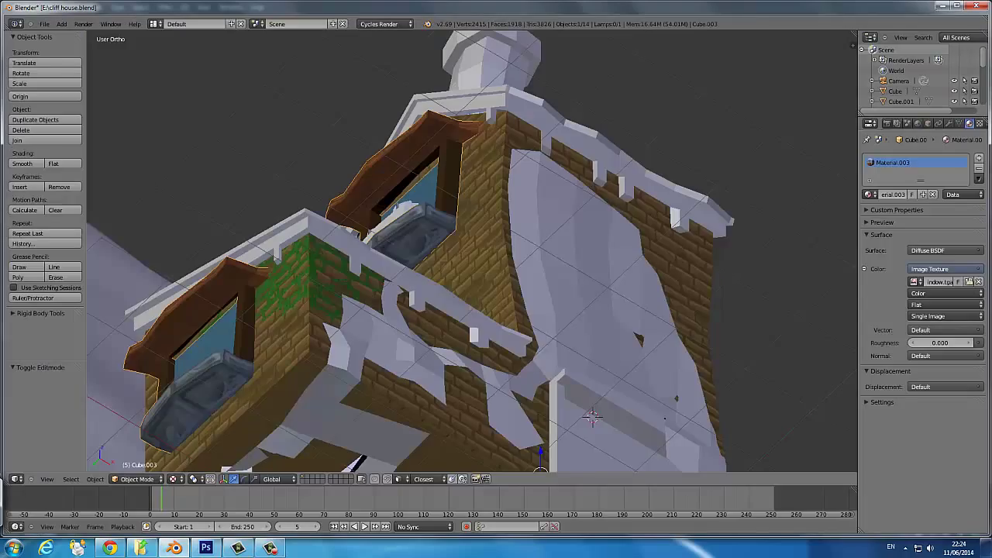
mouse_move(496, 271)
mouse_down()
mouse_move(403, 264)
mouse_move(419, 264)
mouse_up()
scroll(471, 252, down, 5)
scroll(471, 252, down, 2)
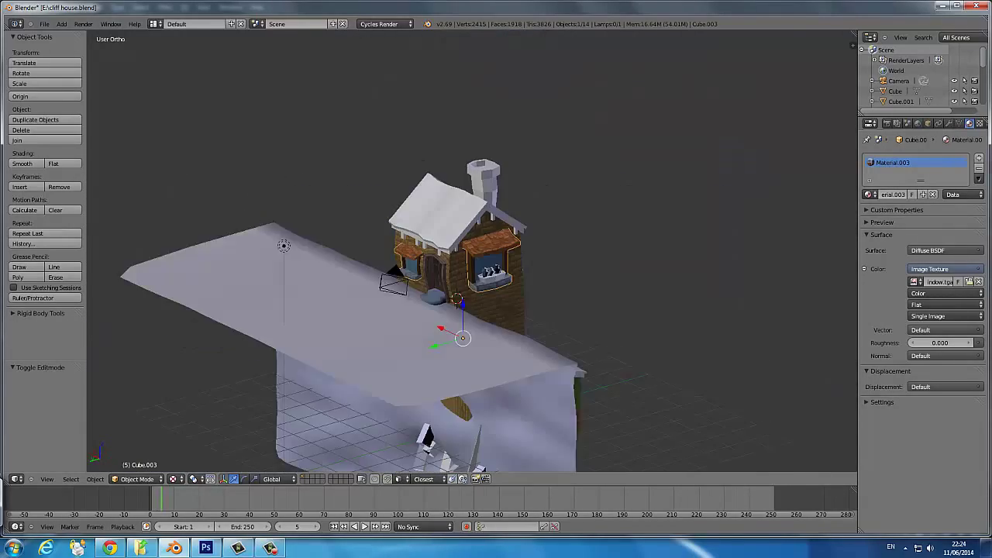
Add a paint layer below Layer 0 and rotate the canvas to match the model's window.
click(206, 548)
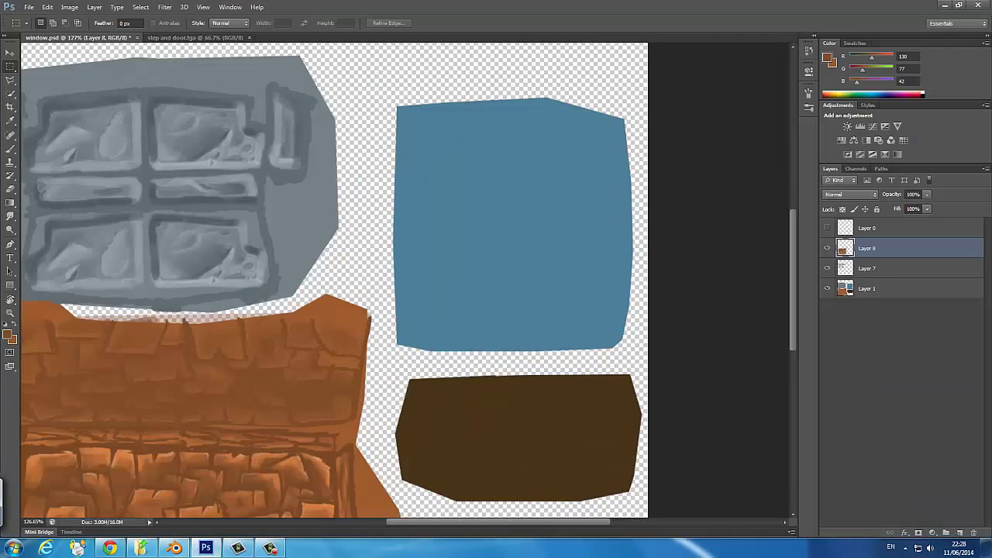
click(892, 289)
key(ctrl+bracketright)
key(ctrl+bracketright)
key(b)
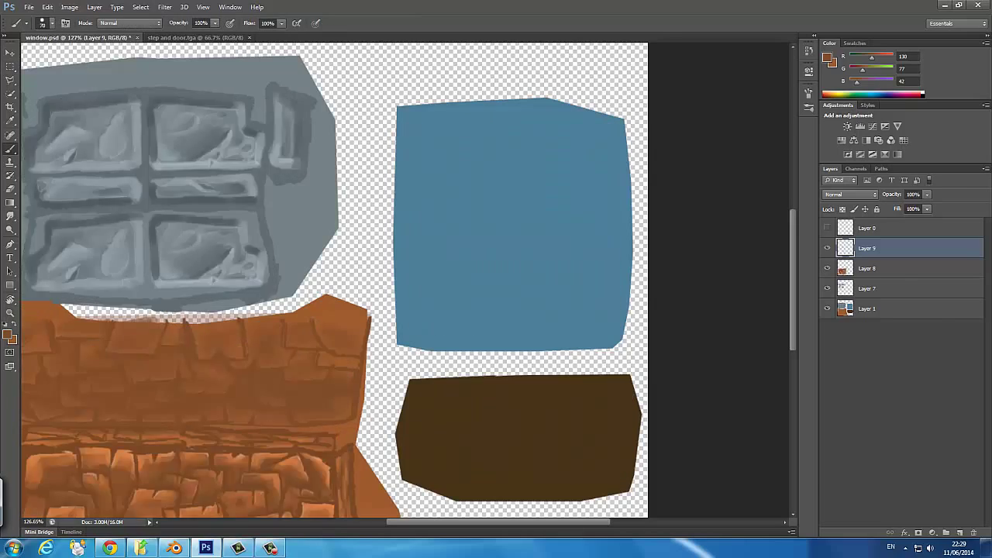
click(827, 228)
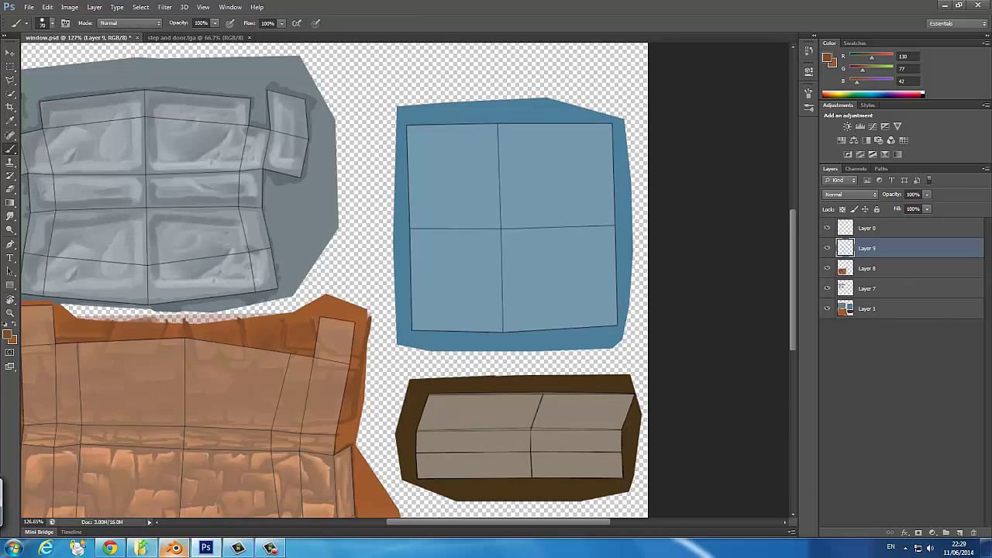
key(alt+Tab)
key(KP_Decimal)
key(alt+Tab)
key(r)
mouse_move(465, 233)
mouse_down()
mouse_move(403, 279)
mouse_move(479, 291)
mouse_up()
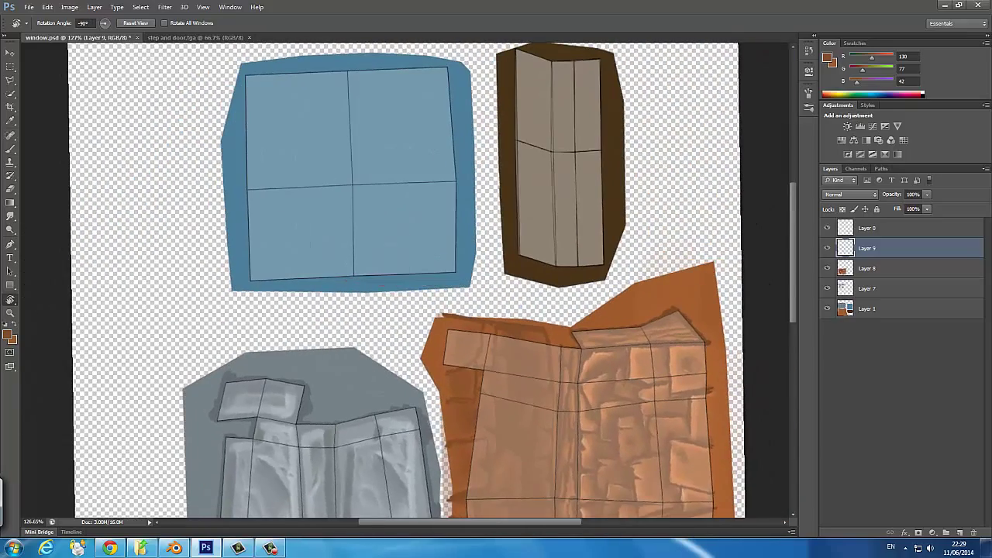
drag(465, 233, 403, 294)
key(b)
Paint numbers 1–4 in the glass quadrants and save as window.tga.
drag(245, 266, 248, 320)
drag(338, 268, 372, 296)
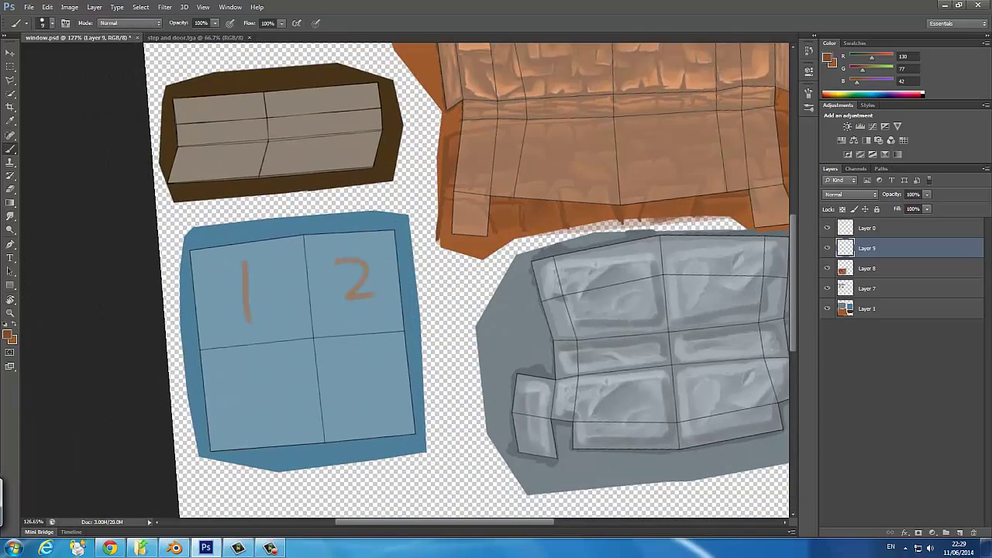
drag(242, 378, 242, 423)
drag(350, 360, 383, 397)
click(28, 7)
click(39, 124)
click(532, 264)
click(509, 350)
click(618, 257)
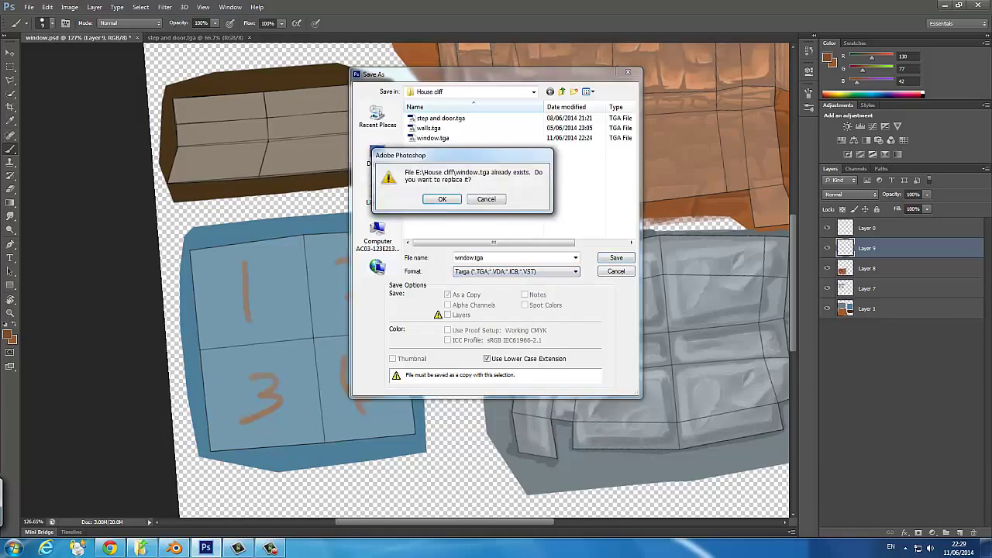
click(443, 195)
Check the numbers in Blender, then erase them and rotate the canvas a quarter turn.
click(174, 548)
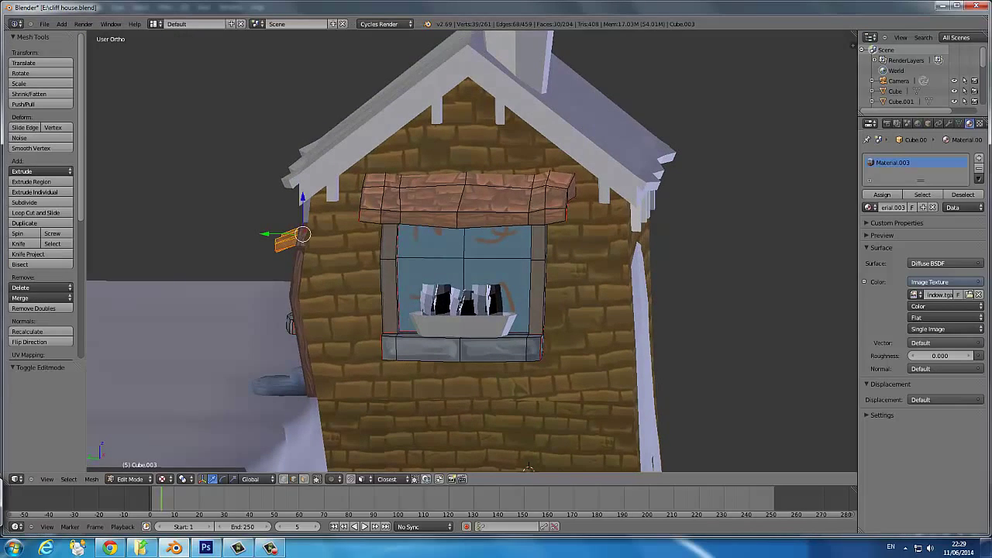
click(205, 548)
key(e)
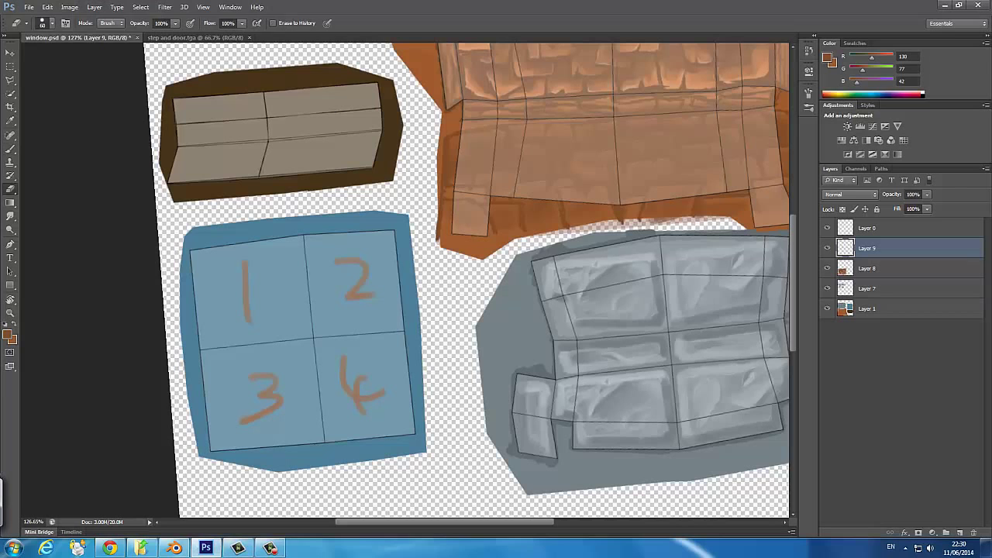
mouse_move(245, 267)
mouse_down()
mouse_move(365, 379)
mouse_move(380, 407)
mouse_up()
key(r)
drag(403, 310, 465, 387)
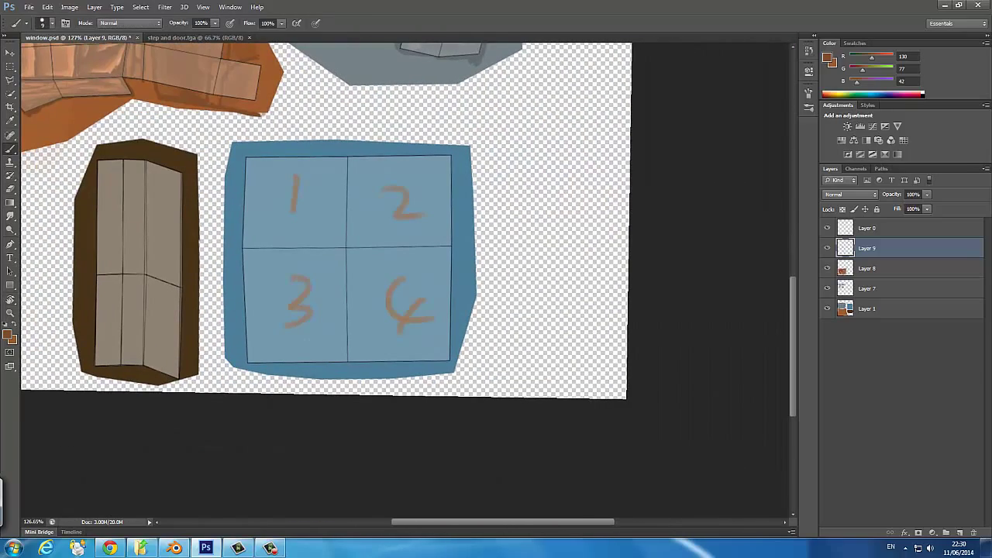
Resave window.tga, view it in Blender, and undo the remaining number strokes.
click(505, 275)
click(512, 418)
click(616, 258)
click(523, 180)
click(175, 548)
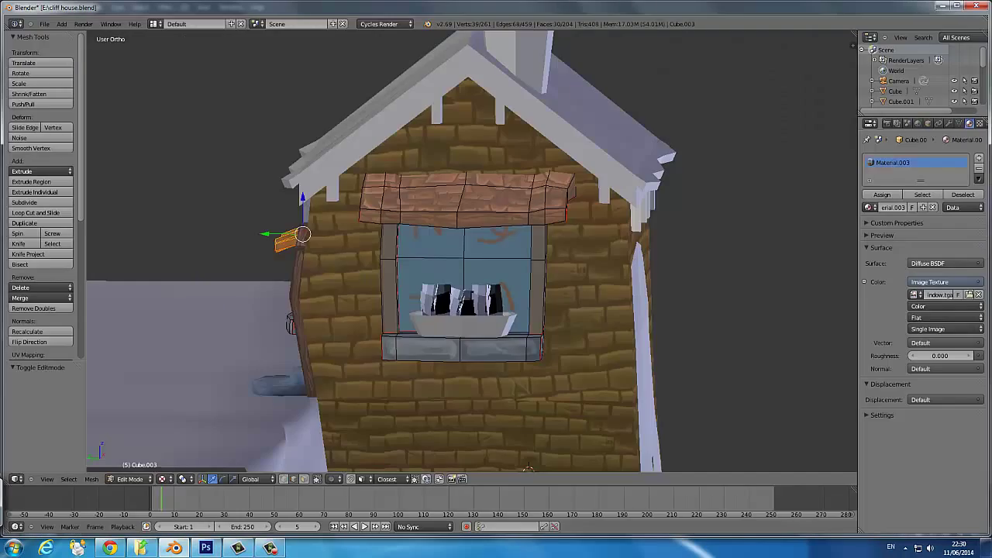
click(206, 548)
key(ctrl+alt+z)
key(ctrl+alt+z)
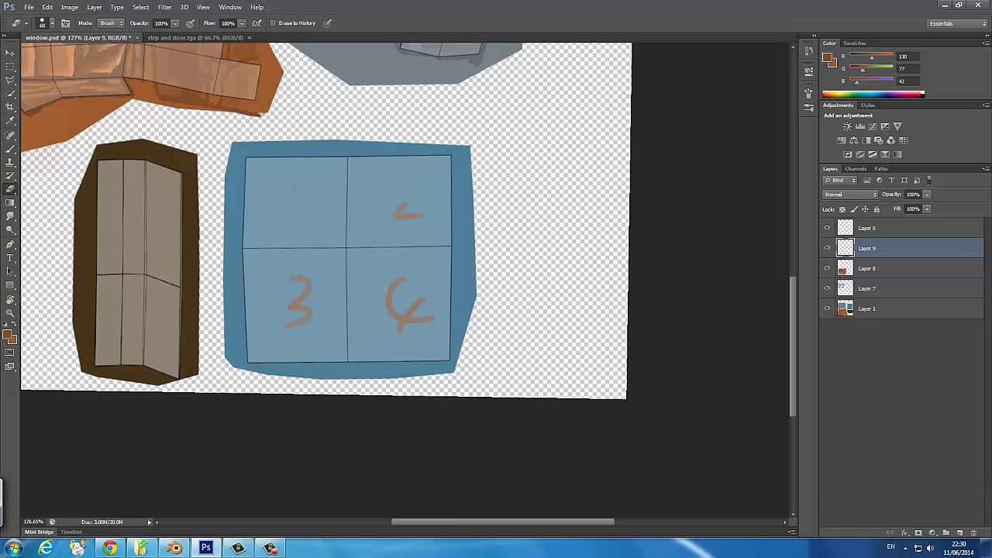
key(ctrl+alt+z)
key(ctrl+alt+z)
key(ctrl+alt+z)
Paint green over the window's blue glass, covering the top gap and left strip.
key(b)
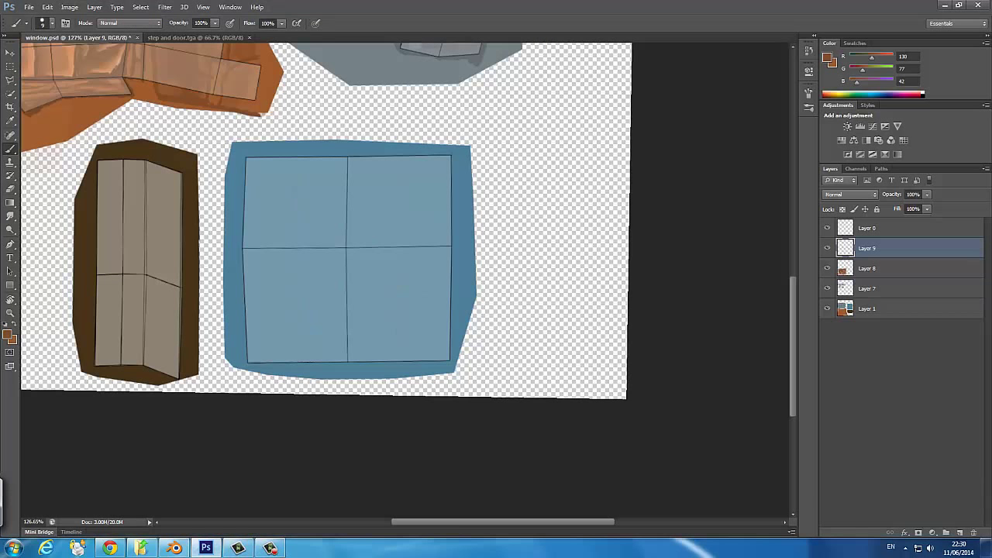
click(8, 335)
click(417, 223)
click(597, 139)
mouse_move(281, 190)
mouse_down()
mouse_move(264, 372)
mouse_move(326, 155)
mouse_move(396, 372)
mouse_move(435, 155)
mouse_up()
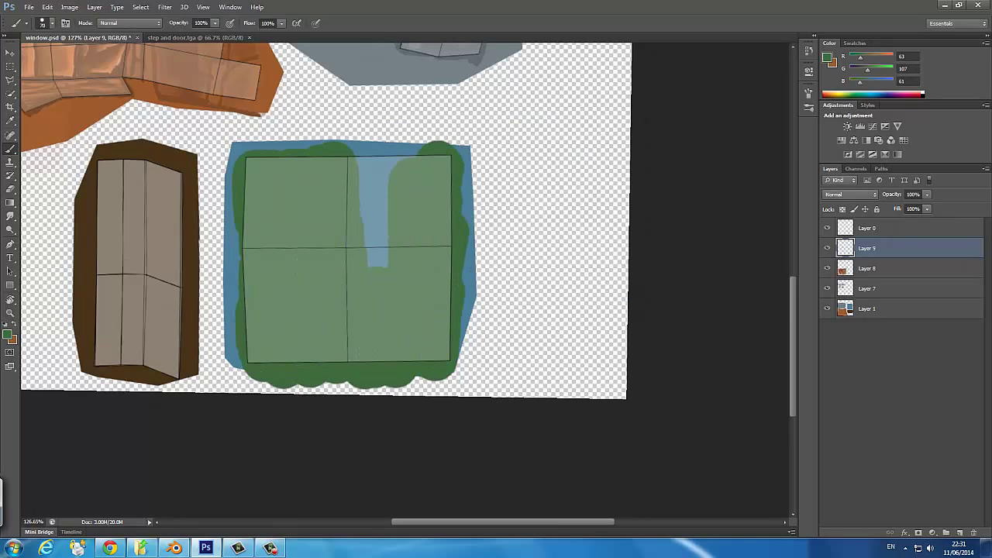
drag(376, 264, 388, 146)
drag(231, 229, 229, 341)
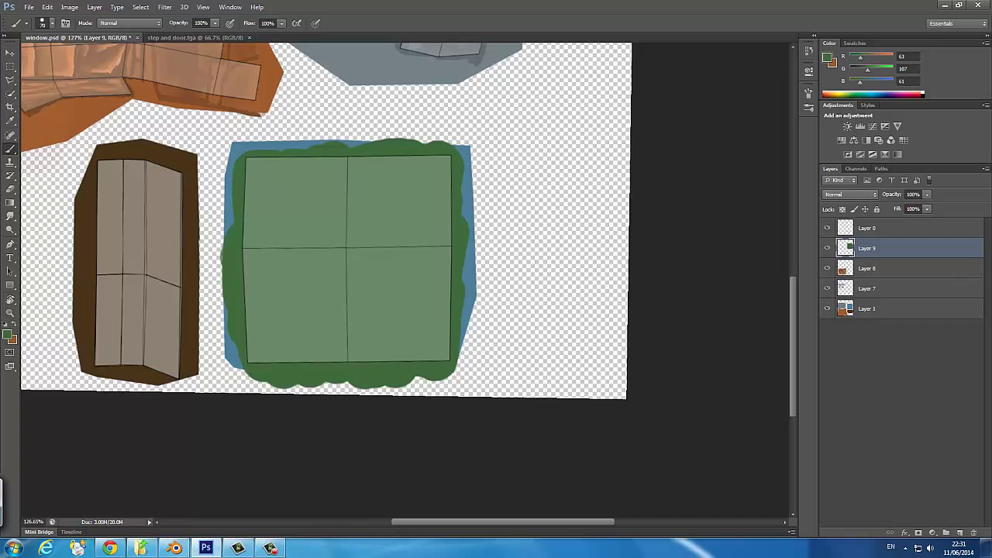
Switch to a darker green and smaller brush on a new layer above Layer 9.
click(828, 57)
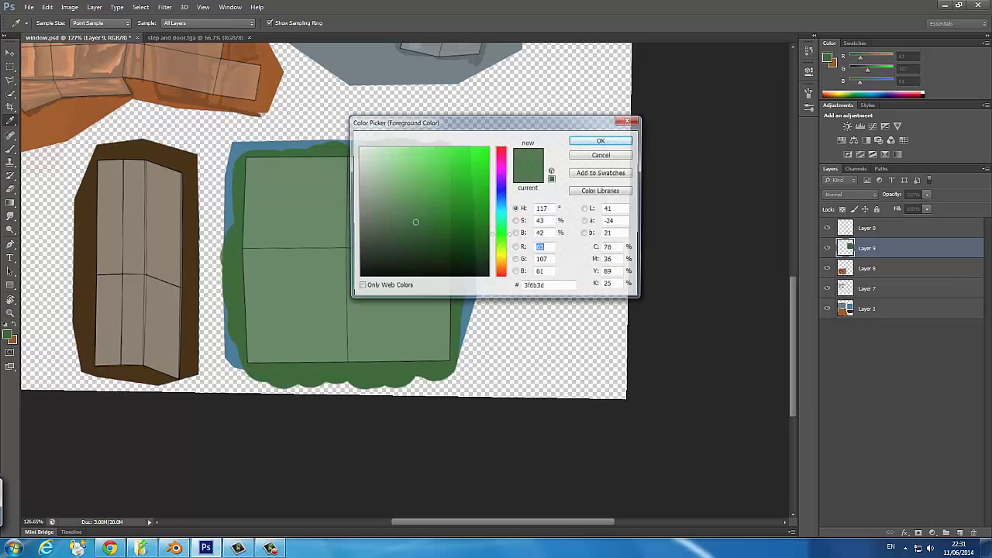
click(406, 228)
click(600, 140)
click(809, 93)
key(bracketleft)
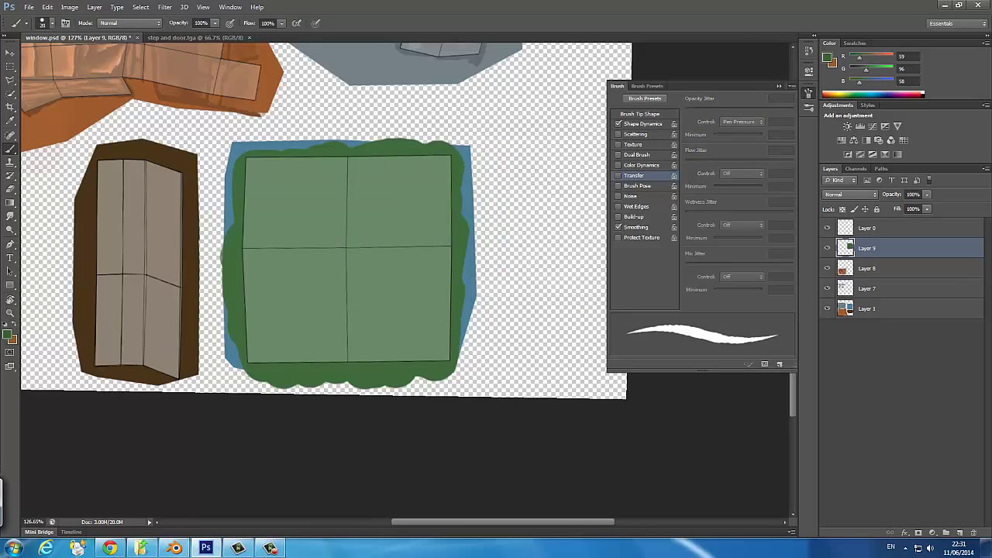
key(F5)
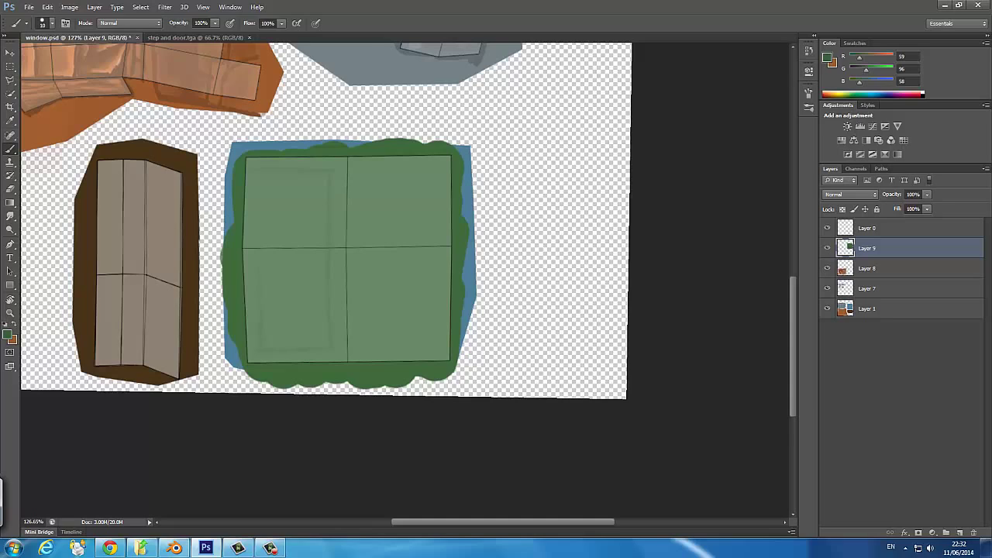
alt+click(243, 172)
click(960, 532)
alt+click(321, 194)
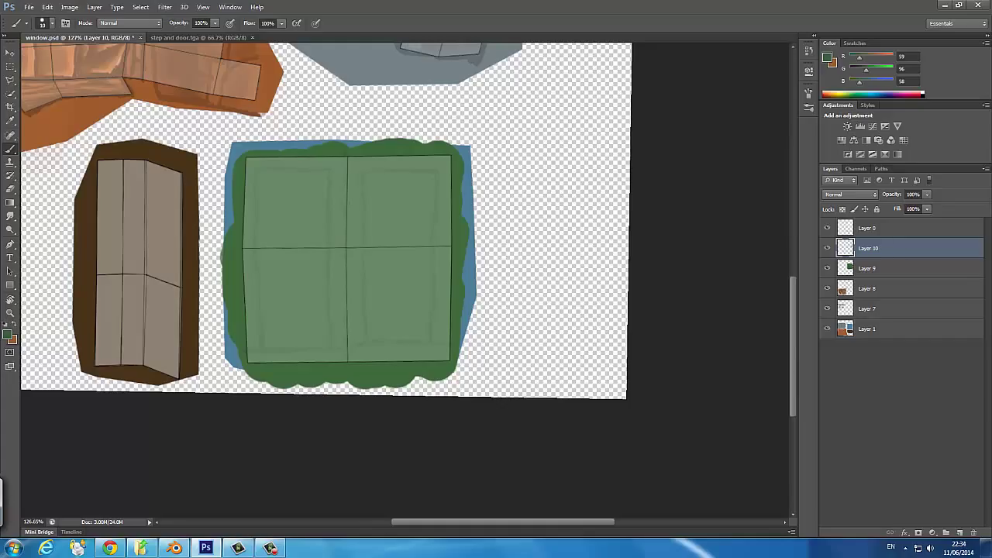
Undo two strokes, hide Layer 0's wireframe, and add a new layer for slat shading.
key(ctrl+z)
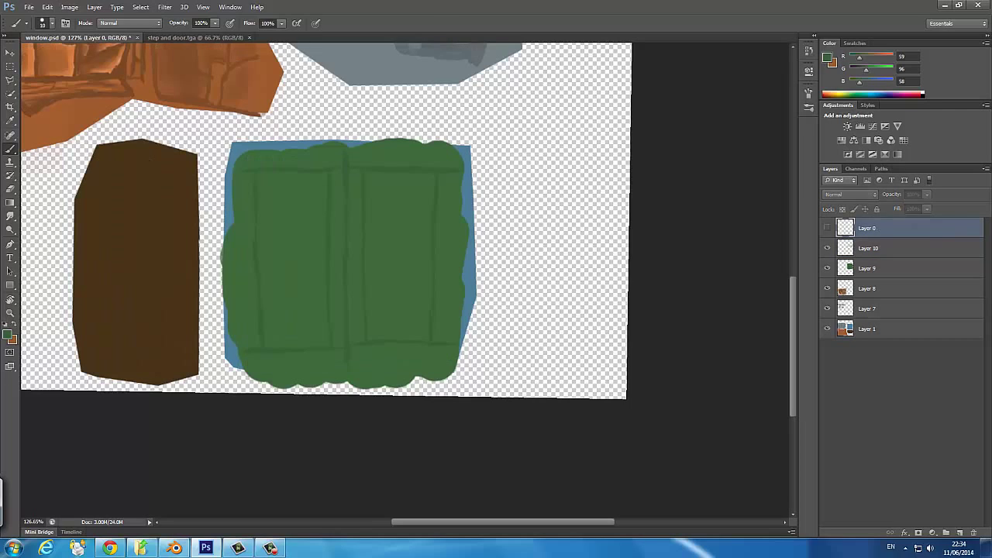
key(ctrl+z)
click(827, 228)
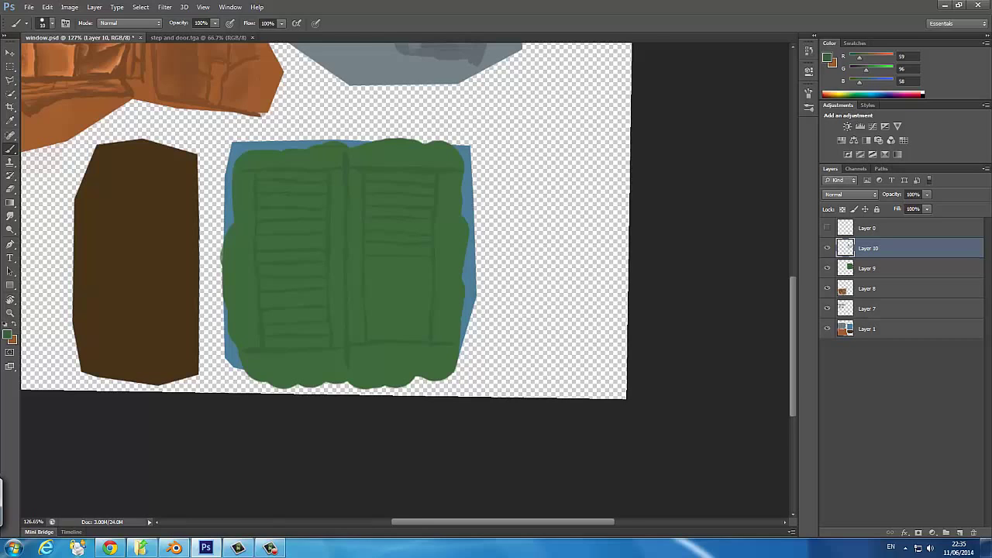
drag(326, 233, 294, 222)
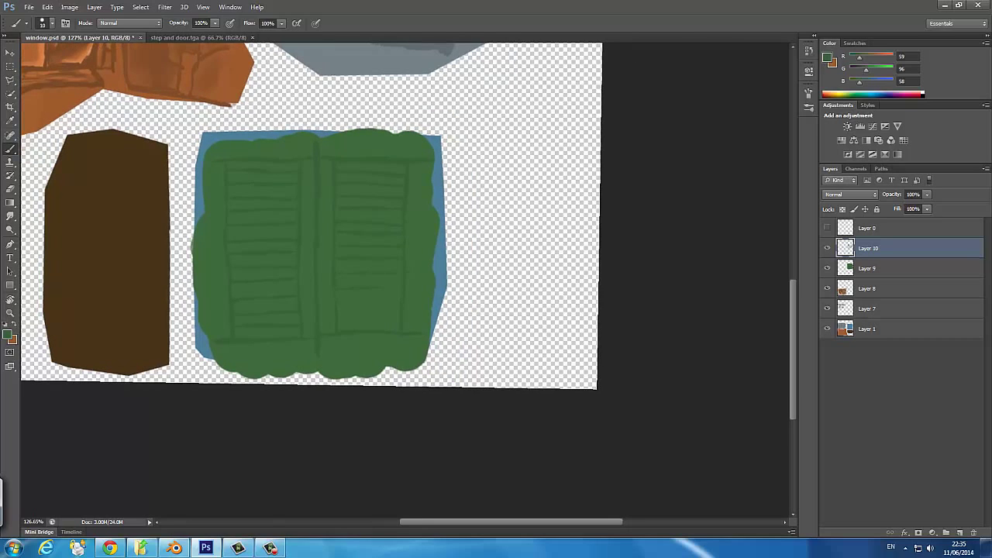
key(ctrl+shift+alt+n)
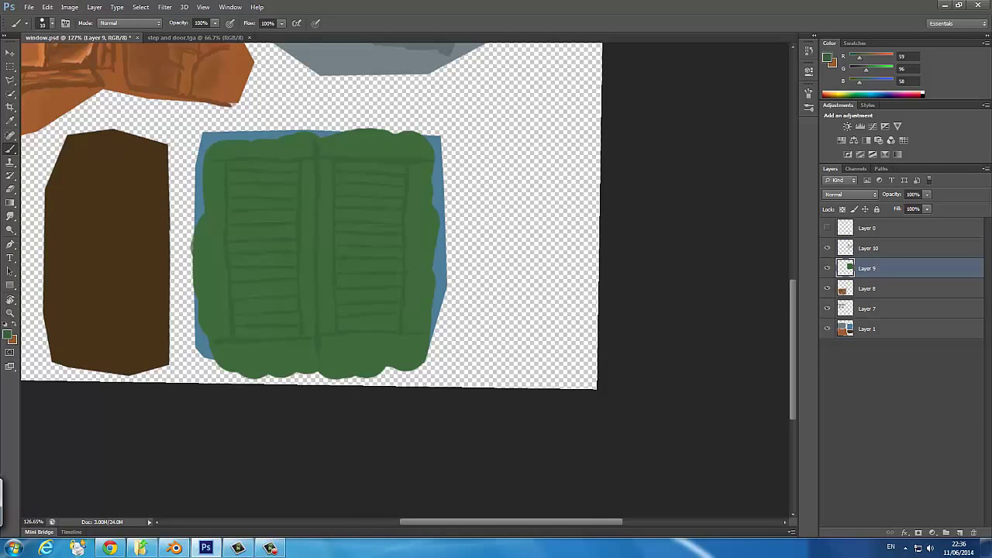
key(F5)
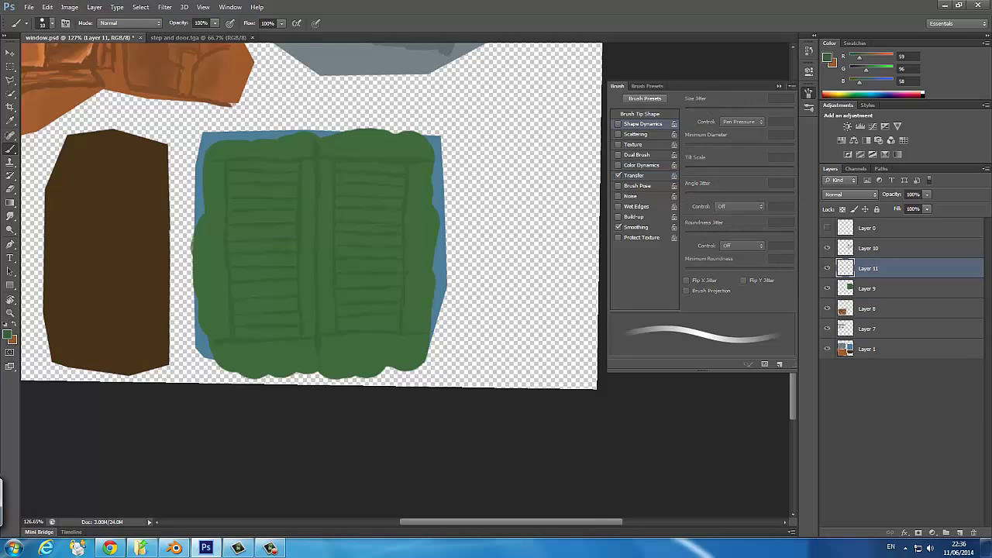
Pick a darker green and shade under each slat of the left shutter.
key(F5)
click(9, 335)
key(Return)
mouse_move(224, 162)
mouse_down()
mouse_move(295, 164)
mouse_move(270, 163)
mouse_move(292, 166)
mouse_move(271, 189)
mouse_move(297, 202)
mouse_up()
key(ctrl+z)
mouse_move(234, 215)
mouse_down()
mouse_move(274, 215)
mouse_move(290, 230)
mouse_up()
mouse_move(229, 244)
mouse_down()
mouse_move(285, 244)
mouse_move(297, 257)
mouse_up()
mouse_move(240, 271)
mouse_down()
mouse_move(286, 271)
mouse_move(297, 284)
mouse_up()
mouse_move(236, 303)
mouse_down()
mouse_move(273, 302)
mouse_move(244, 318)
mouse_move(292, 331)
mouse_up()
Shade the right shutter's upper, middle, lower and bottom slats in dark green.
mouse_move(348, 176)
mouse_down()
mouse_move(389, 177)
mouse_move(395, 189)
mouse_up()
mouse_move(349, 201)
mouse_down()
mouse_move(395, 202)
mouse_move(385, 214)
mouse_move(397, 227)
mouse_move(372, 249)
mouse_up()
mouse_move(341, 263)
mouse_down()
mouse_move(397, 264)
mouse_move(399, 277)
mouse_up()
mouse_move(344, 293)
mouse_down()
mouse_move(384, 292)
mouse_move(394, 319)
mouse_up()
Smudge a right-shutter slat stroke to soften it, then sample the shutter green.
key(r)
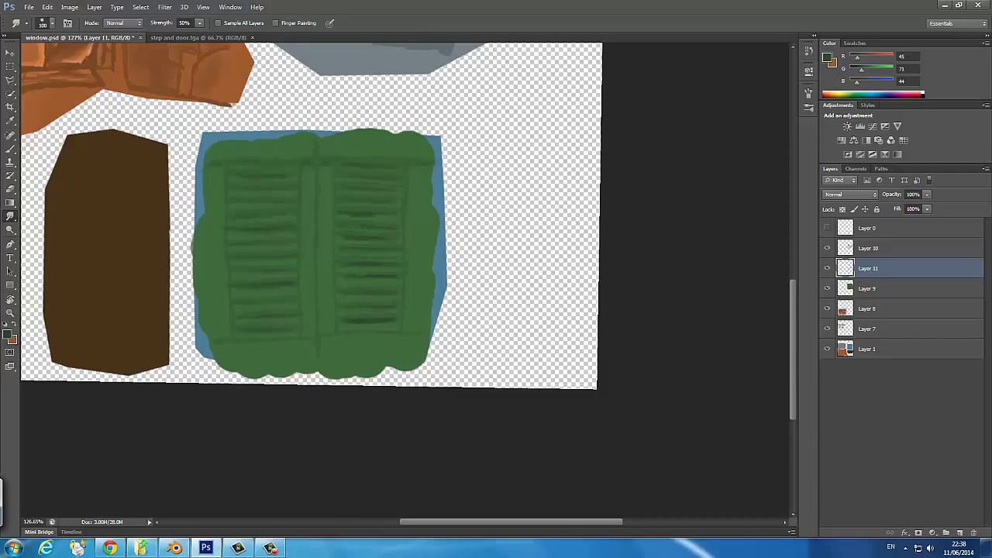
drag(338, 240, 369, 240)
key(e)
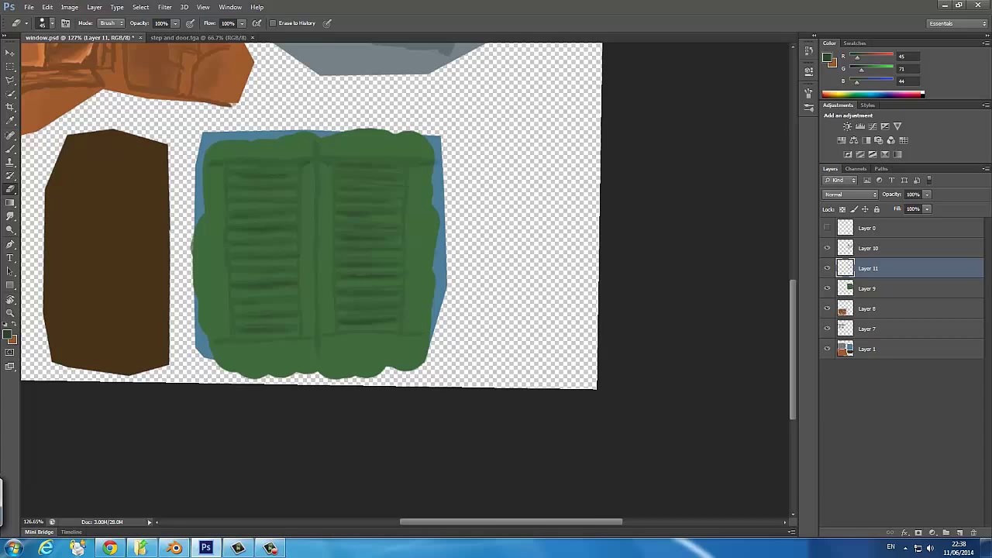
key(b)
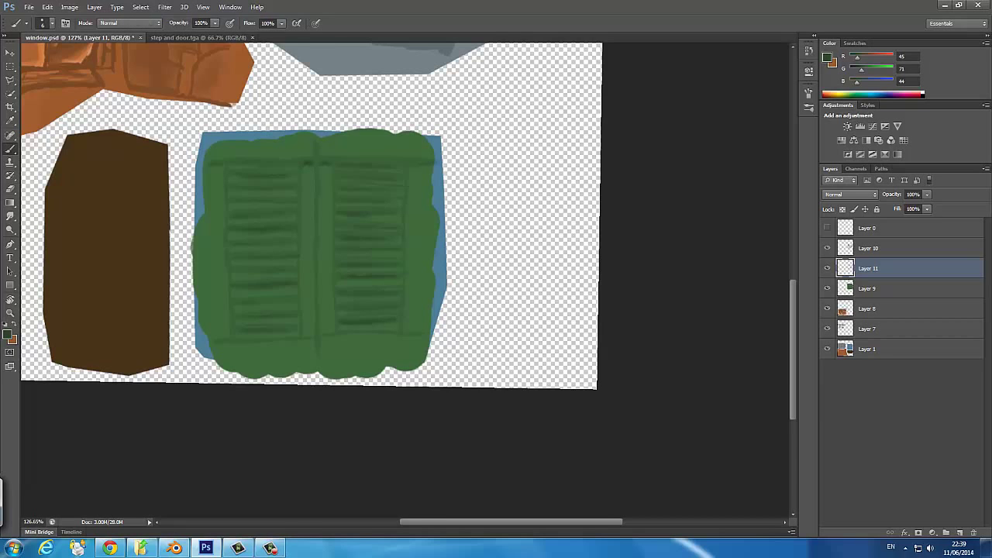
alt+click(271, 359)
alt+scroll(318, 265, up, 5)
On a new layer, paint lighter green highlights along the right shutter's upper slats.
click(7, 334)
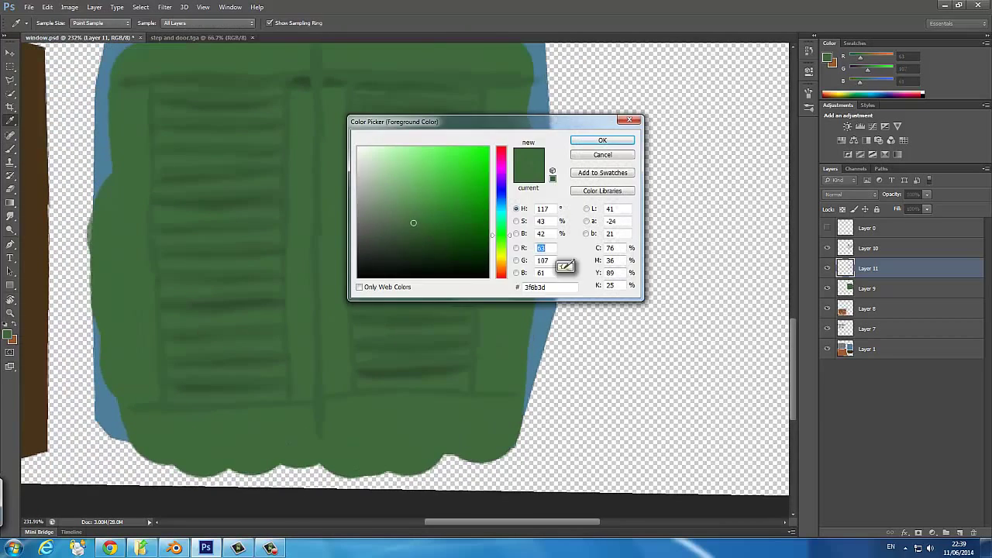
key(Return)
key(ctrl+shift+alt+n)
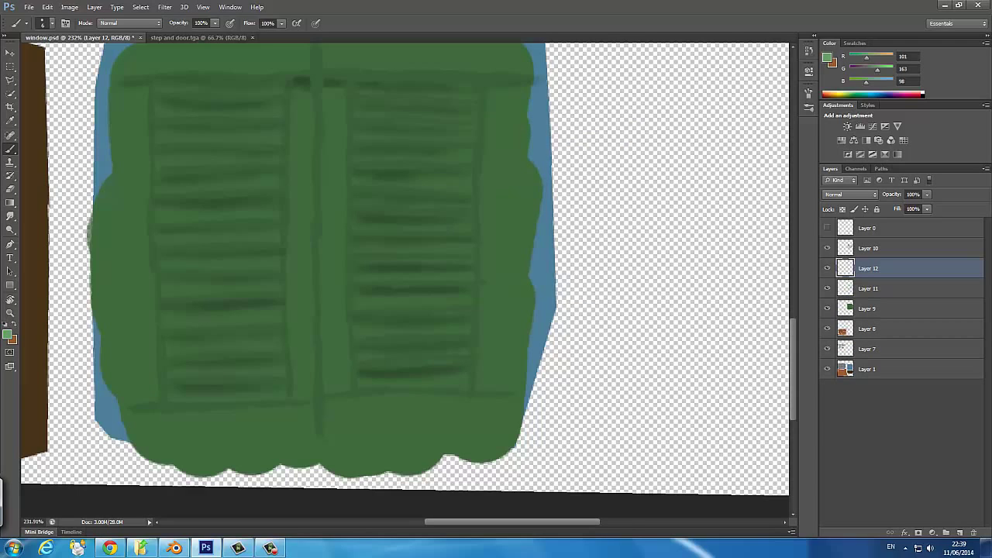
mouse_move(353, 114)
mouse_down()
mouse_move(476, 117)
mouse_move(355, 138)
mouse_up()
mouse_move(470, 151)
mouse_down()
mouse_move(464, 161)
mouse_move(356, 159)
mouse_move(434, 188)
mouse_move(364, 183)
mouse_move(473, 205)
mouse_up()
drag(409, 230, 352, 229)
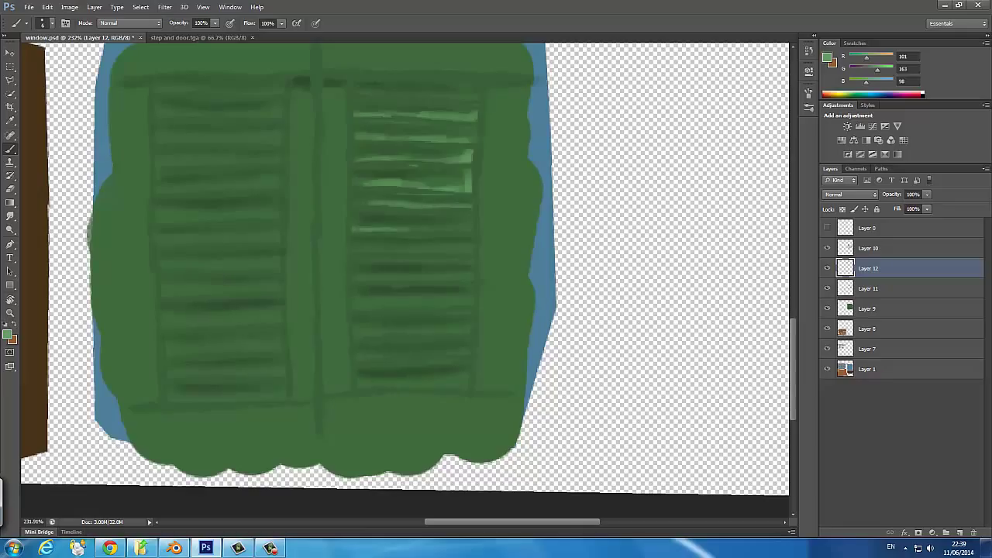
drag(473, 225, 399, 227)
drag(473, 251, 353, 250)
Continue light green highlights down the right shutter's middle, lower and bottom slats.
drag(456, 260, 427, 261)
mouse_move(354, 279)
mouse_down()
mouse_move(474, 279)
mouse_move(454, 270)
mouse_up()
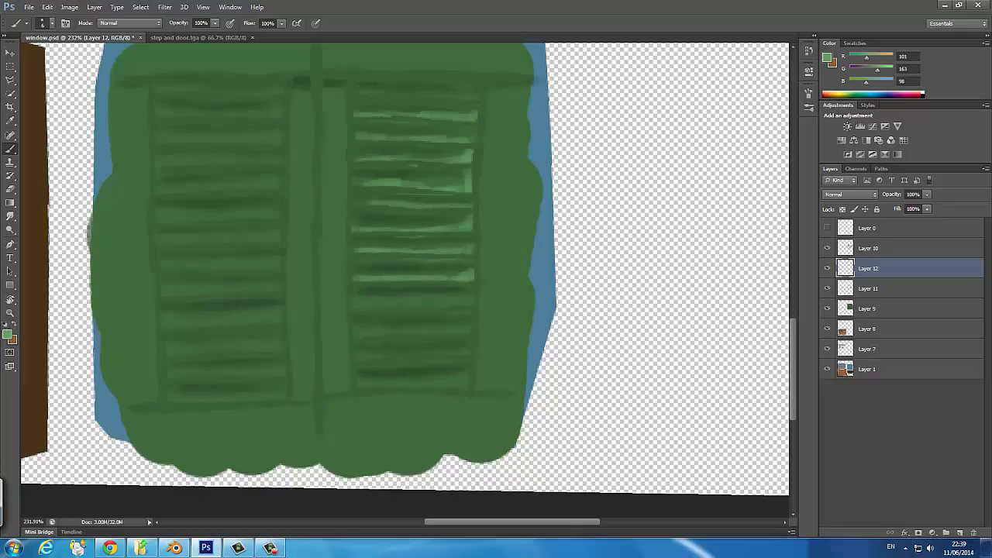
drag(353, 303, 451, 304)
drag(473, 293, 435, 305)
drag(361, 333, 470, 321)
drag(361, 357, 466, 354)
mouse_move(353, 94)
mouse_down()
mouse_move(434, 93)
mouse_move(391, 96)
mouse_up()
mouse_move(357, 383)
mouse_down()
mouse_move(465, 383)
mouse_move(448, 388)
mouse_up()
Erase stray bits of the right shutter's slat highlights to trim them.
key(e)
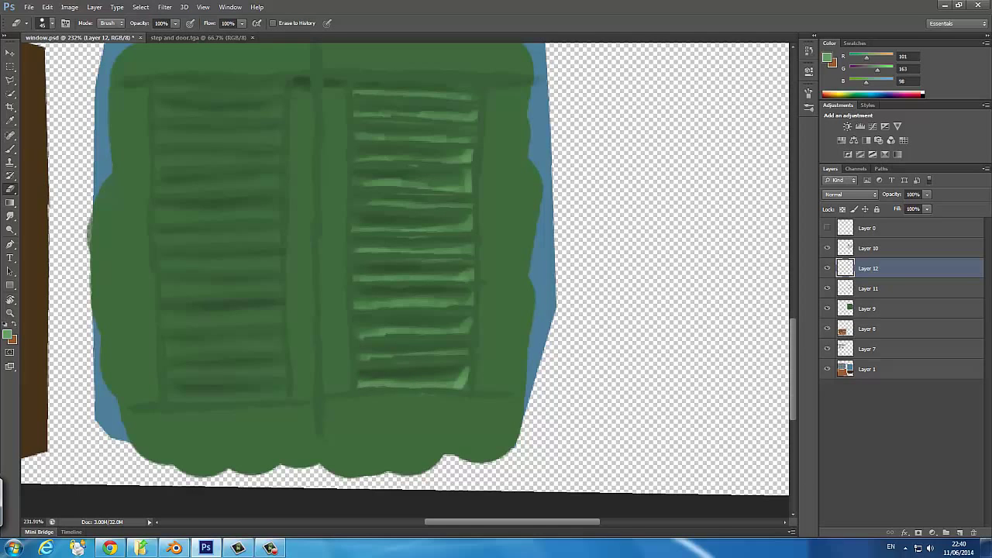
drag(447, 195, 385, 202)
click(10, 217)
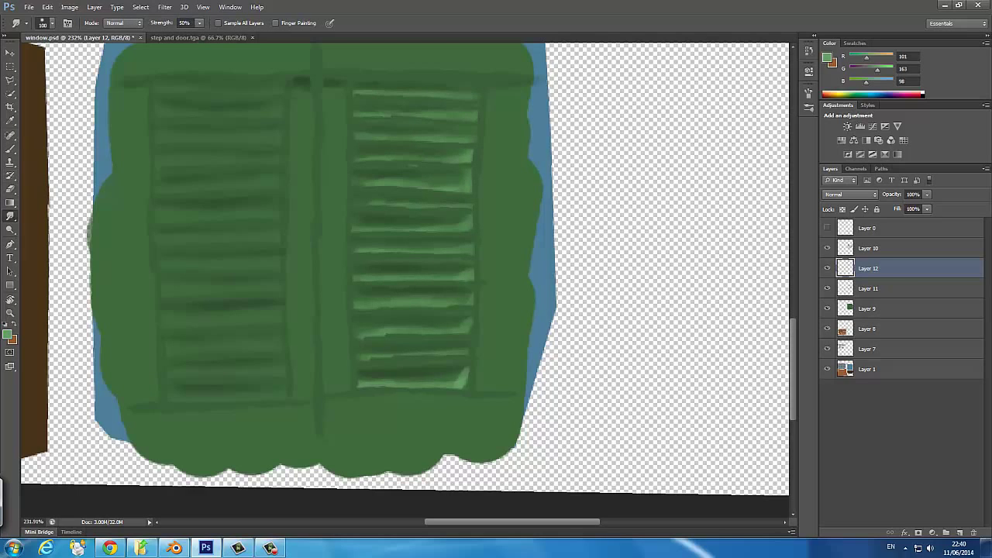
key(e)
drag(416, 303, 371, 303)
drag(456, 303, 434, 303)
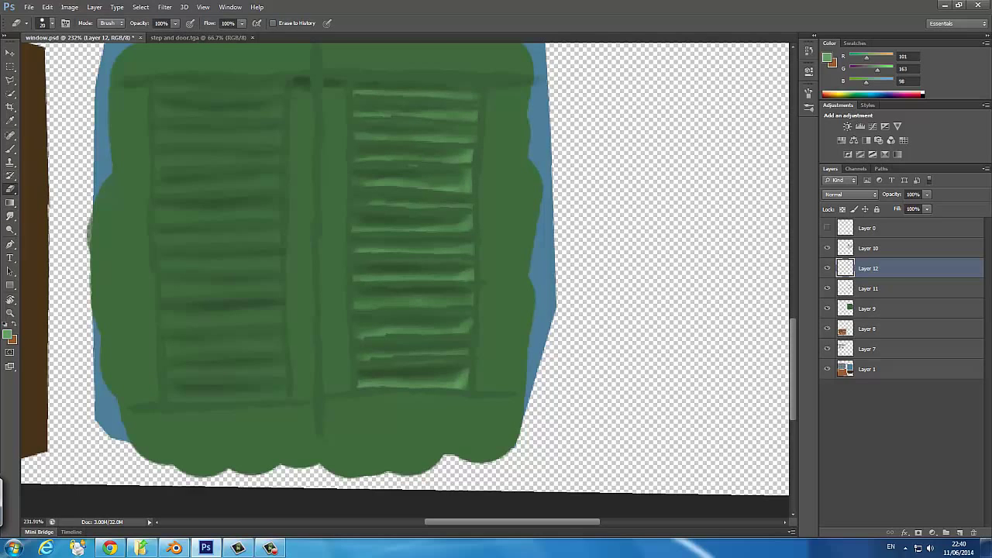
drag(459, 185, 364, 185)
drag(423, 206, 387, 206)
scroll(403, 264, up, 3)
scroll(403, 263, down, 3)
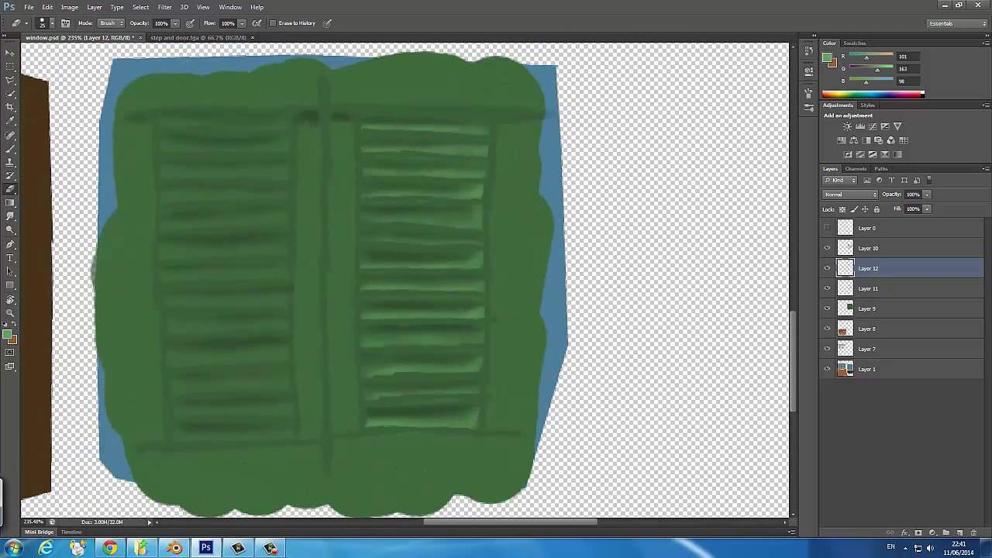
Save a copy of the texture in Targa format as window.tga.
click(28, 7)
click(47, 131)
click(515, 272)
click(496, 421)
click(616, 257)
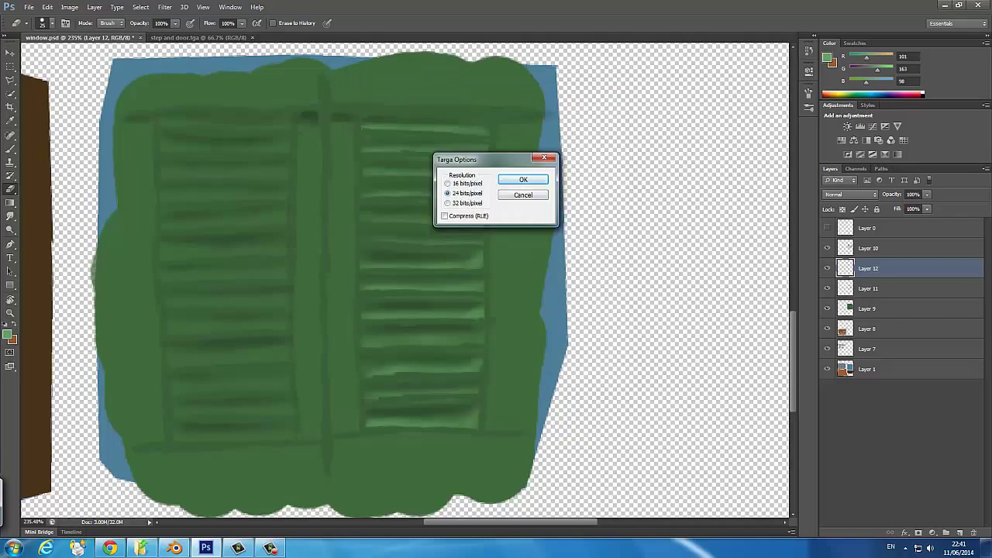
Load window.tga into the Blender house material's Image Texture, then return to Photoshop.
click(521, 153)
click(174, 549)
click(969, 294)
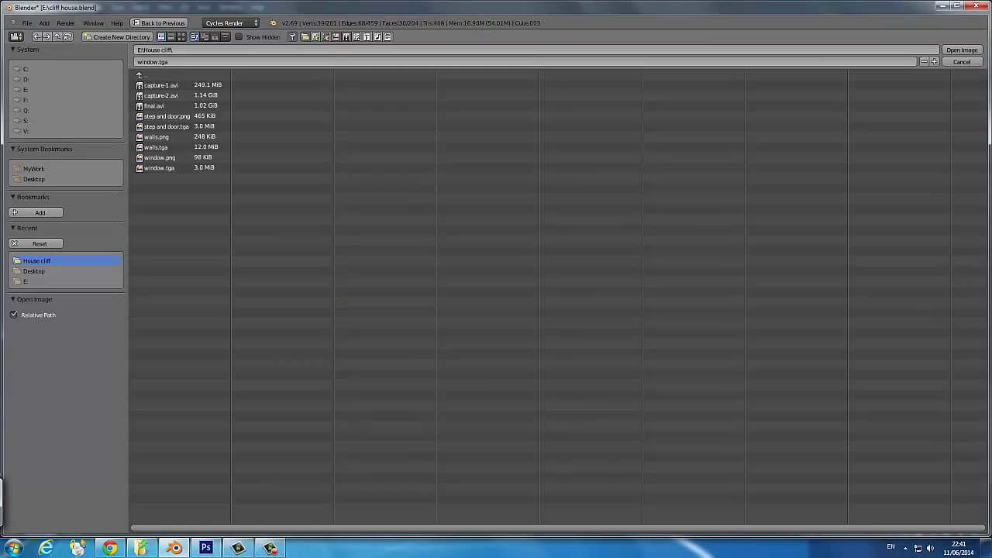
double_click(159, 168)
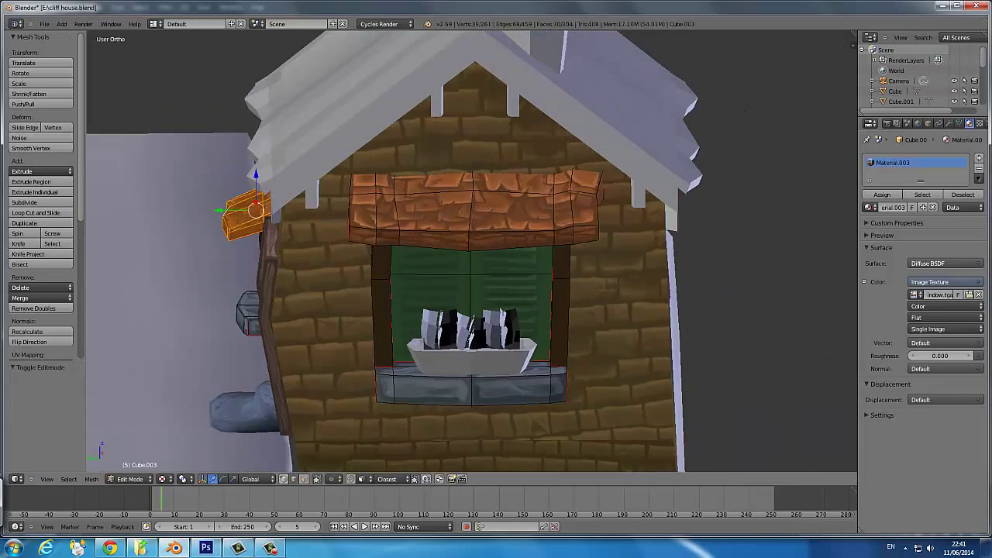
click(206, 548)
On new Layer 13, paint broad soft dark-green shading over the shutters.
key(ctrl+shift+alt+n)
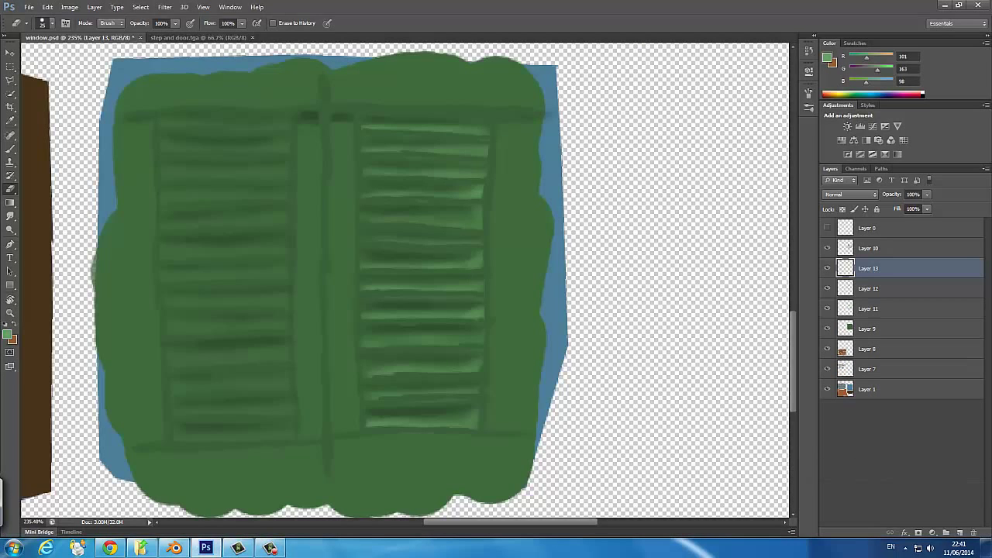
key(b)
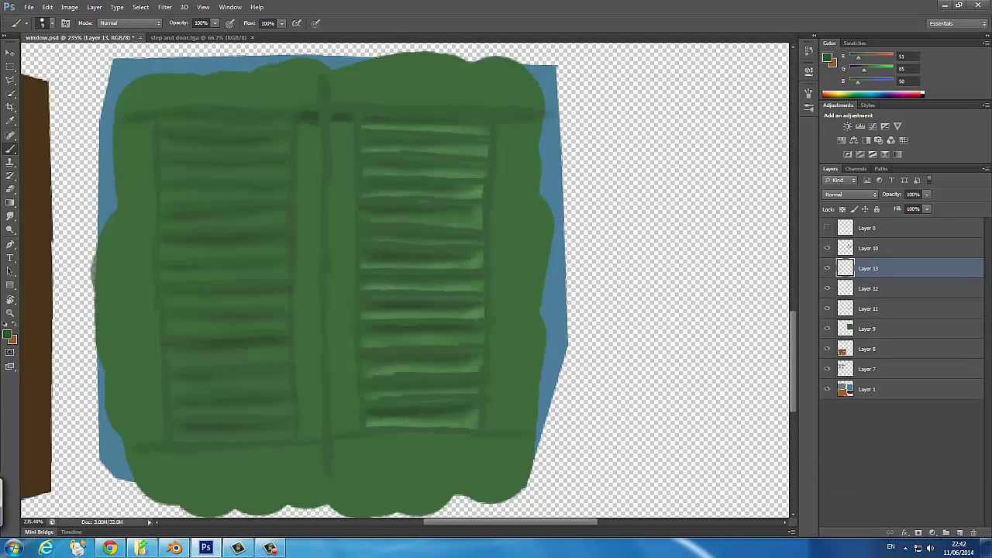
drag(117, 117, 566, 232)
drag(574, 271, 62, 295)
drag(70, 233, 589, 271)
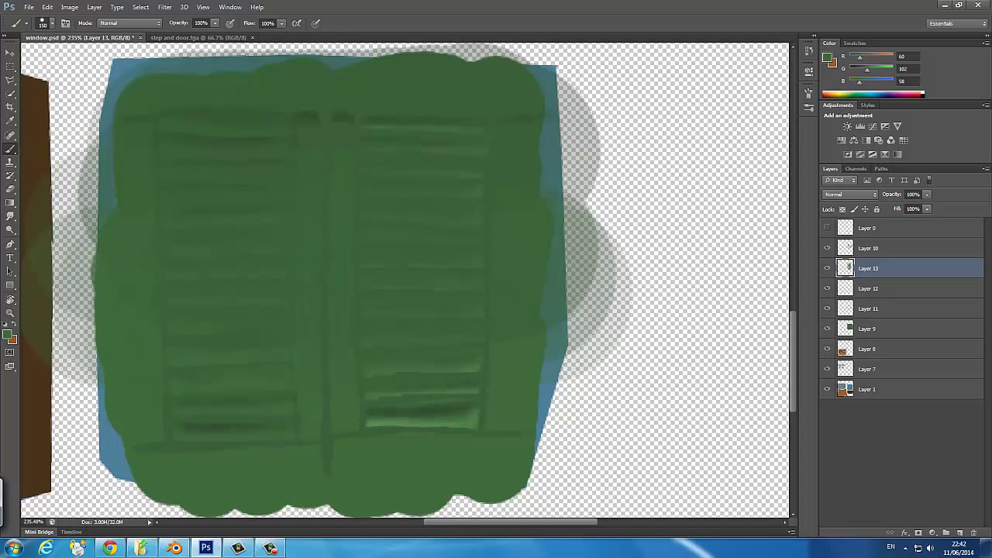
drag(582, 233, 116, 171)
Set the shading layer to 70% opacity and move it below Layer 11.
click(927, 194)
mouse_move(929, 207)
mouse_down()
mouse_move(891, 207)
mouse_move(912, 206)
mouse_up()
key(ctrl+bracketleft)
key(ctrl+bracketleft)
click(927, 195)
key(e)
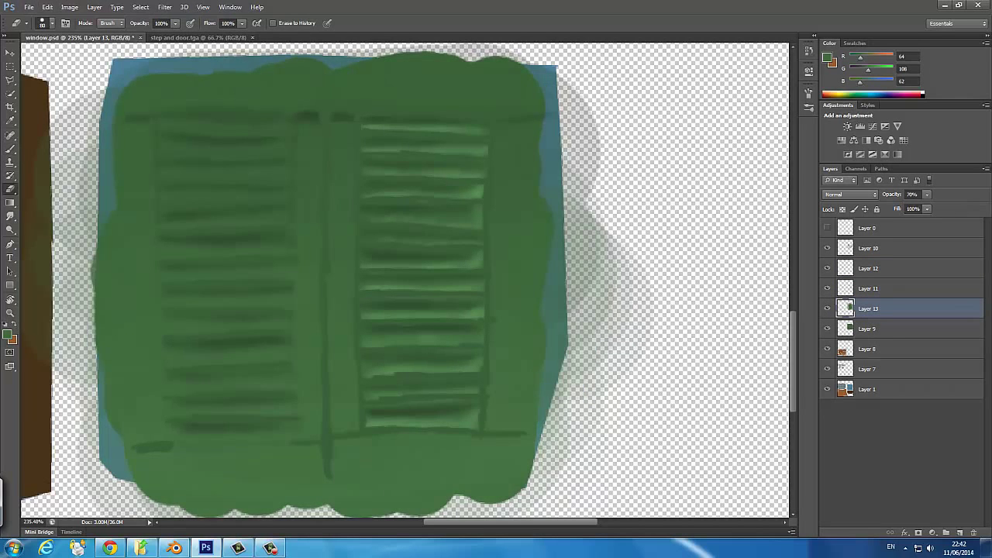
alt+scroll(101, 230, down, 5)
alt+scroll(62, 294, up, 5)
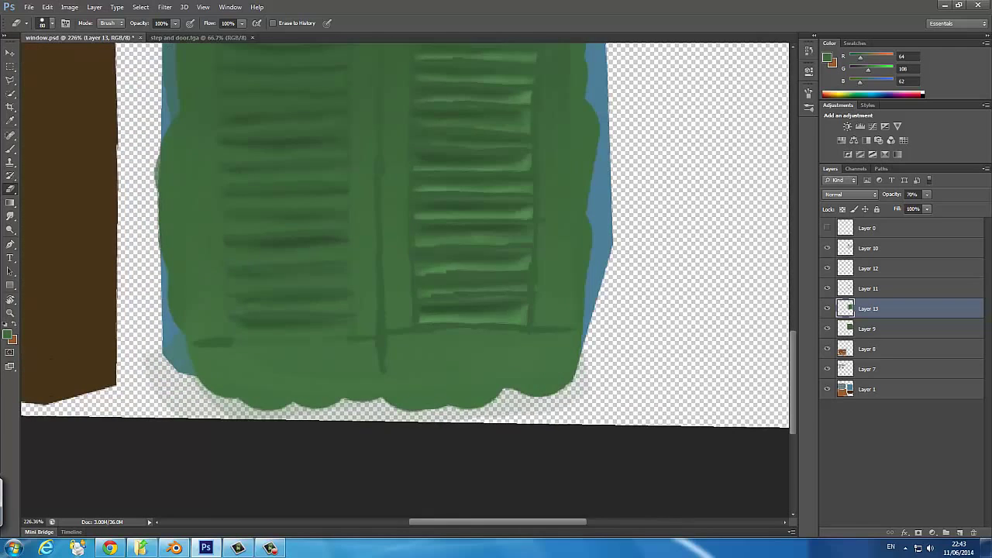
key(b)
On Layer 12, paint light green highlights along the left shutter's slats.
click(869, 268)
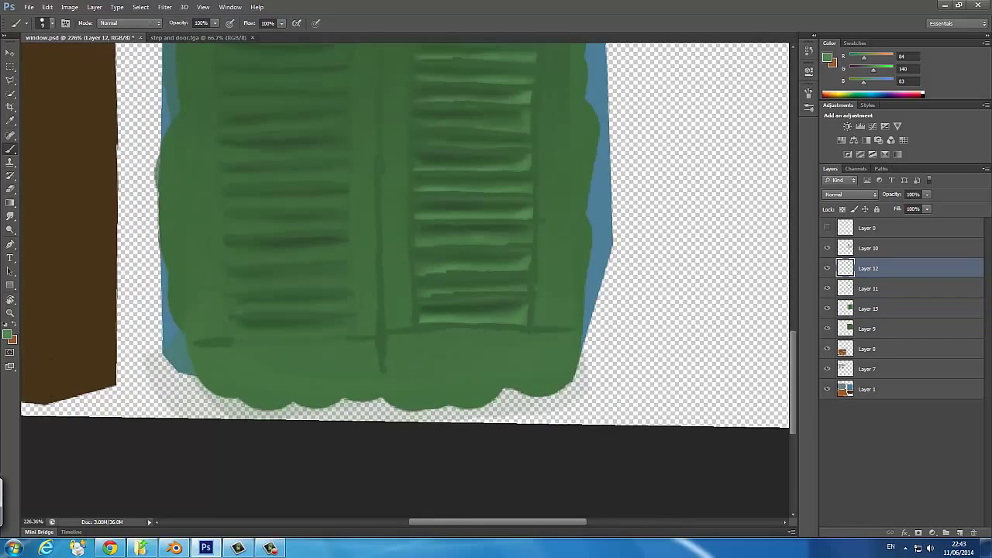
drag(233, 333, 349, 336)
drag(265, 308, 335, 308)
drag(230, 286, 335, 285)
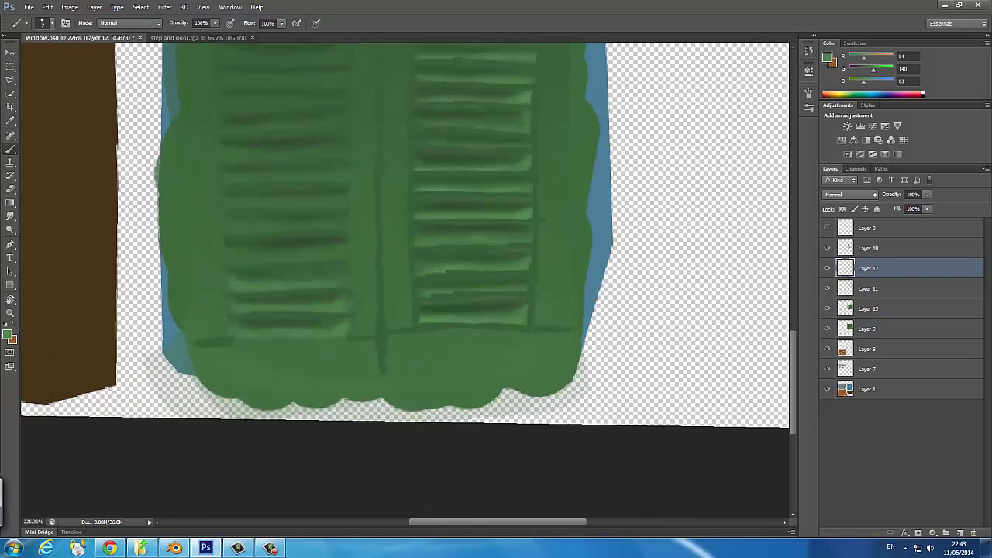
drag(228, 255, 334, 257)
drag(225, 230, 344, 227)
drag(231, 203, 346, 201)
drag(224, 177, 340, 177)
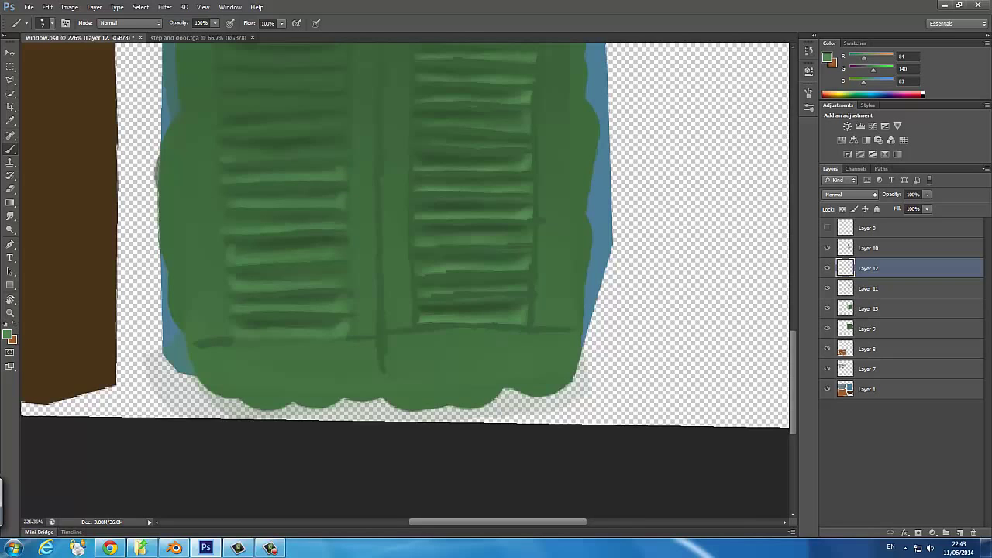
drag(236, 158, 341, 158)
Add more light green highlights to the left shutter's upper slats.
scroll(341, 163, up, 1)
scroll(341, 163, up, 2)
drag(255, 217, 344, 217)
drag(226, 195, 313, 195)
drag(223, 171, 350, 171)
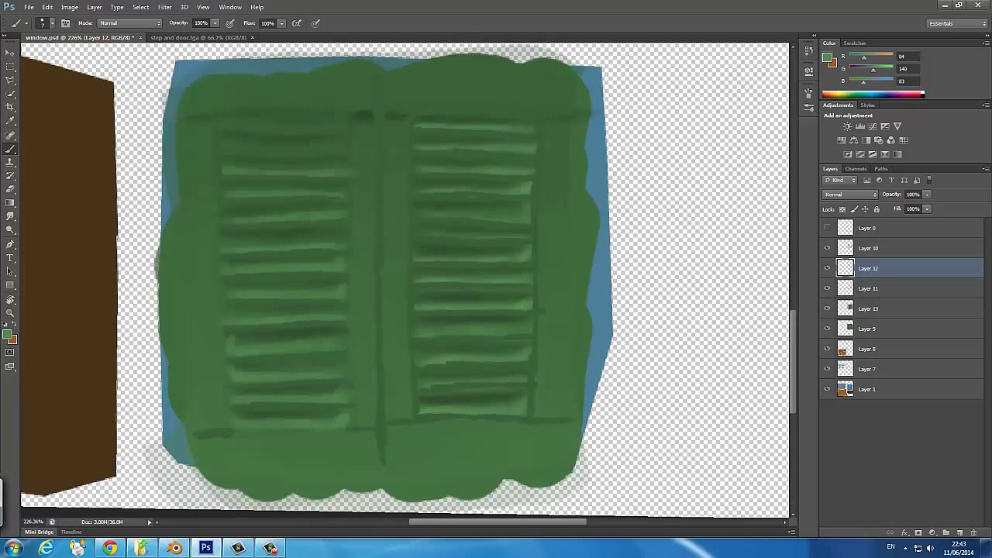
drag(228, 147, 346, 148)
Blend the left shutter highlights softly using the Smudge and Eraser tools.
key(e)
key(r)
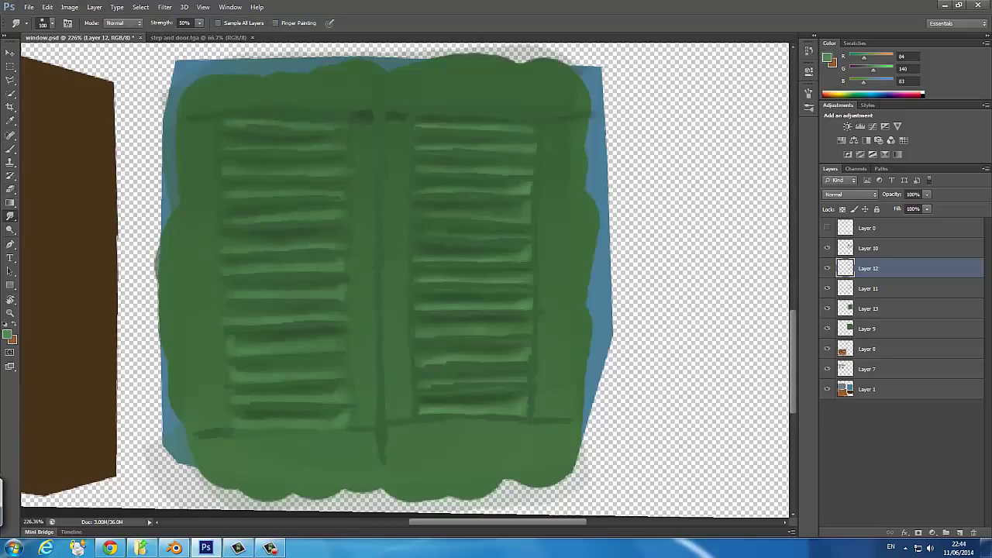
key(e)
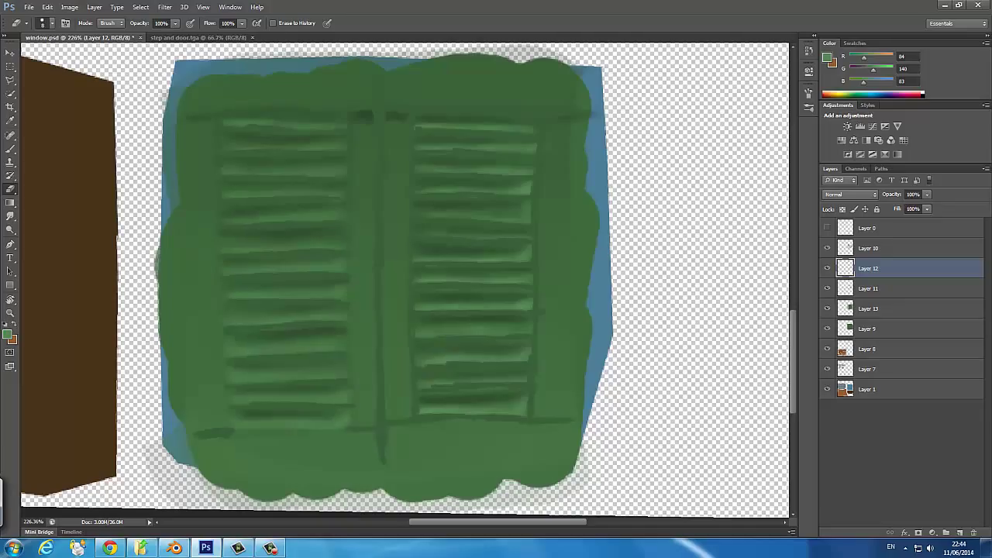
key(b)
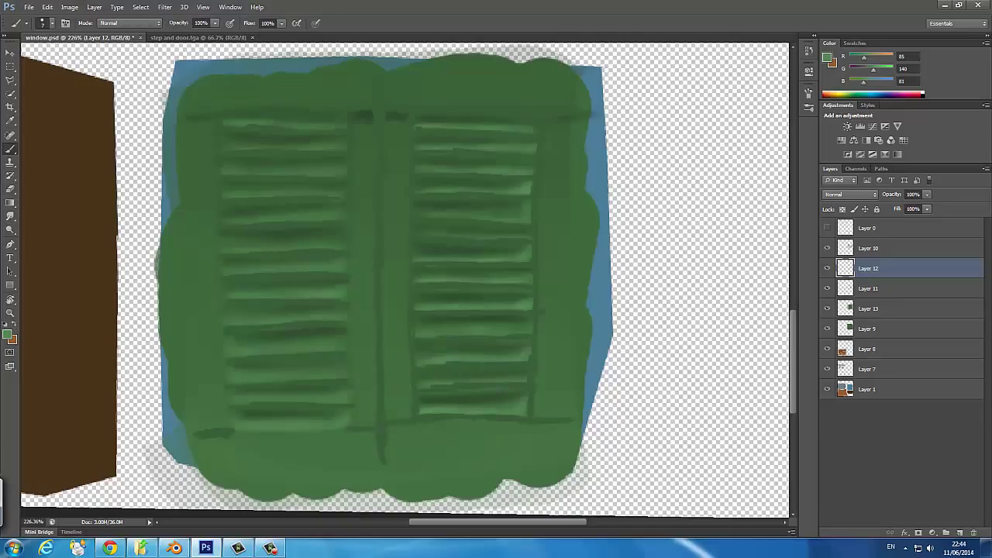
key(e)
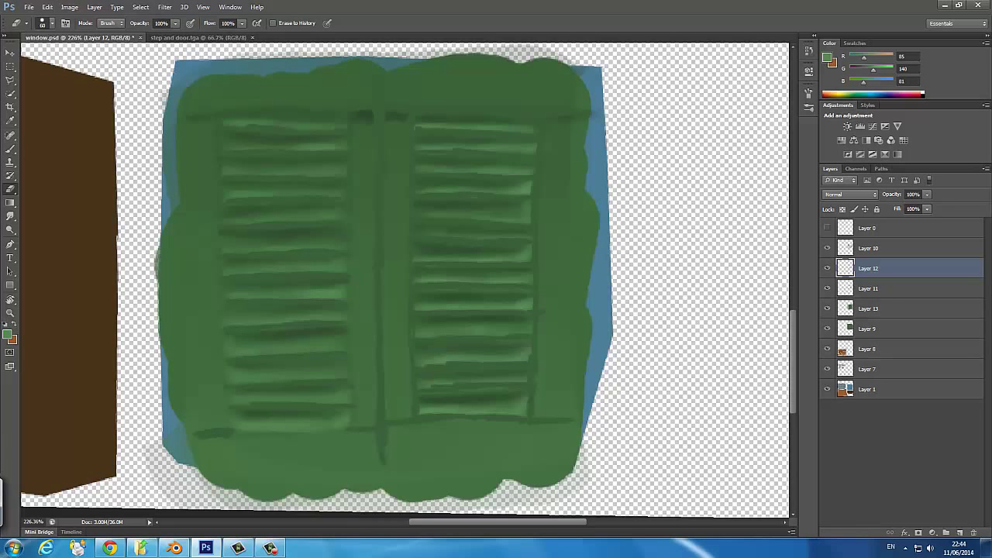
scroll(388, 272, down, 5)
scroll(388, 272, up, 5)
key(b)
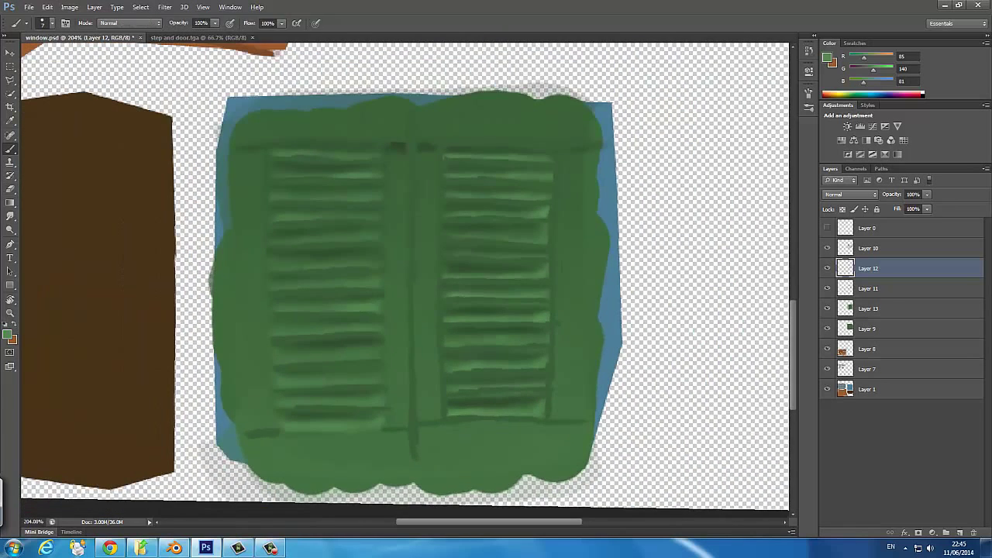
key(F5)
Add a wood-grain layer above Layer 10 and check the Layer 0 UV guides.
click(868, 248)
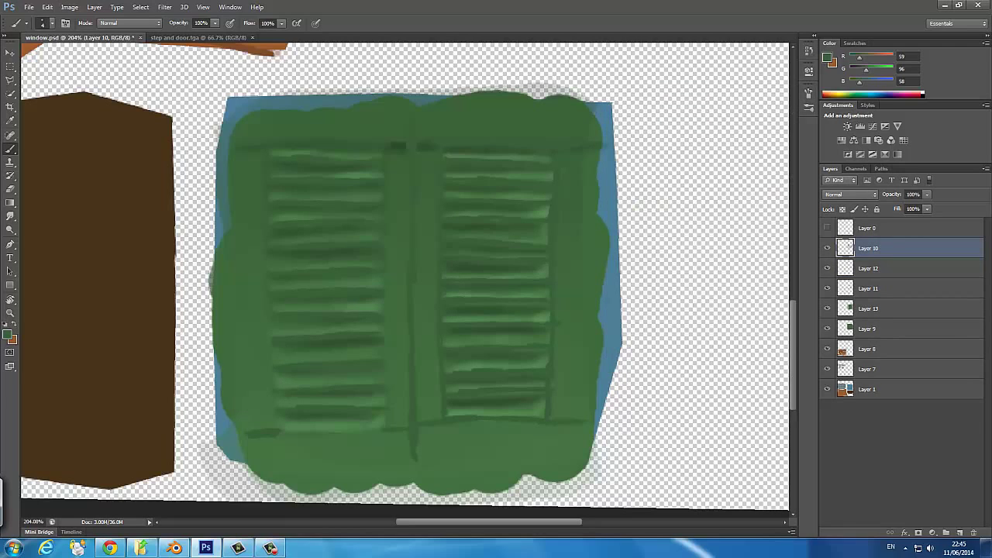
key(ctrl+shift+alt+n)
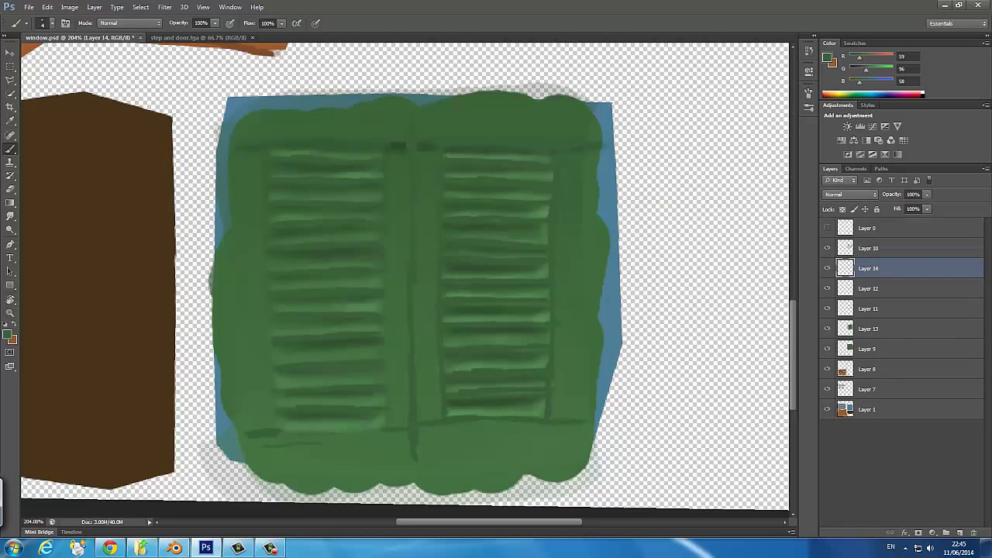
click(828, 228)
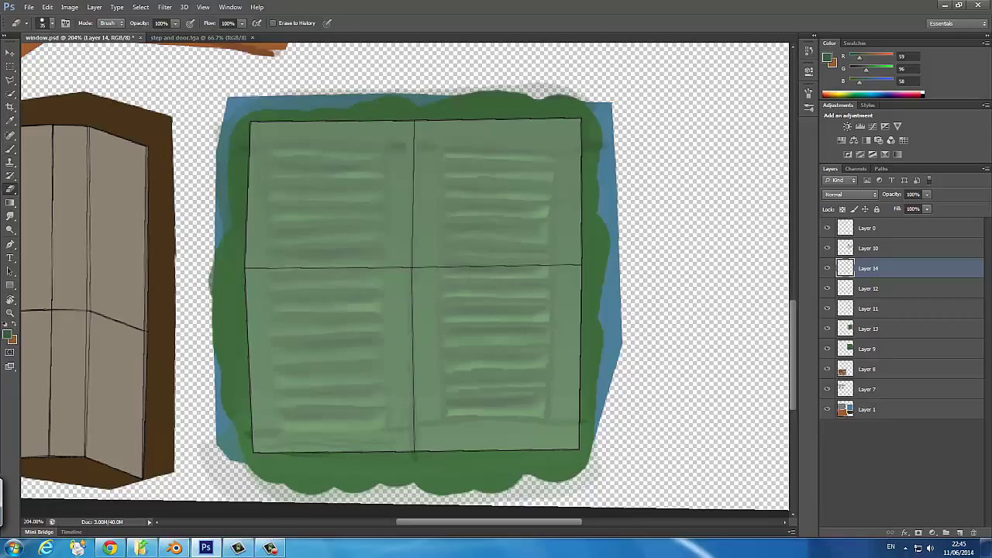
click(827, 228)
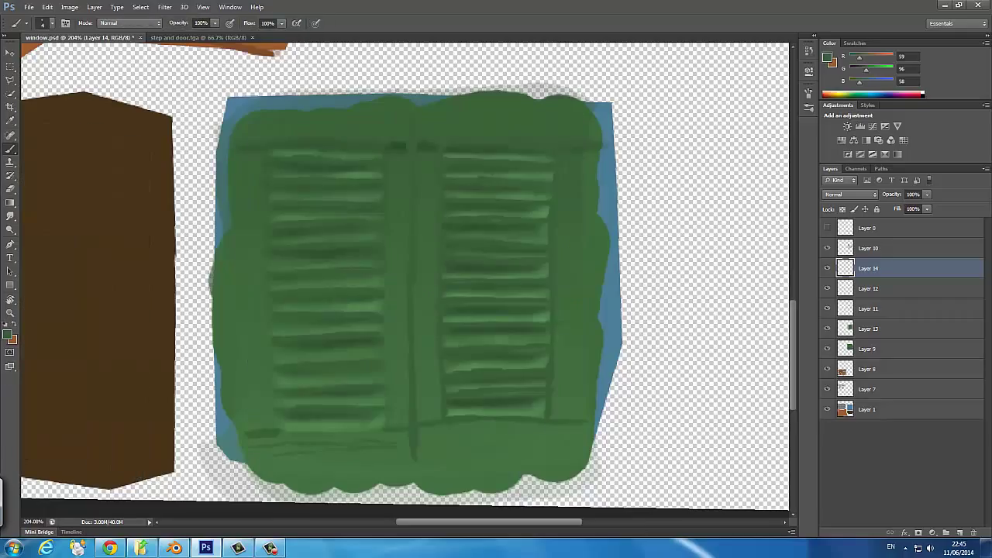
click(827, 228)
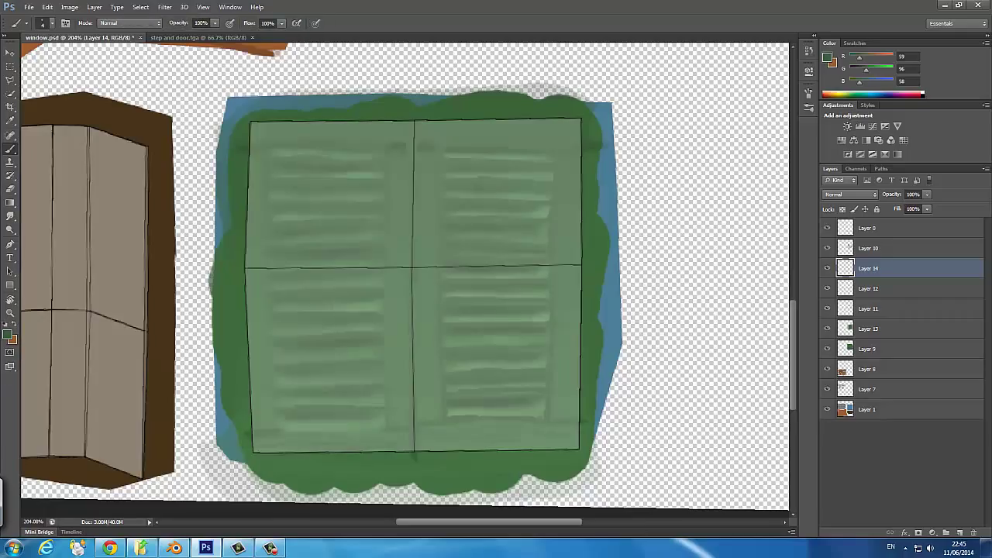
click(828, 228)
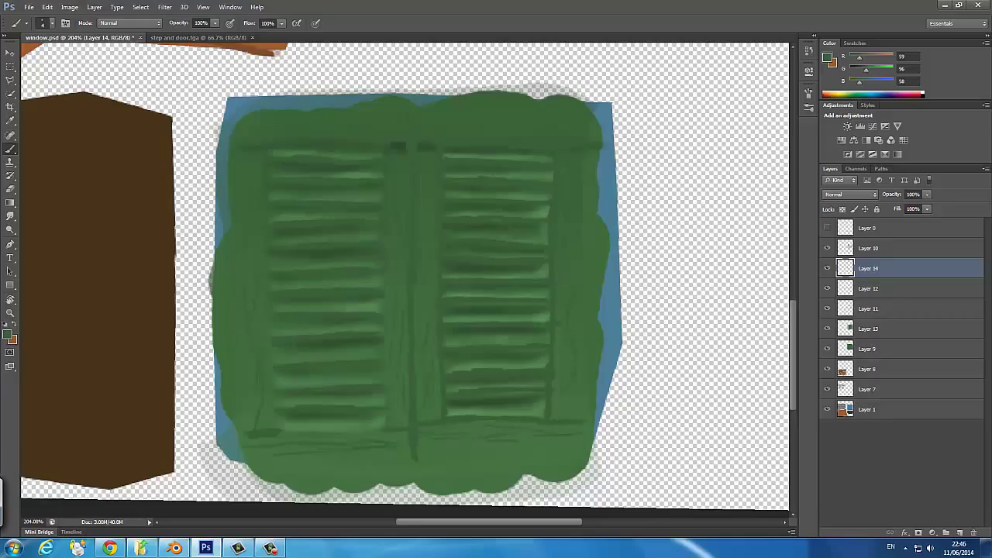
Duplicate the grain layer below Layer 14, lock transparency and paint vertical wood grain.
key(v)
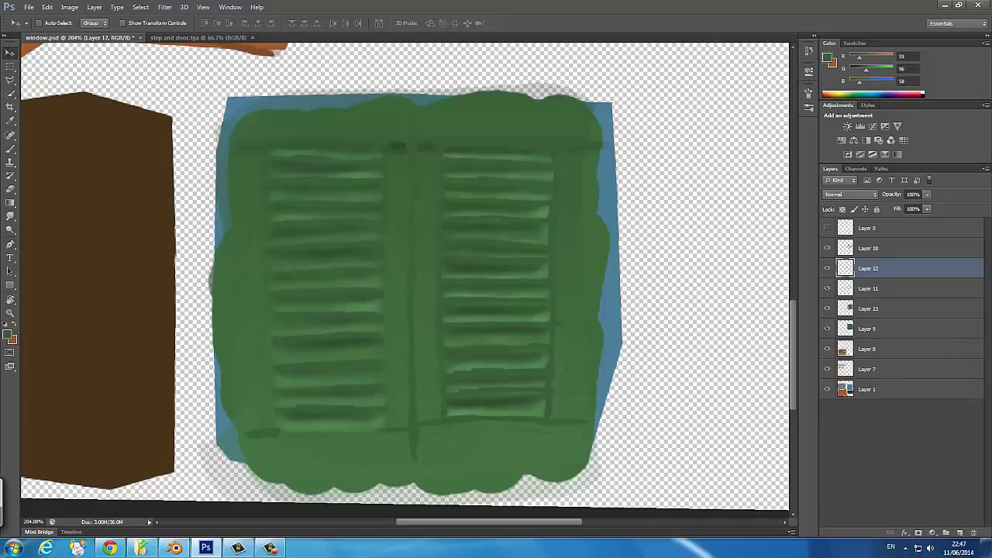
key(ctrl+j)
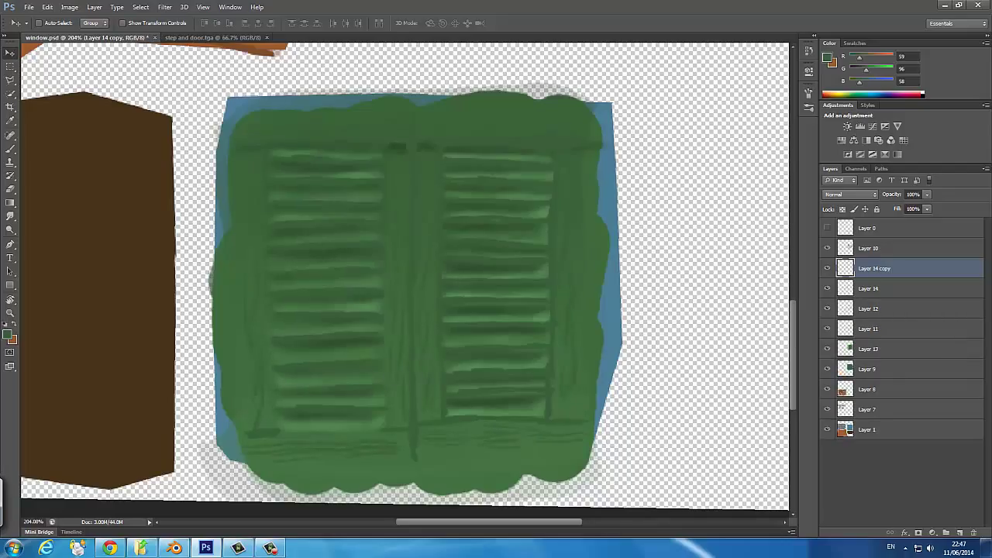
key(ctrl+bracketleft)
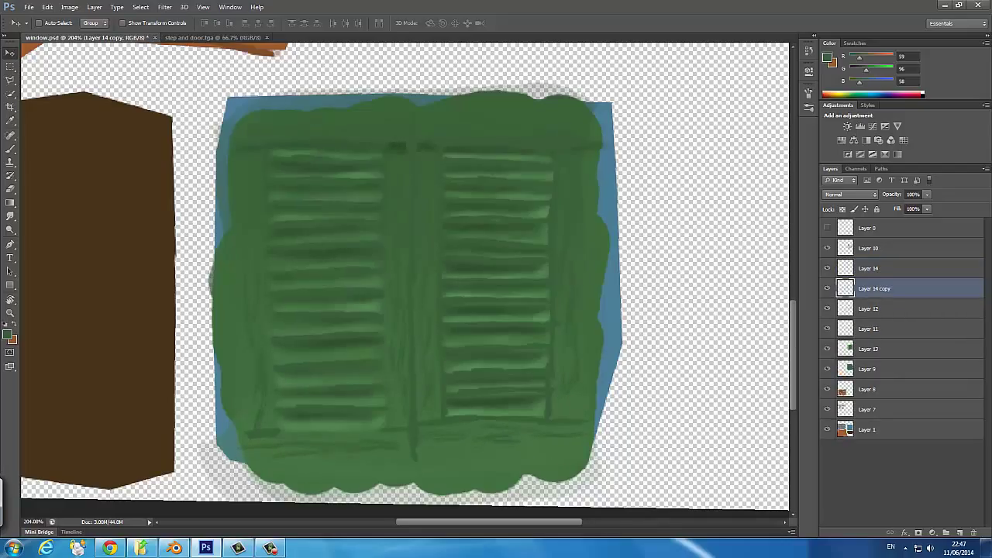
key(slash)
key(b)
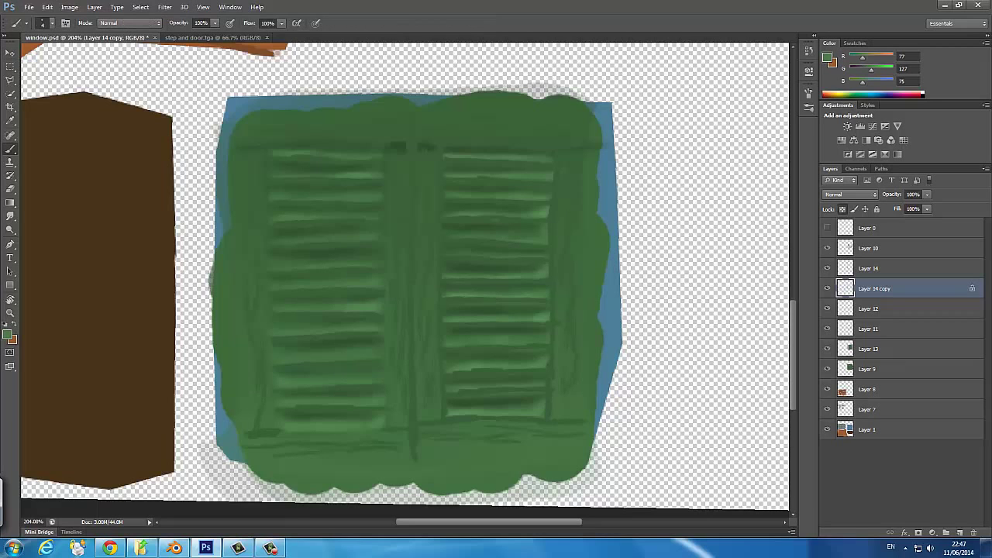
drag(399, 236, 403, 383)
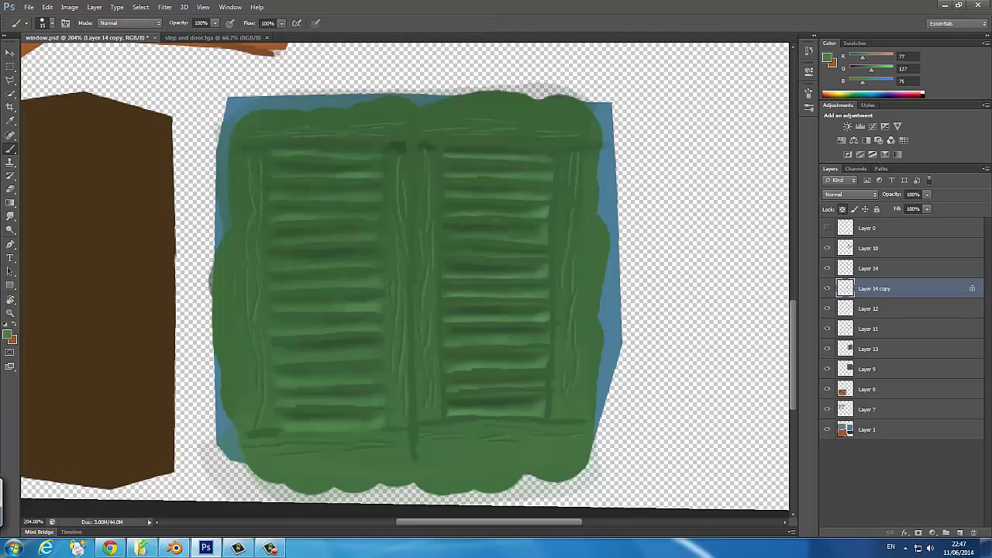
Fit the texture in view and resave it as a Targa file.
key(ctrl+0)
key(ctrl+shift+s)
key(Return)
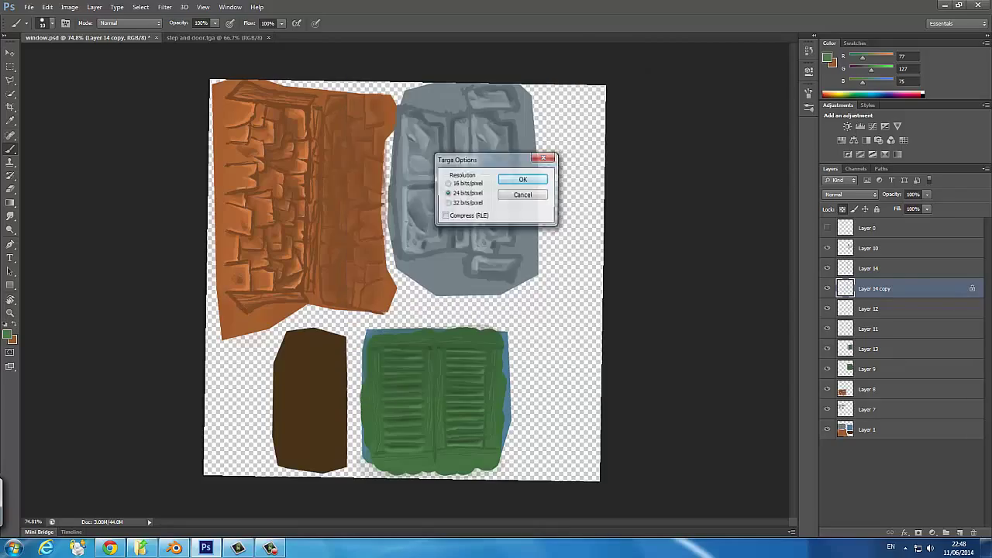
key(Return)
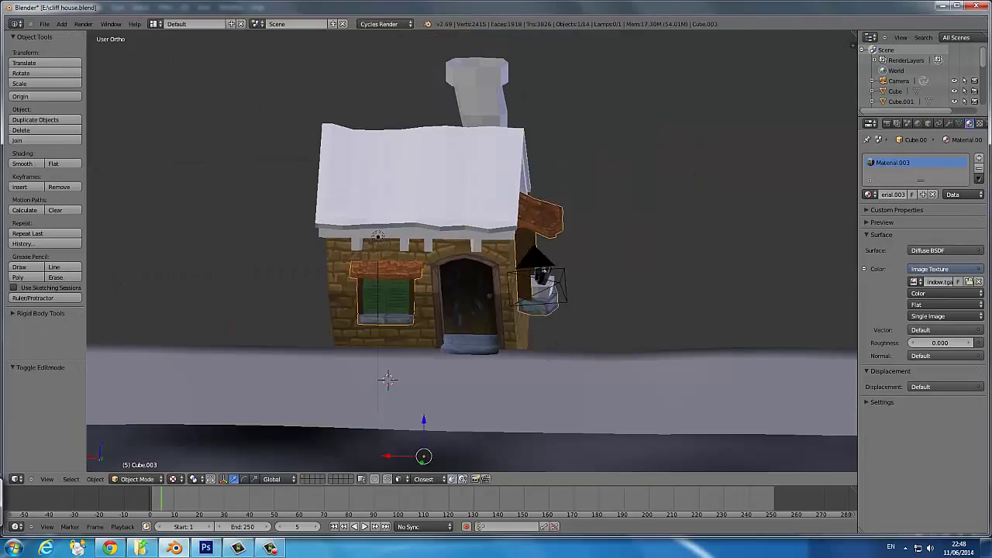